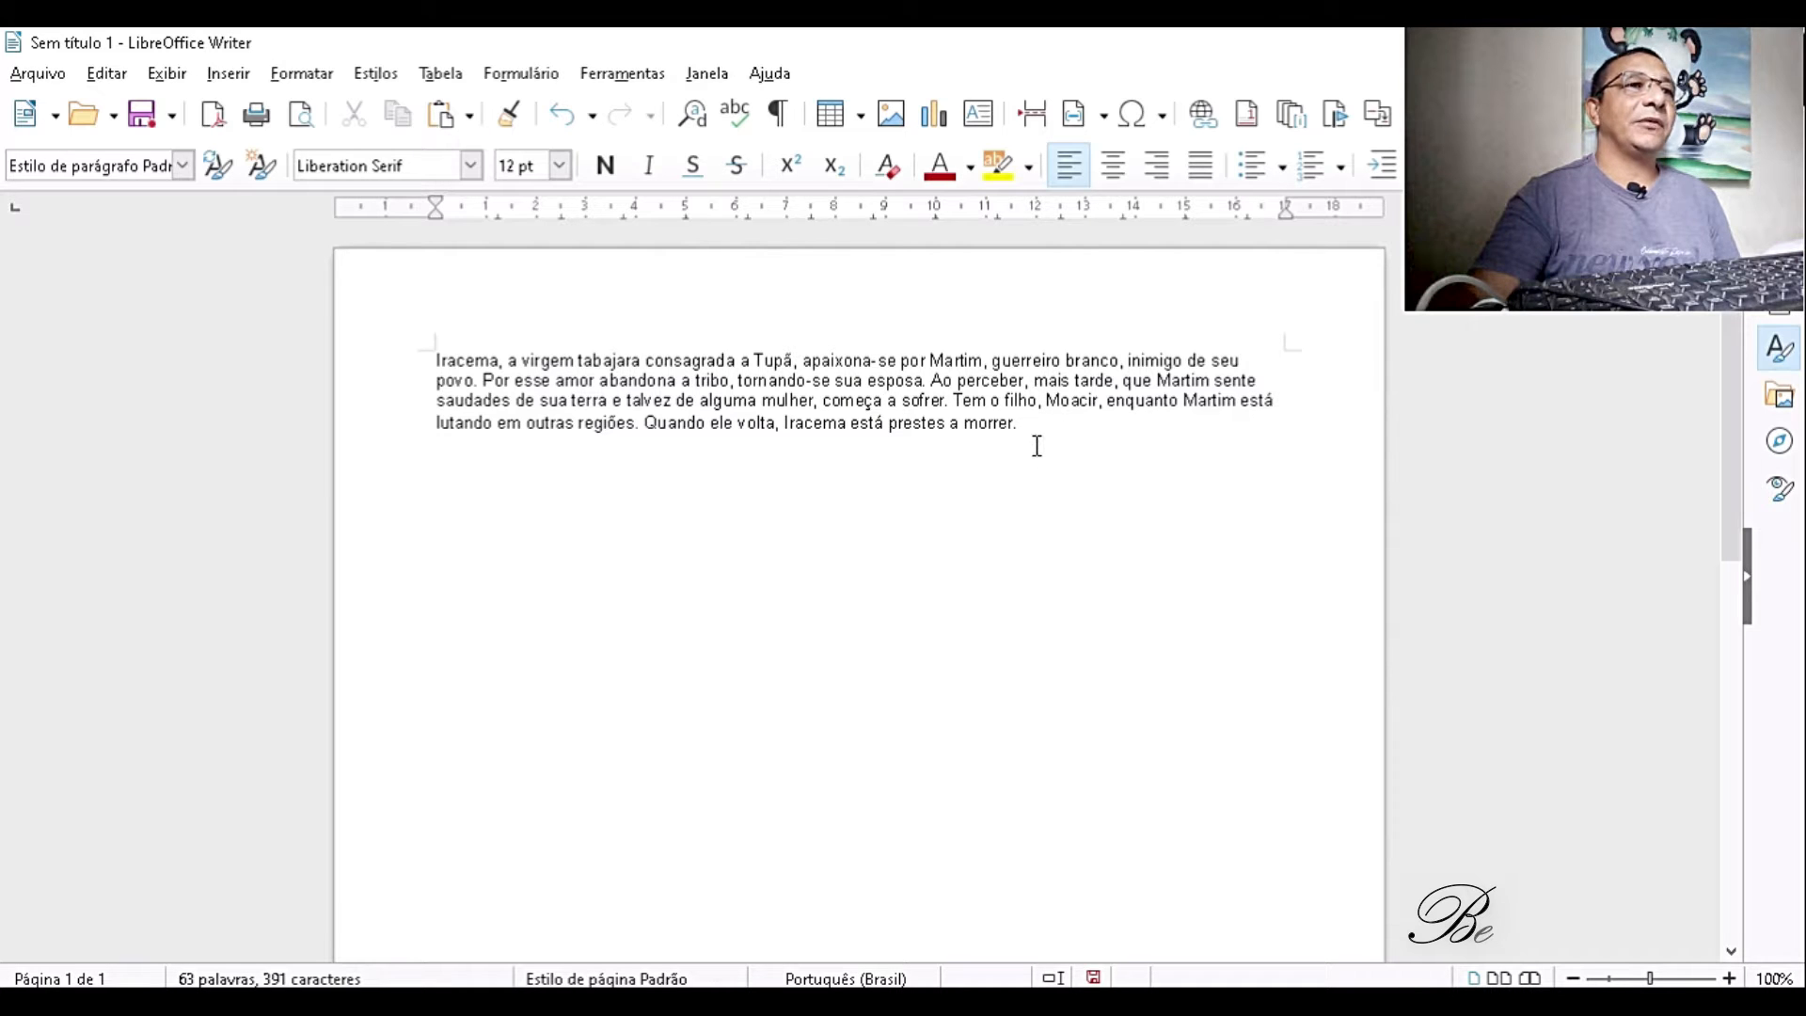
- Format the whole Iracema paragraph in Arial at 12 pt
drag(1036, 446, 420, 339)
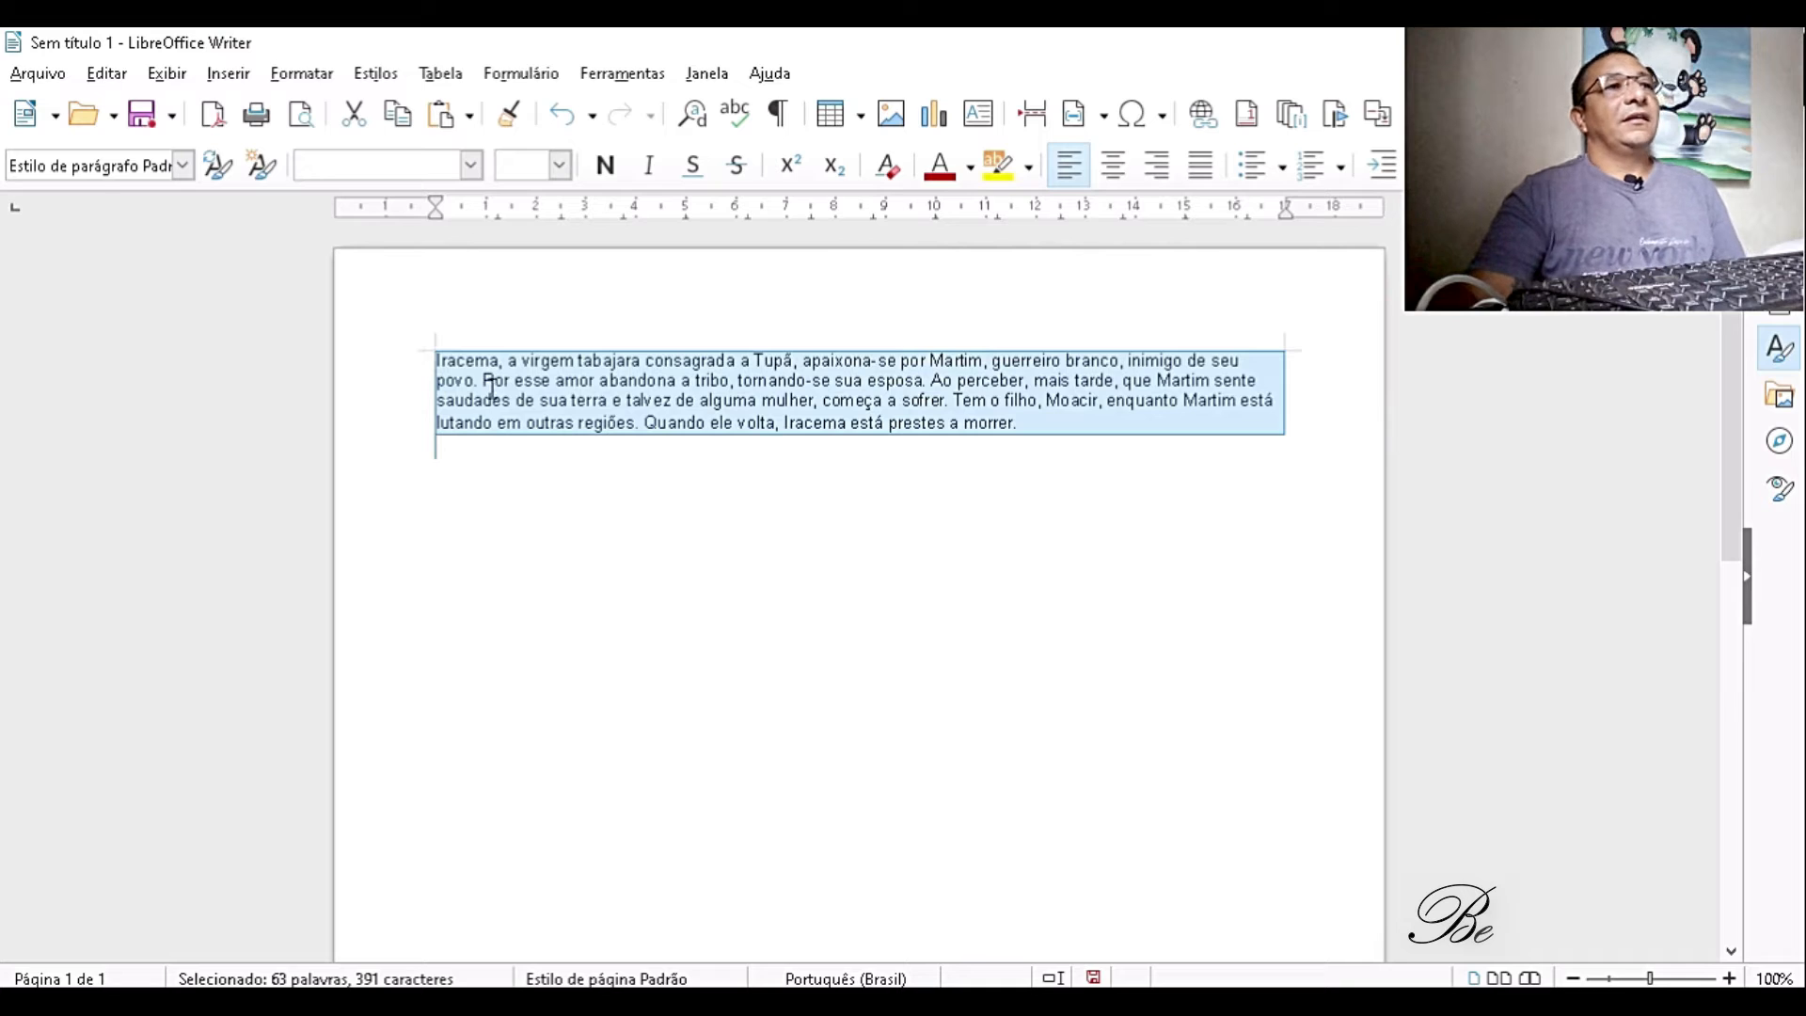
click(473, 164)
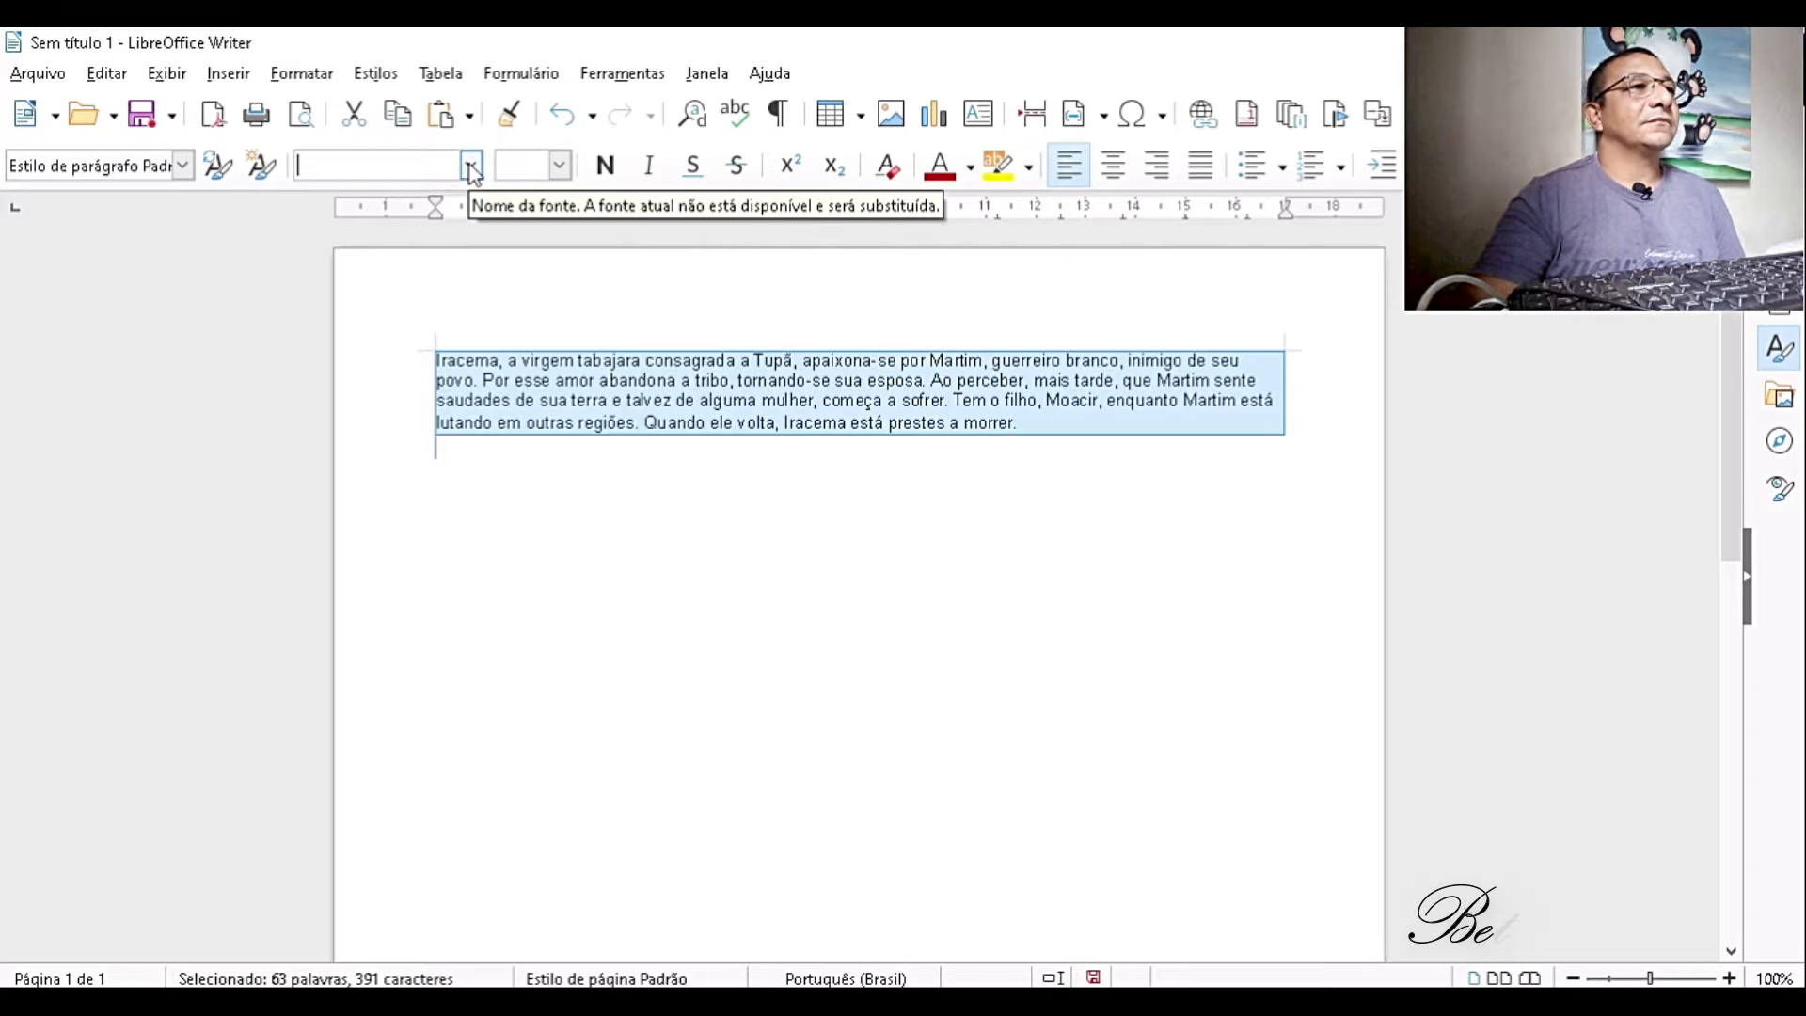
click(471, 165)
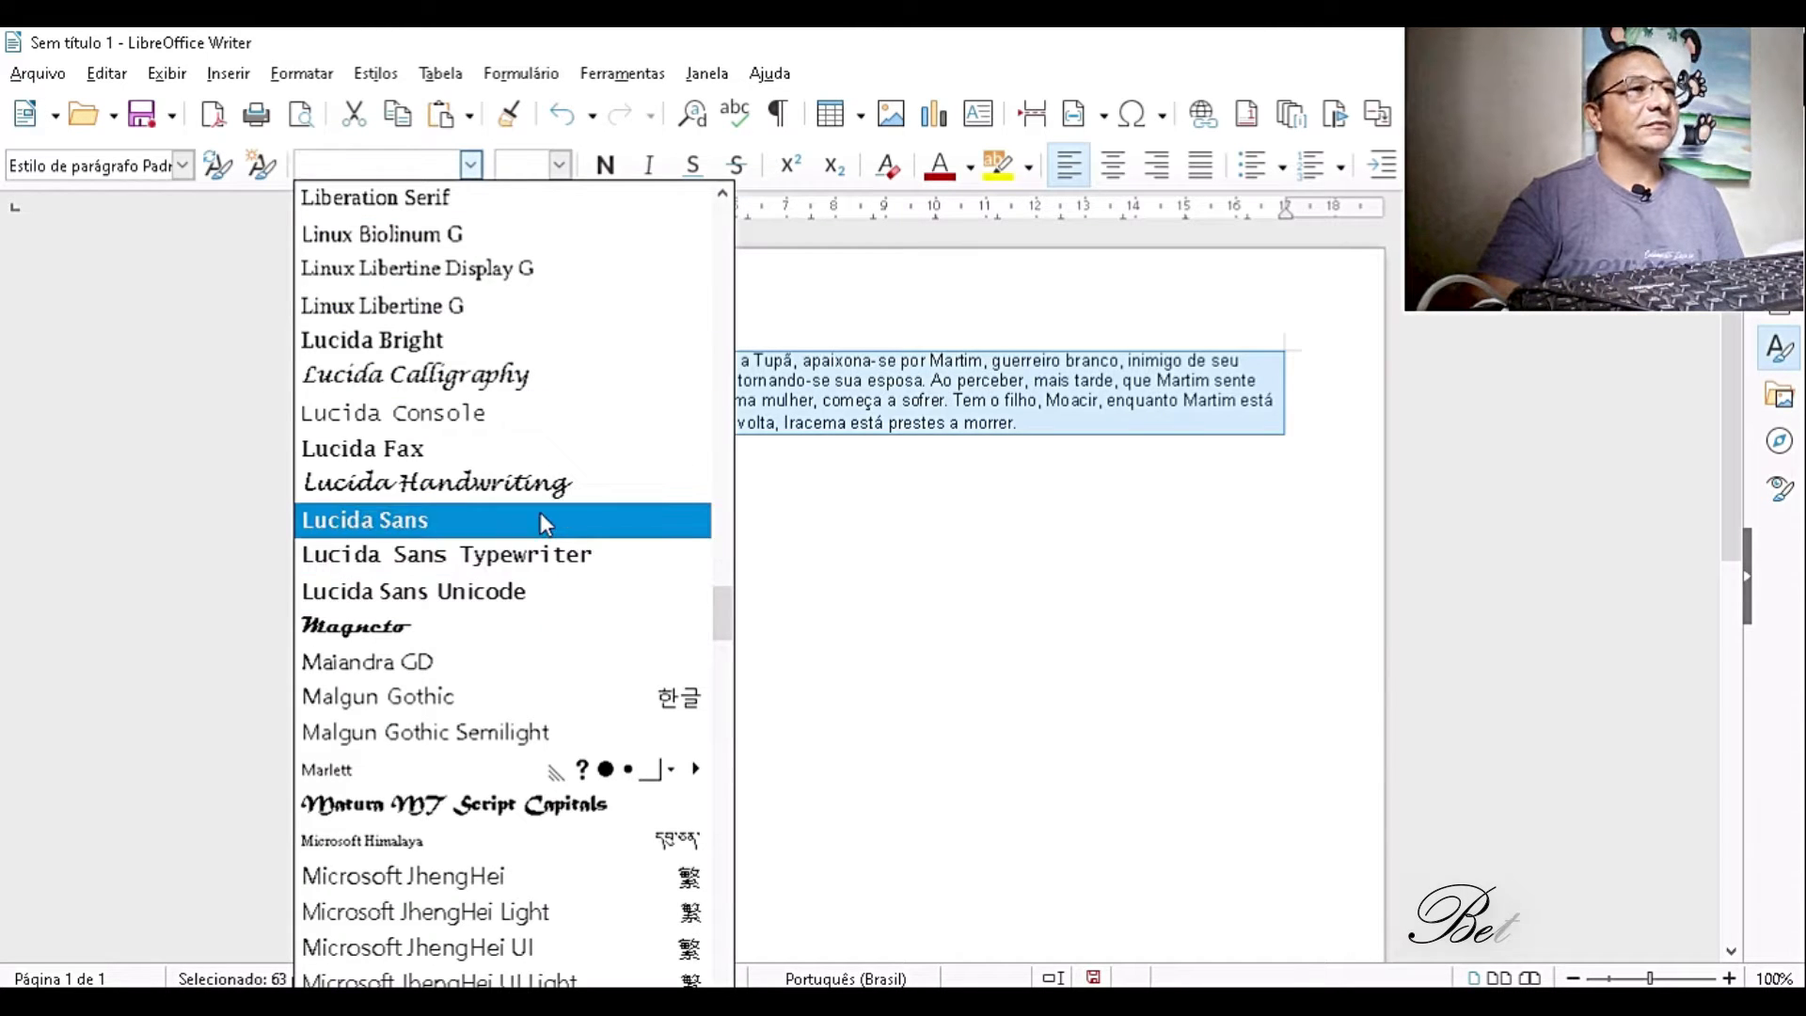
scroll(540, 512, up, 4)
scroll(536, 485, up, 20)
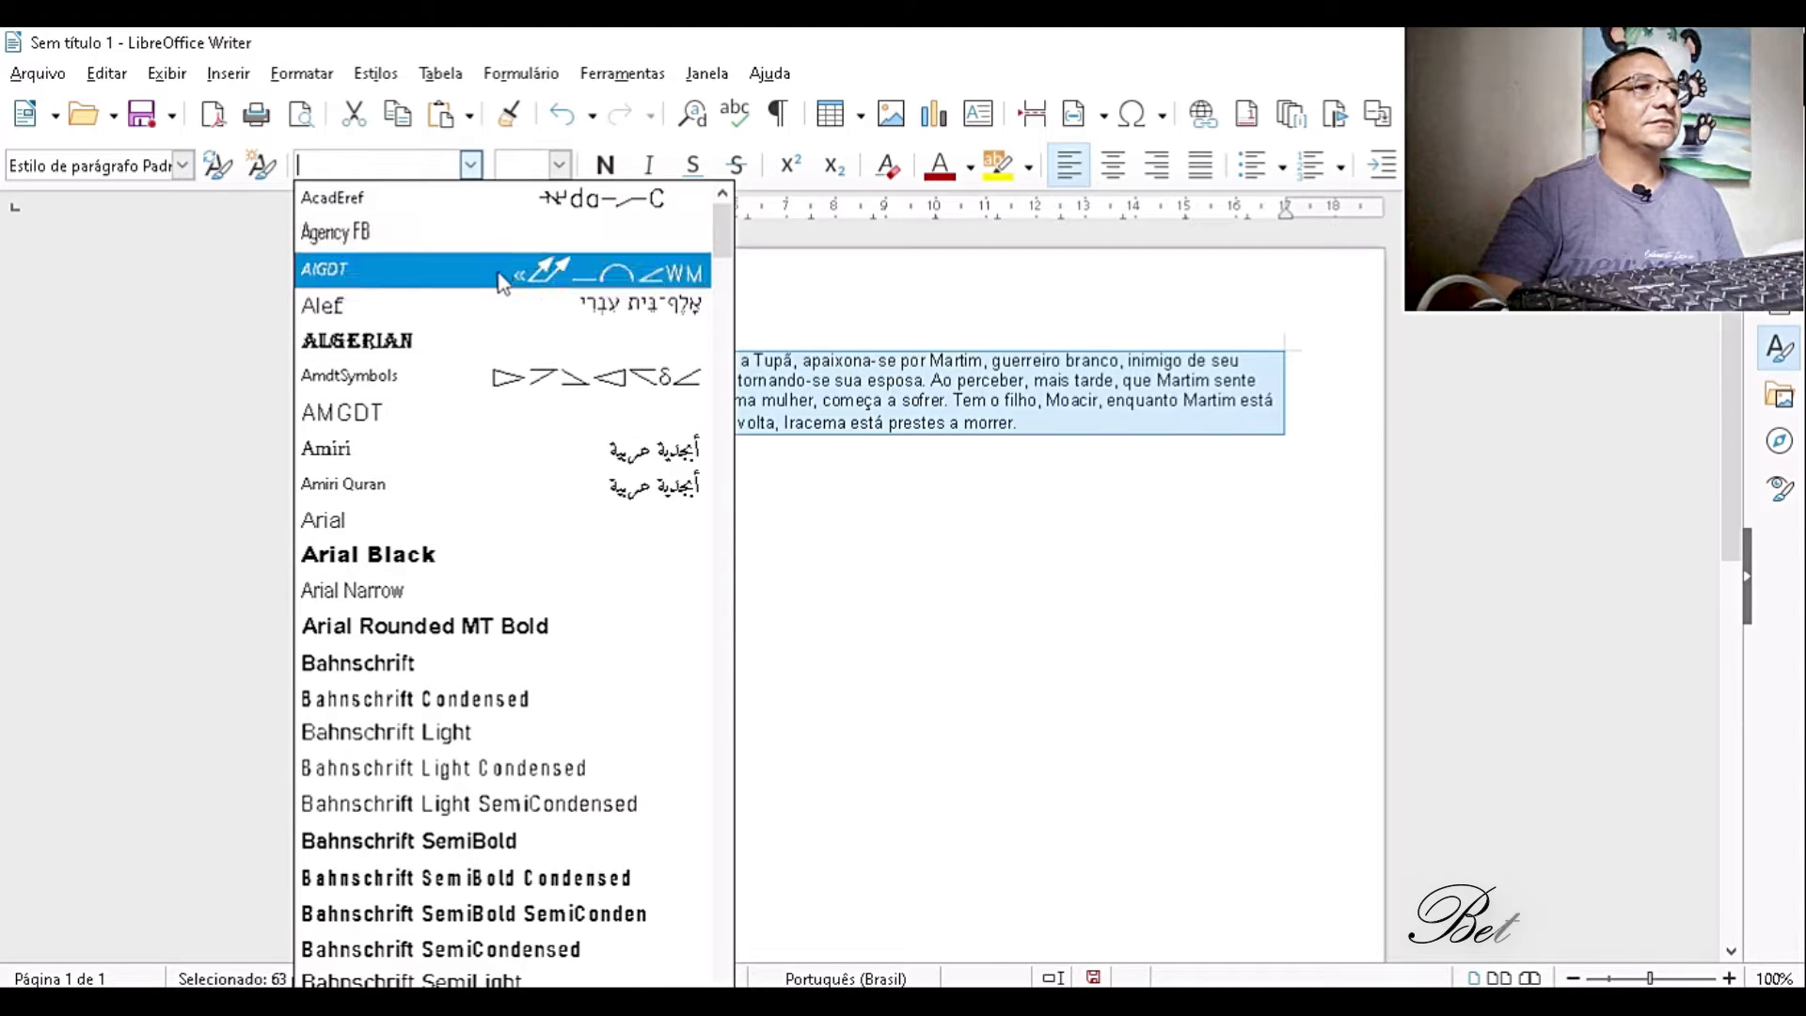
click(446, 538)
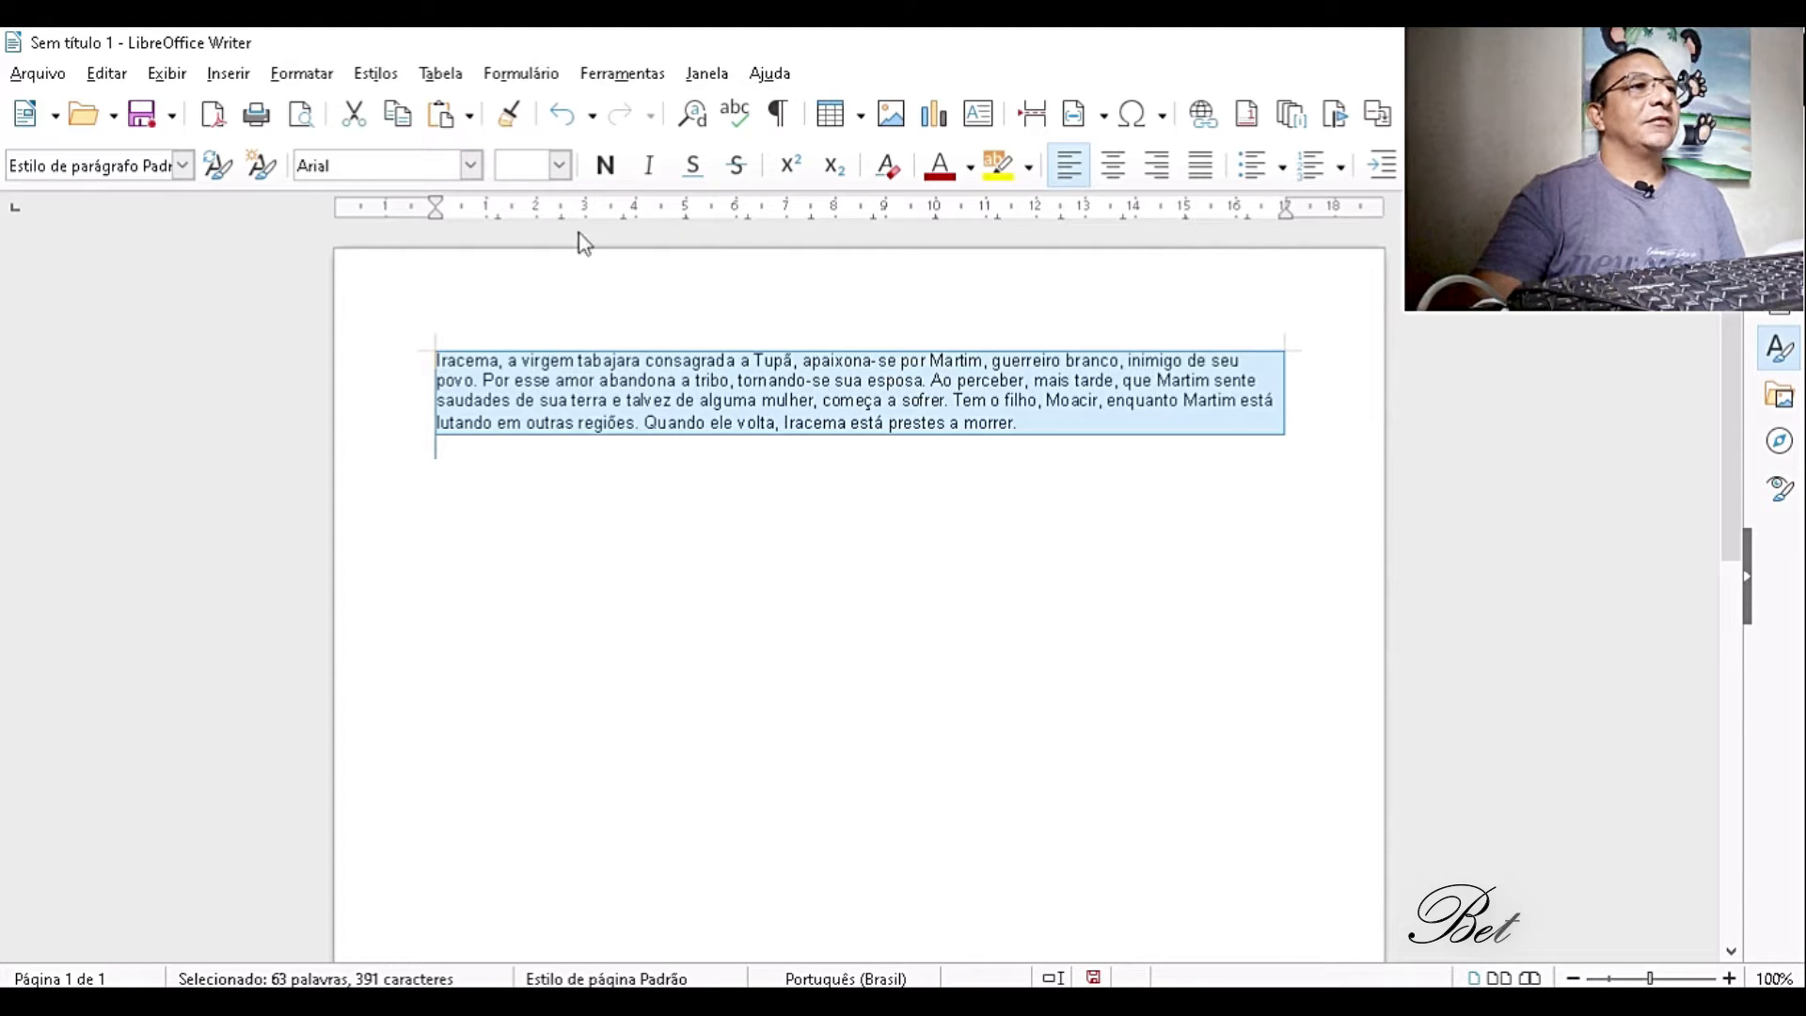
click(560, 166)
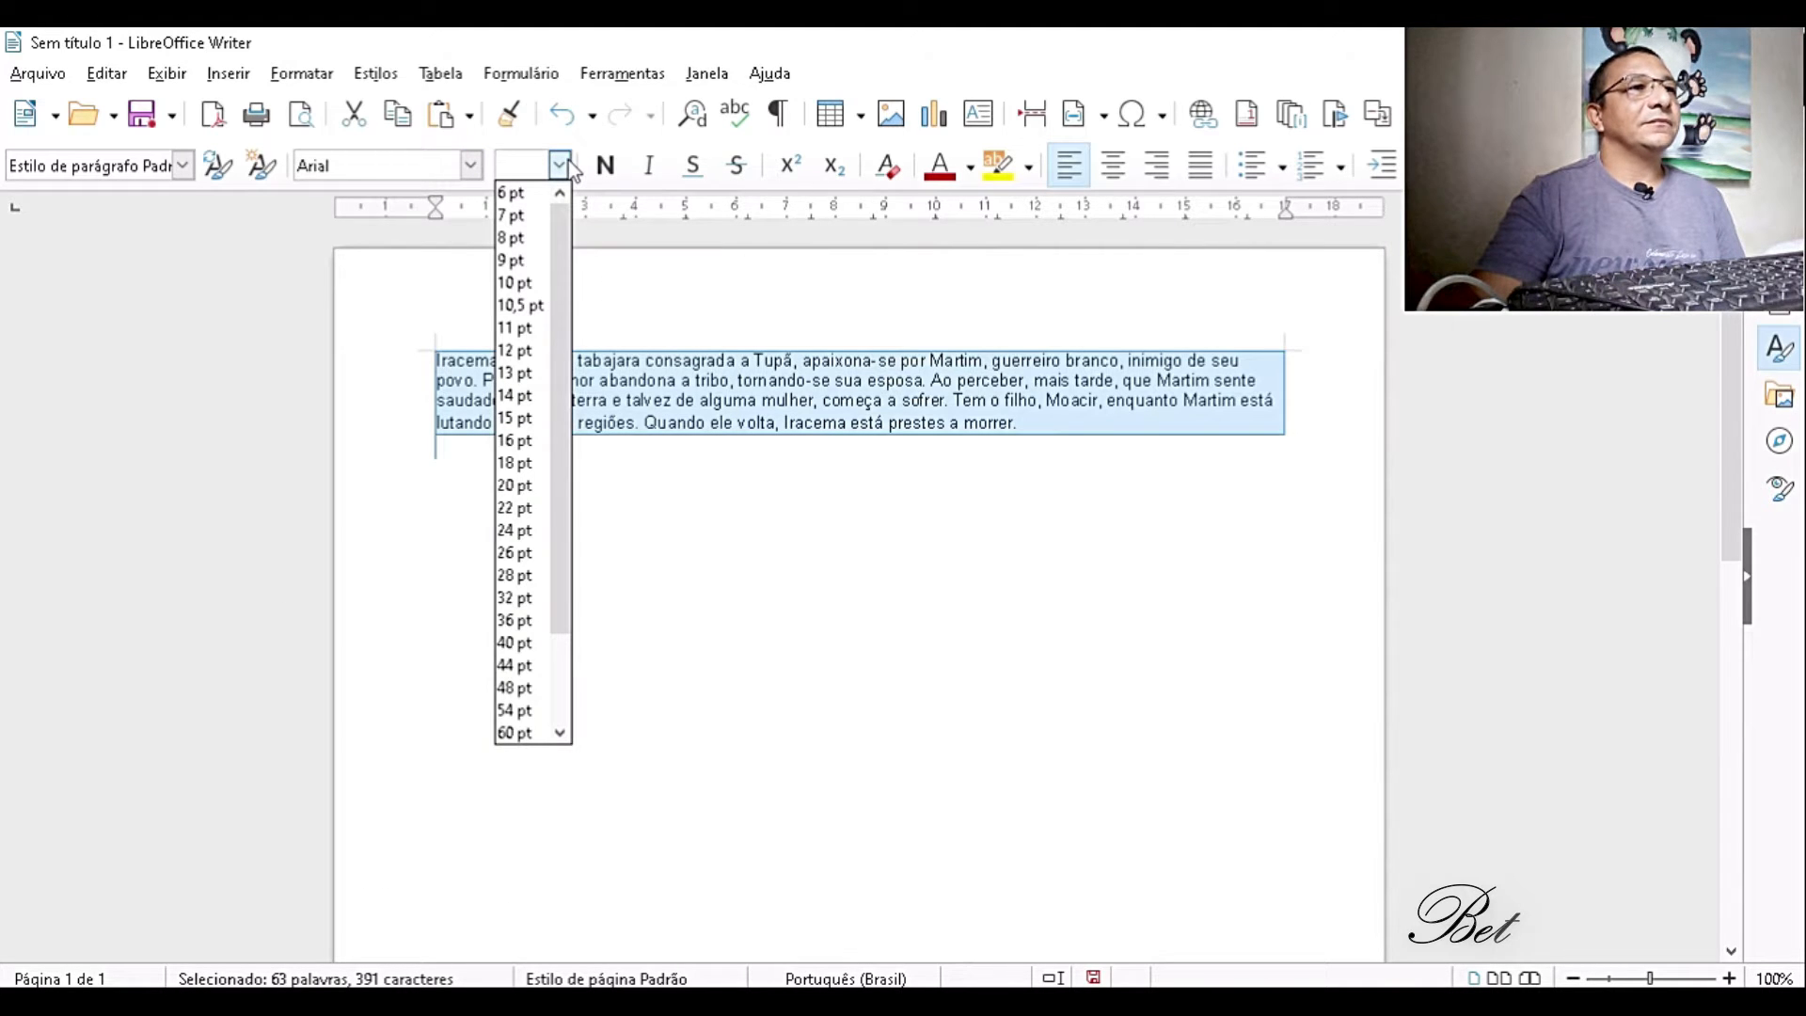
click(521, 353)
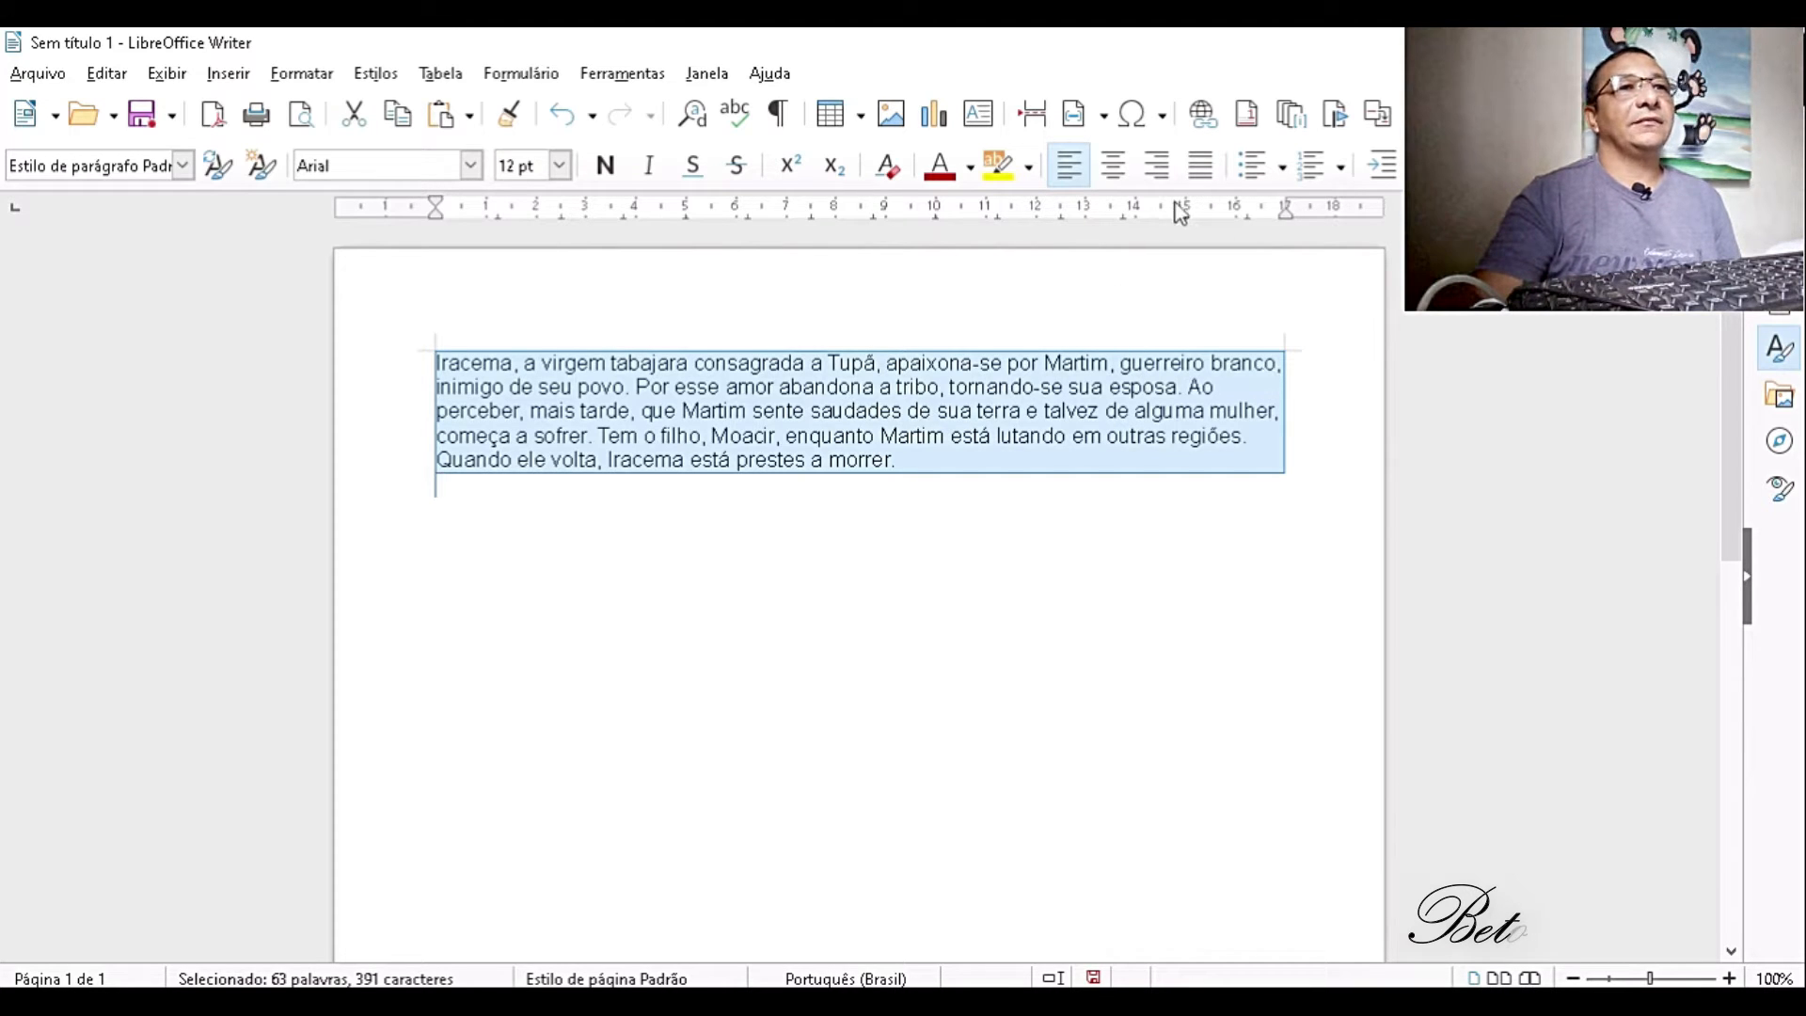
- Justify the selected paragraph, with line spacing of 1.5 and increased paragraph spacing
click(1200, 166)
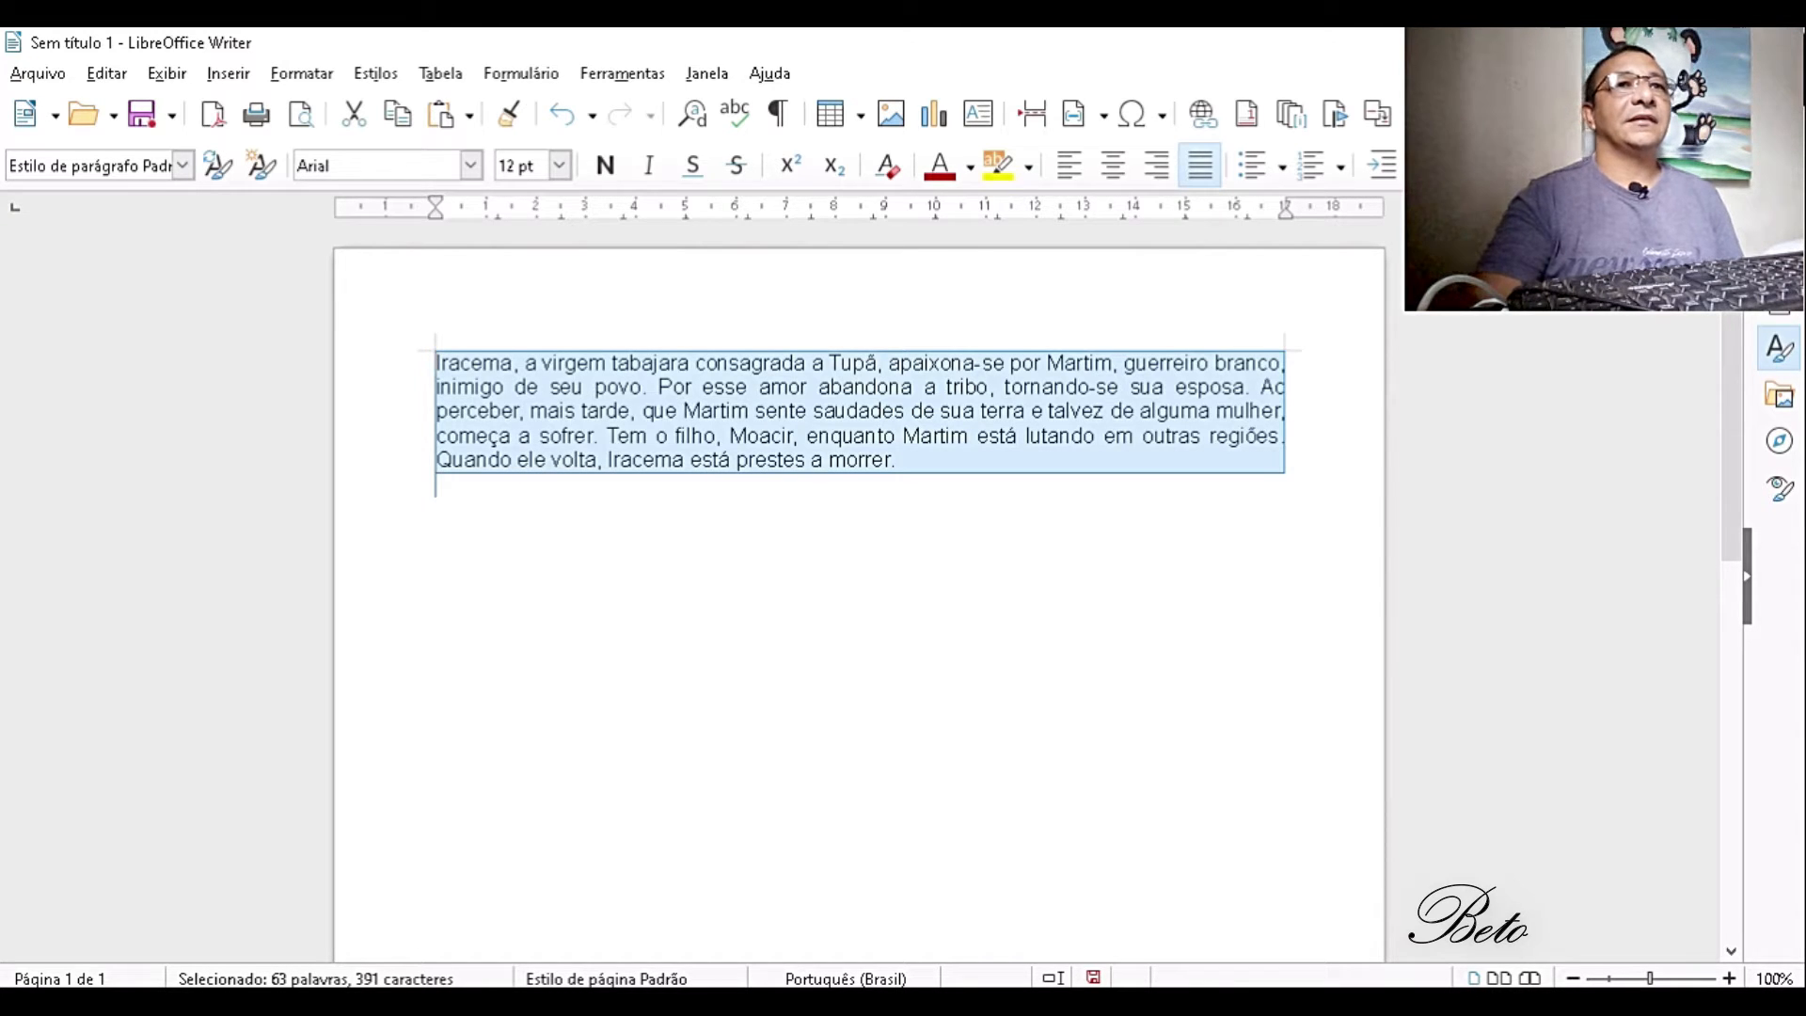
click(1479, 166)
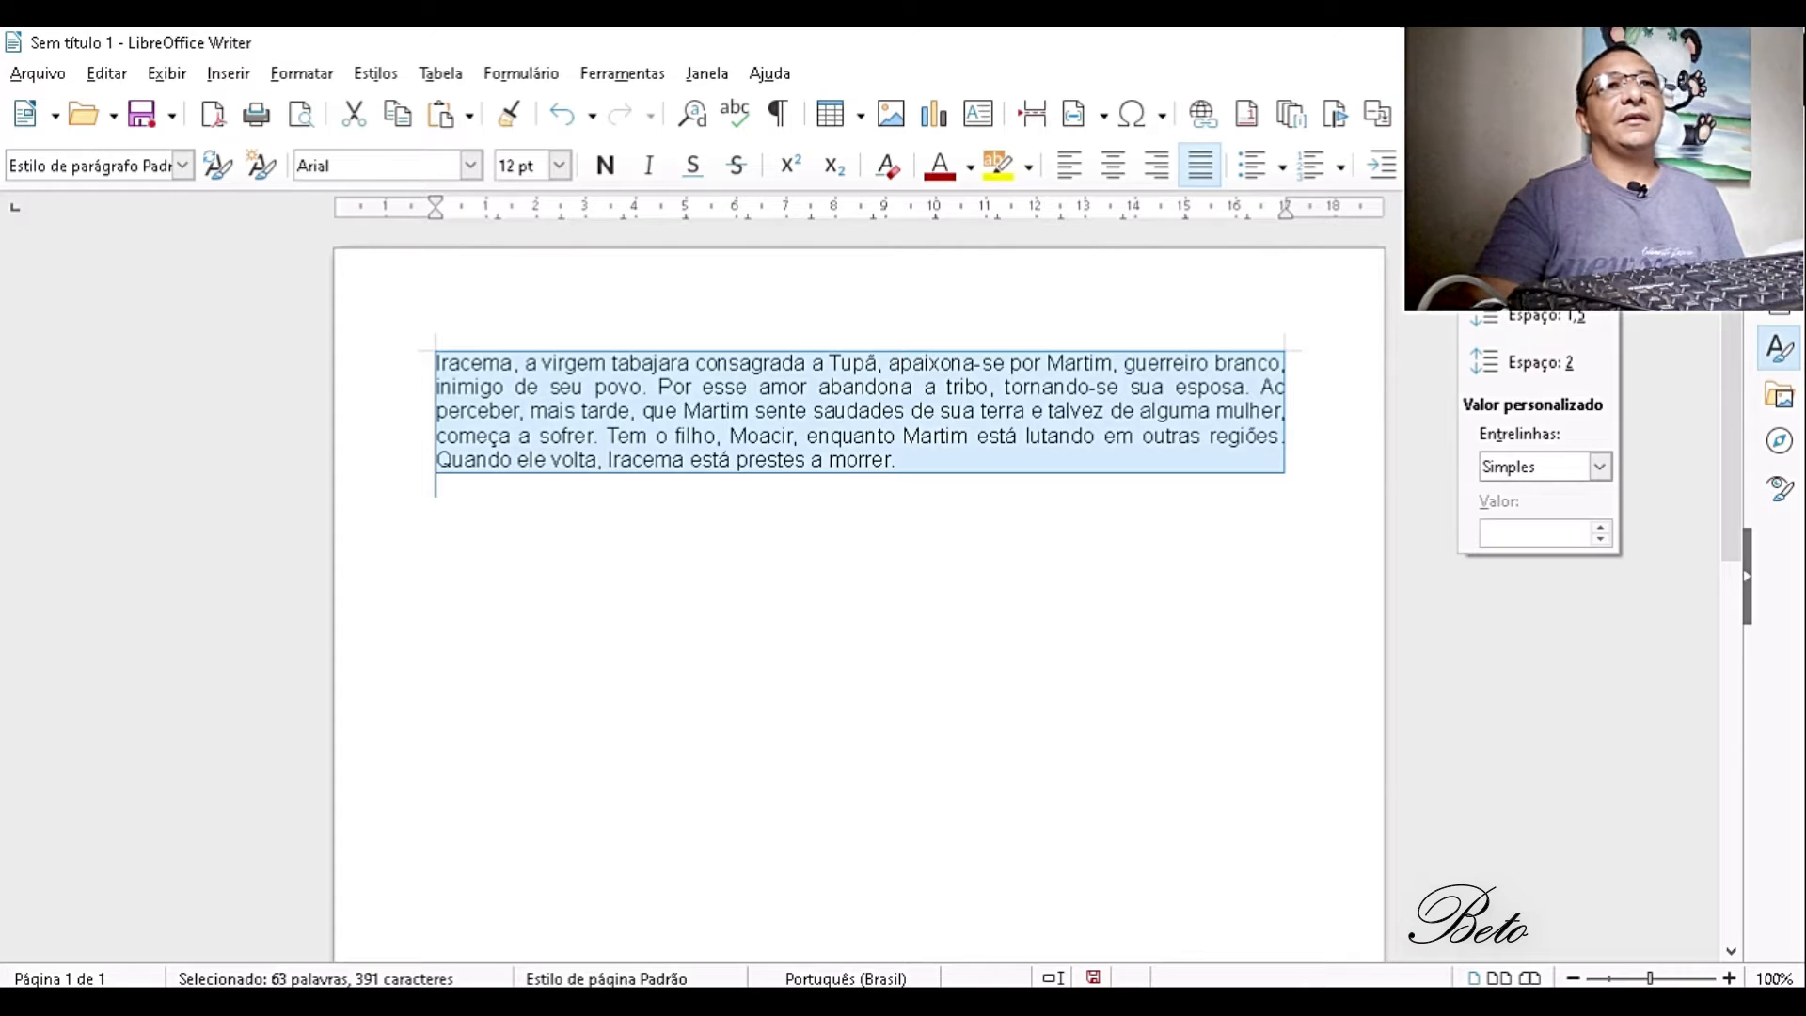
click(1512, 316)
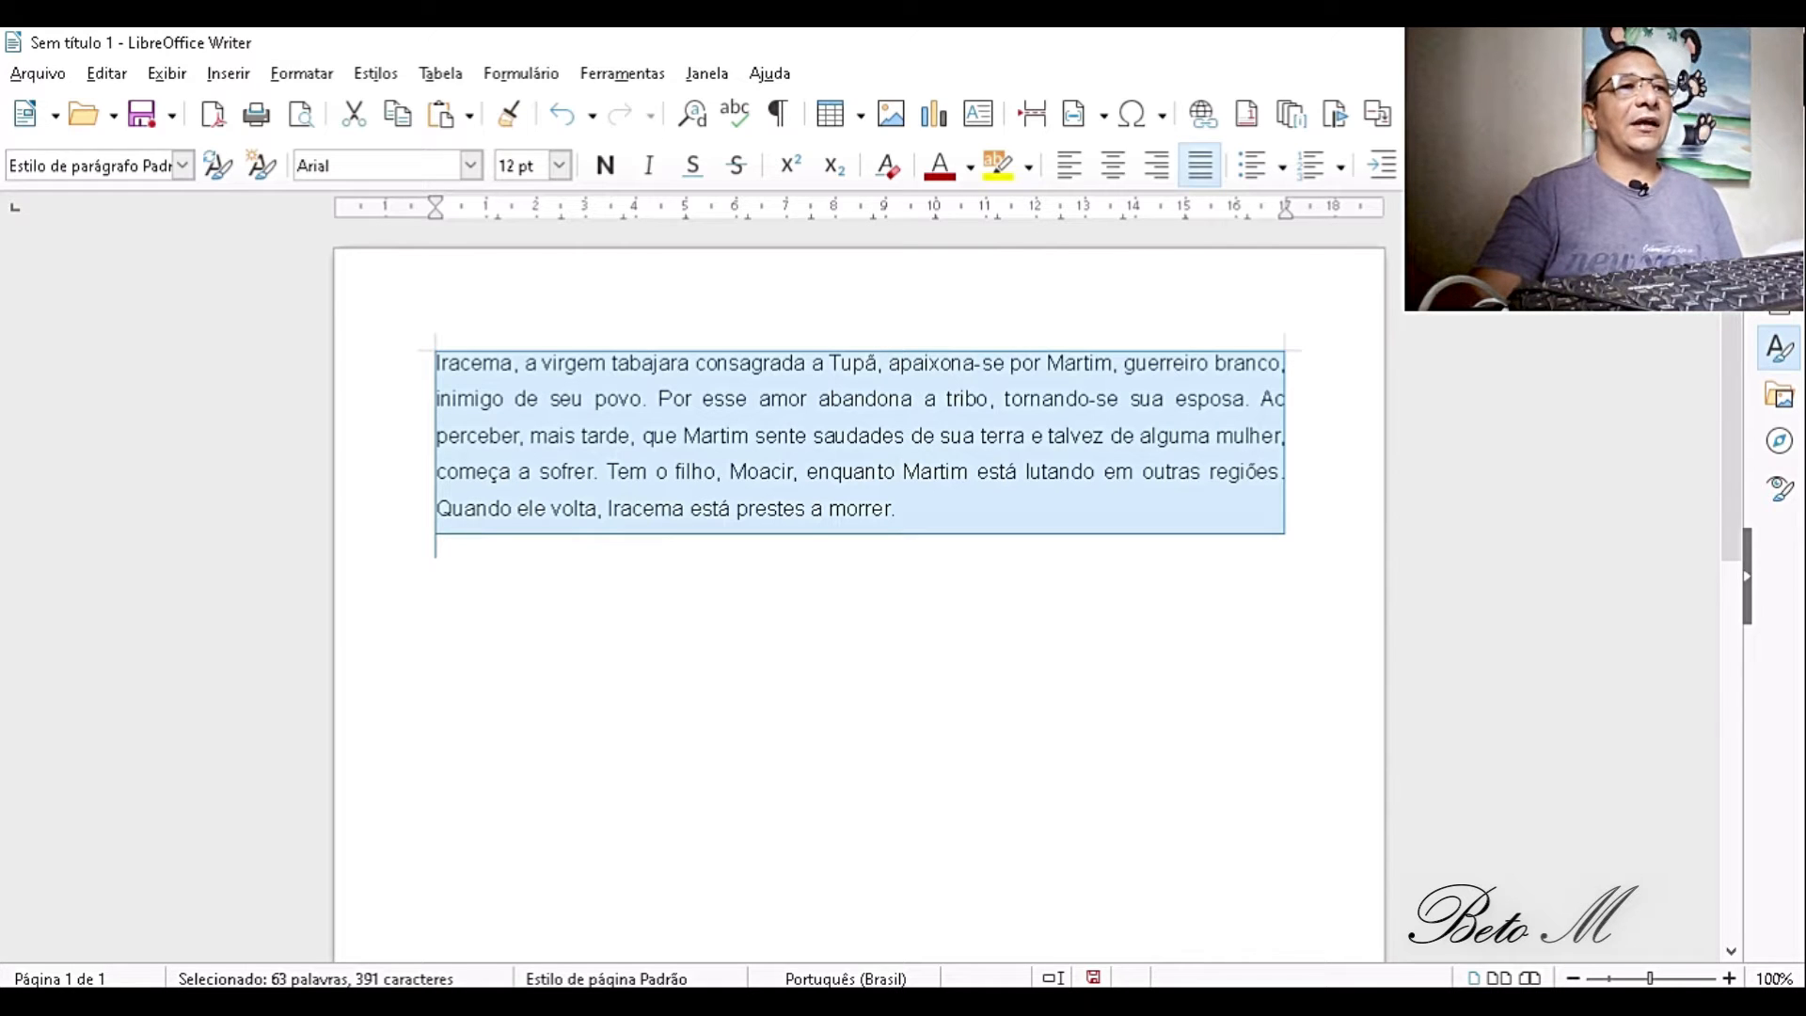
click(1533, 166)
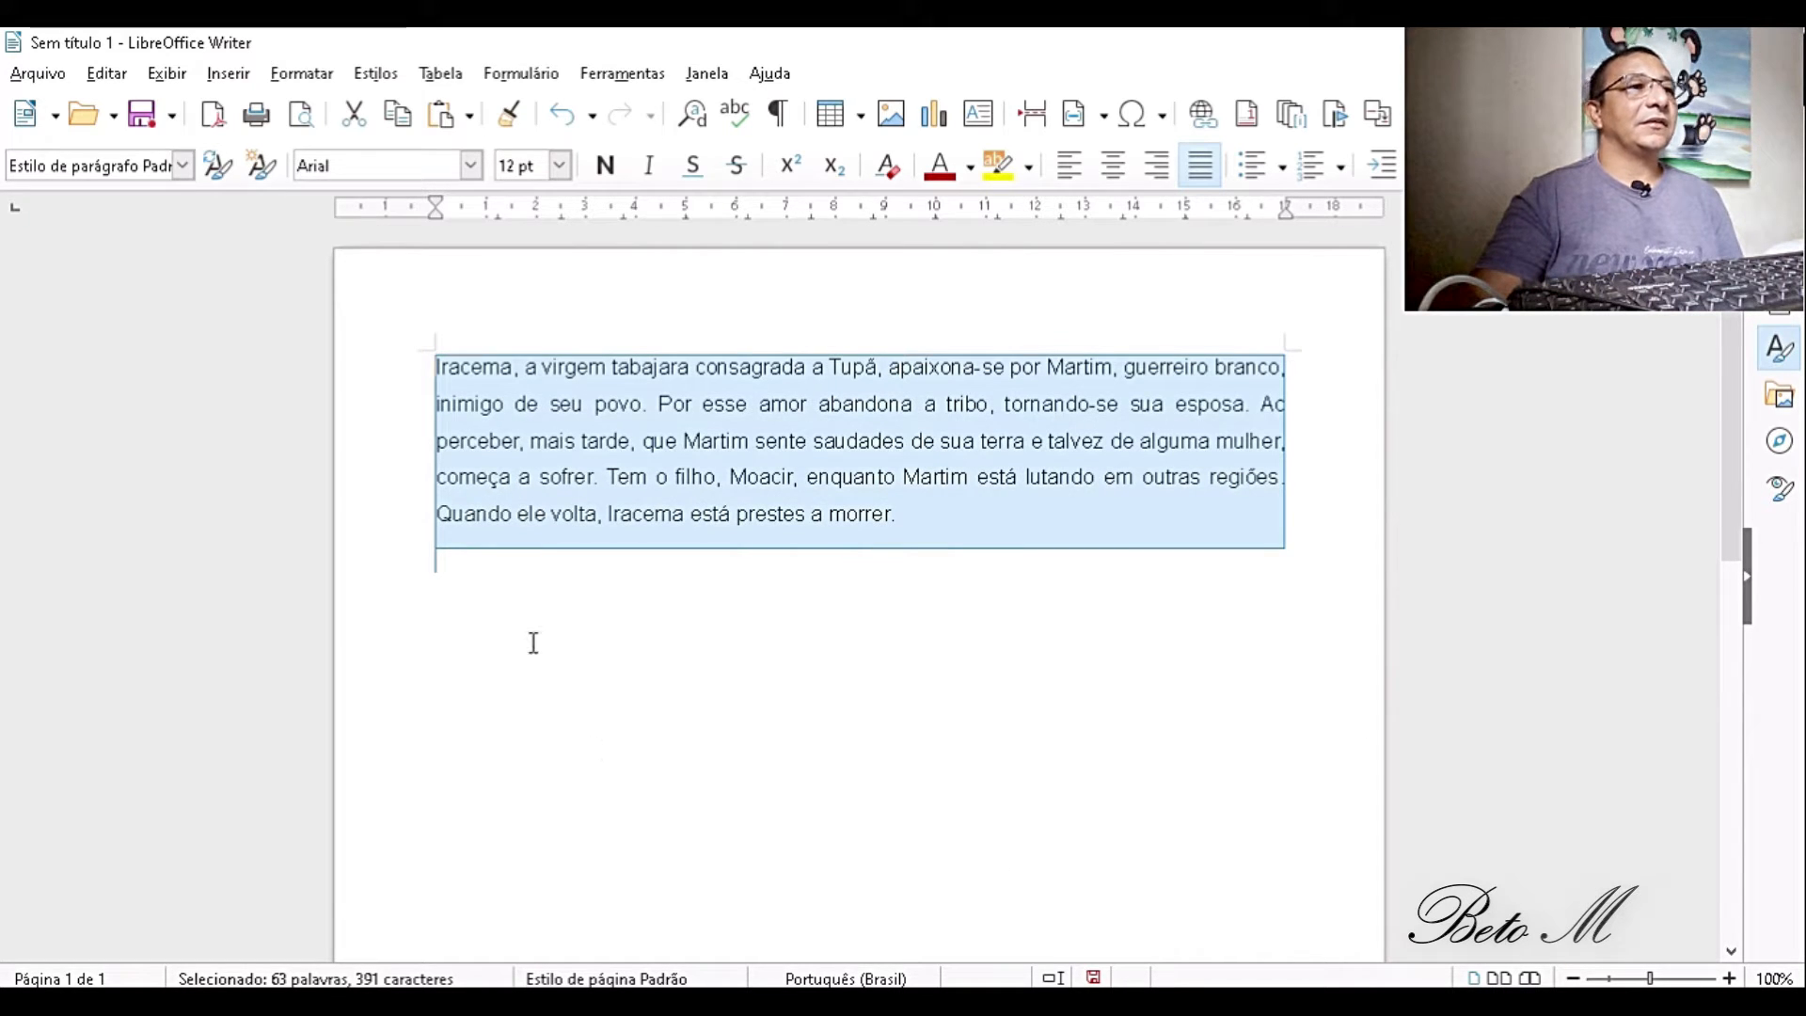
- Test the formatting with filler text in two paragraphs below the Iracema text, and delete the filler
click(516, 564)
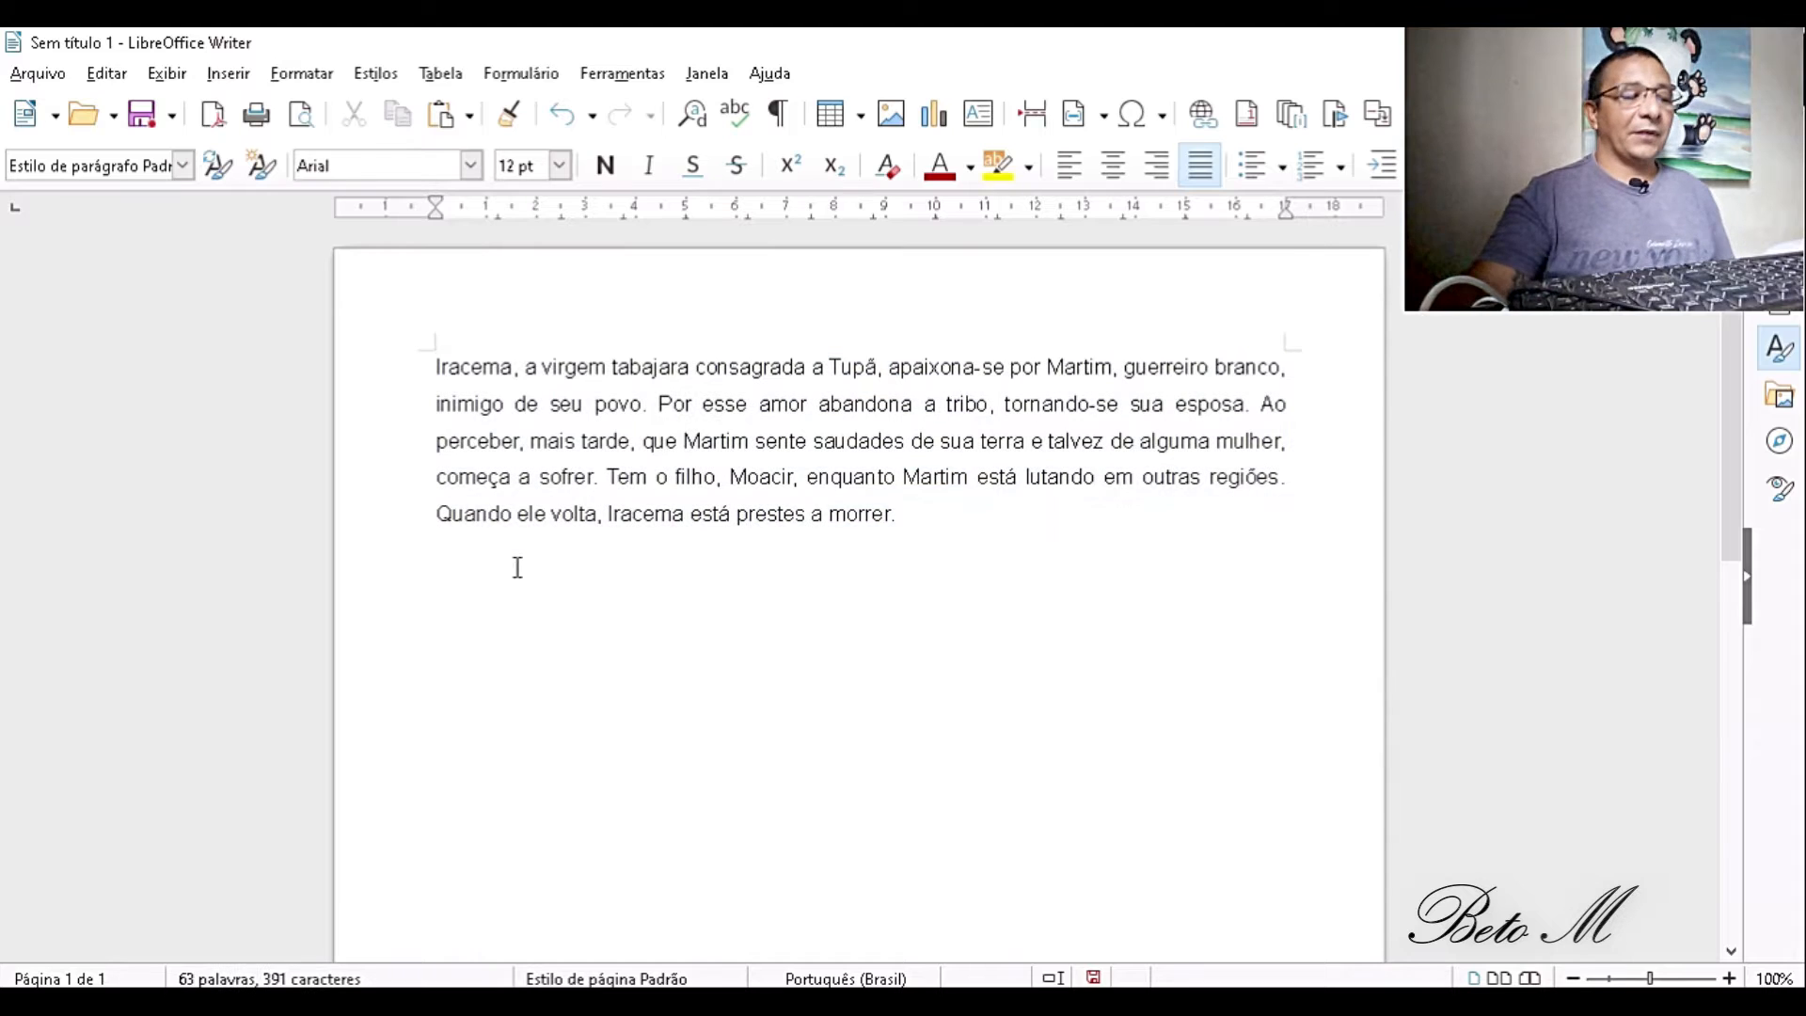
text(hhf)
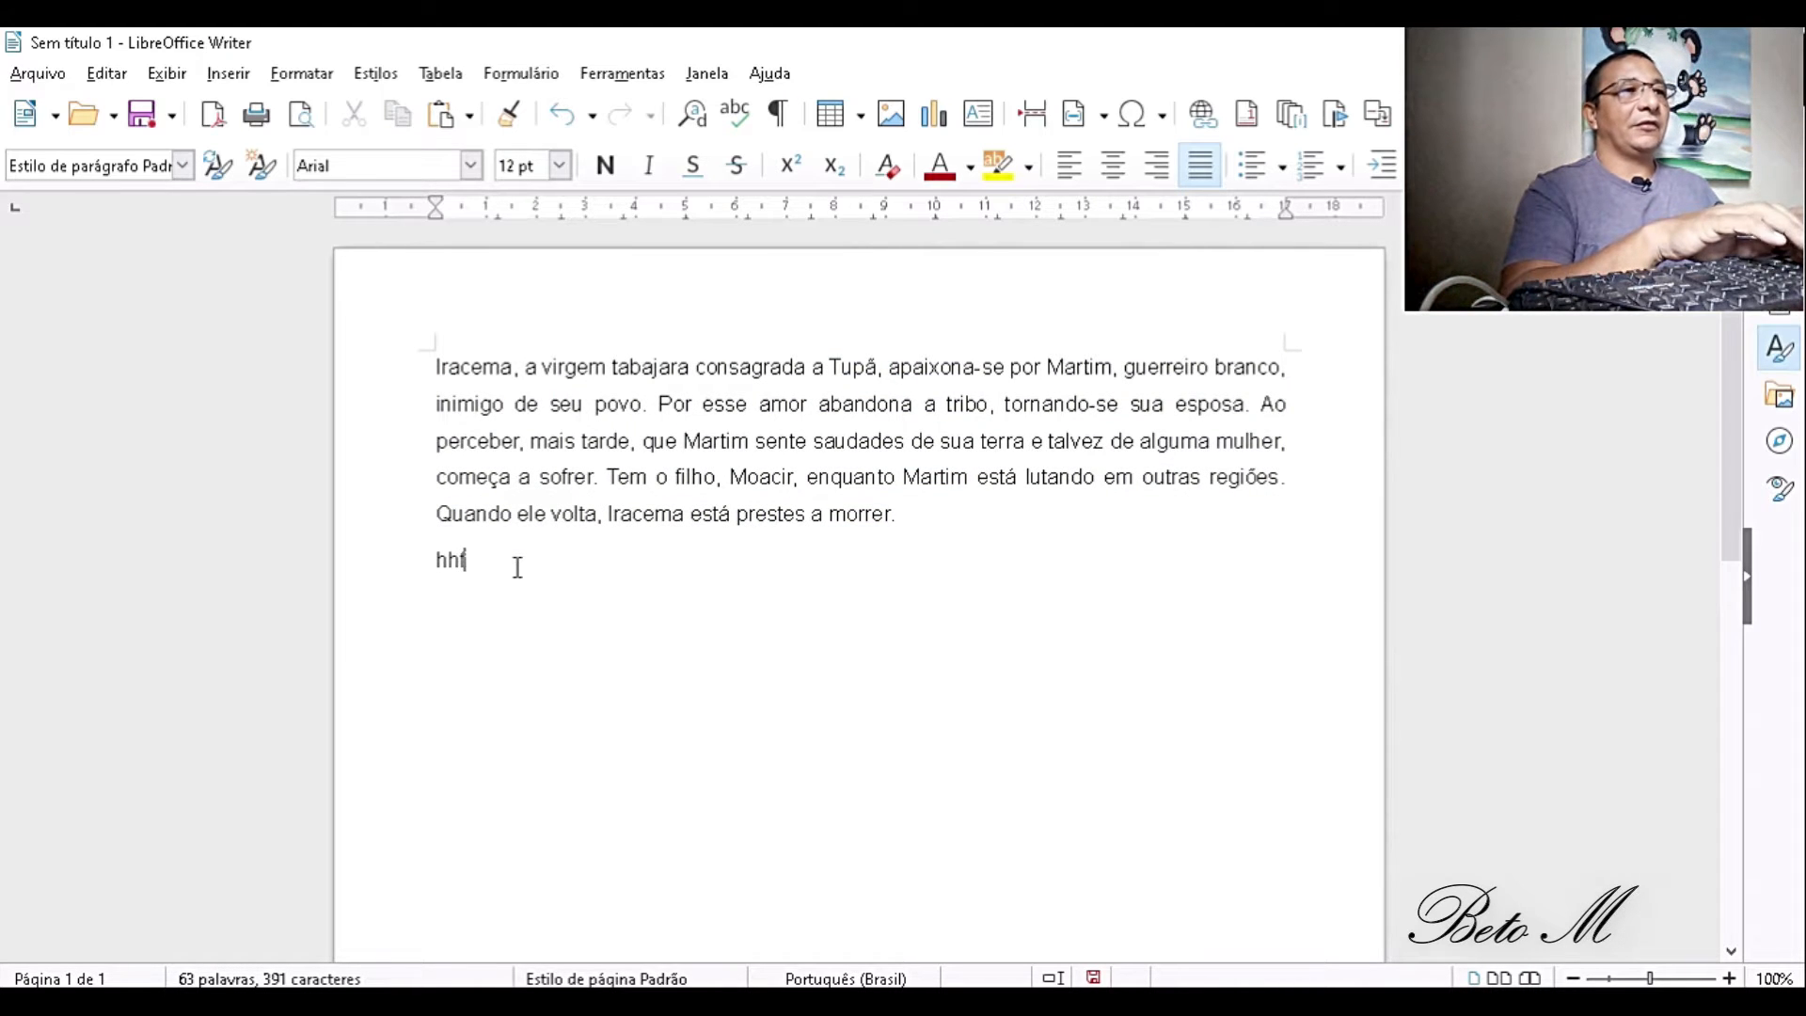
text(fffffffffffffffffffffffffffffffffffffffffffffffffffff)
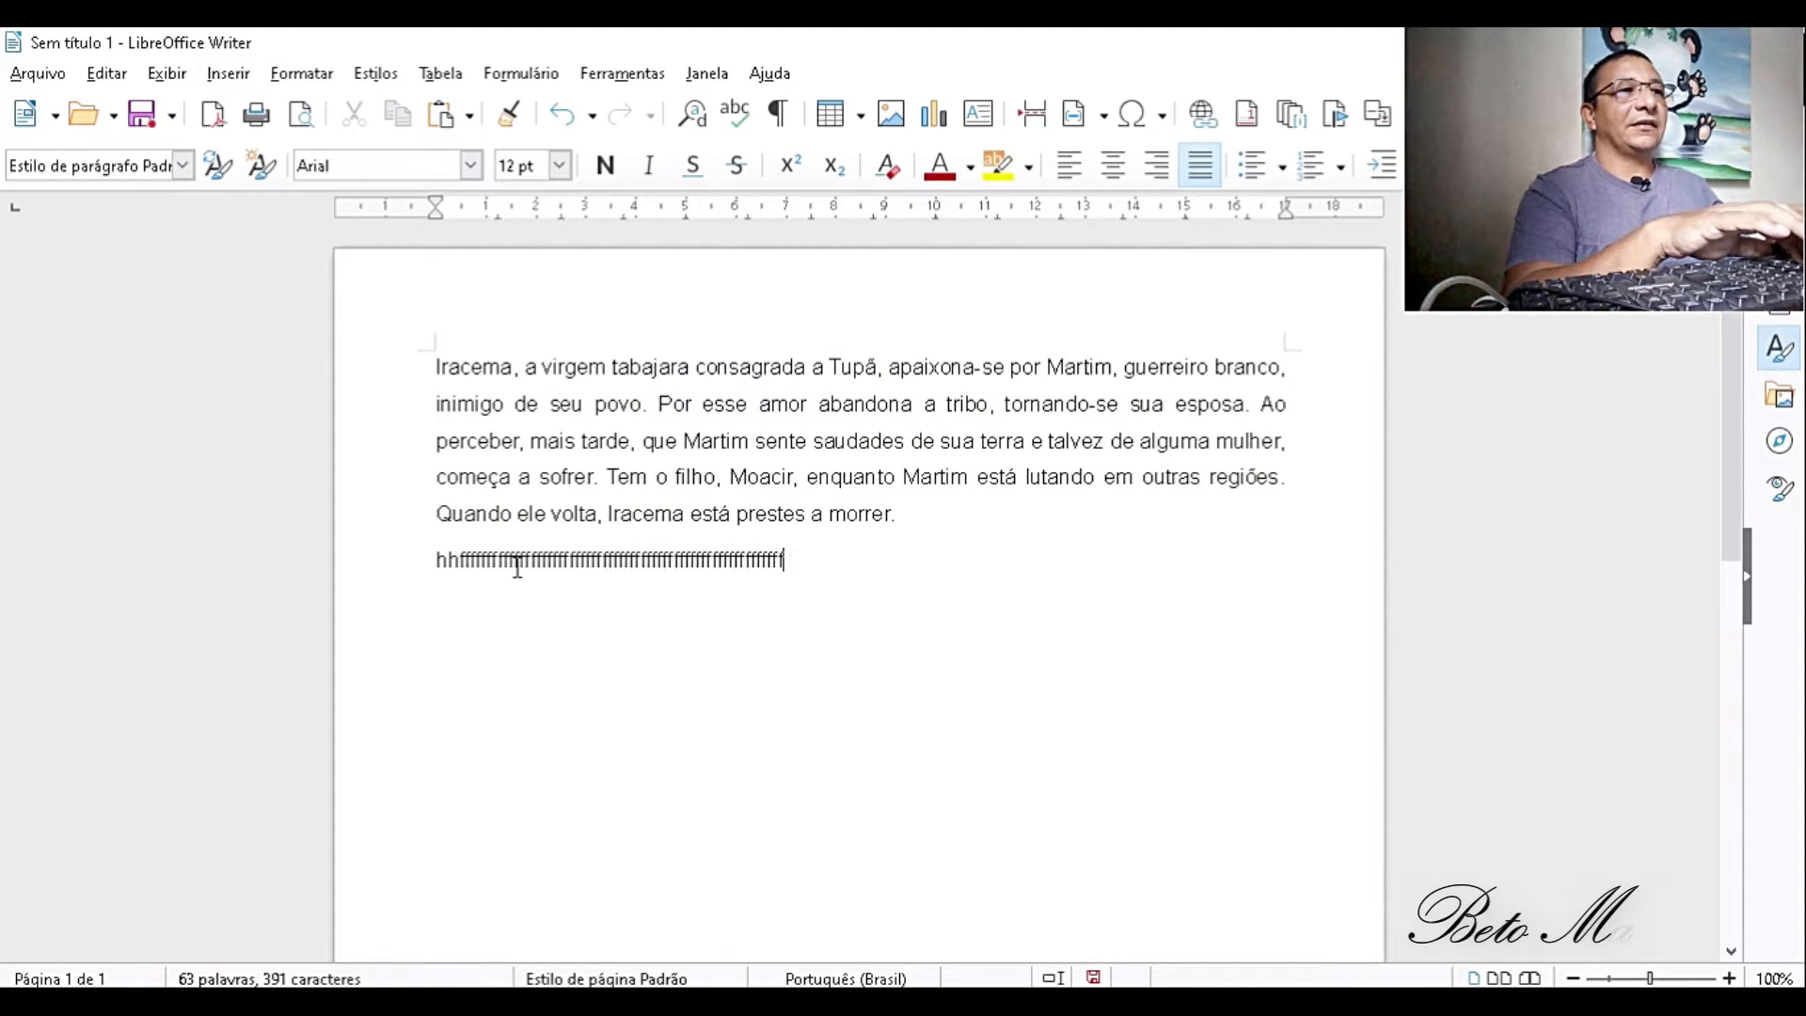
text(fffffffffffffffffffffffffffffffffffffffffffffffffffffffffff)
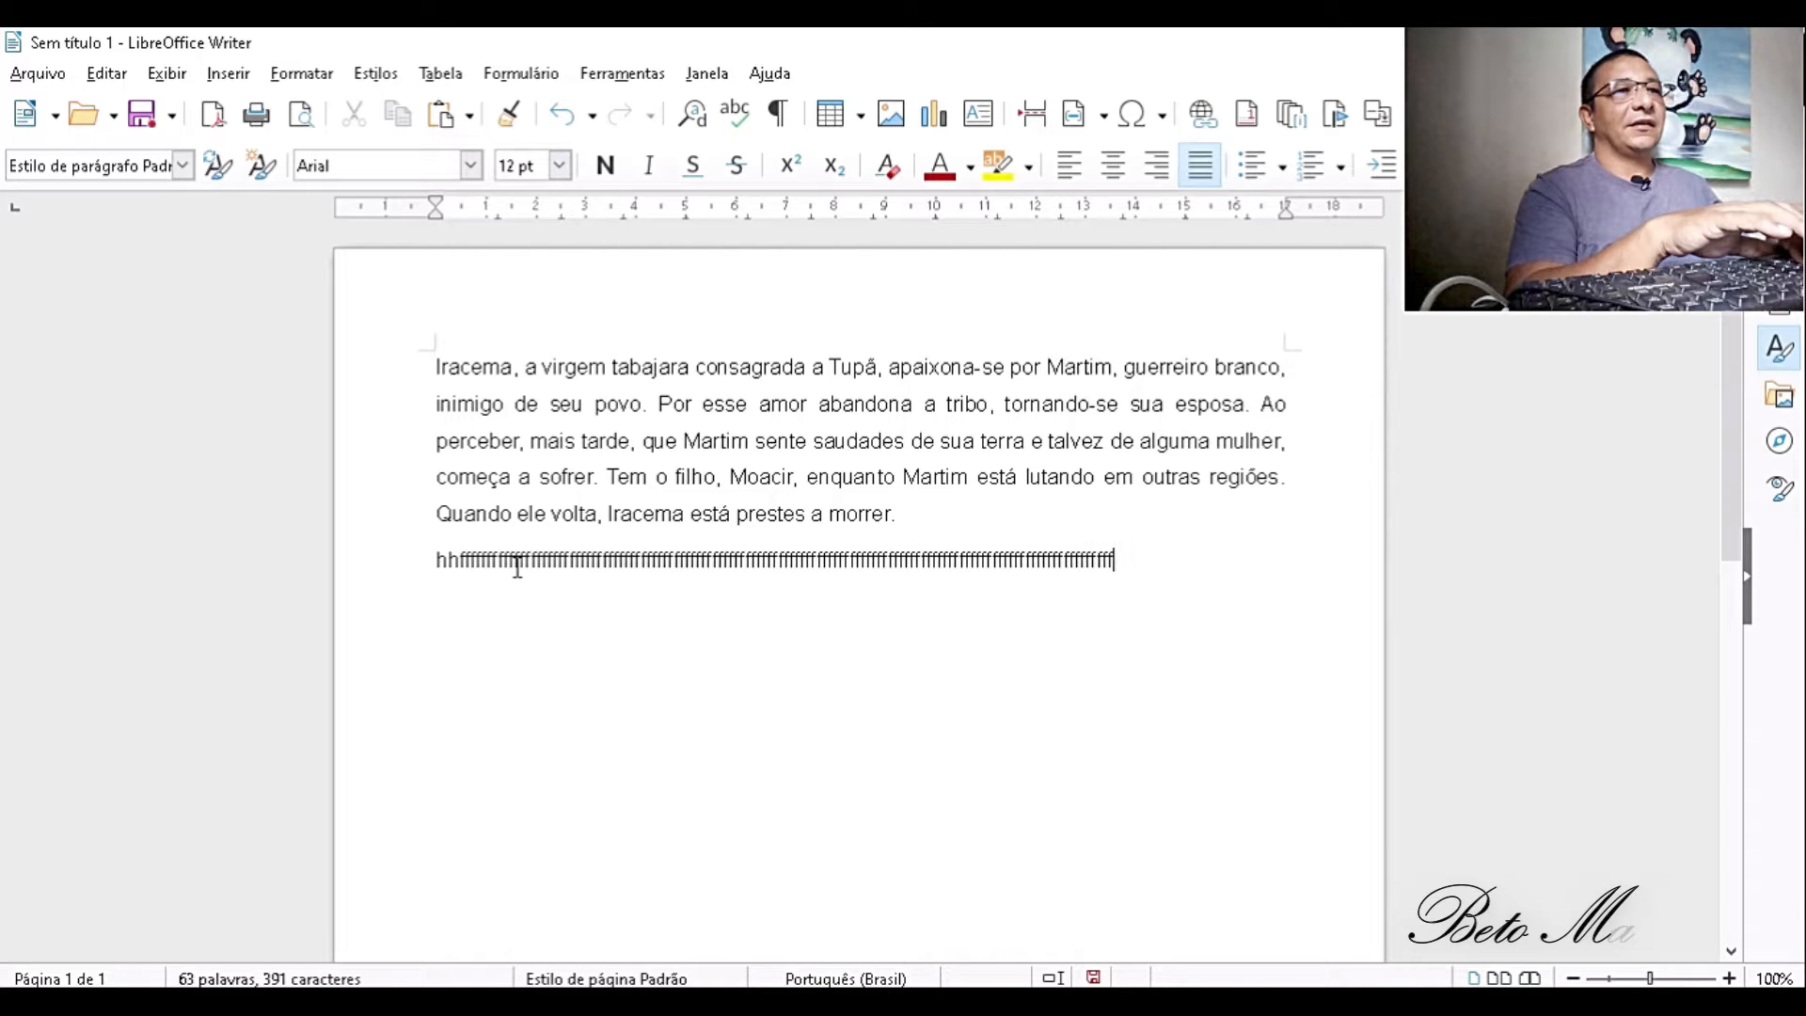
text(ddddddddddddddddddddddddddddddddddddddddddddddddddd)
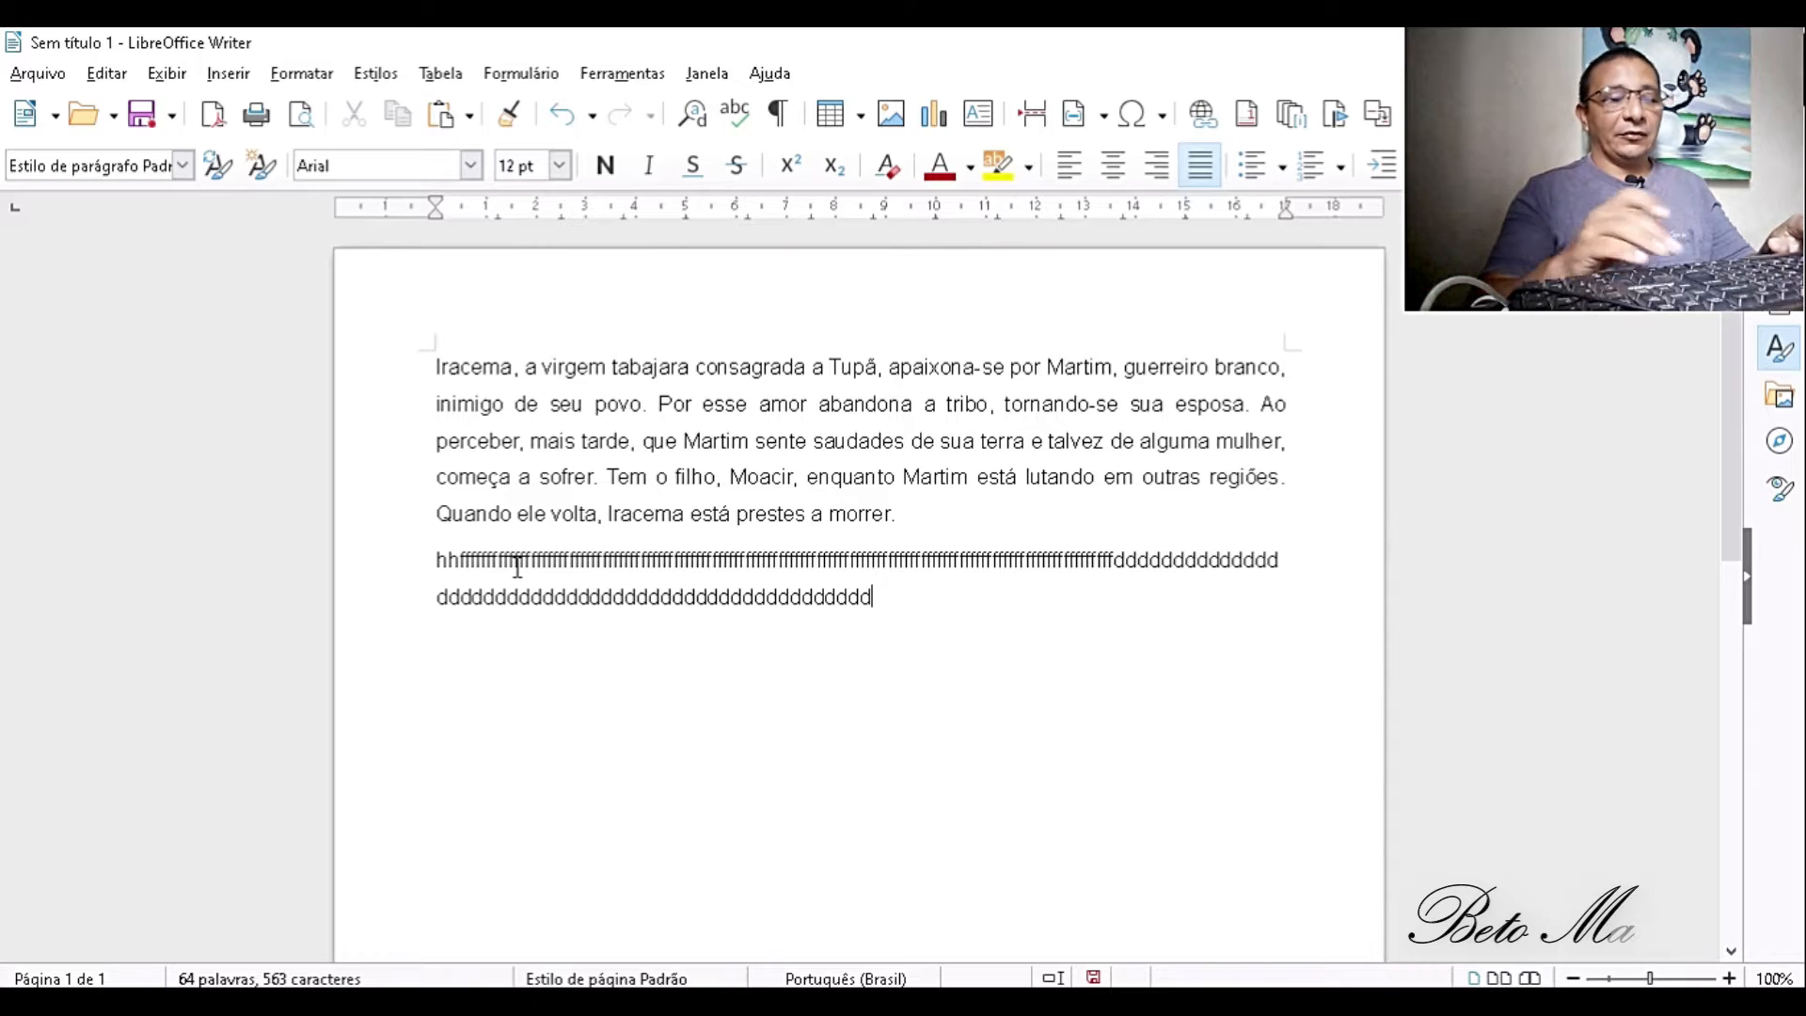
text(.)
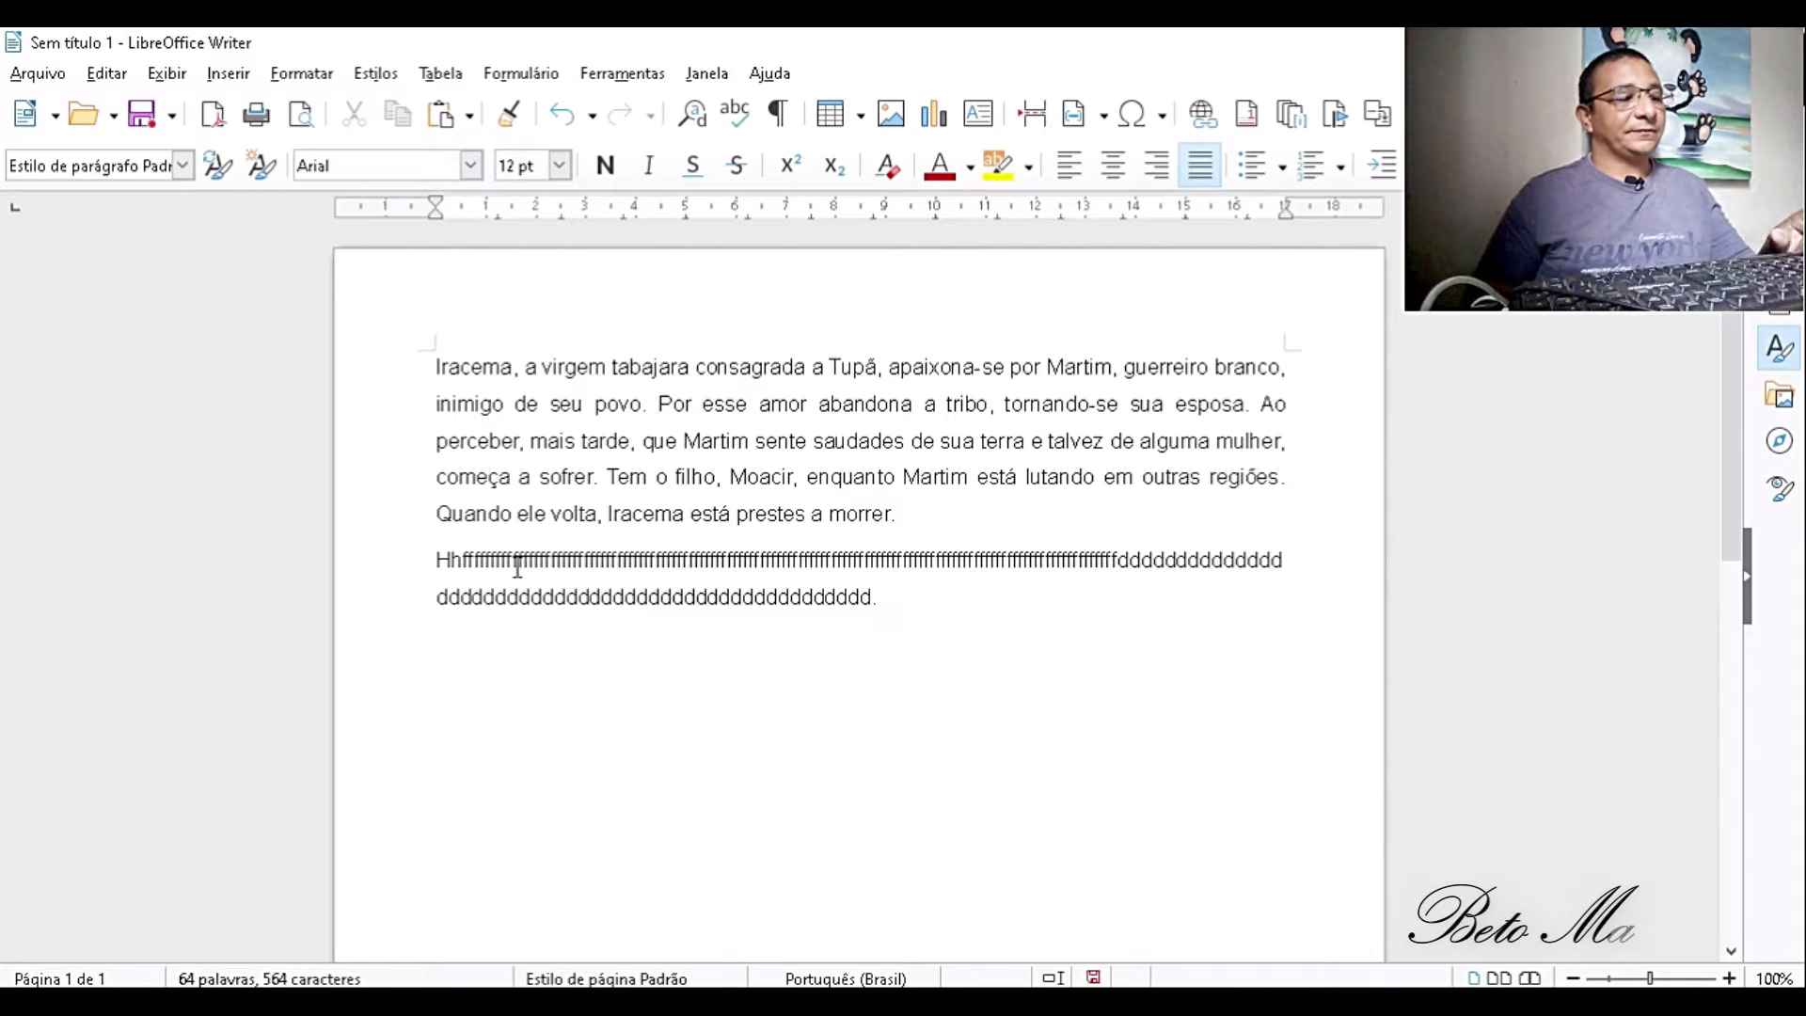
text(ddddddddddddddddddddddddddddddddddddddddddddddddddddddd)
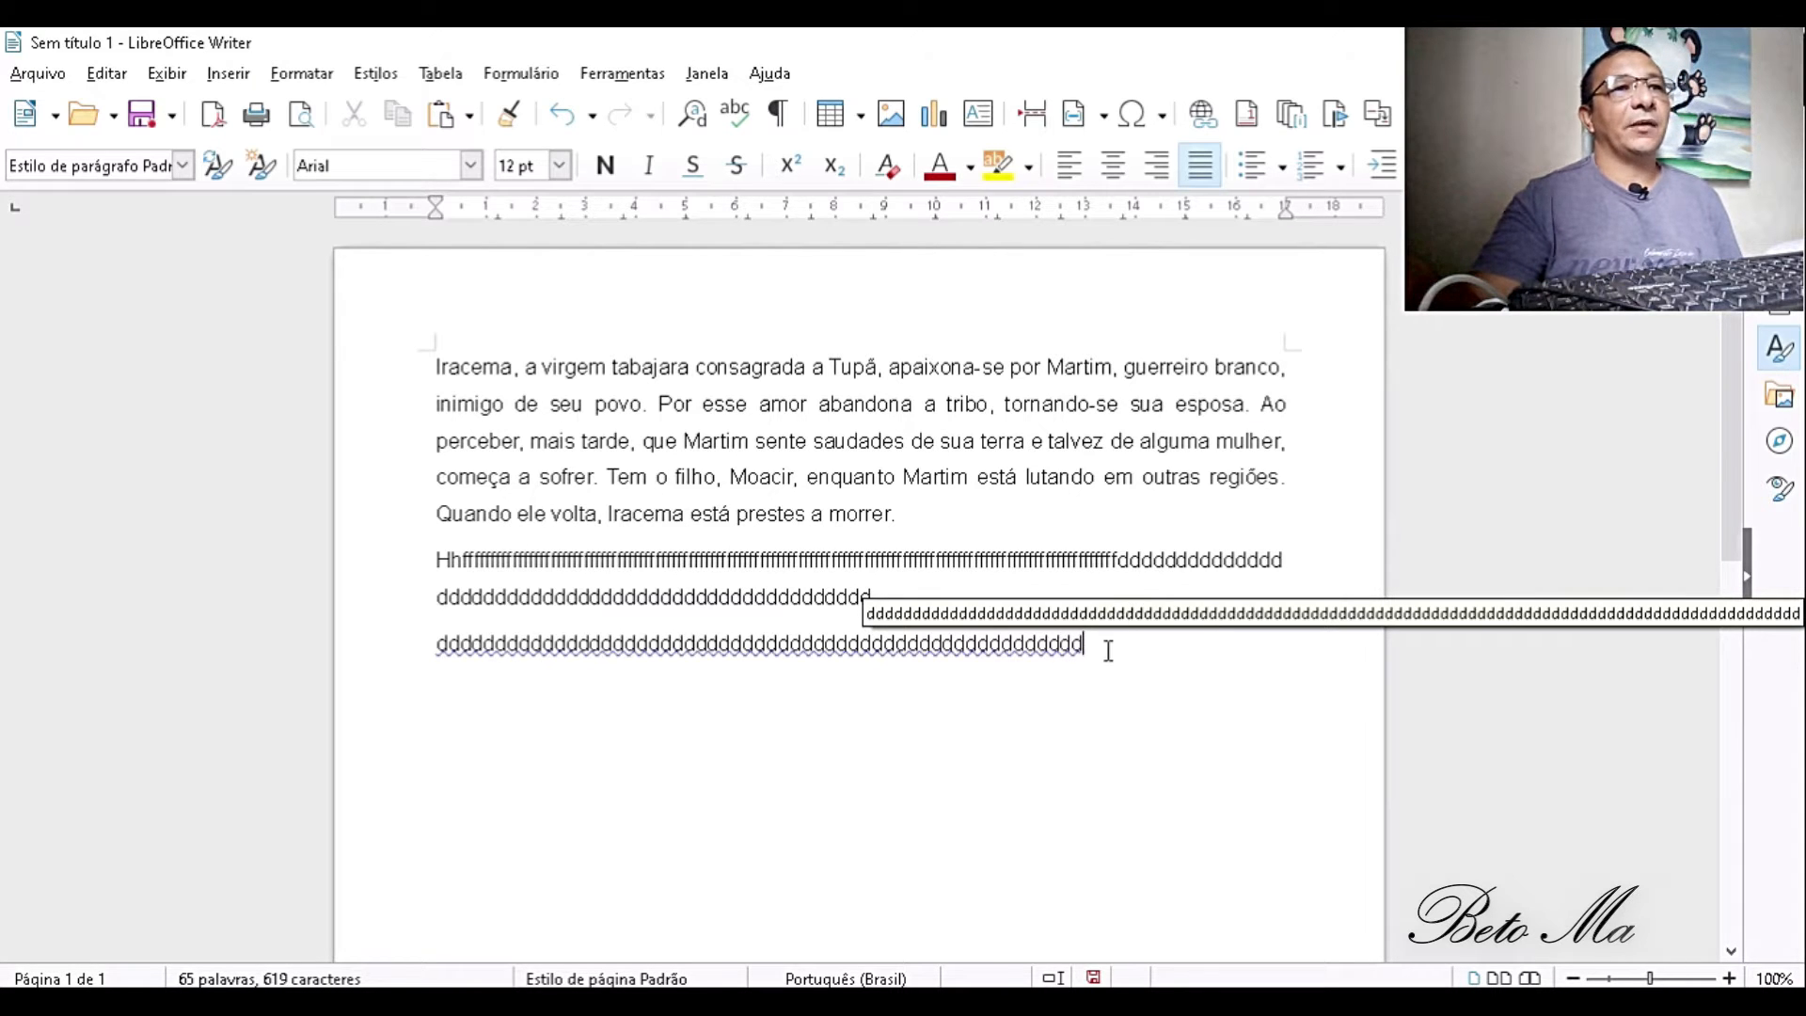
drag(1109, 643, 426, 564)
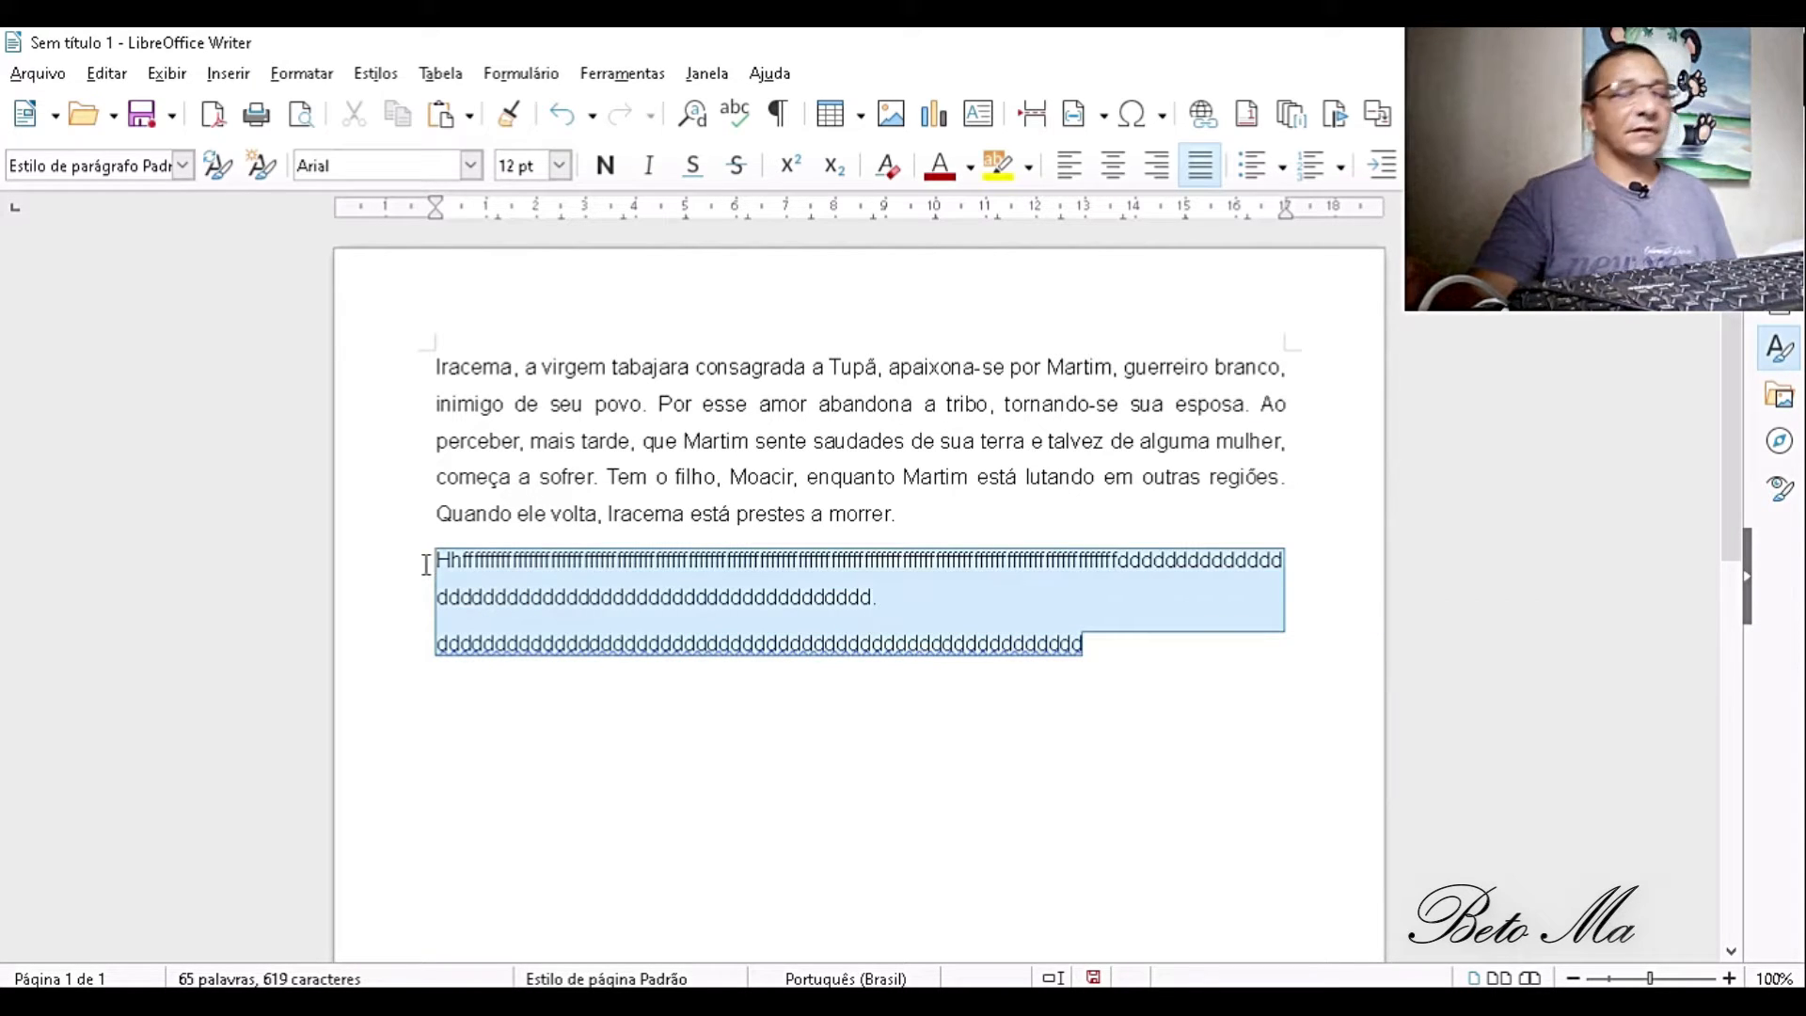
key(Delete)
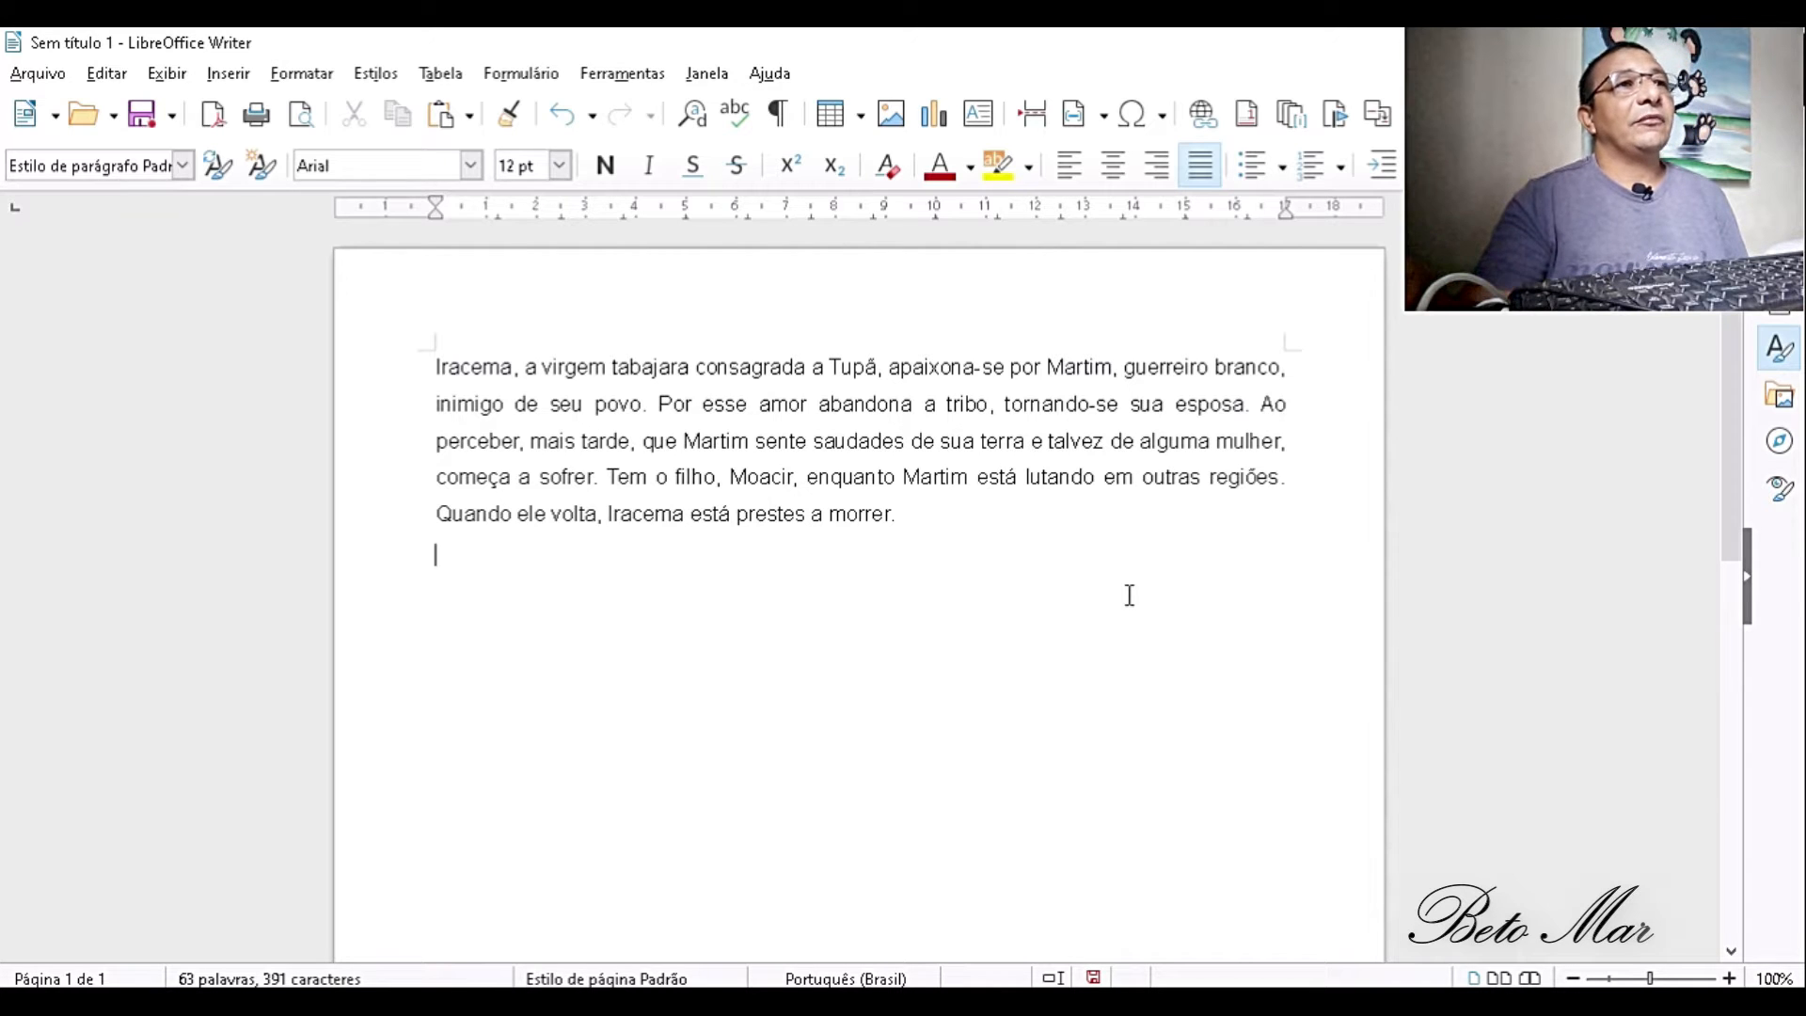
- Start inserting a table below the paragraph through the full options, using the Mundo azul style
click(859, 111)
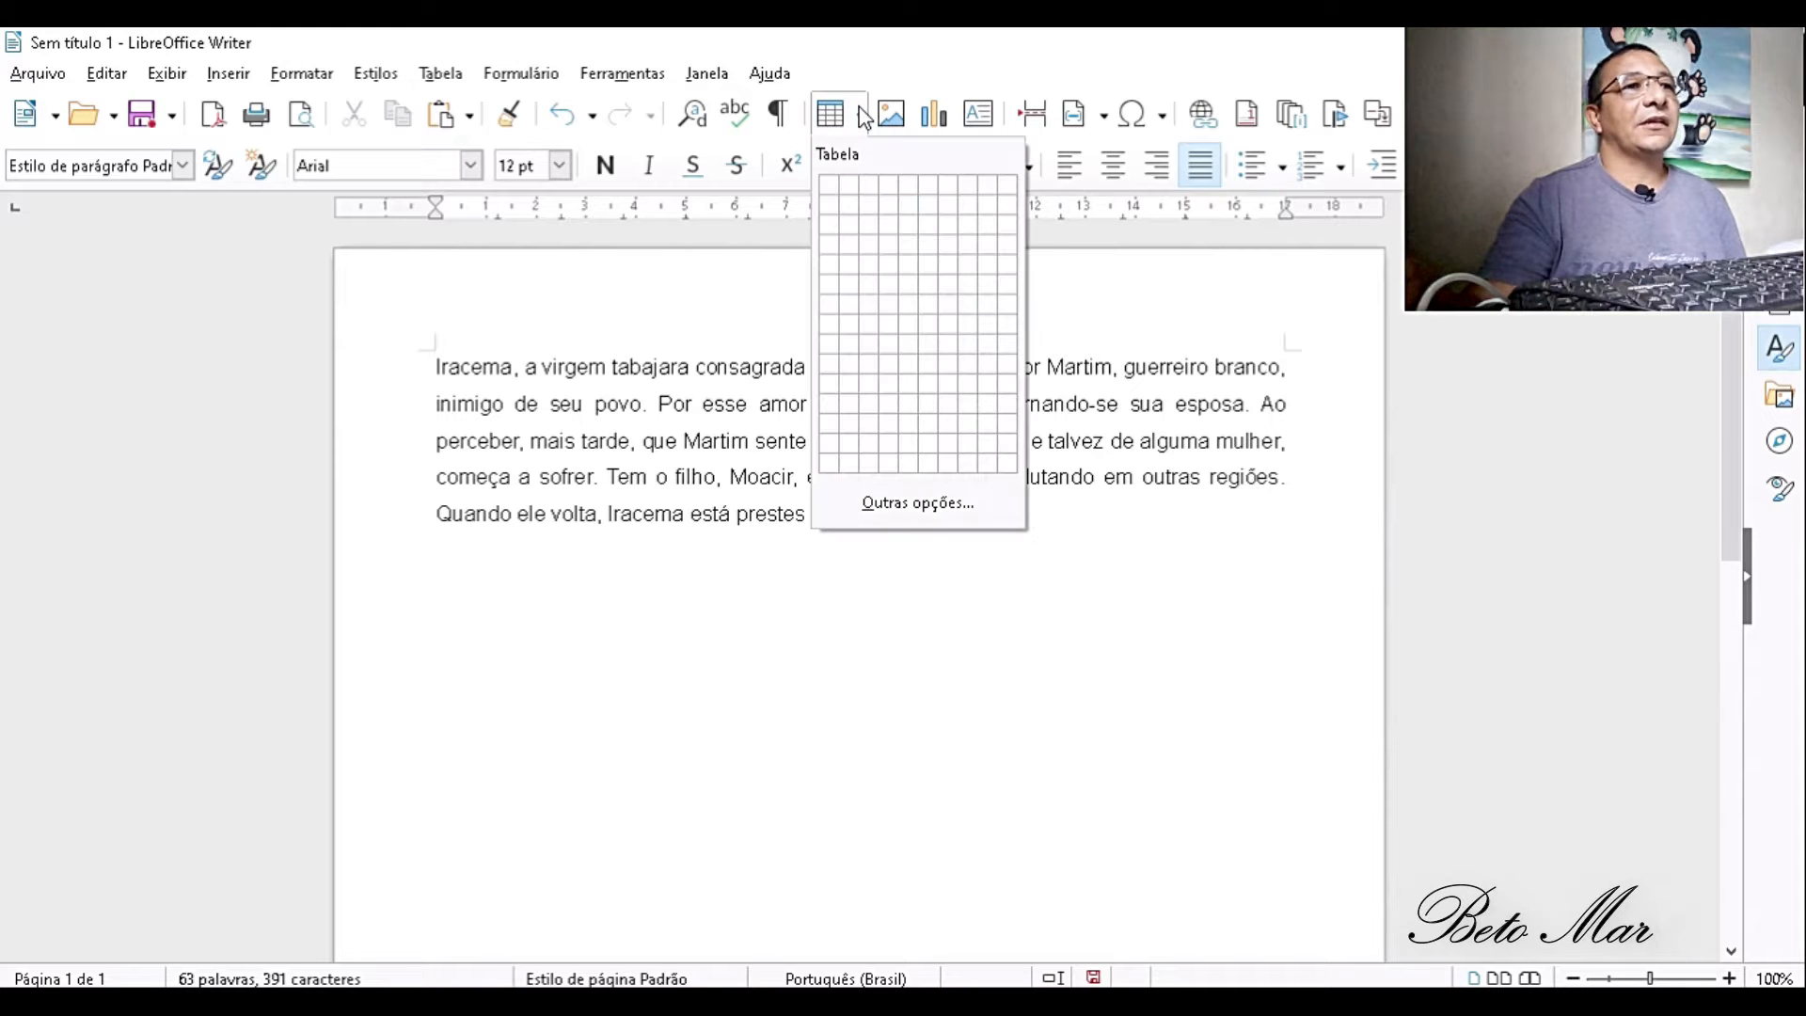
click(951, 515)
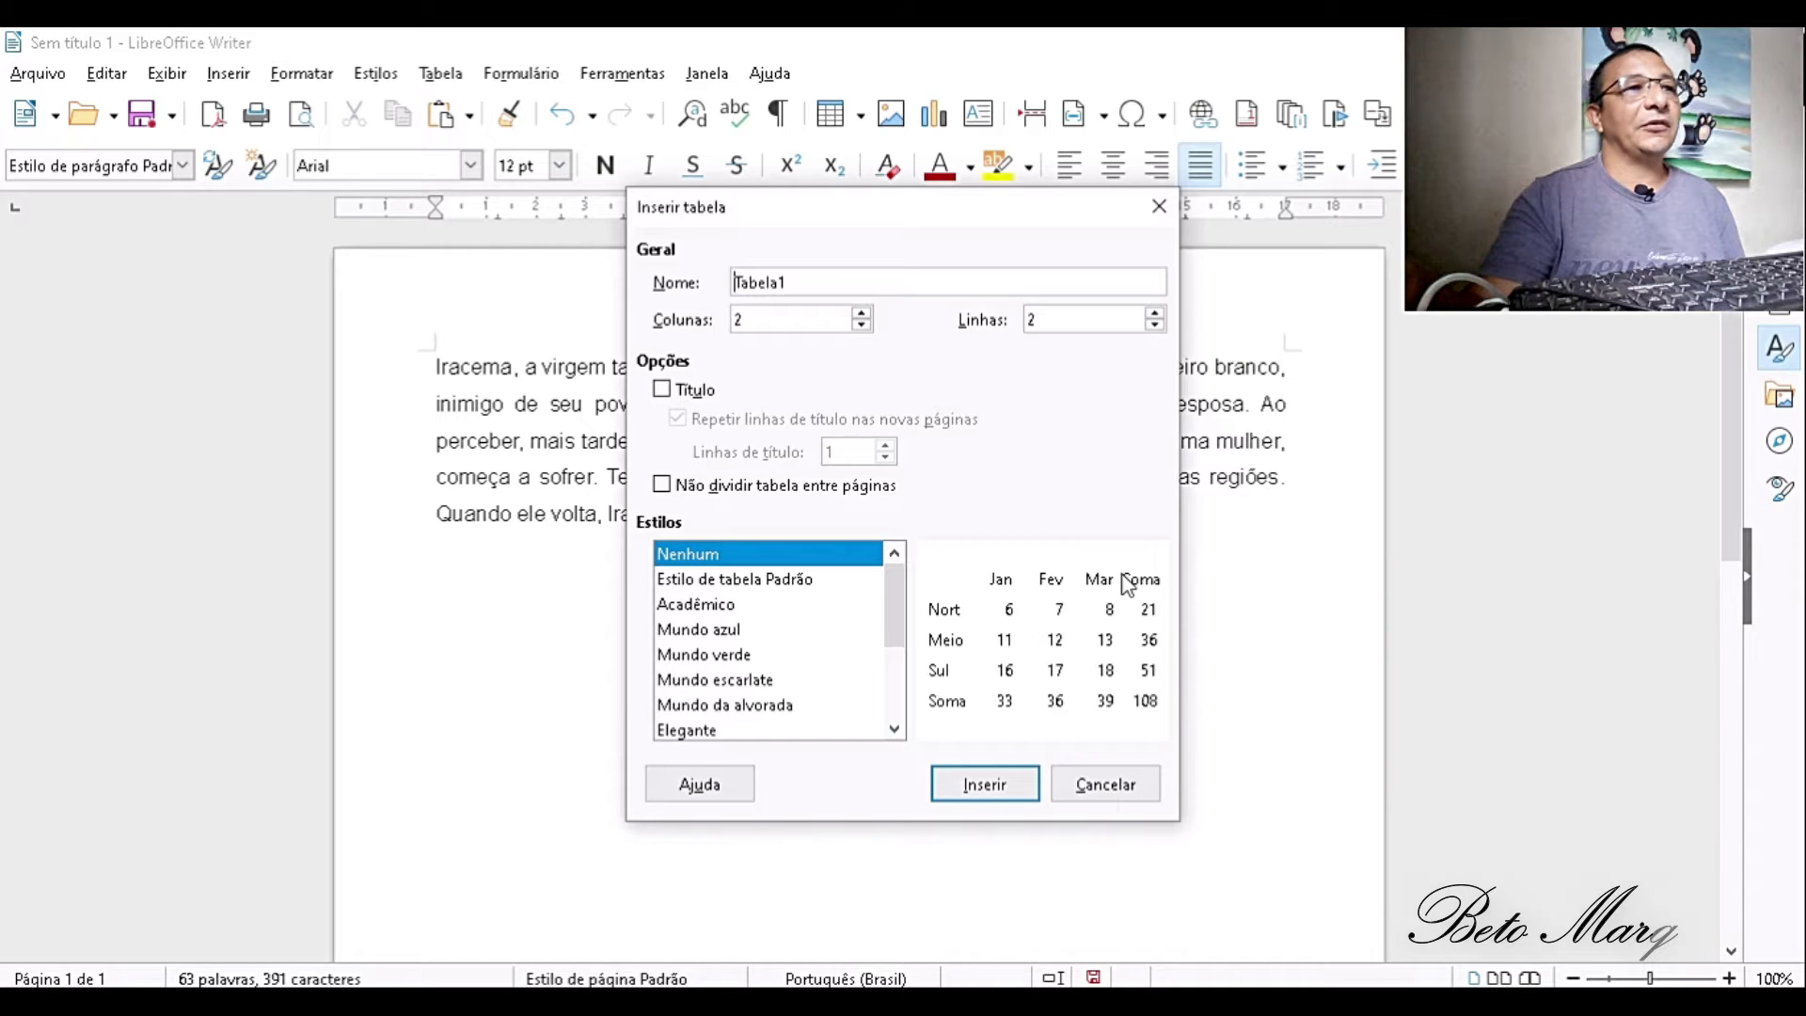
click(815, 579)
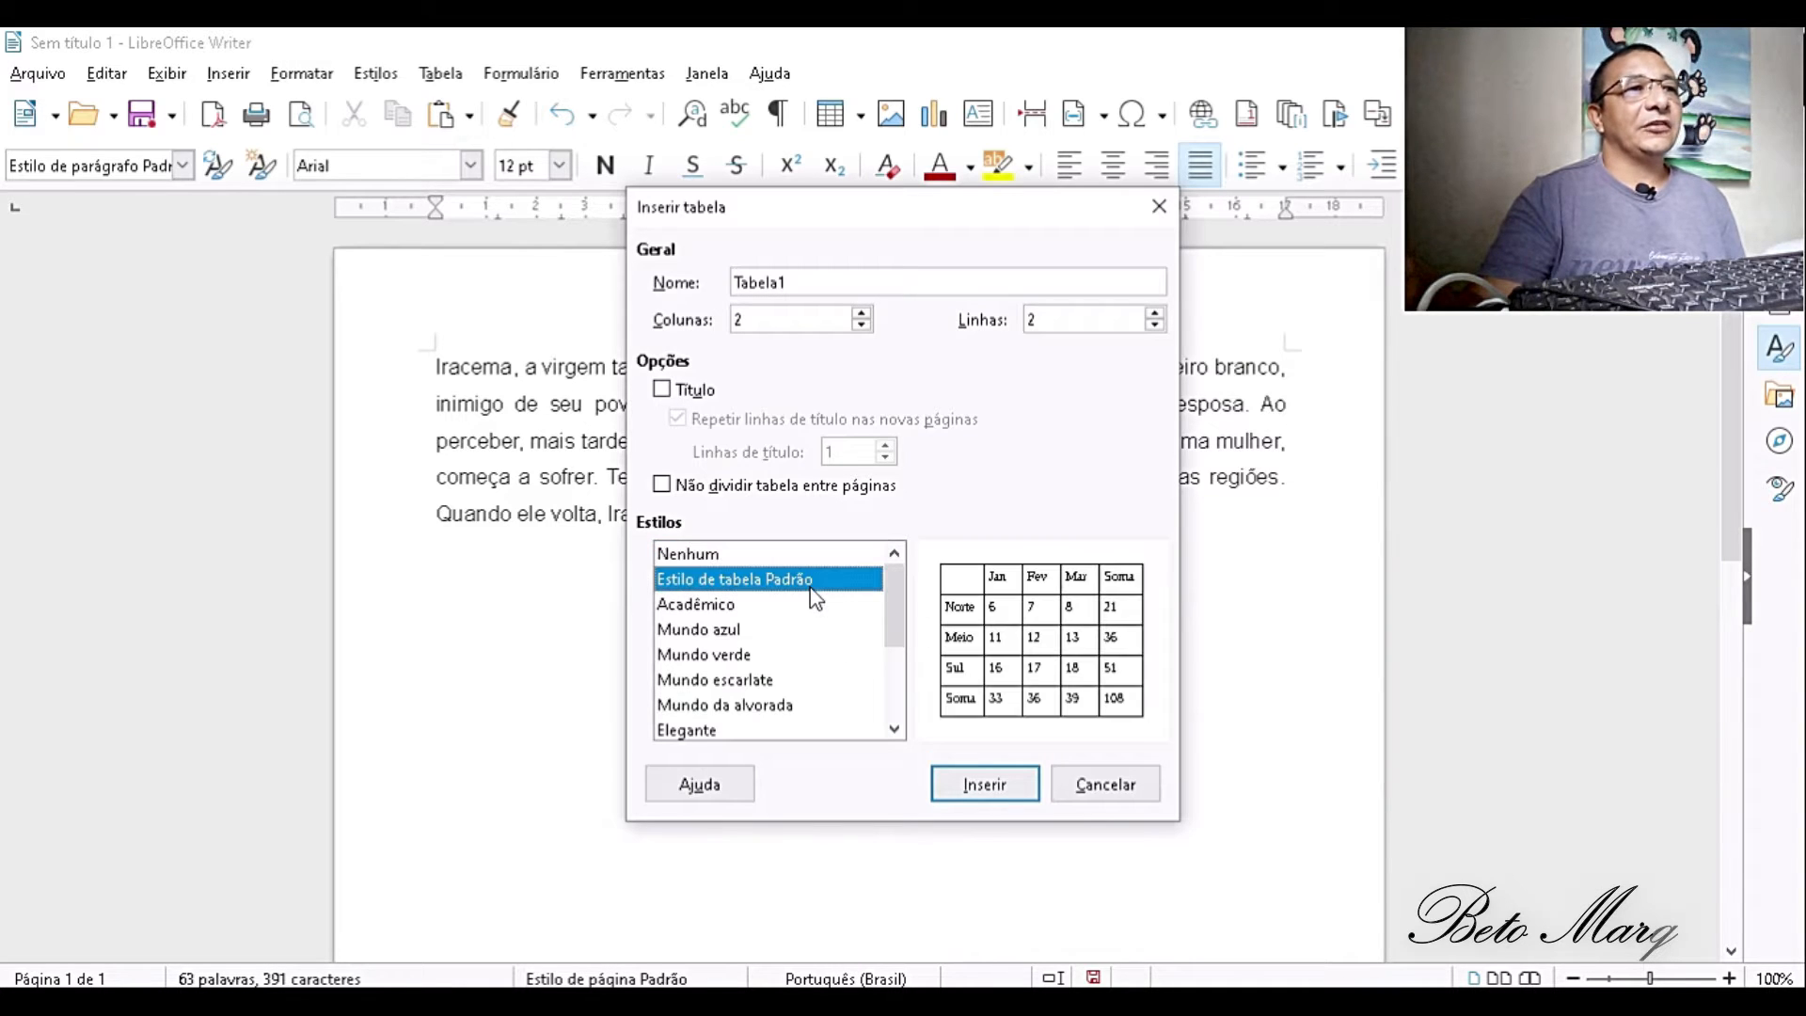
click(753, 610)
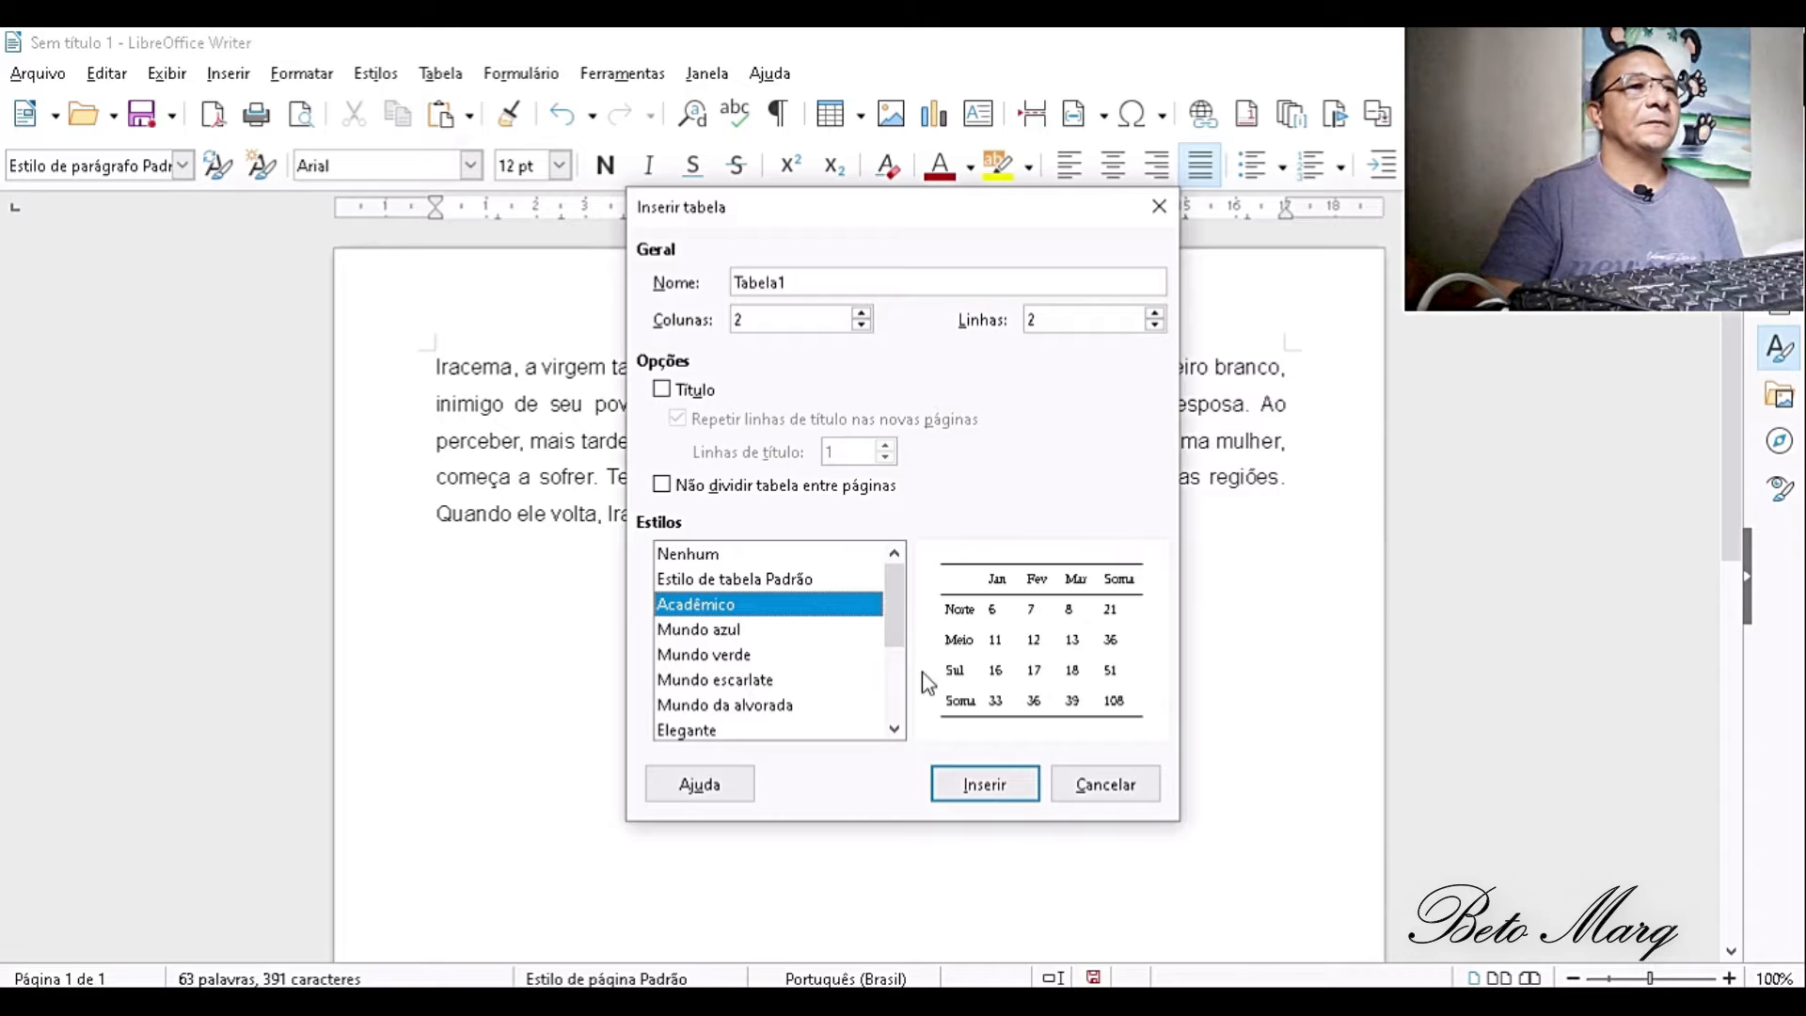
click(768, 629)
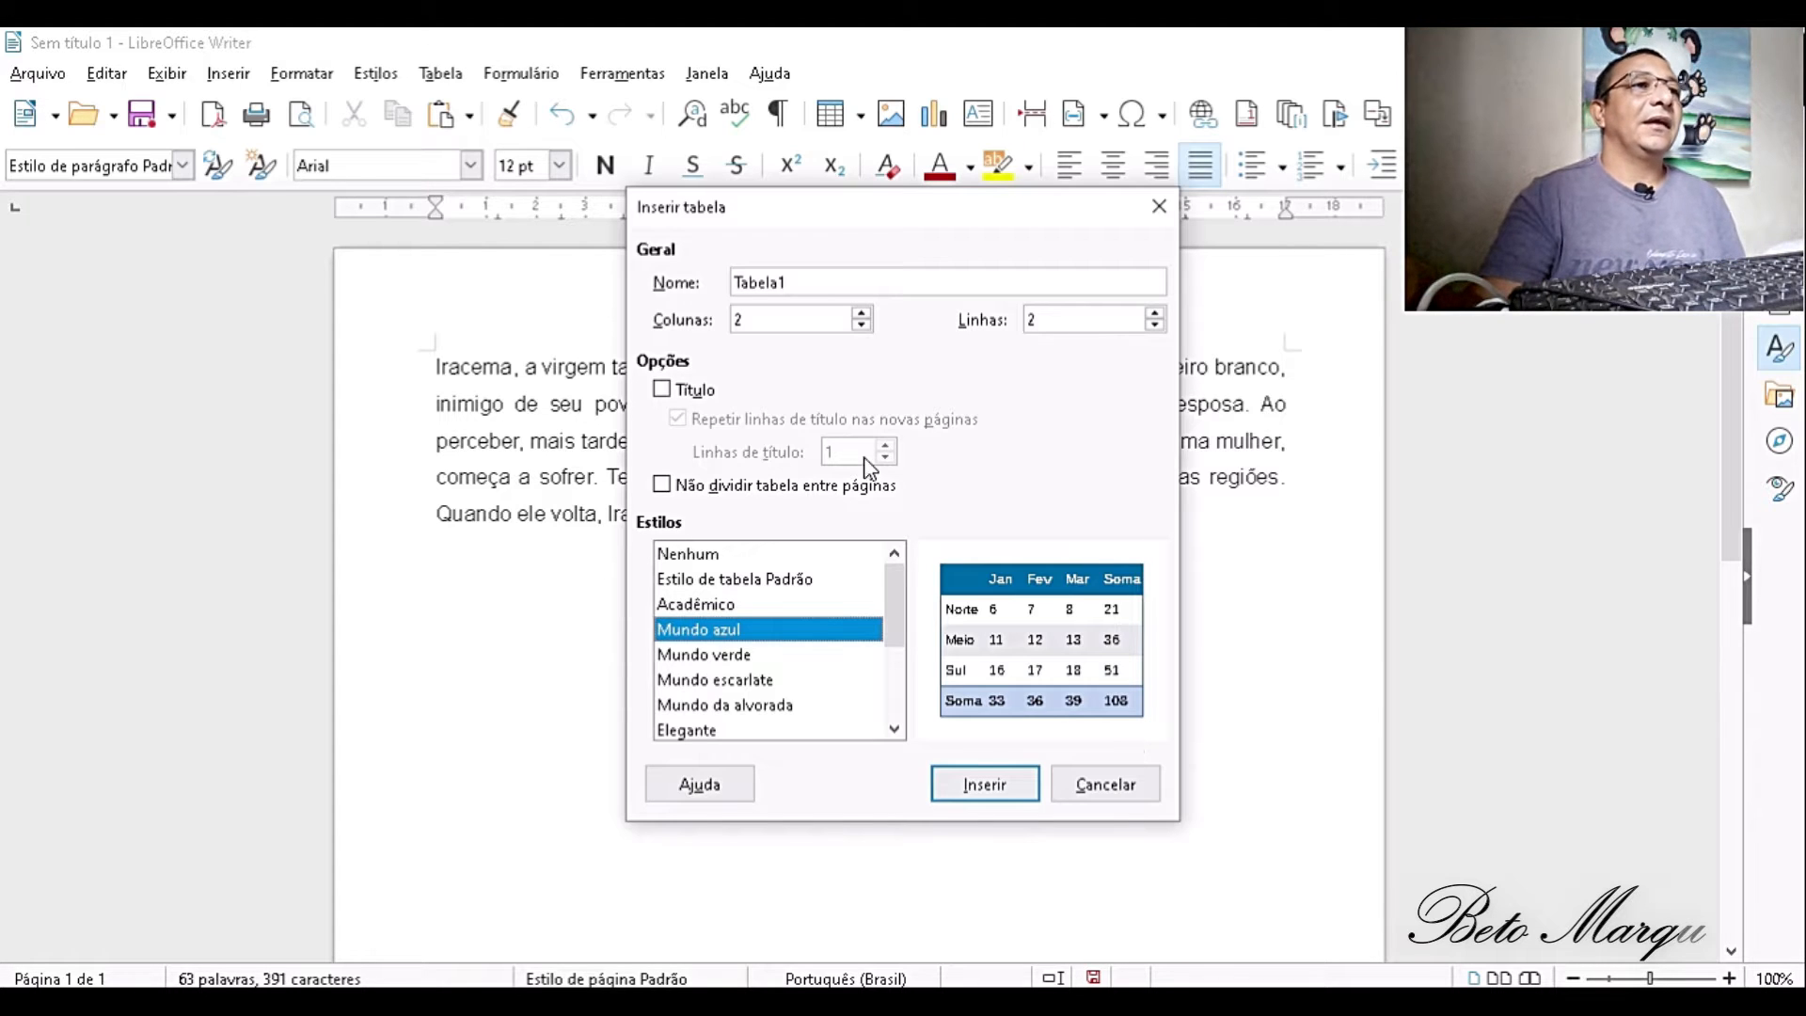
- Enable the table title with title rows repeated on new pages, and try to set the title rows to 2
click(673, 391)
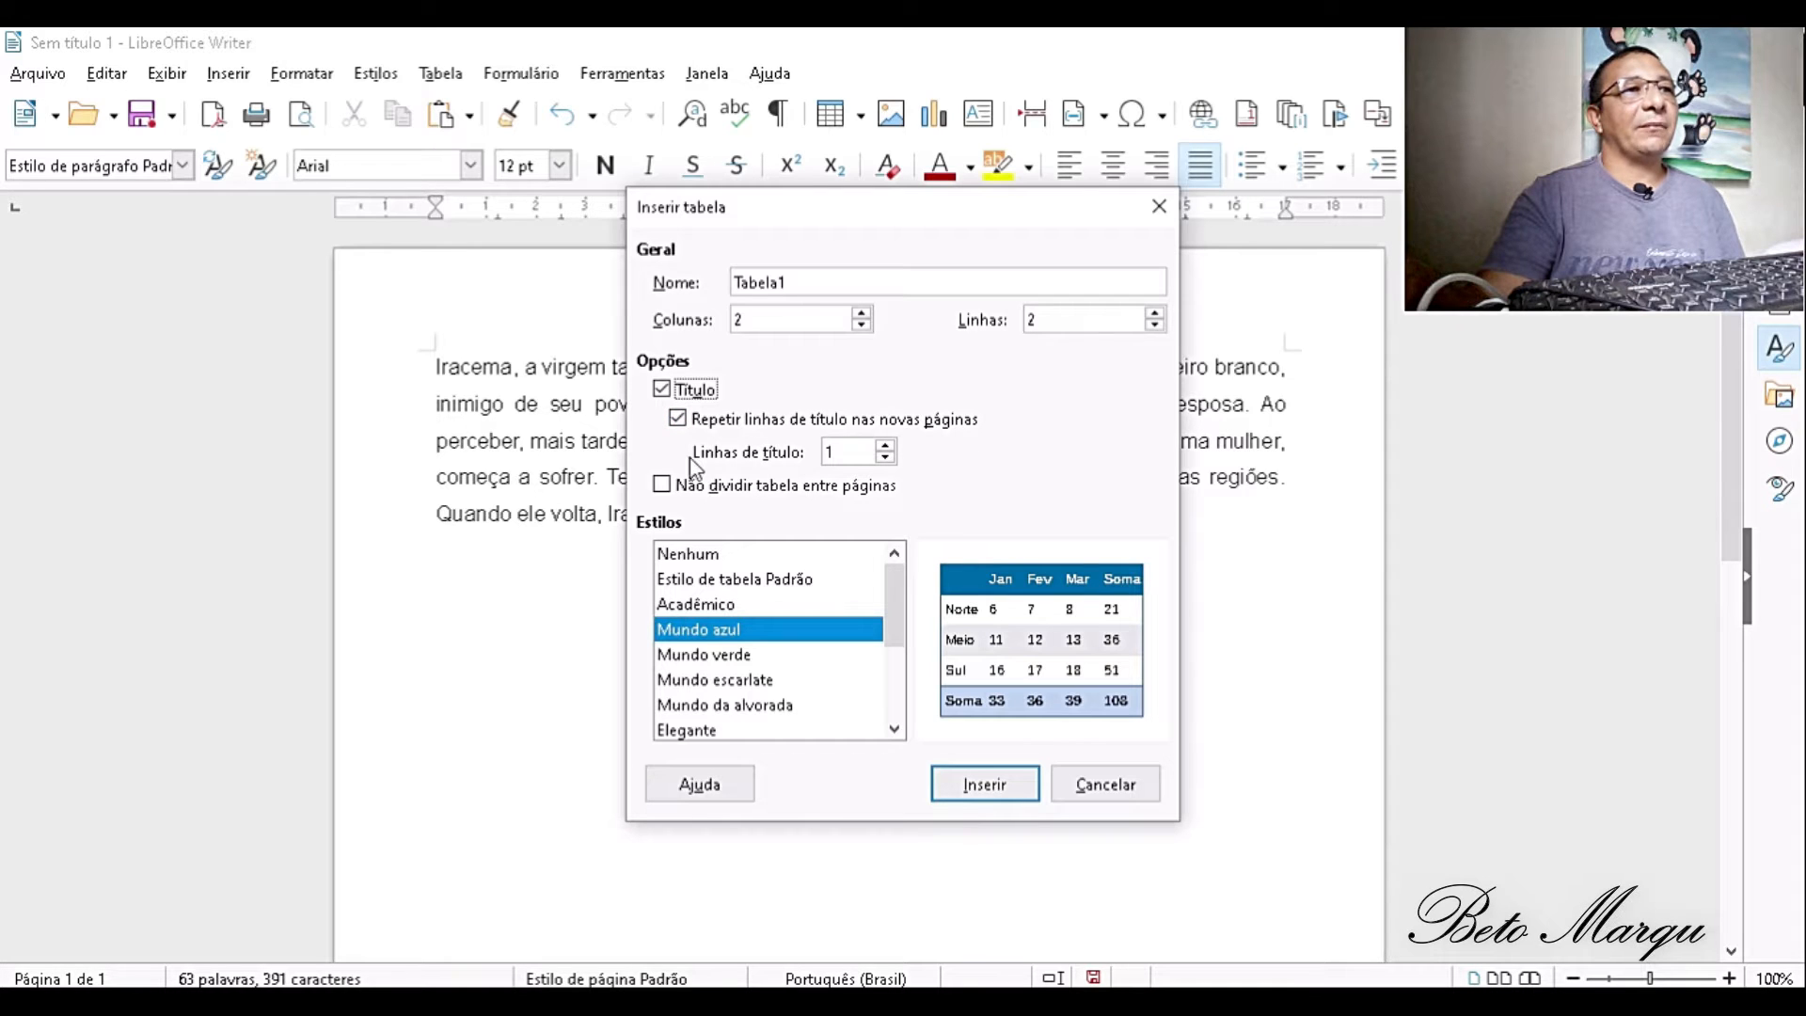
click(677, 419)
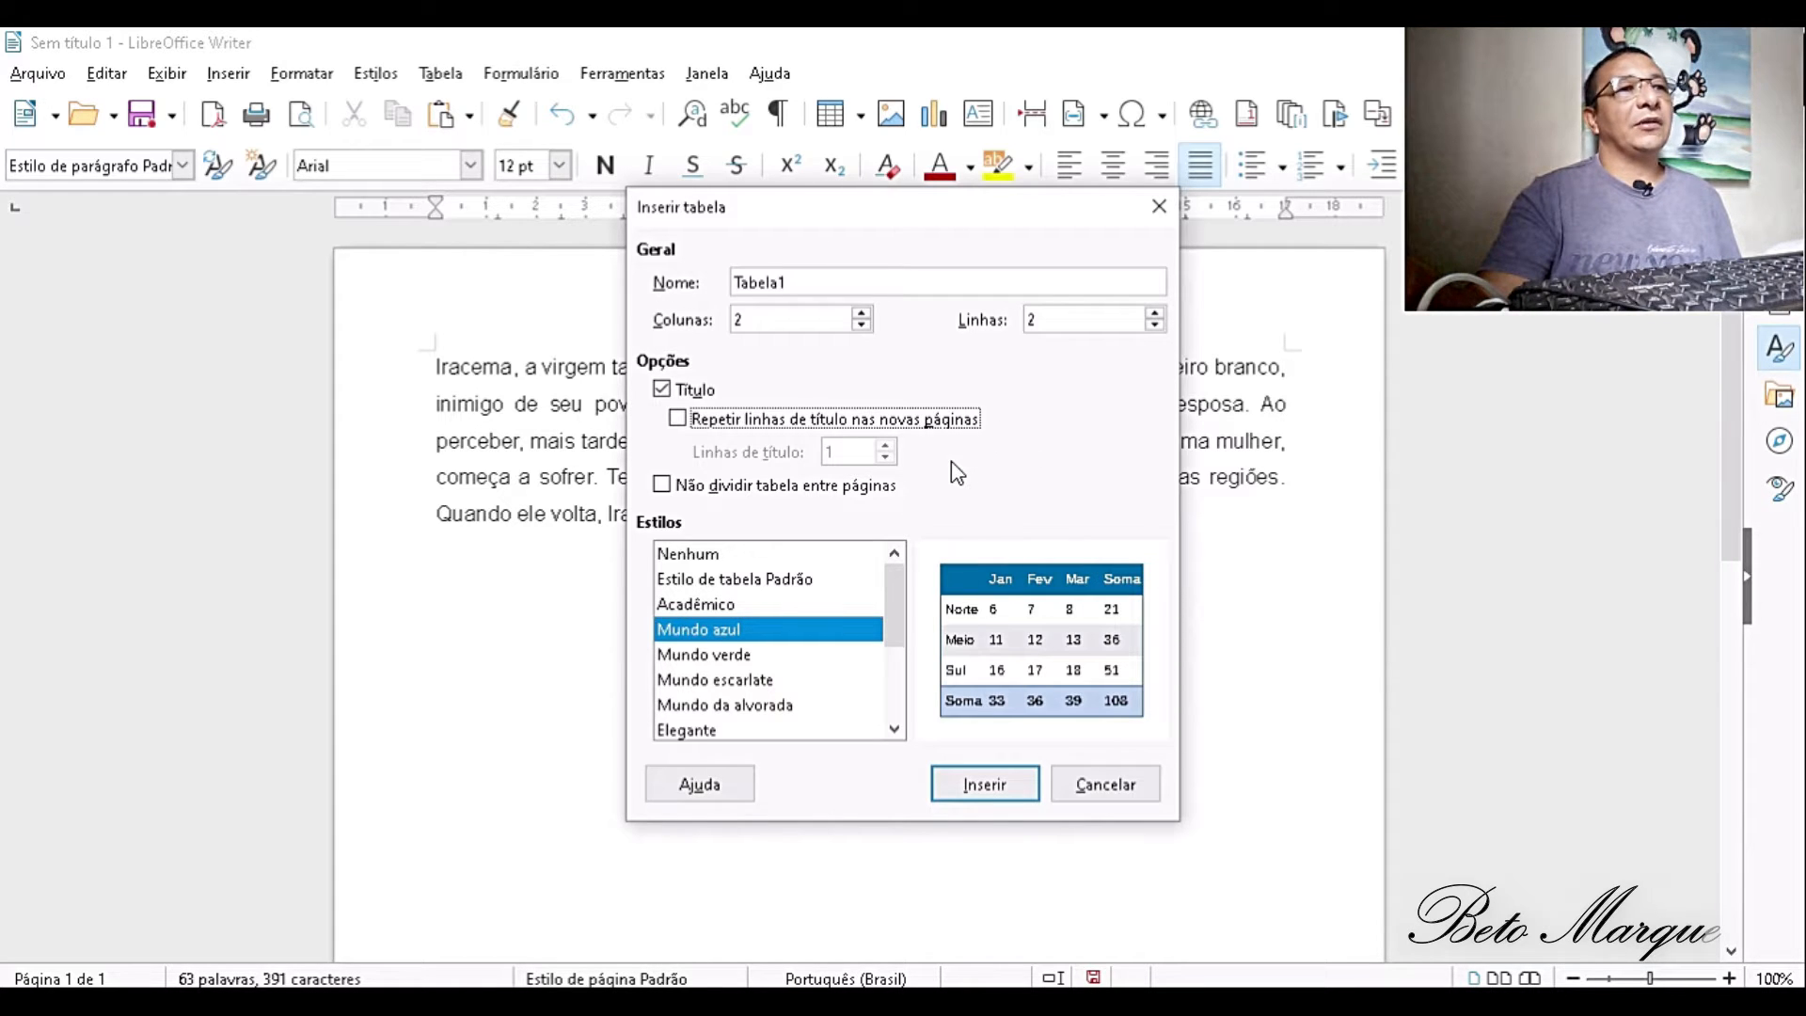
click(677, 418)
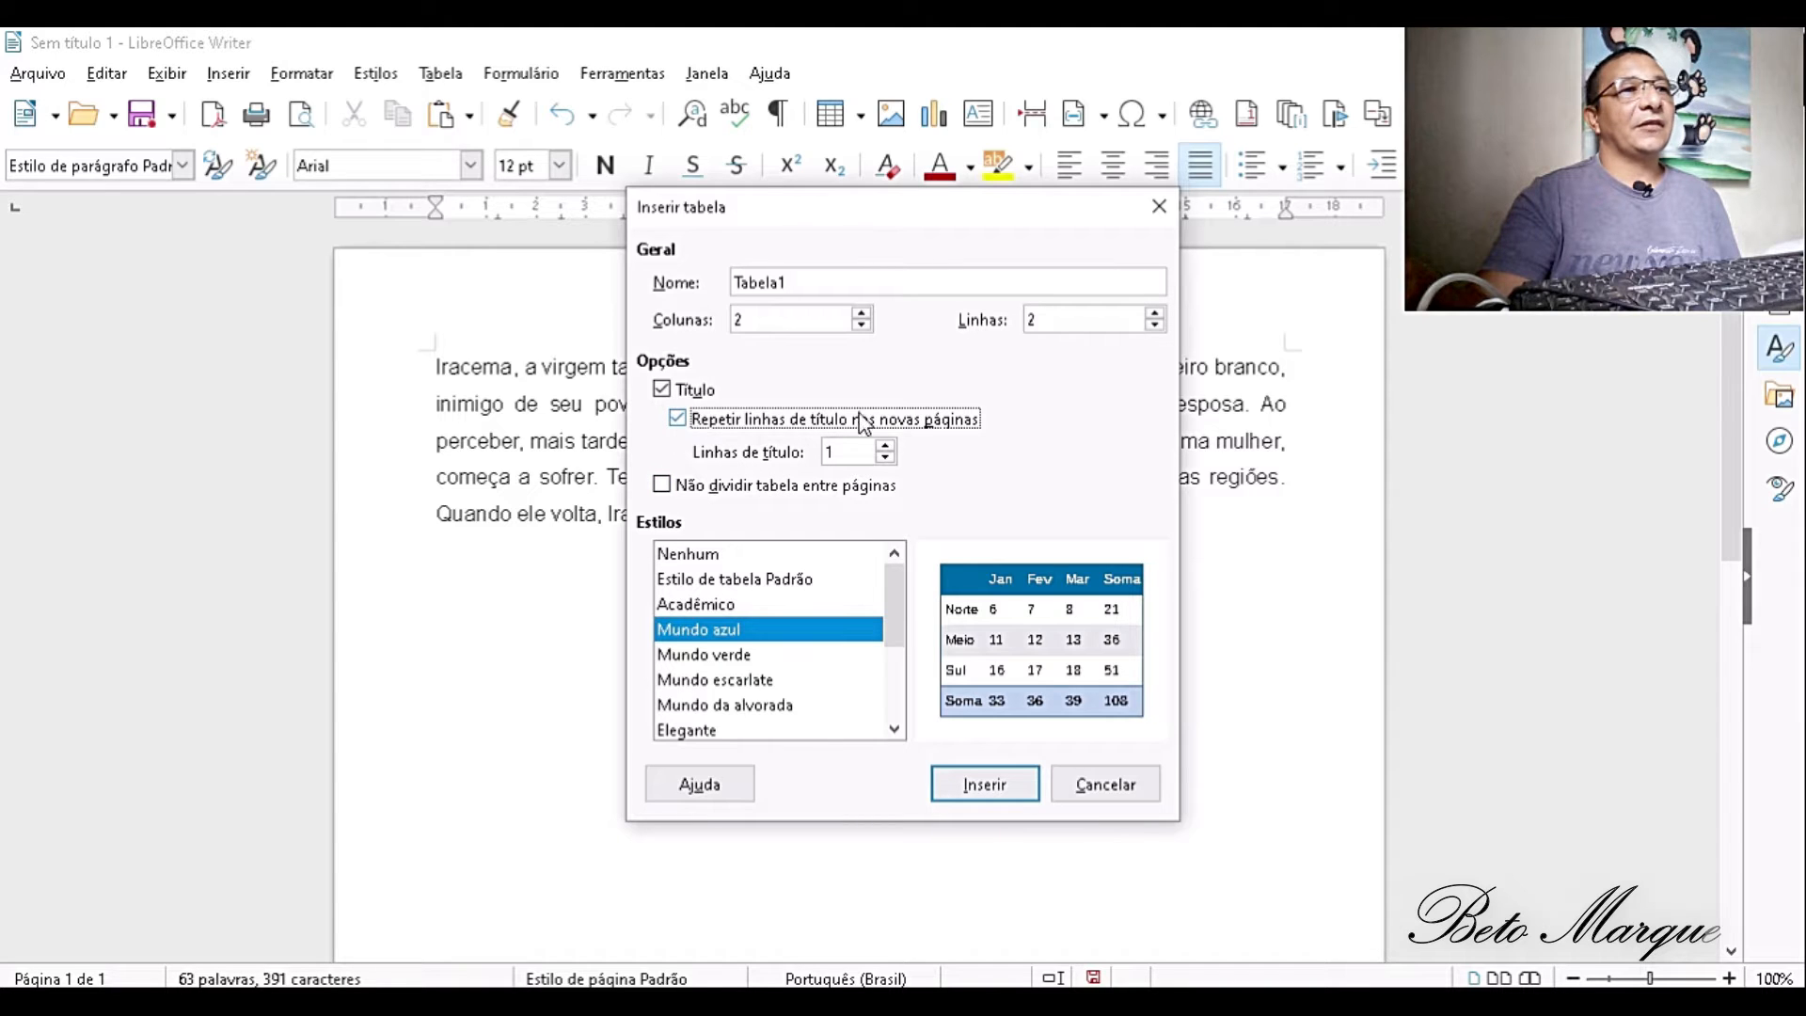
click(888, 453)
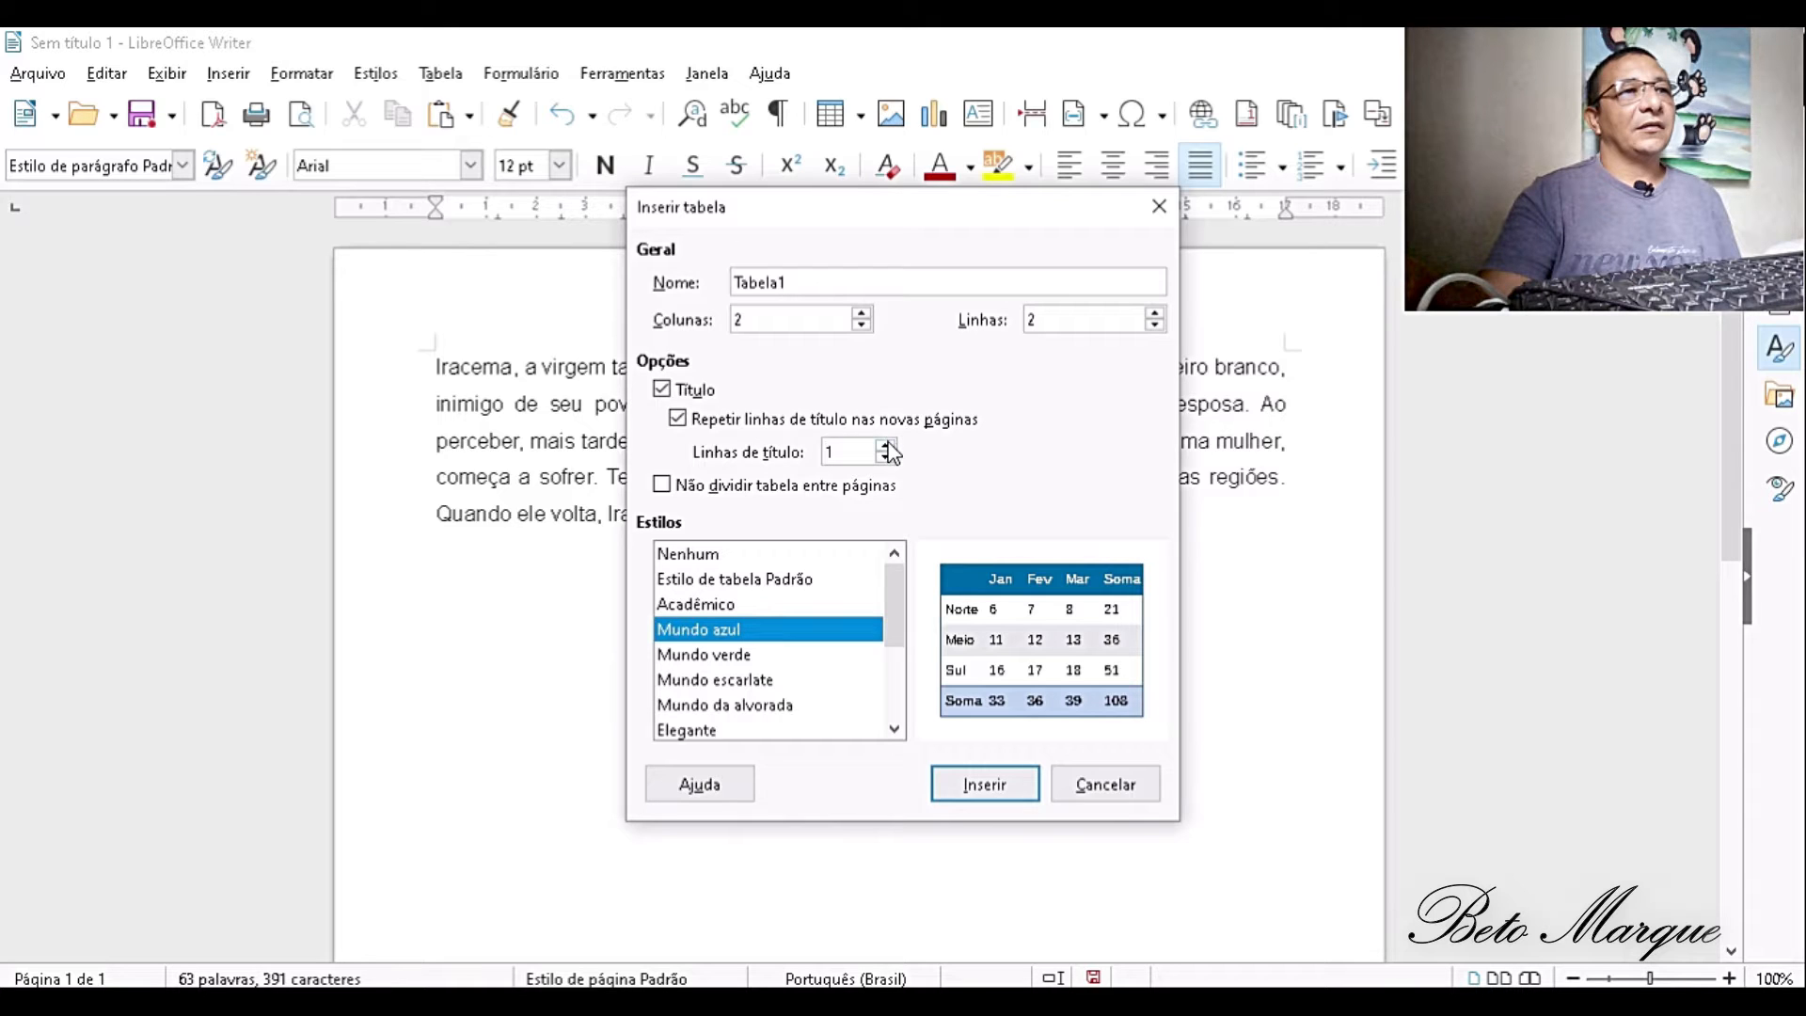
click(838, 449)
key(BackSpace)
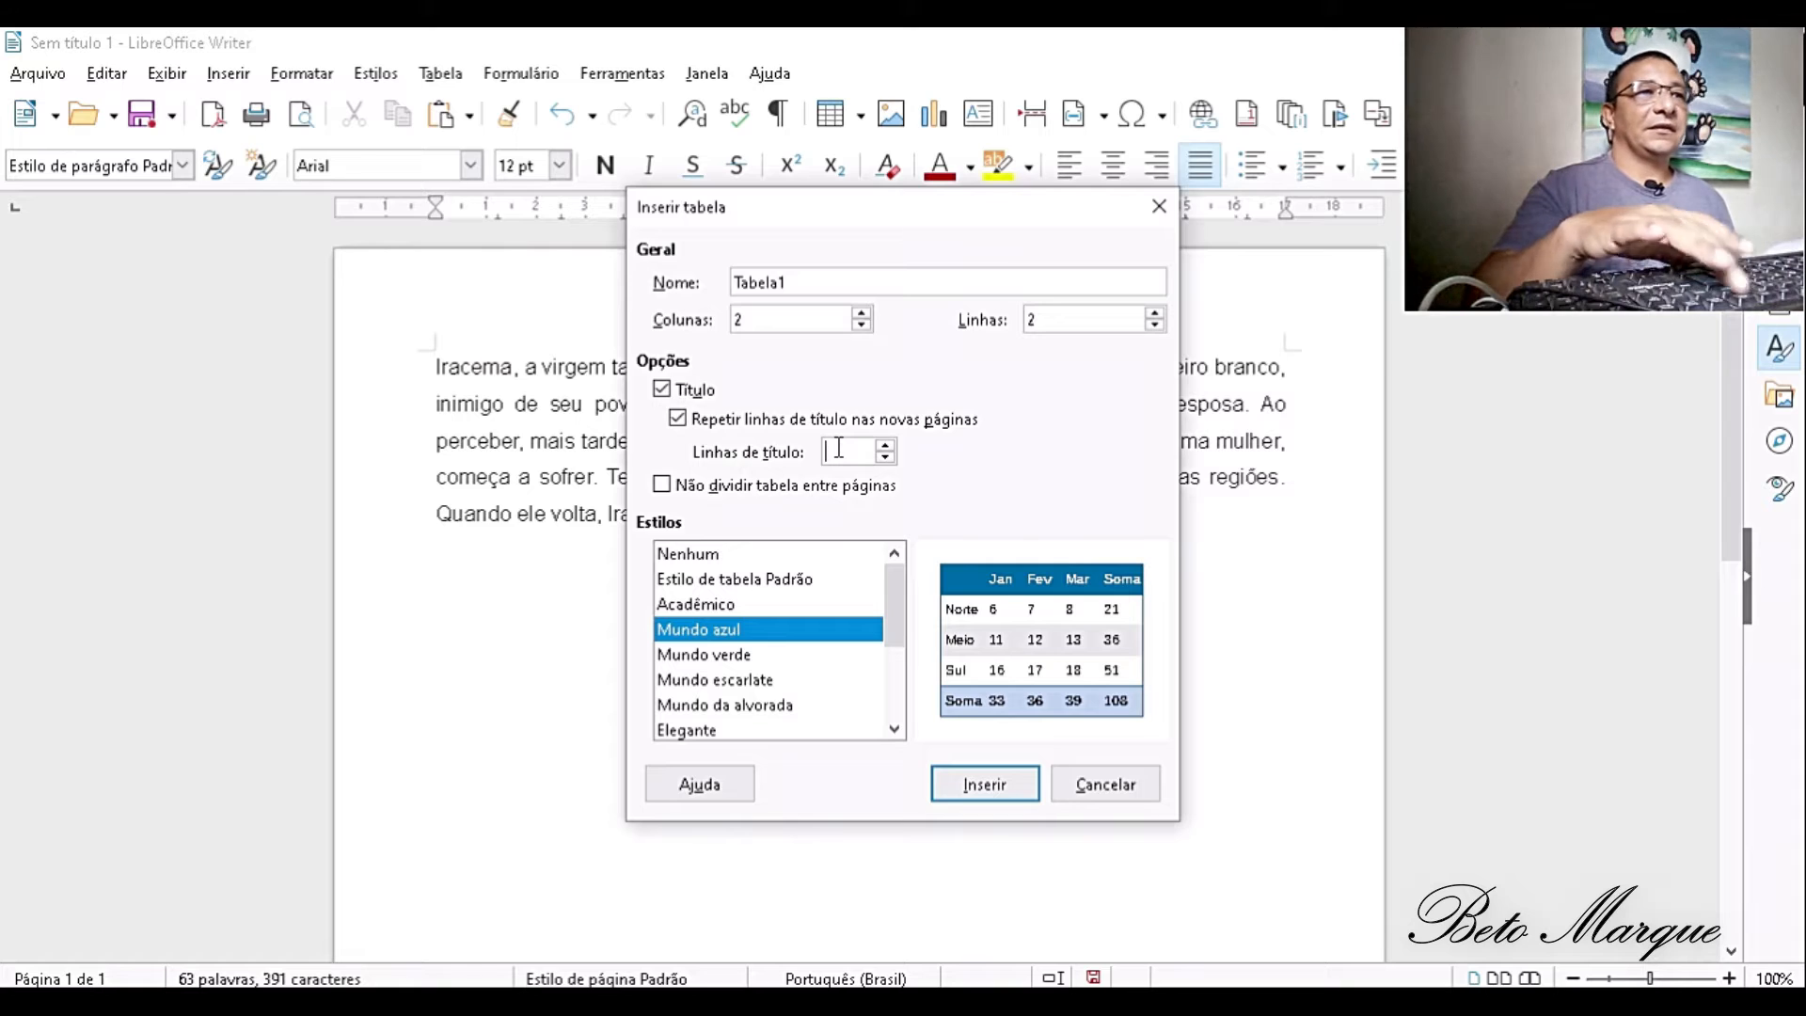
text(2)
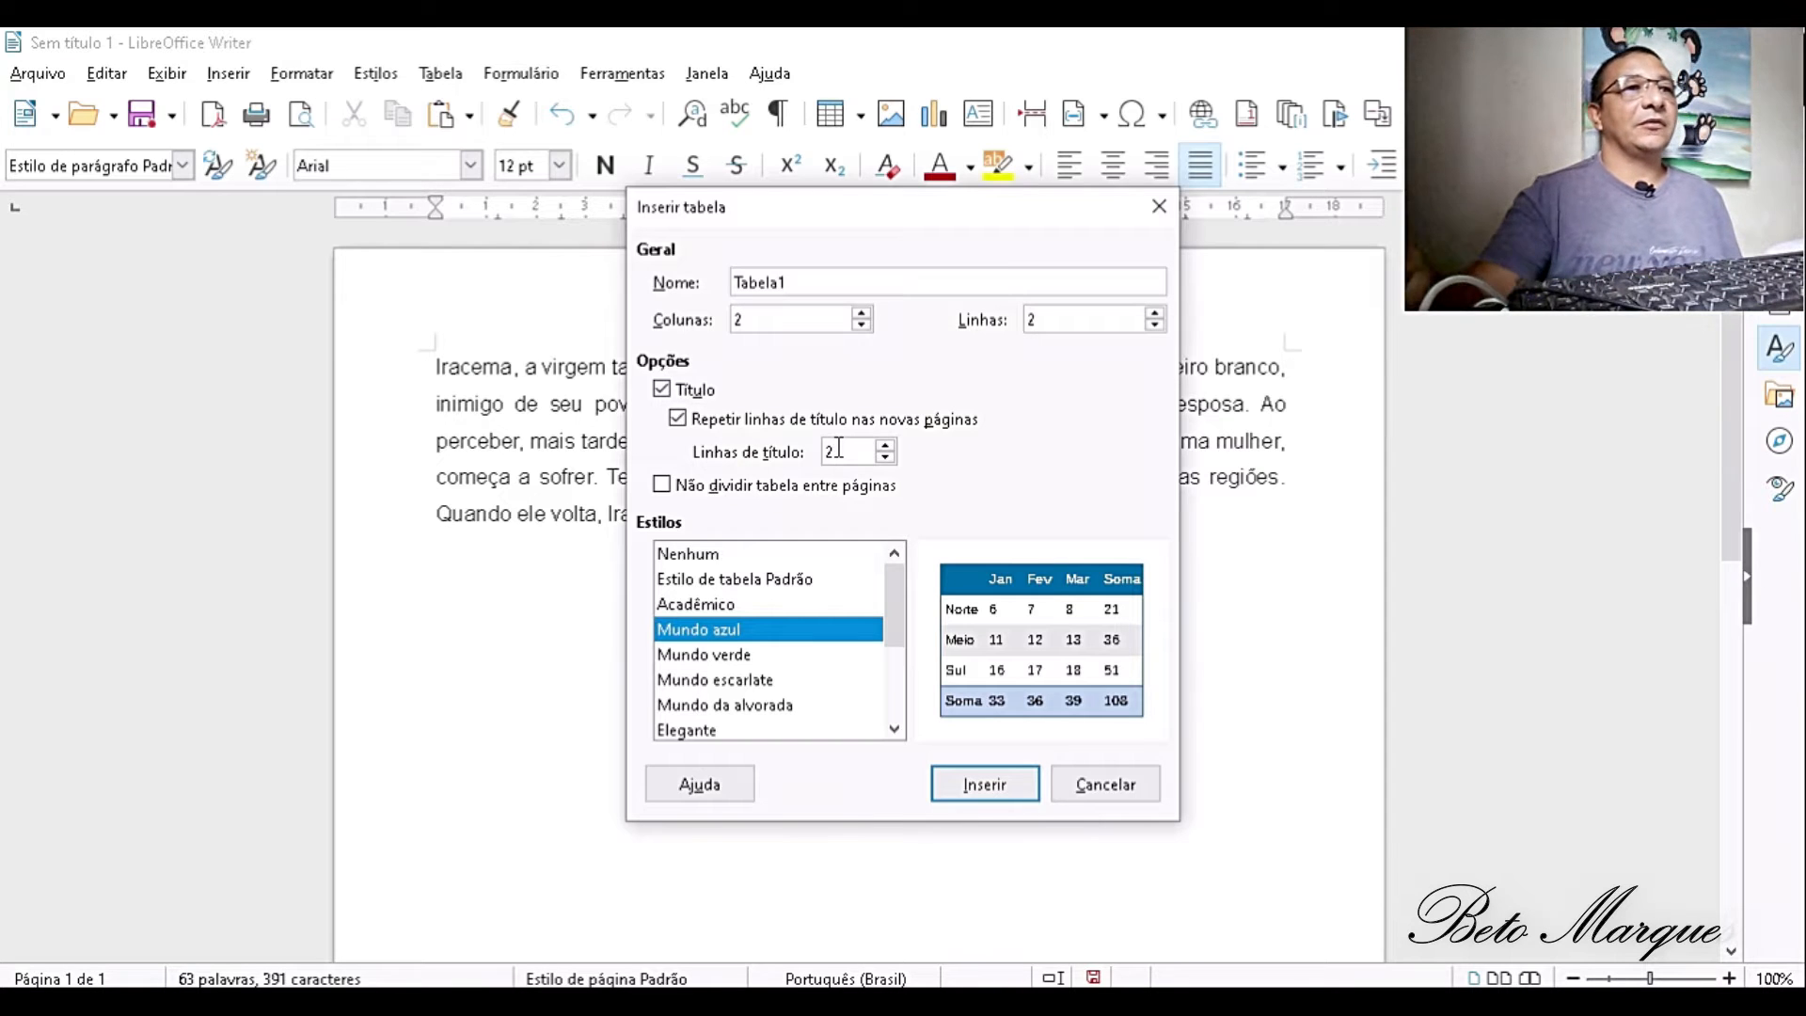
- Name the table LISTADEALUNOS, set it to 3 columns and 5 rows, and insert it below the paragraph
click(826, 280)
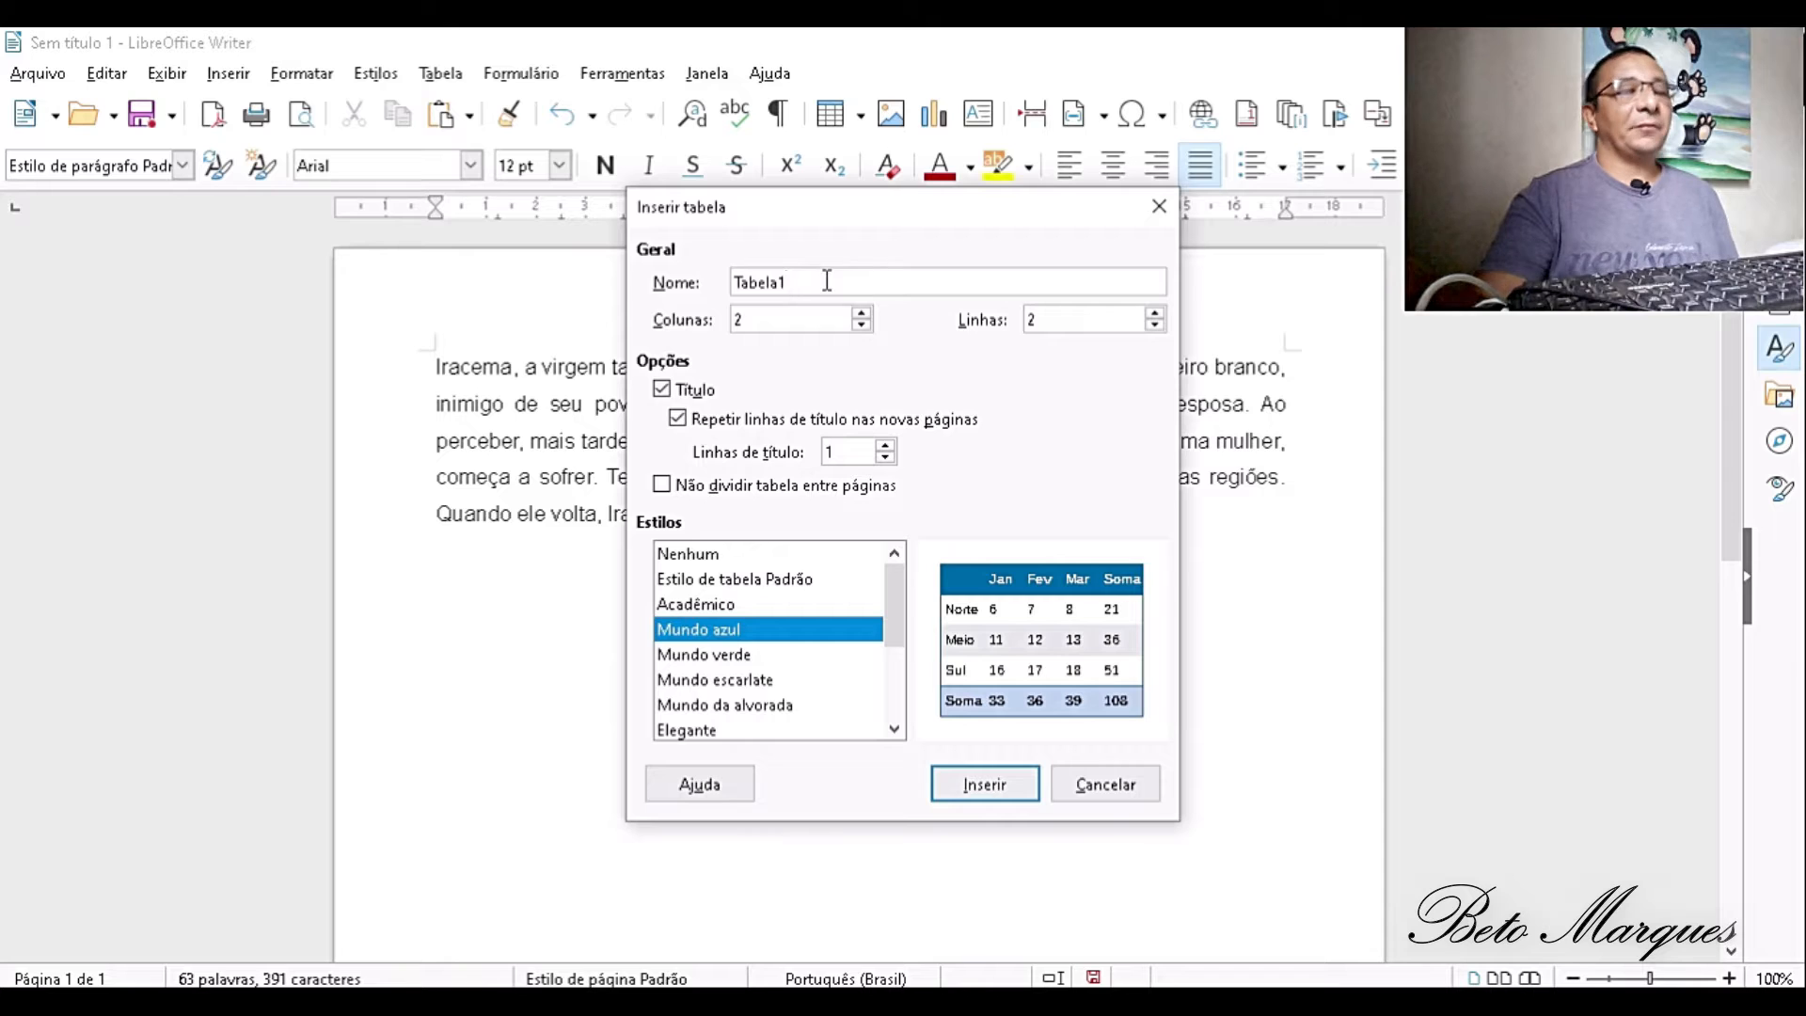
key(BackSpace)
key(BackSpace)
key(BackSpace)
key(BackSpace)
key(BackSpace)
key(BackSpace)
key(BackSpace)
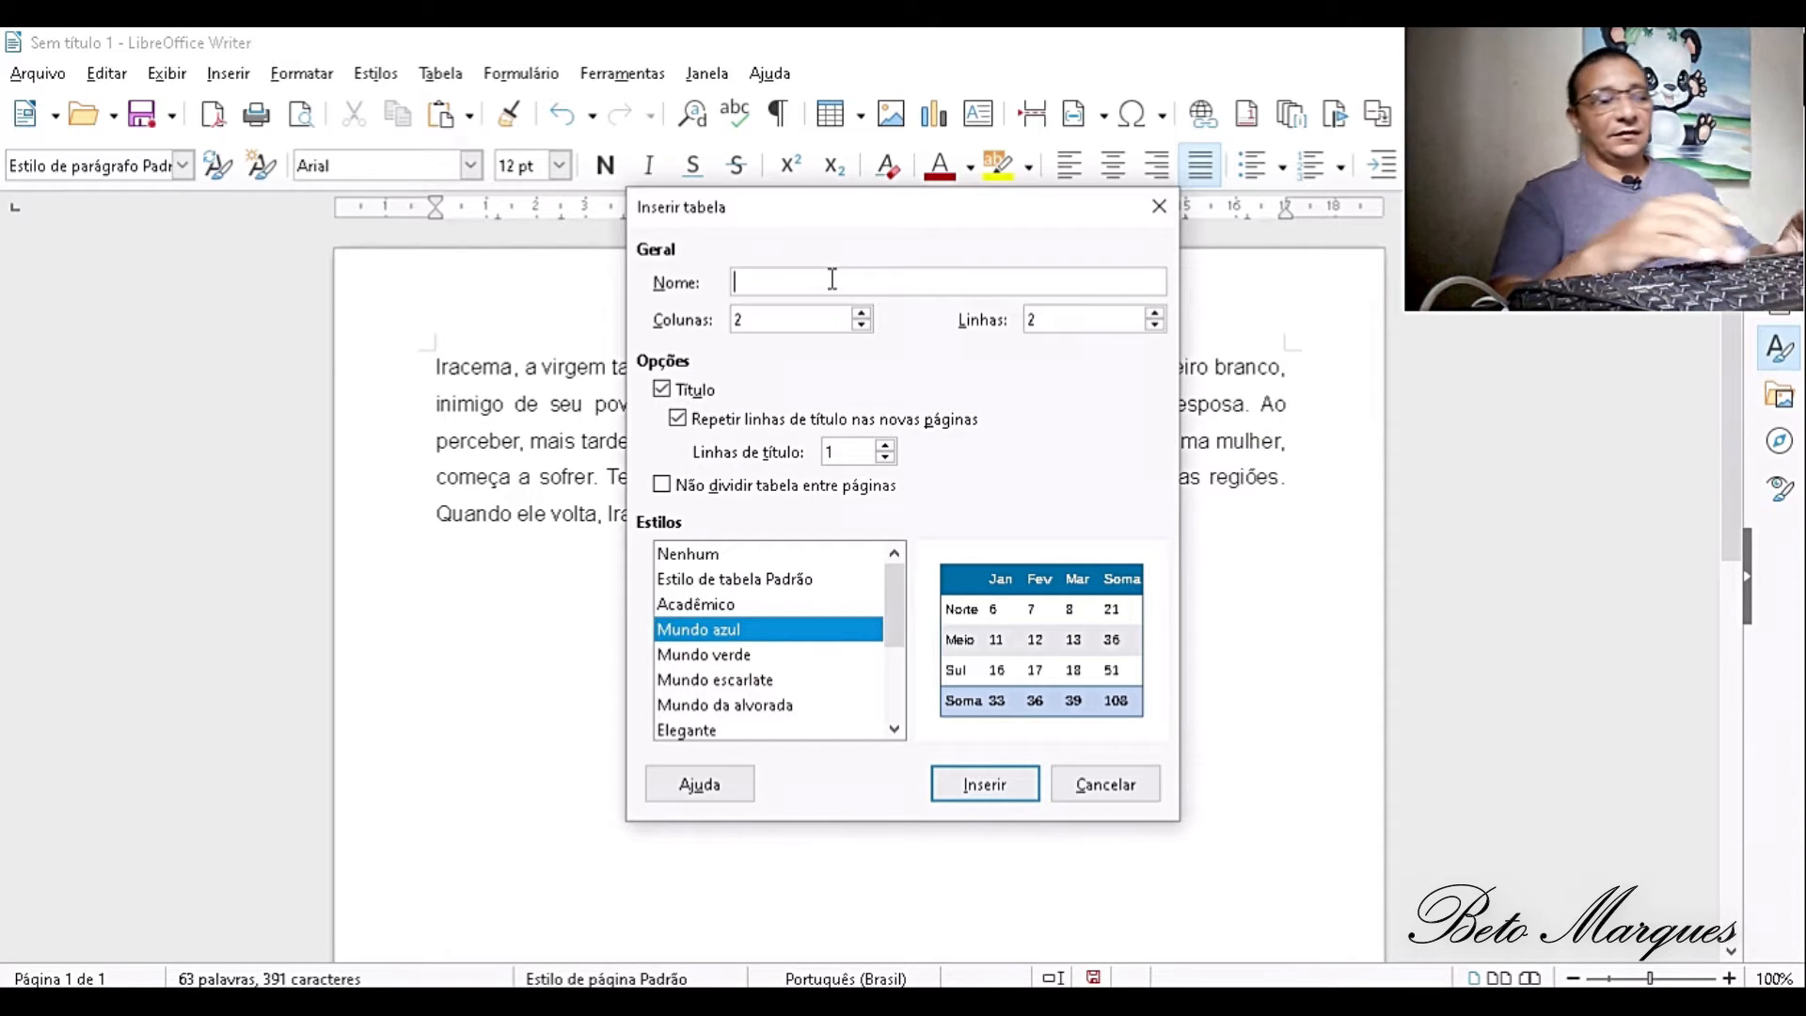
text(LISTADE)
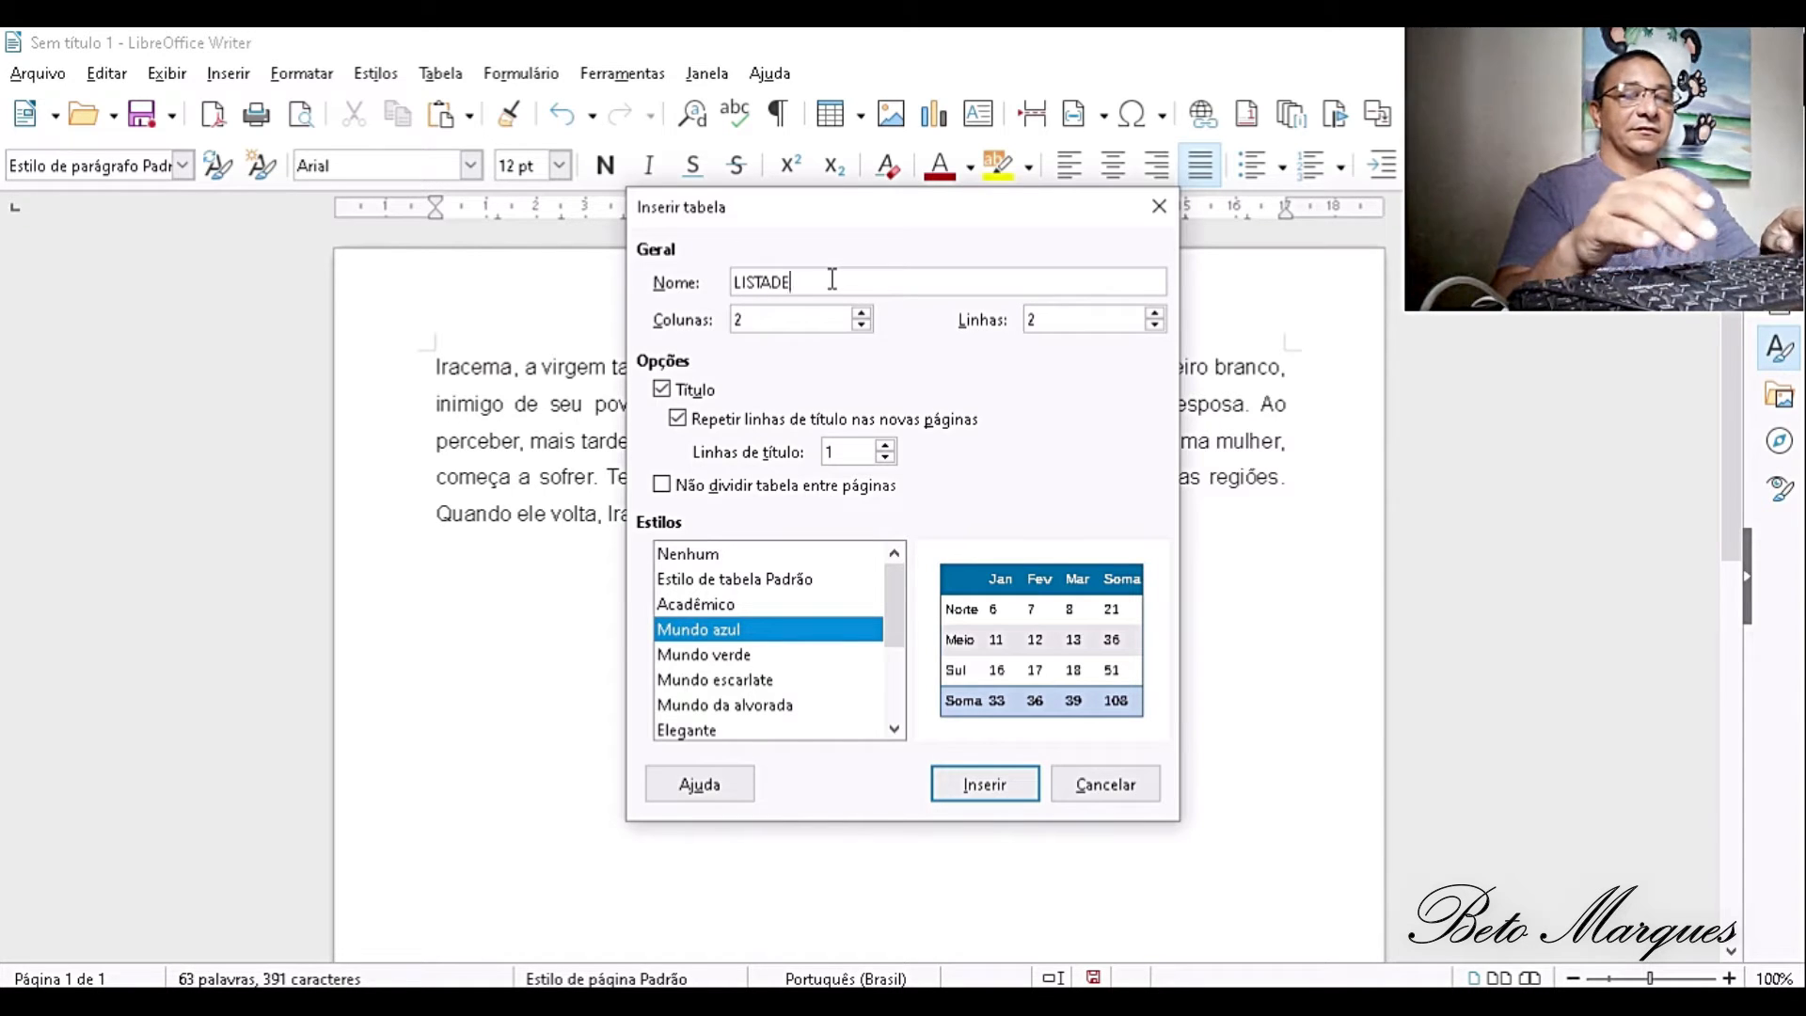
key(BackSpace)
key(BackSpace)
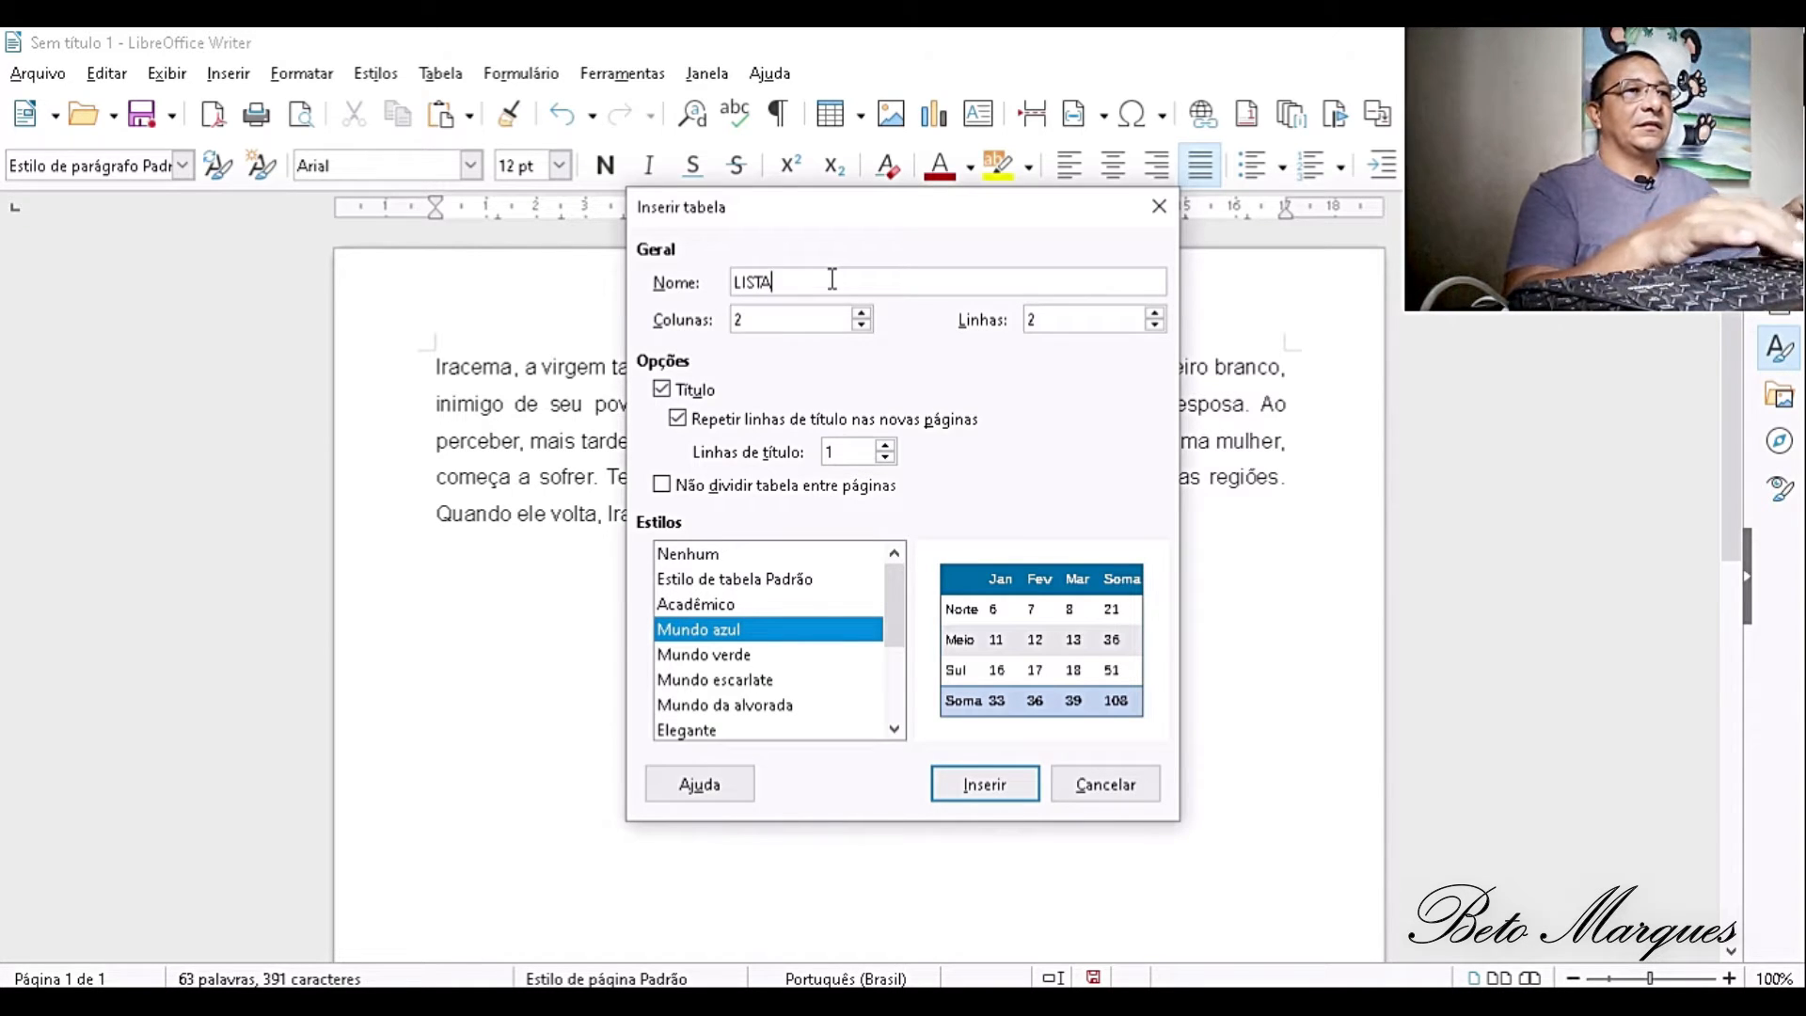
text(D)
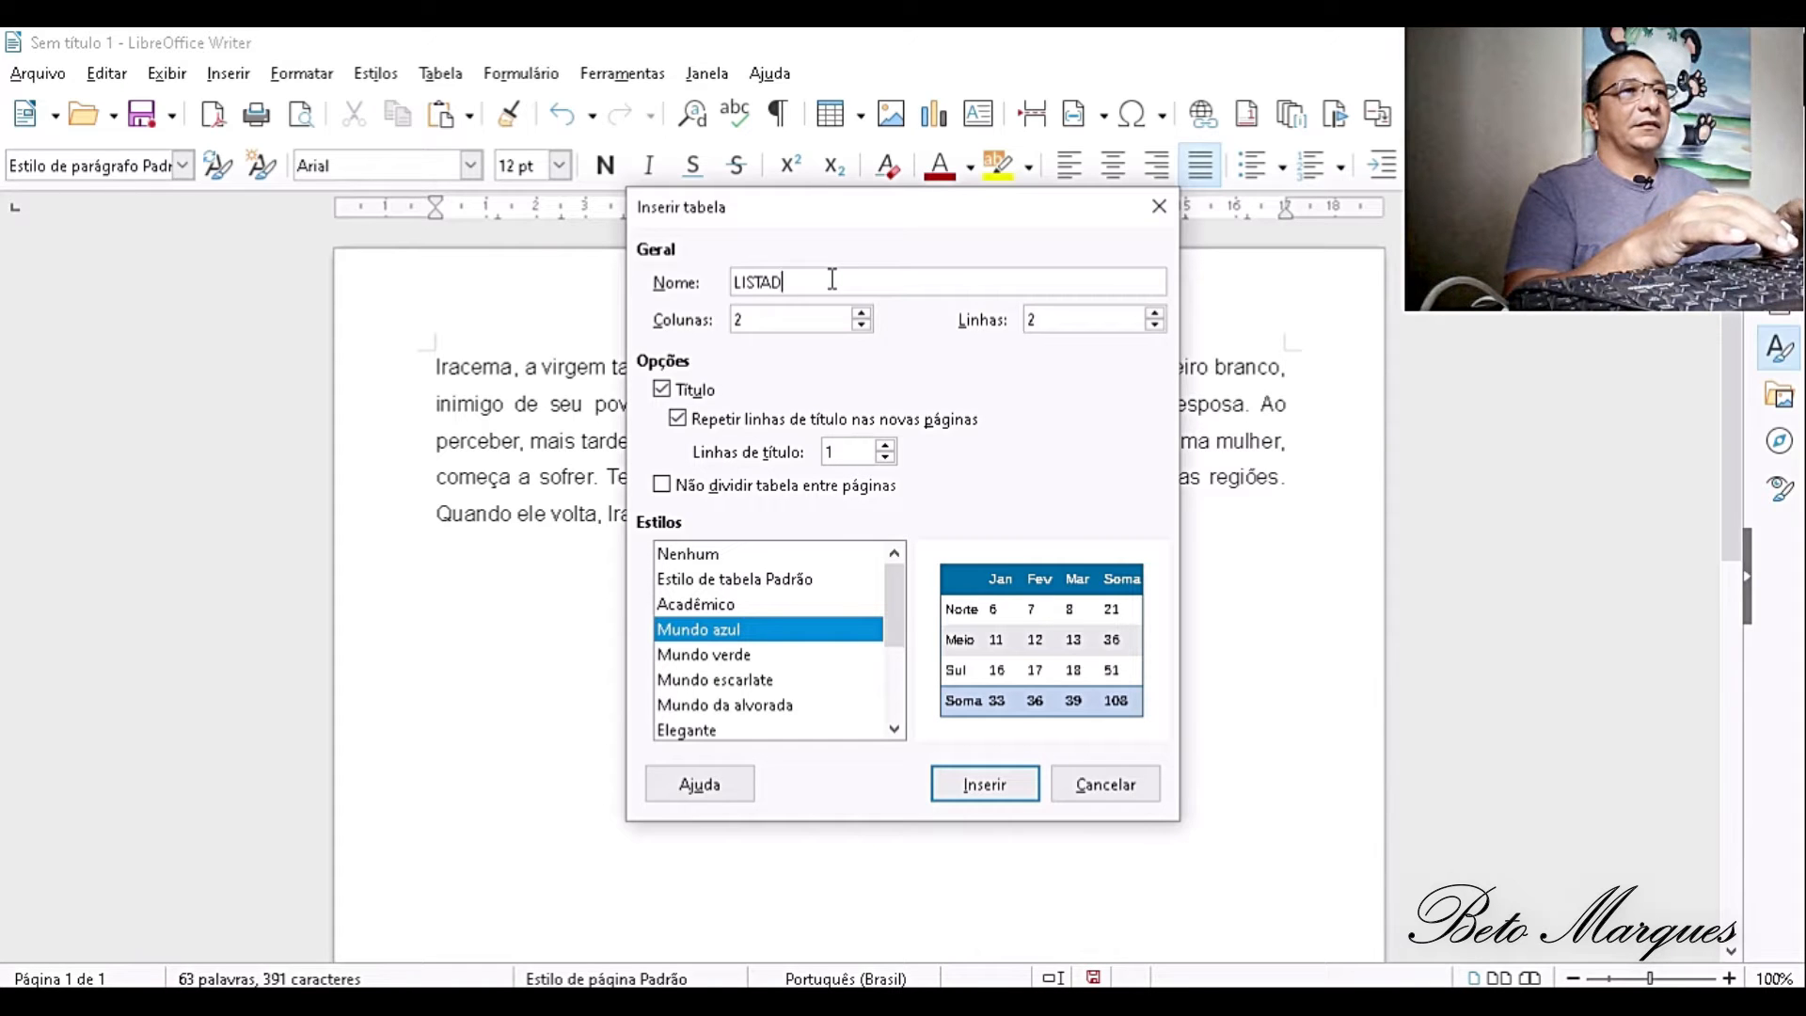
text(EALUNOS)
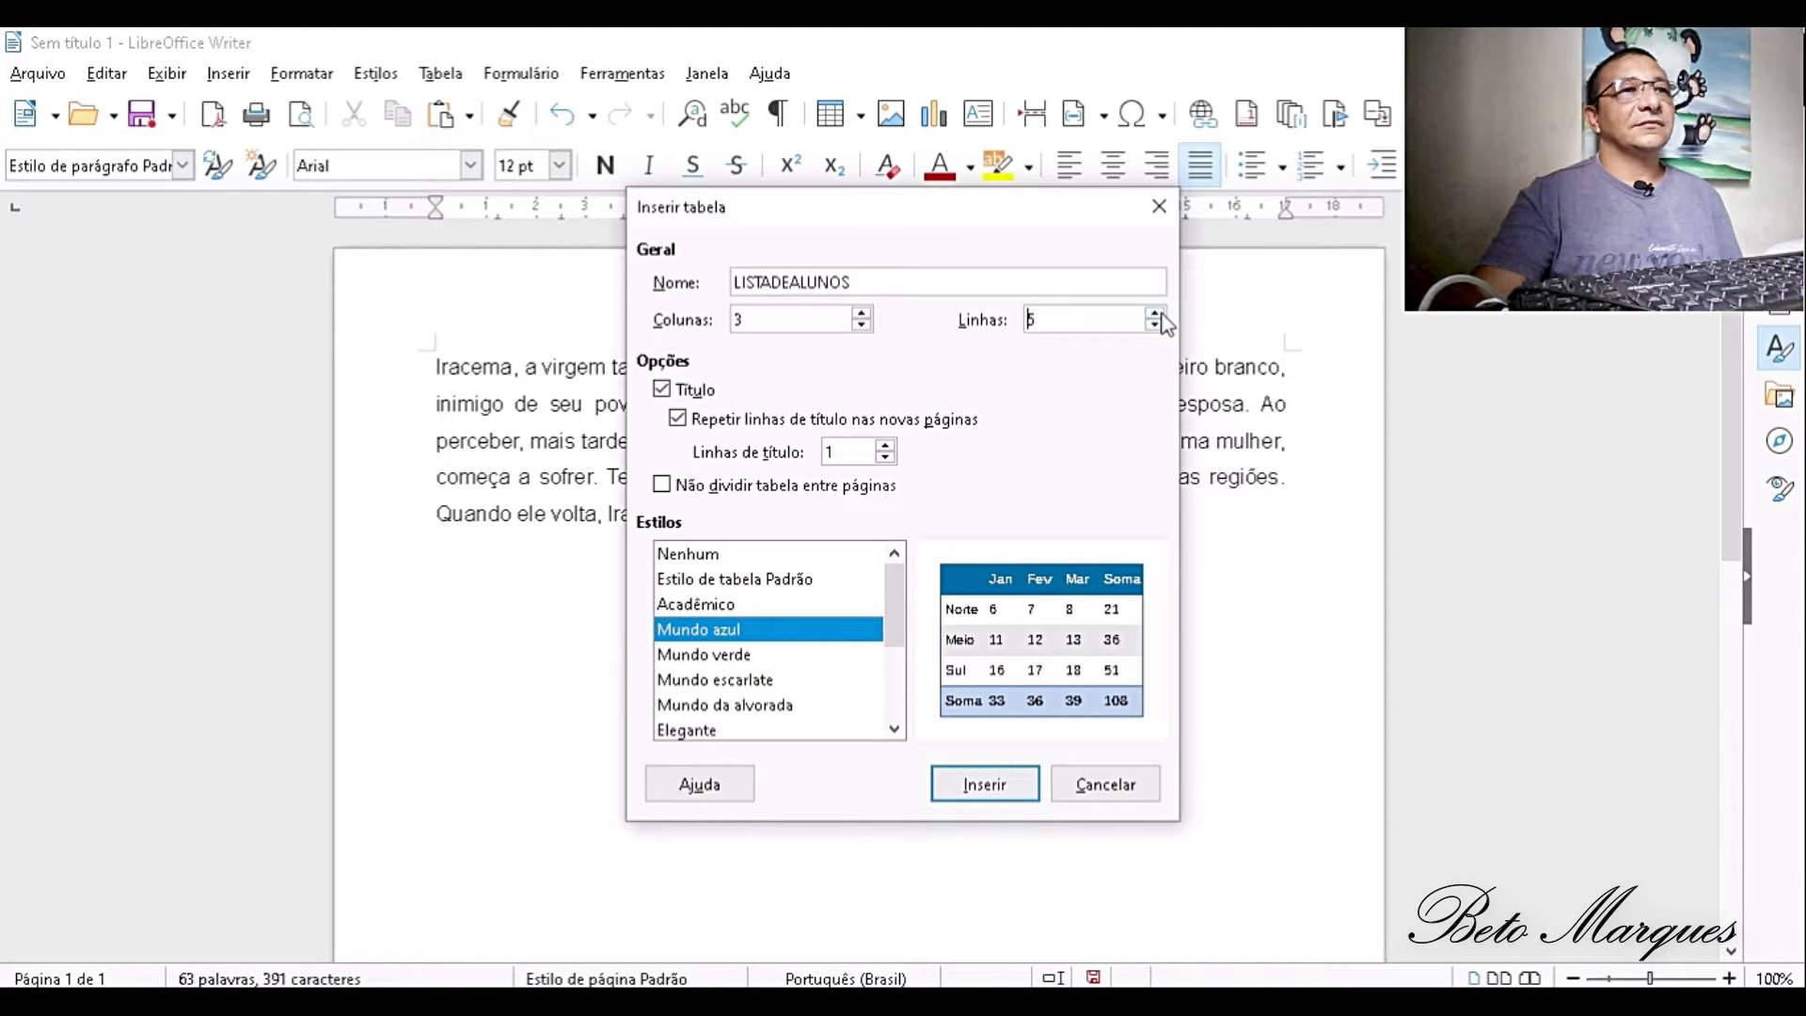
click(978, 784)
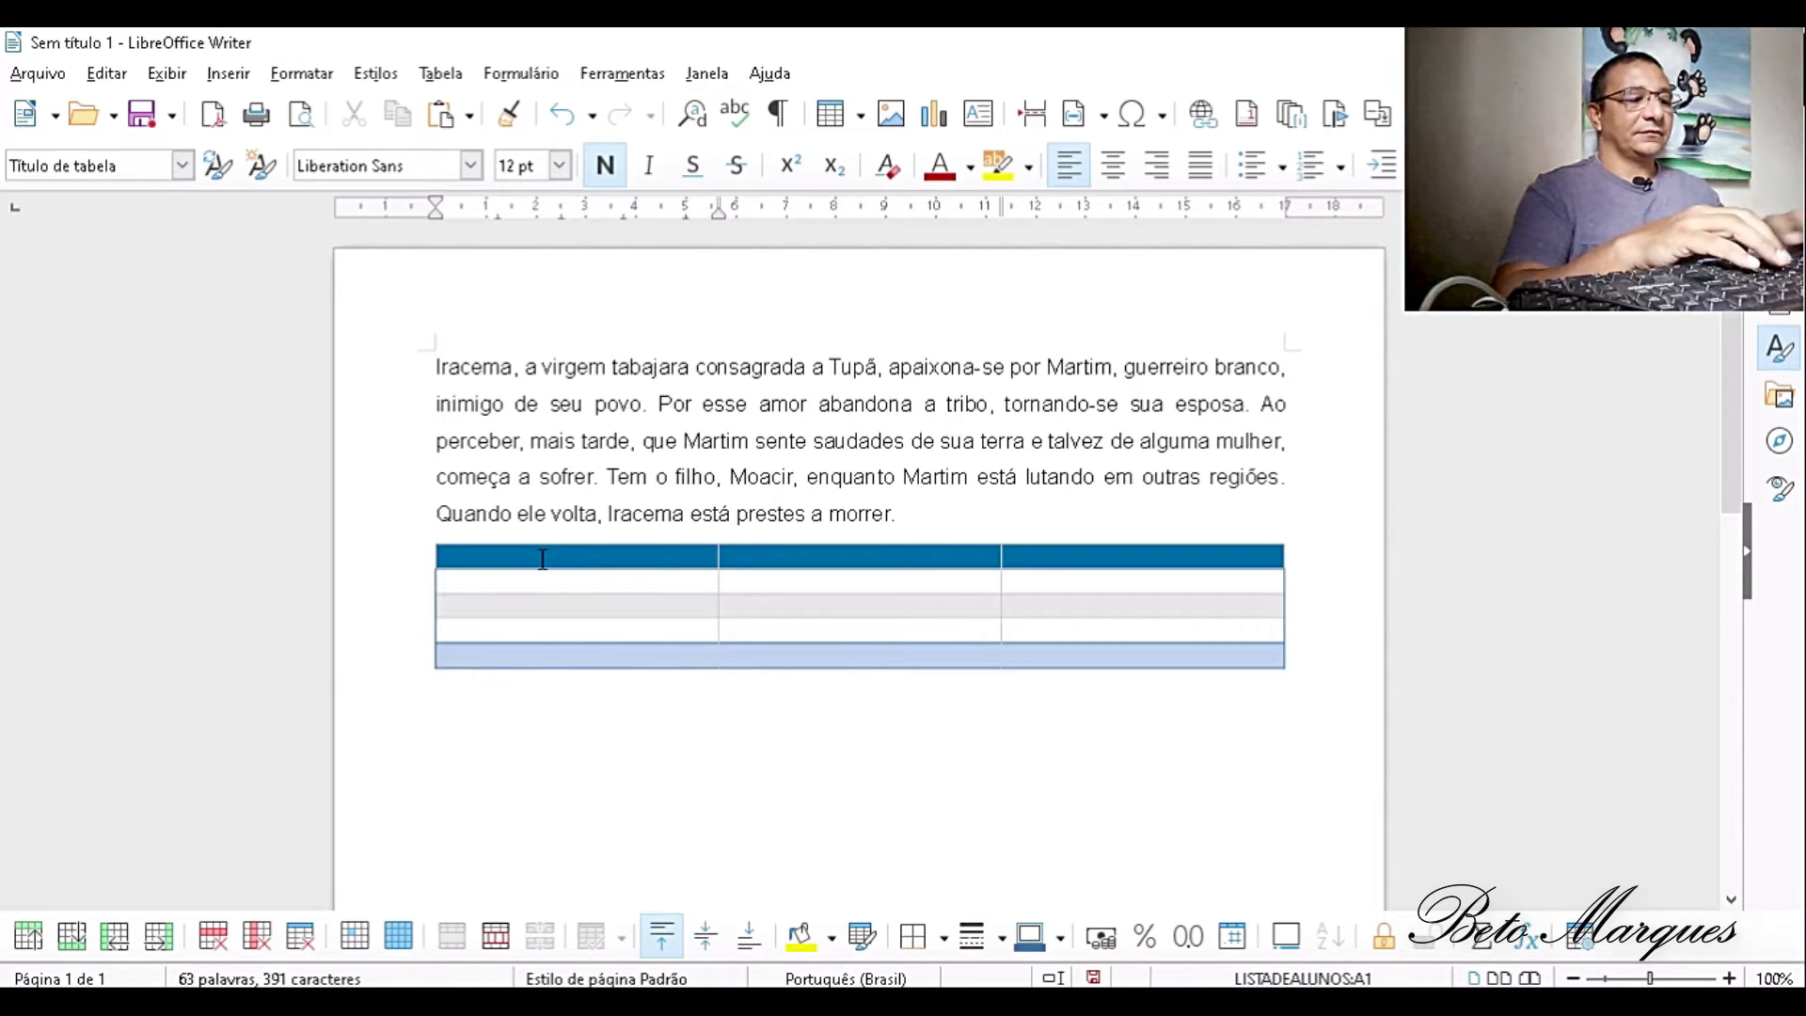
- Fill the table's header row with the column titles MATRICULA, NOME and NOTA
text(MATR)
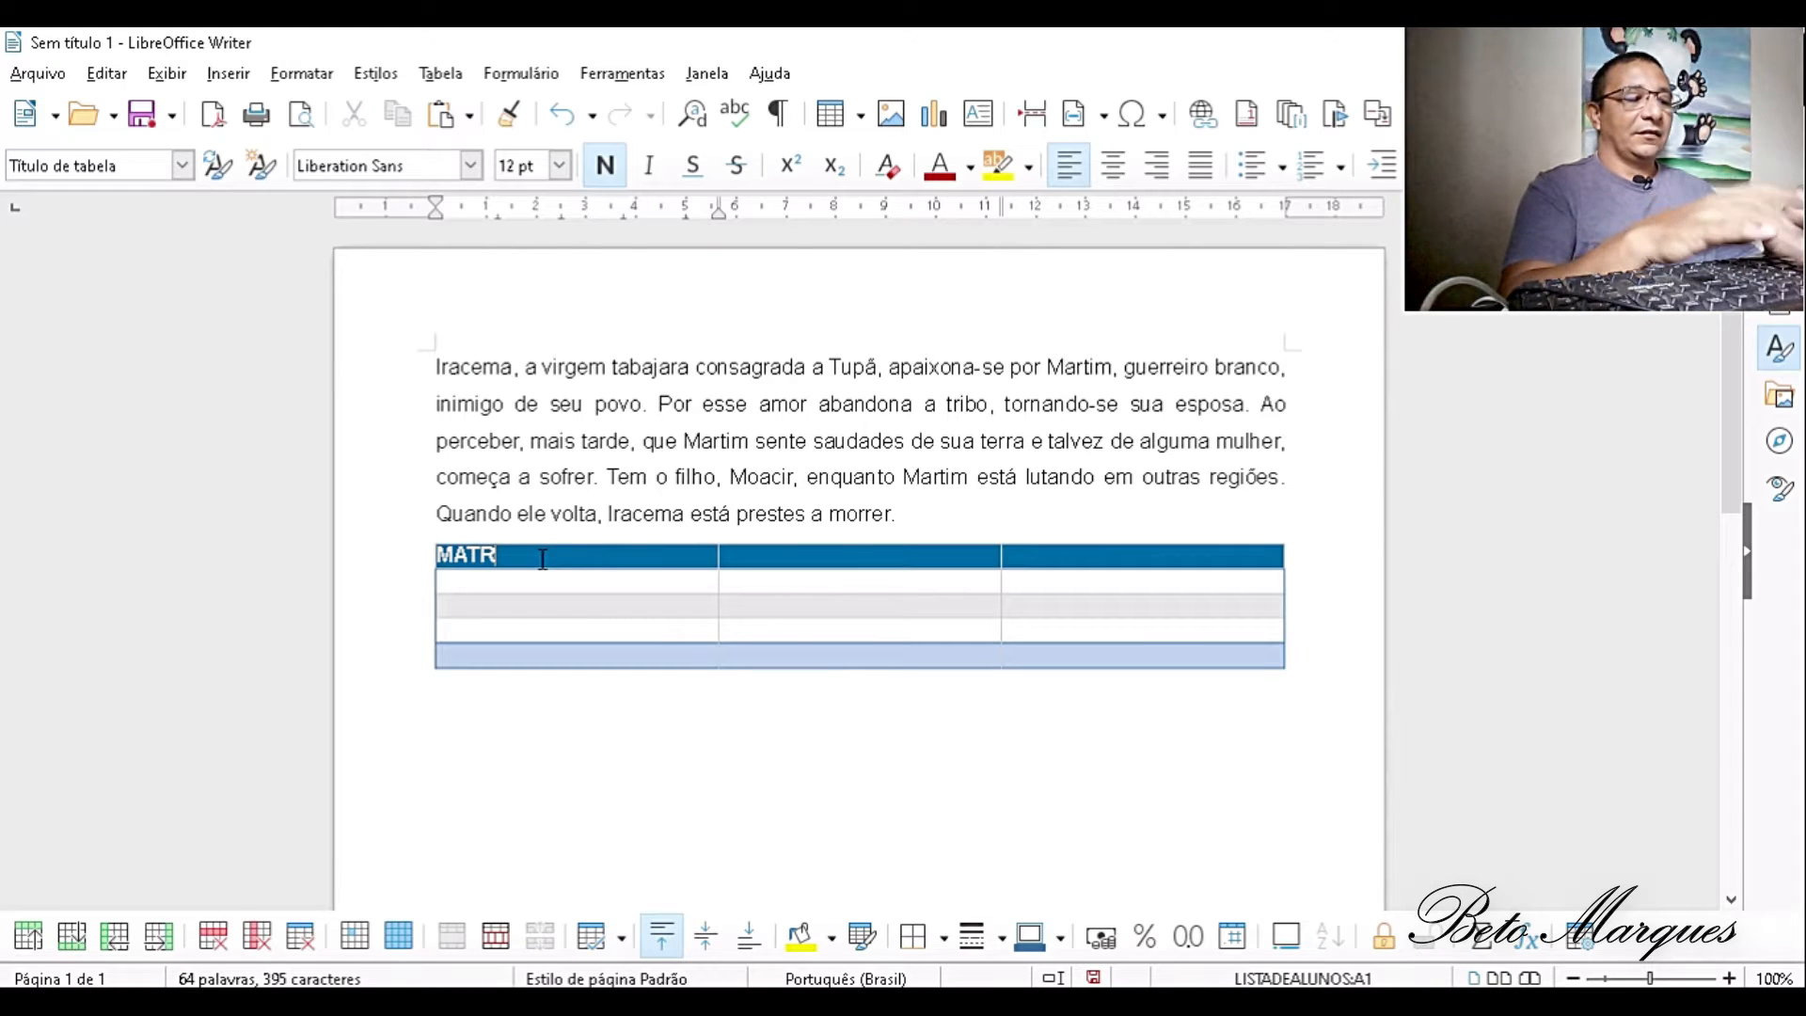
text(ICULA)
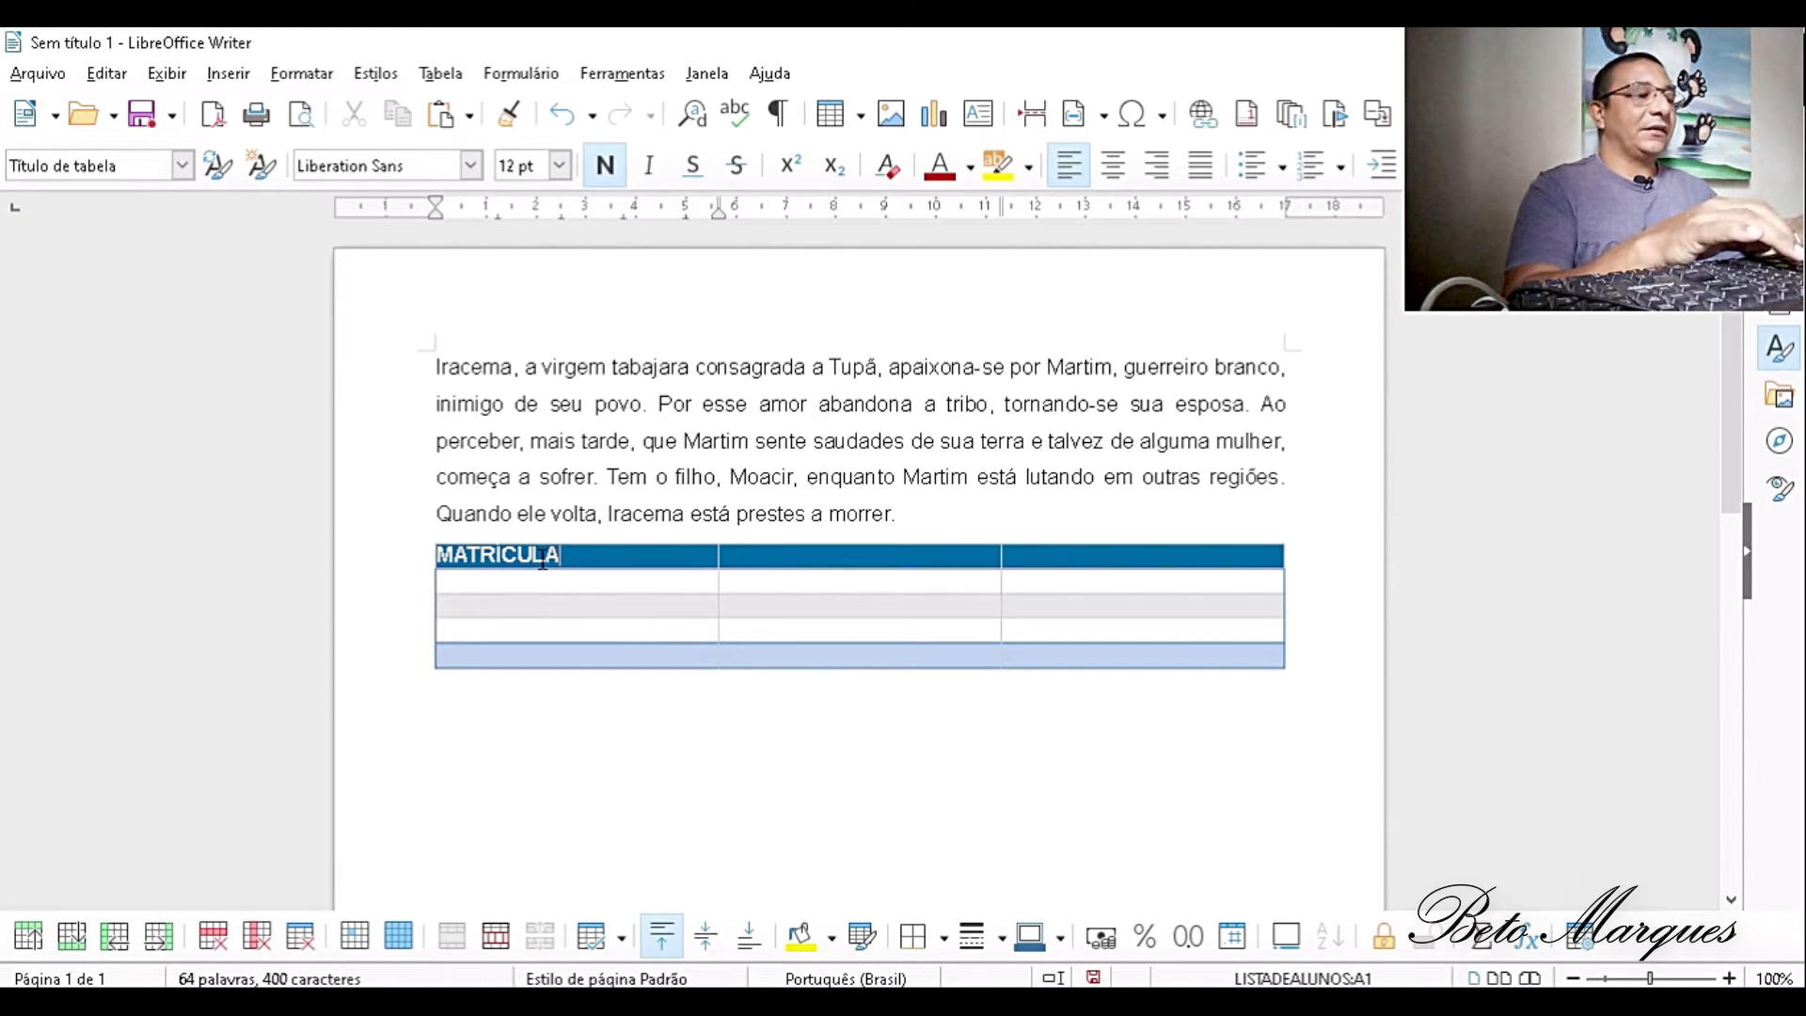
key(Tab)
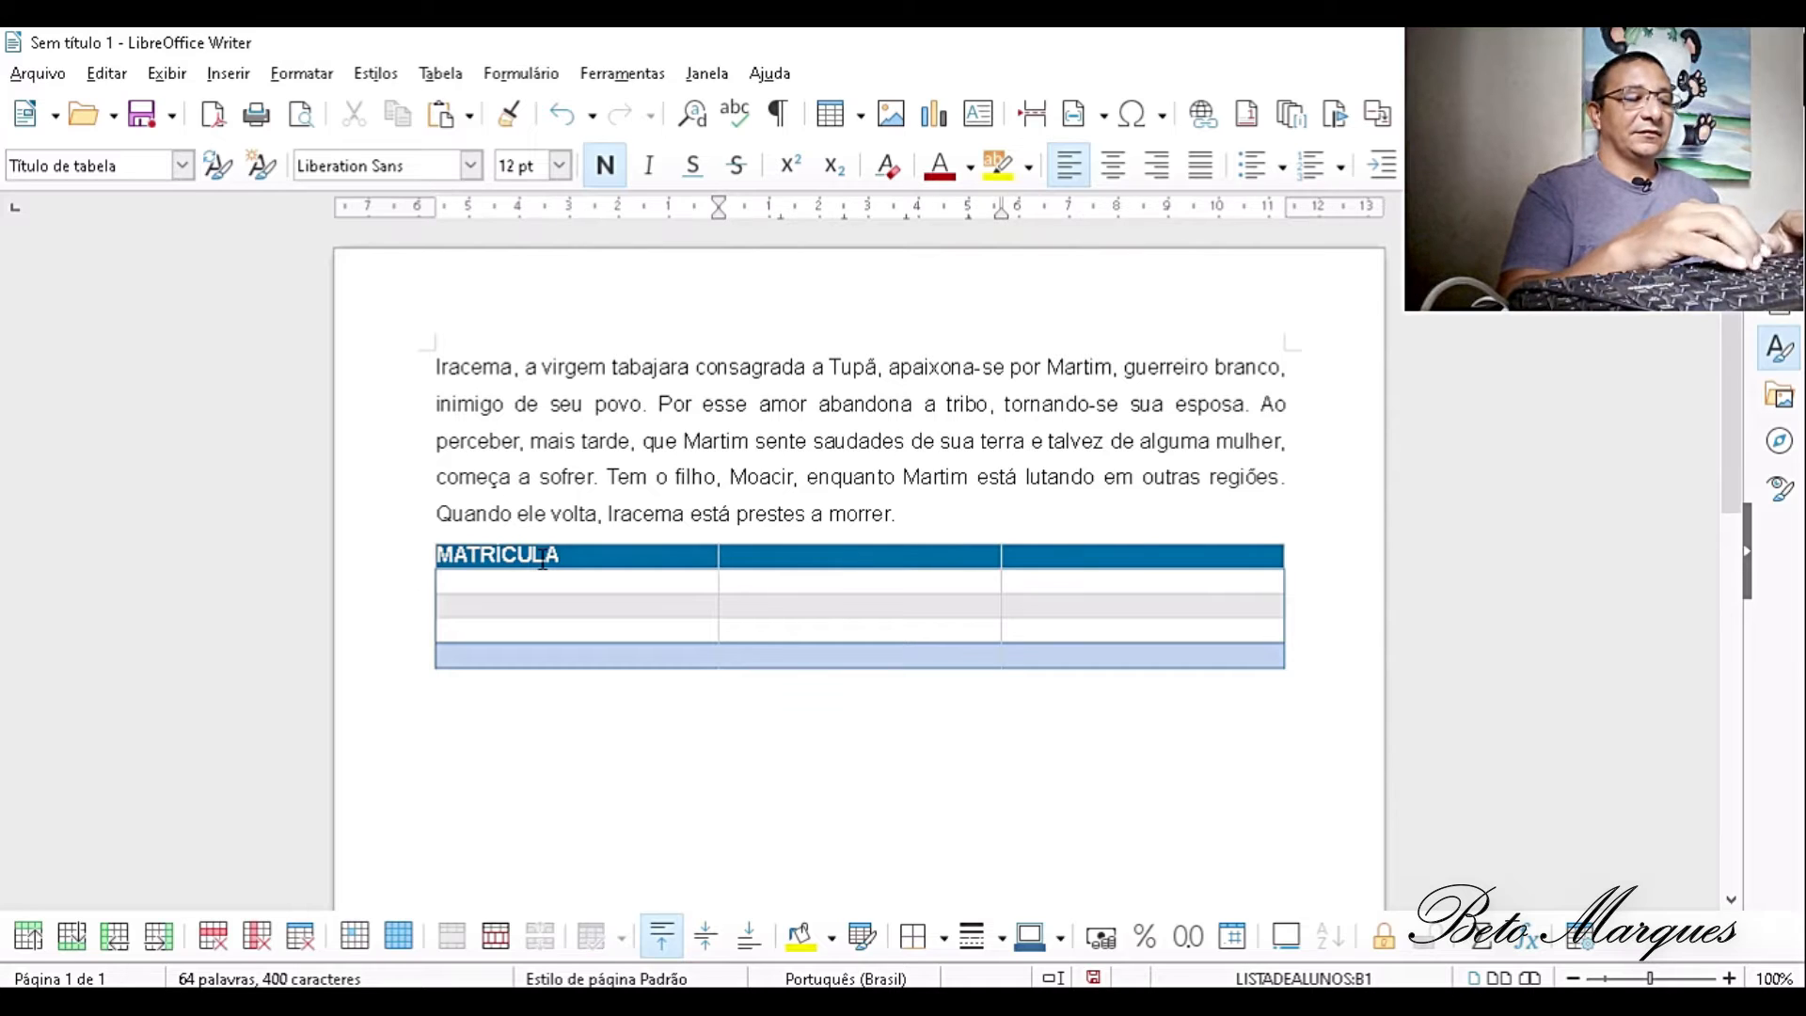
text(NOME)
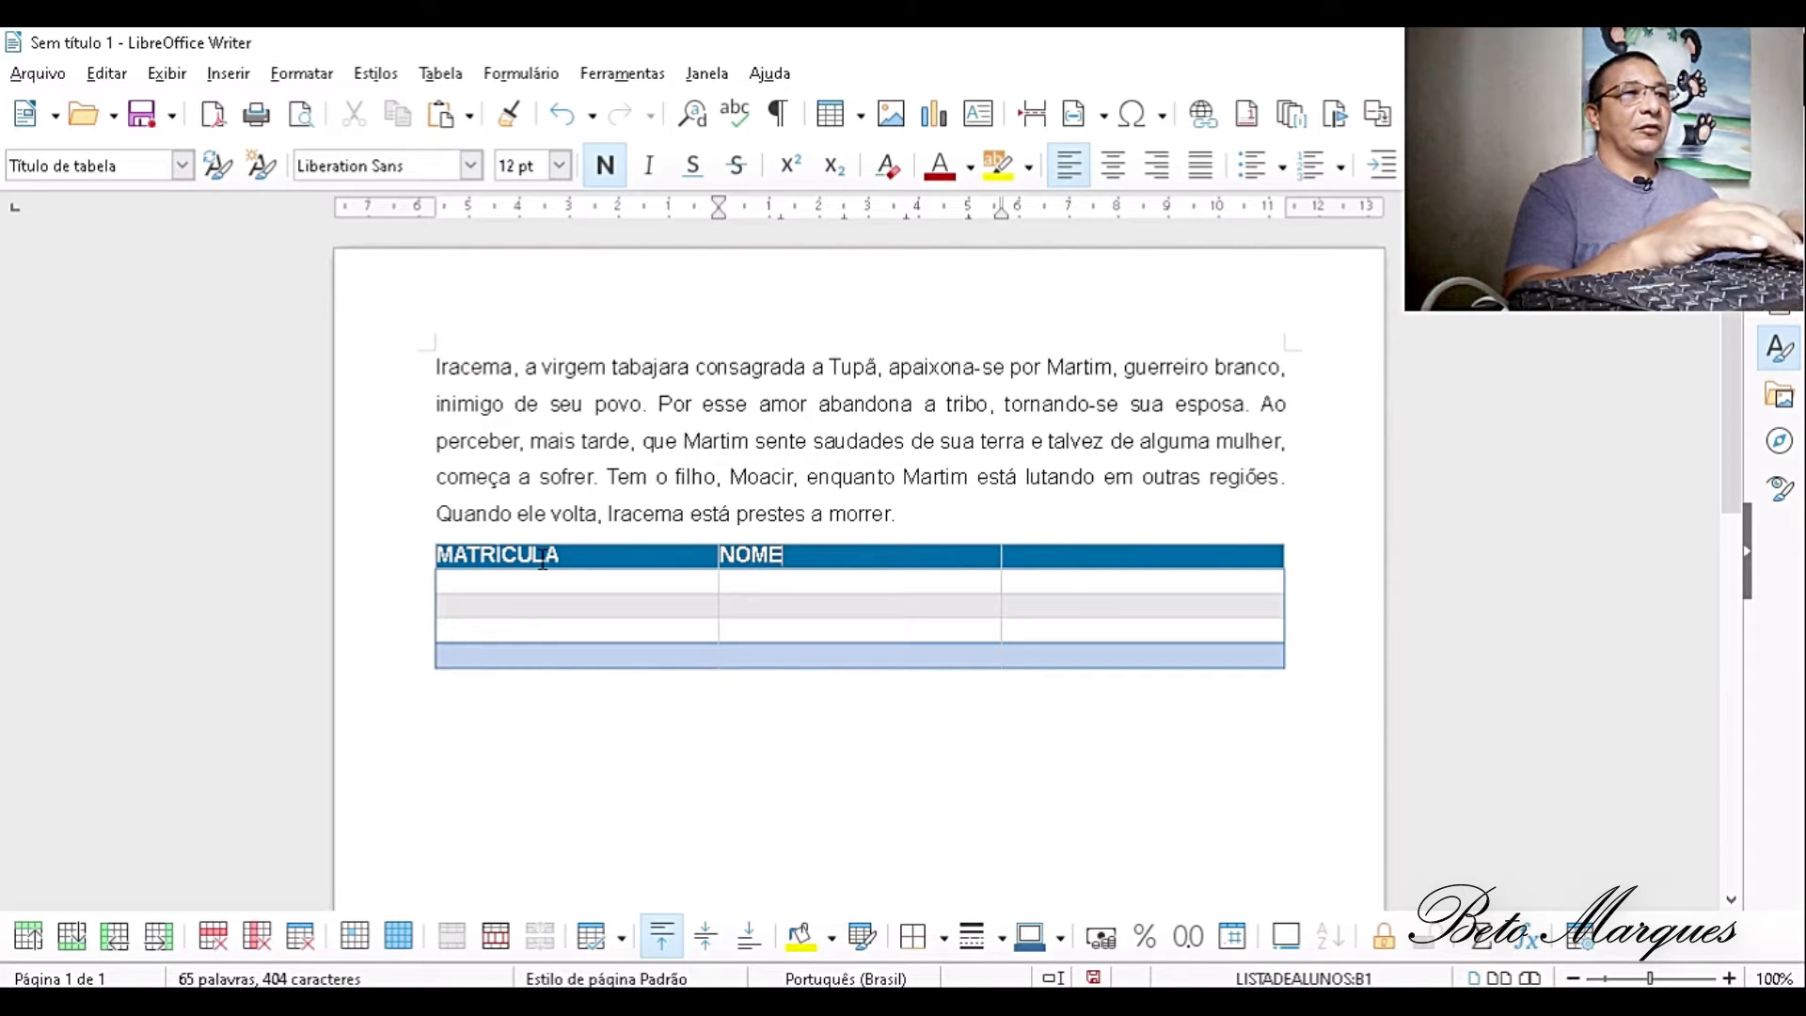
key(Tab)
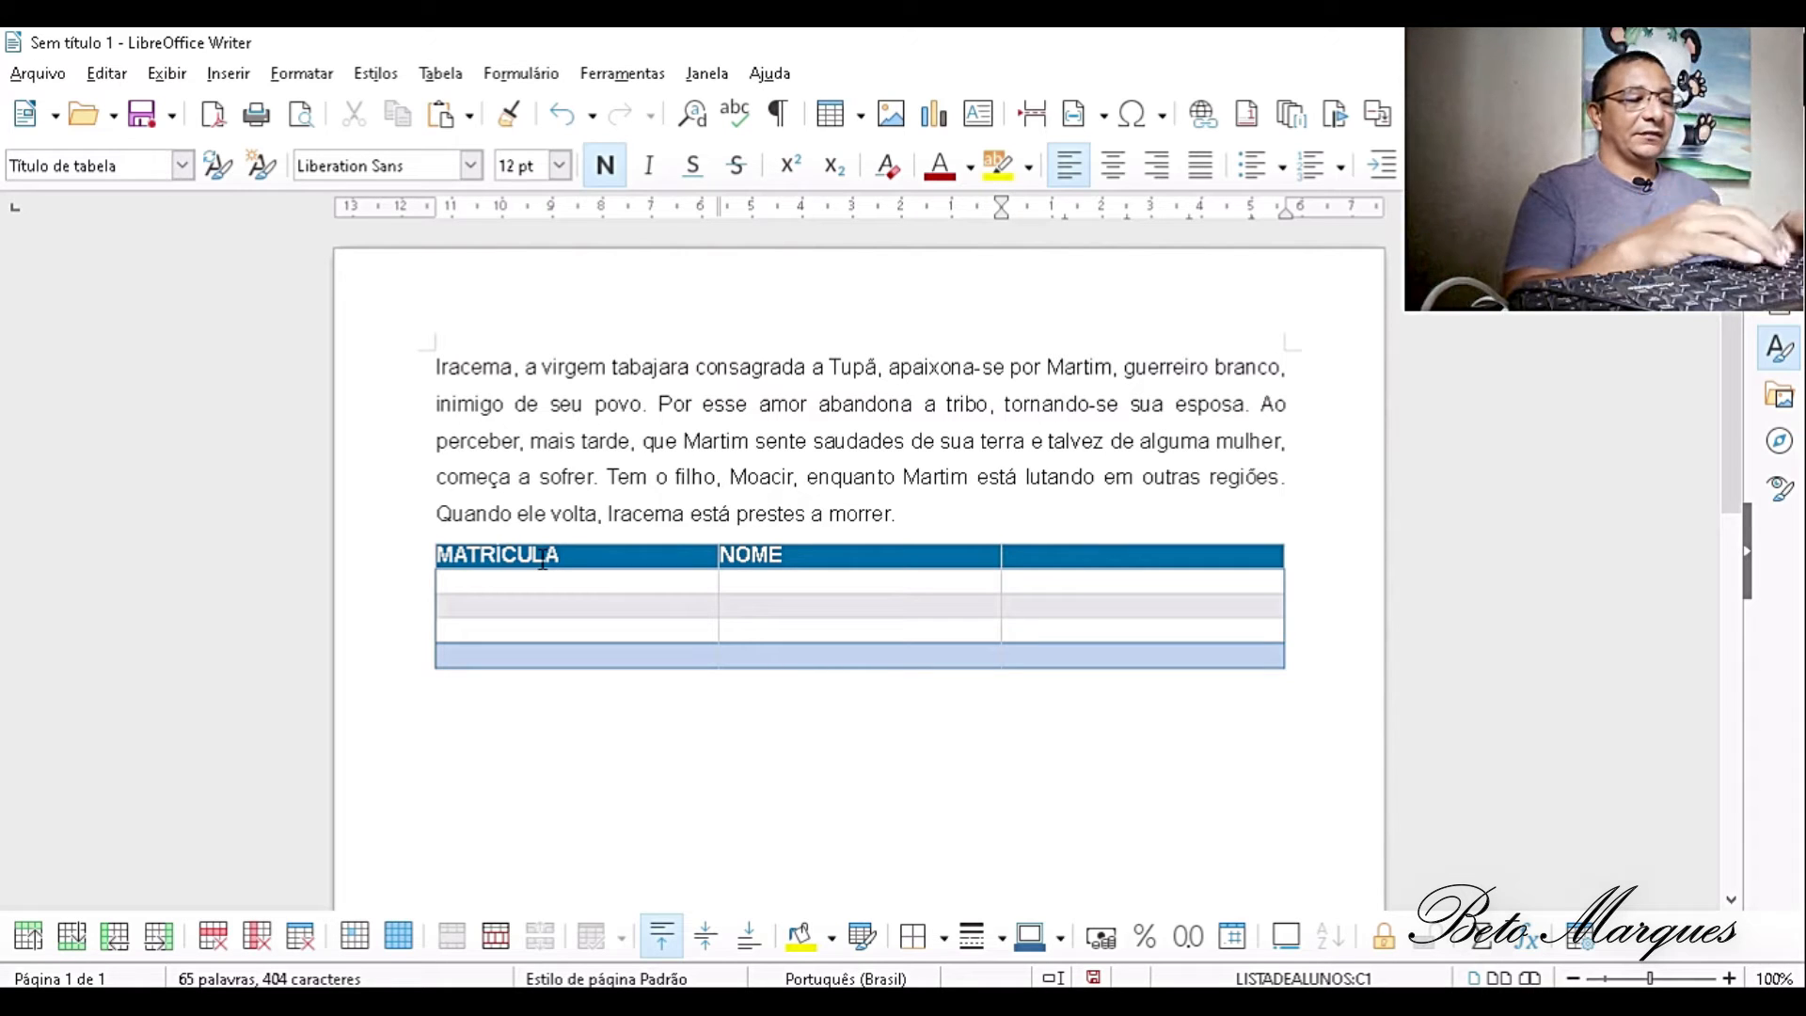
text(NOTA)
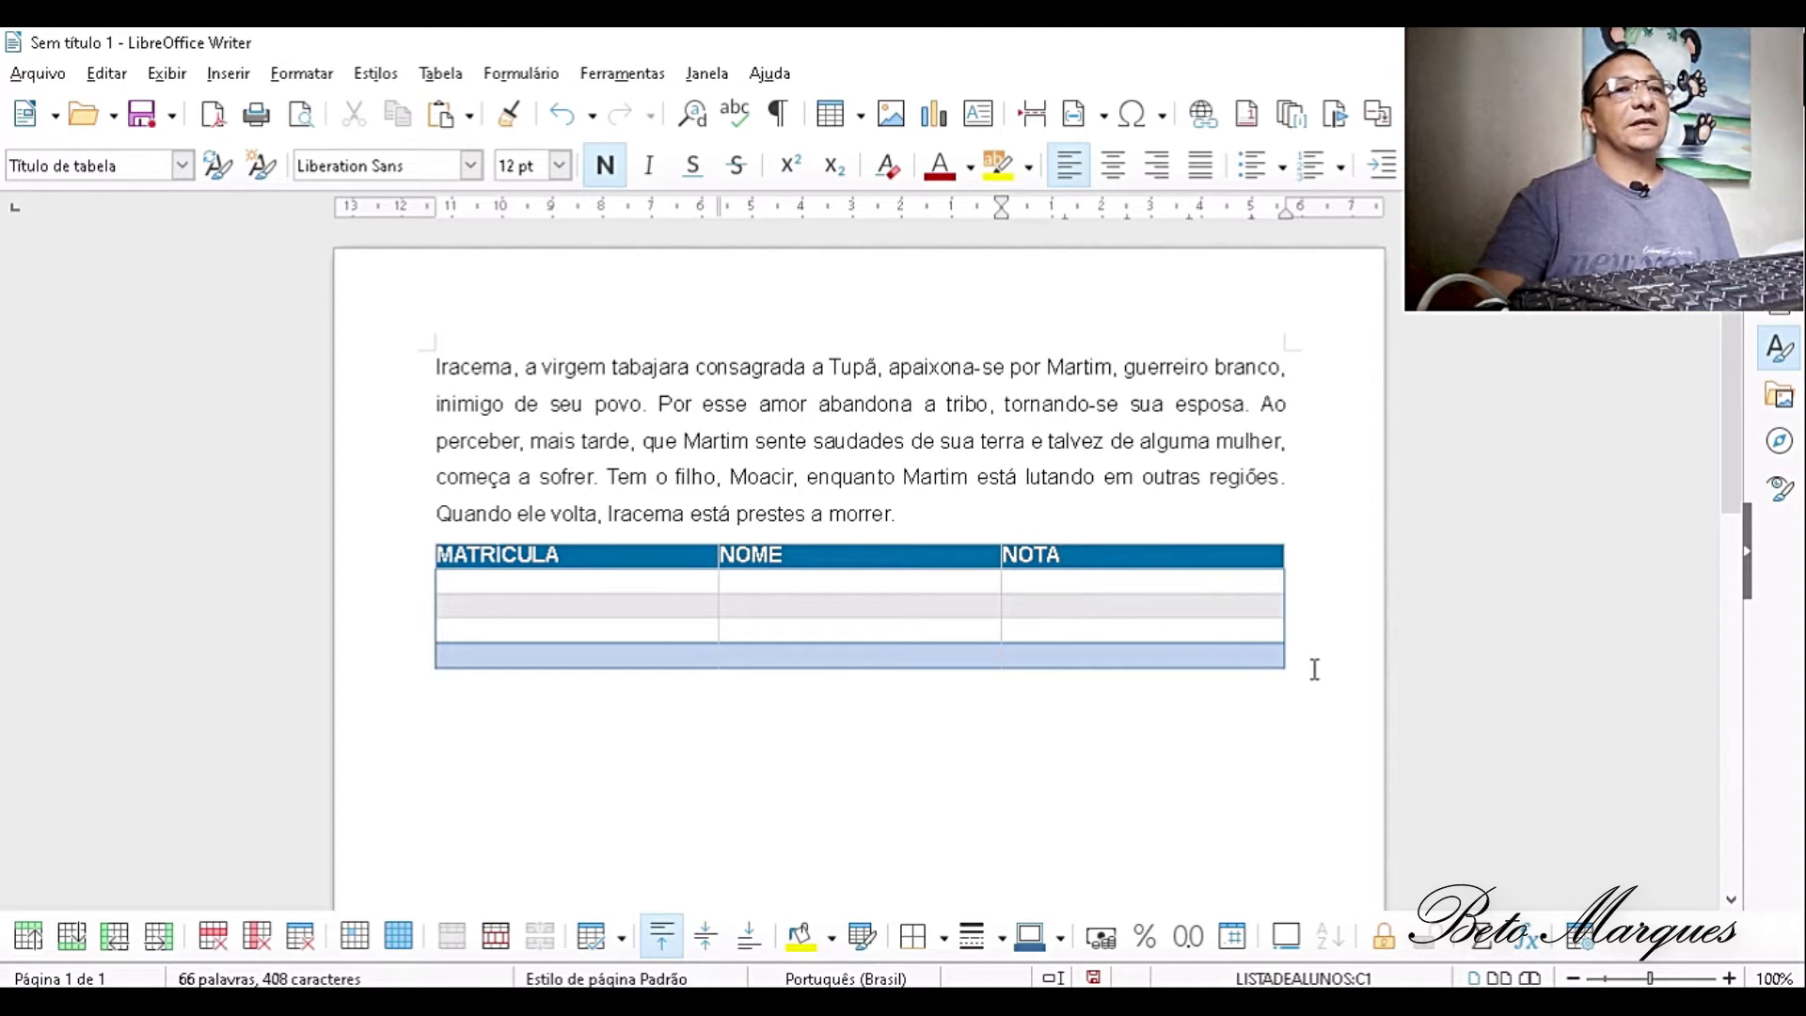
- Delete the whole table and start a new empty line below the Iracema paragraph
drag(1315, 669, 856, 633)
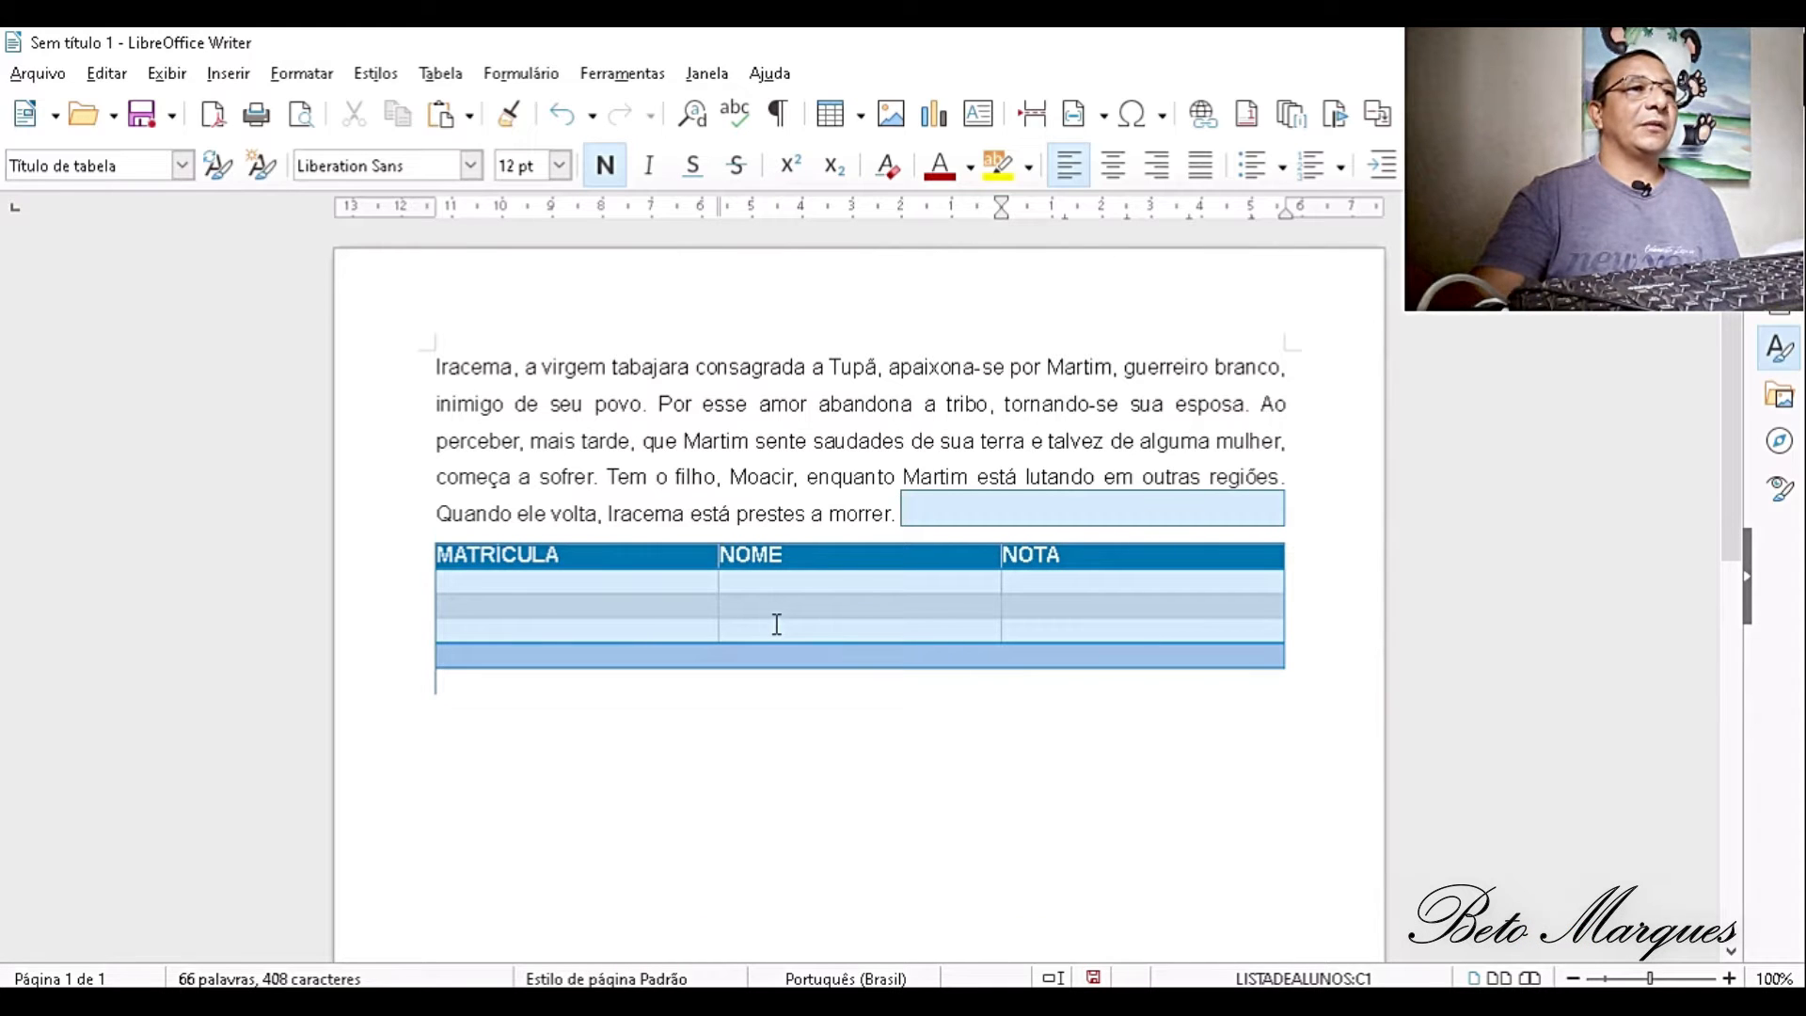
key(Delete)
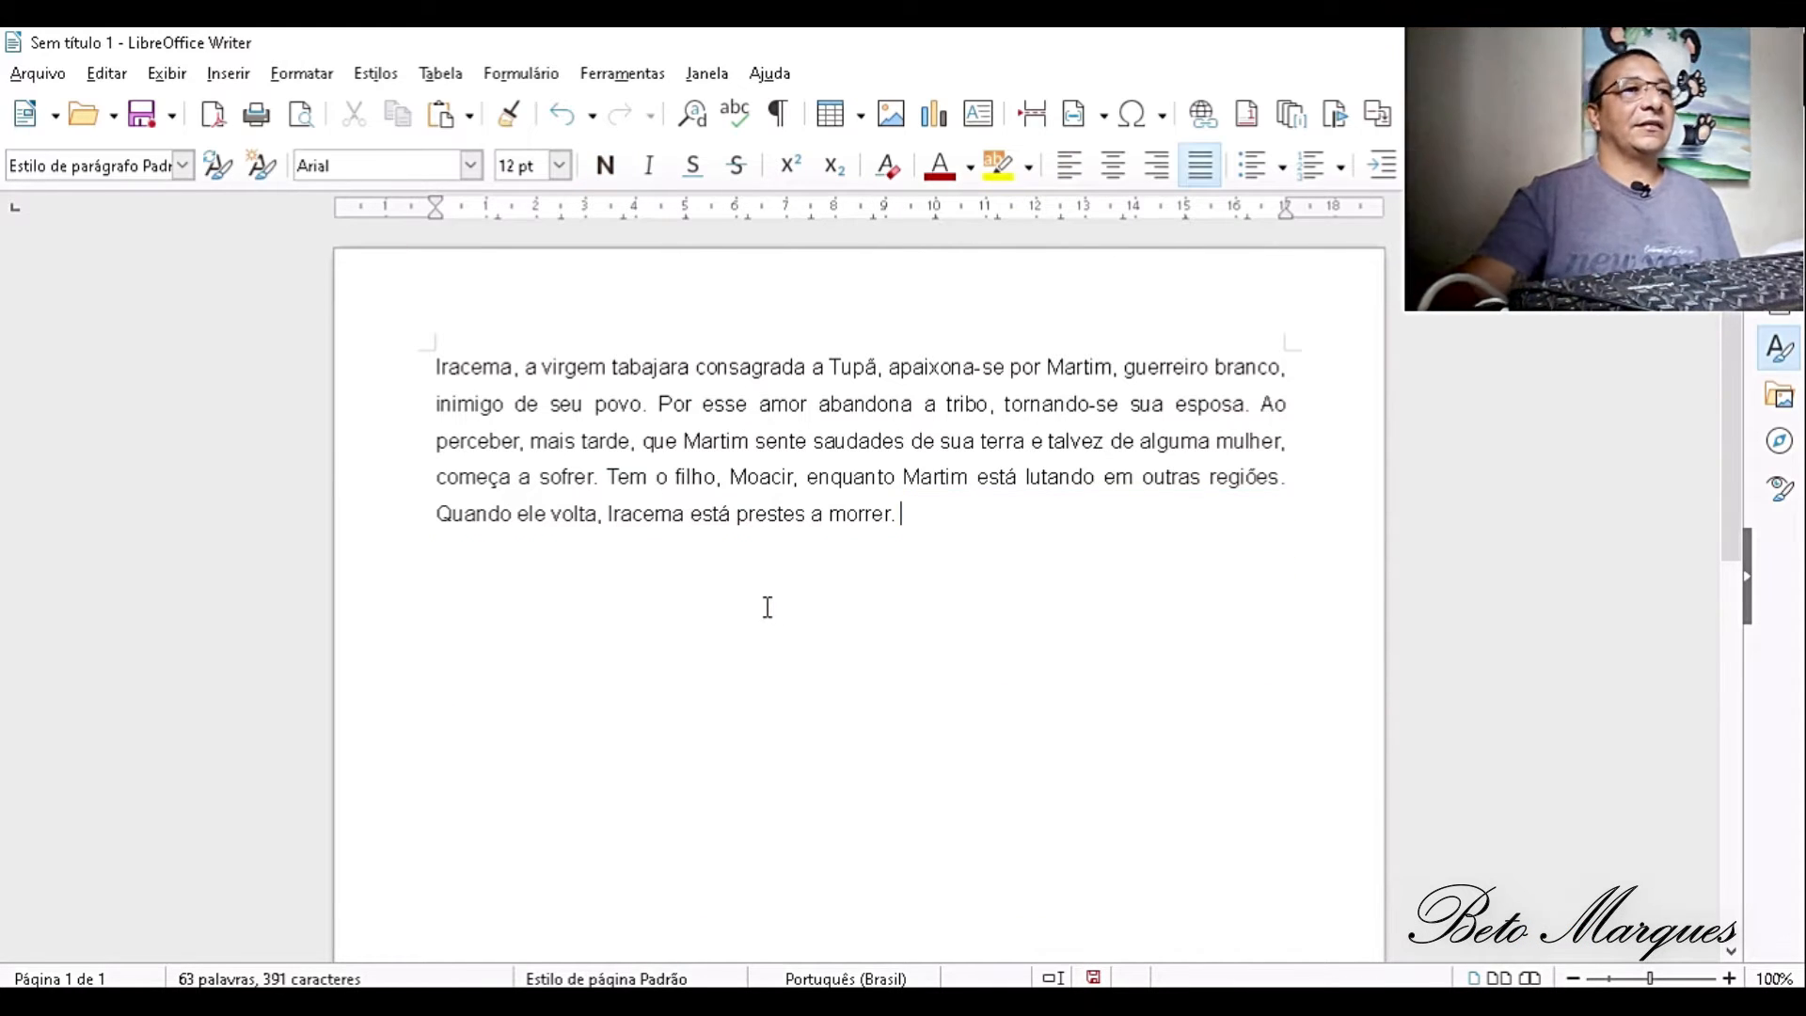
key(Return)
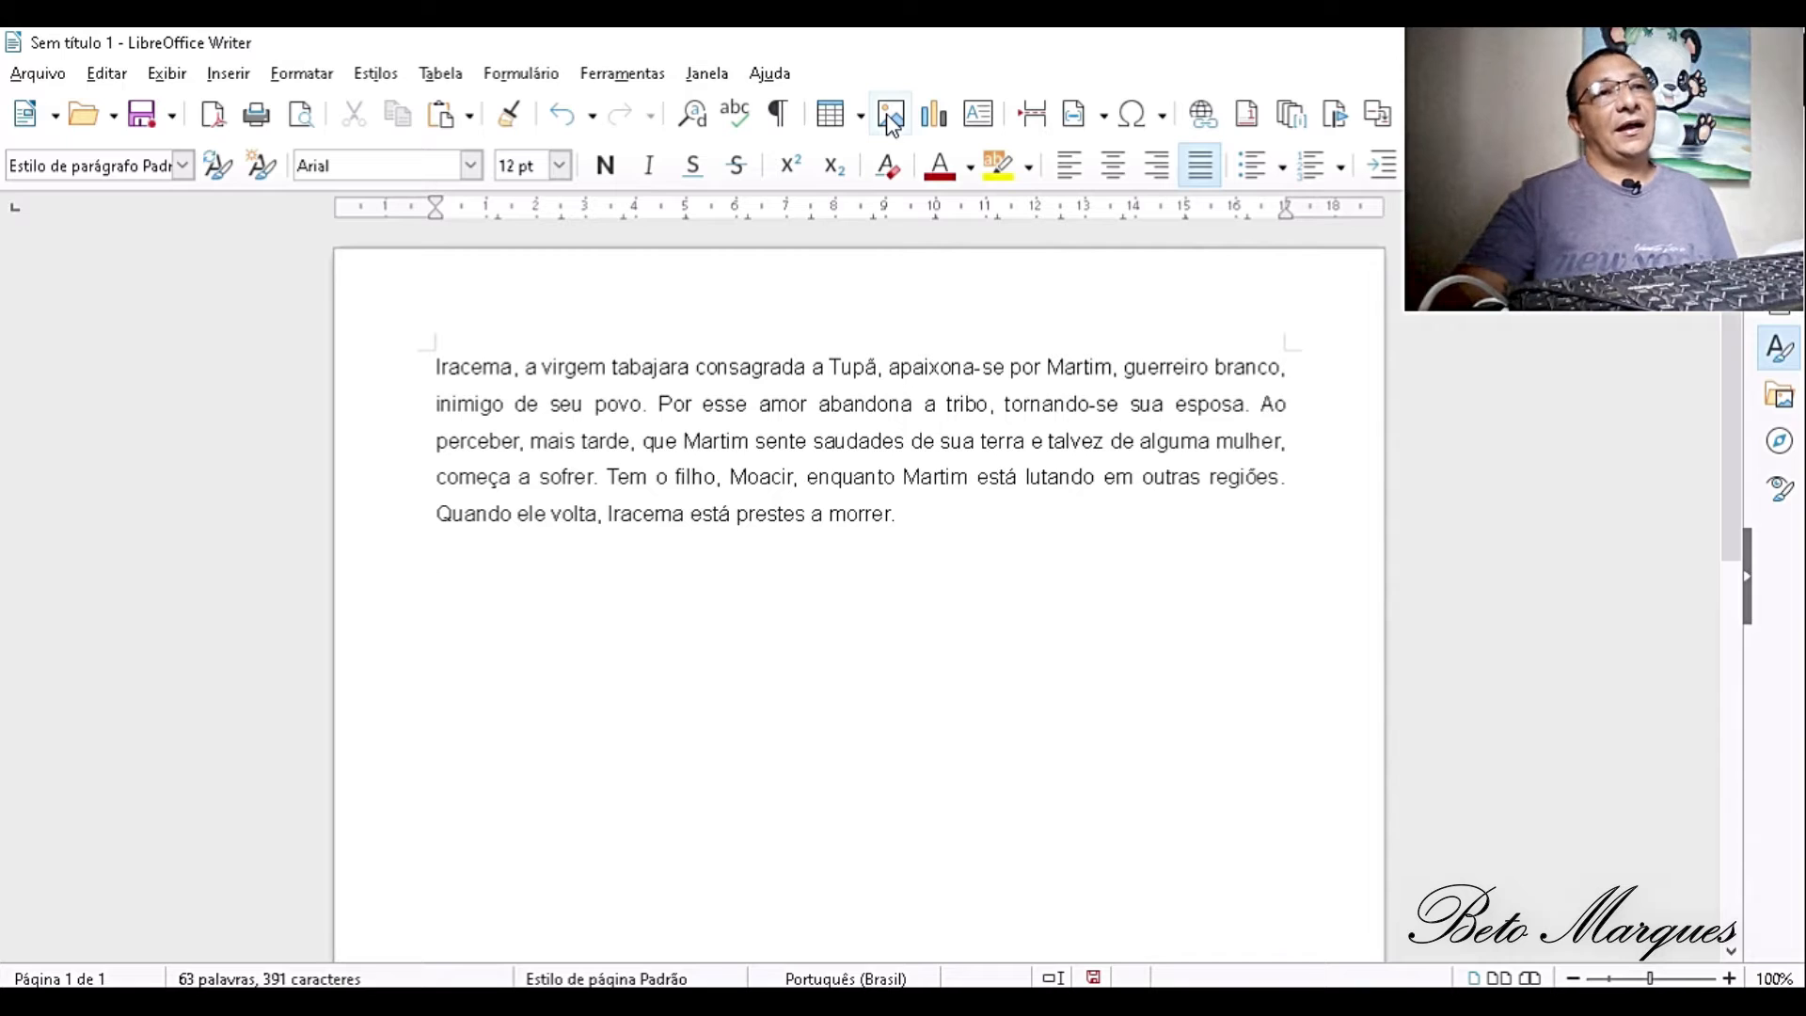
- Browse the gallery's symbols and place the Start/End shape from the Fluxograma collection below the paragraph
click(1781, 400)
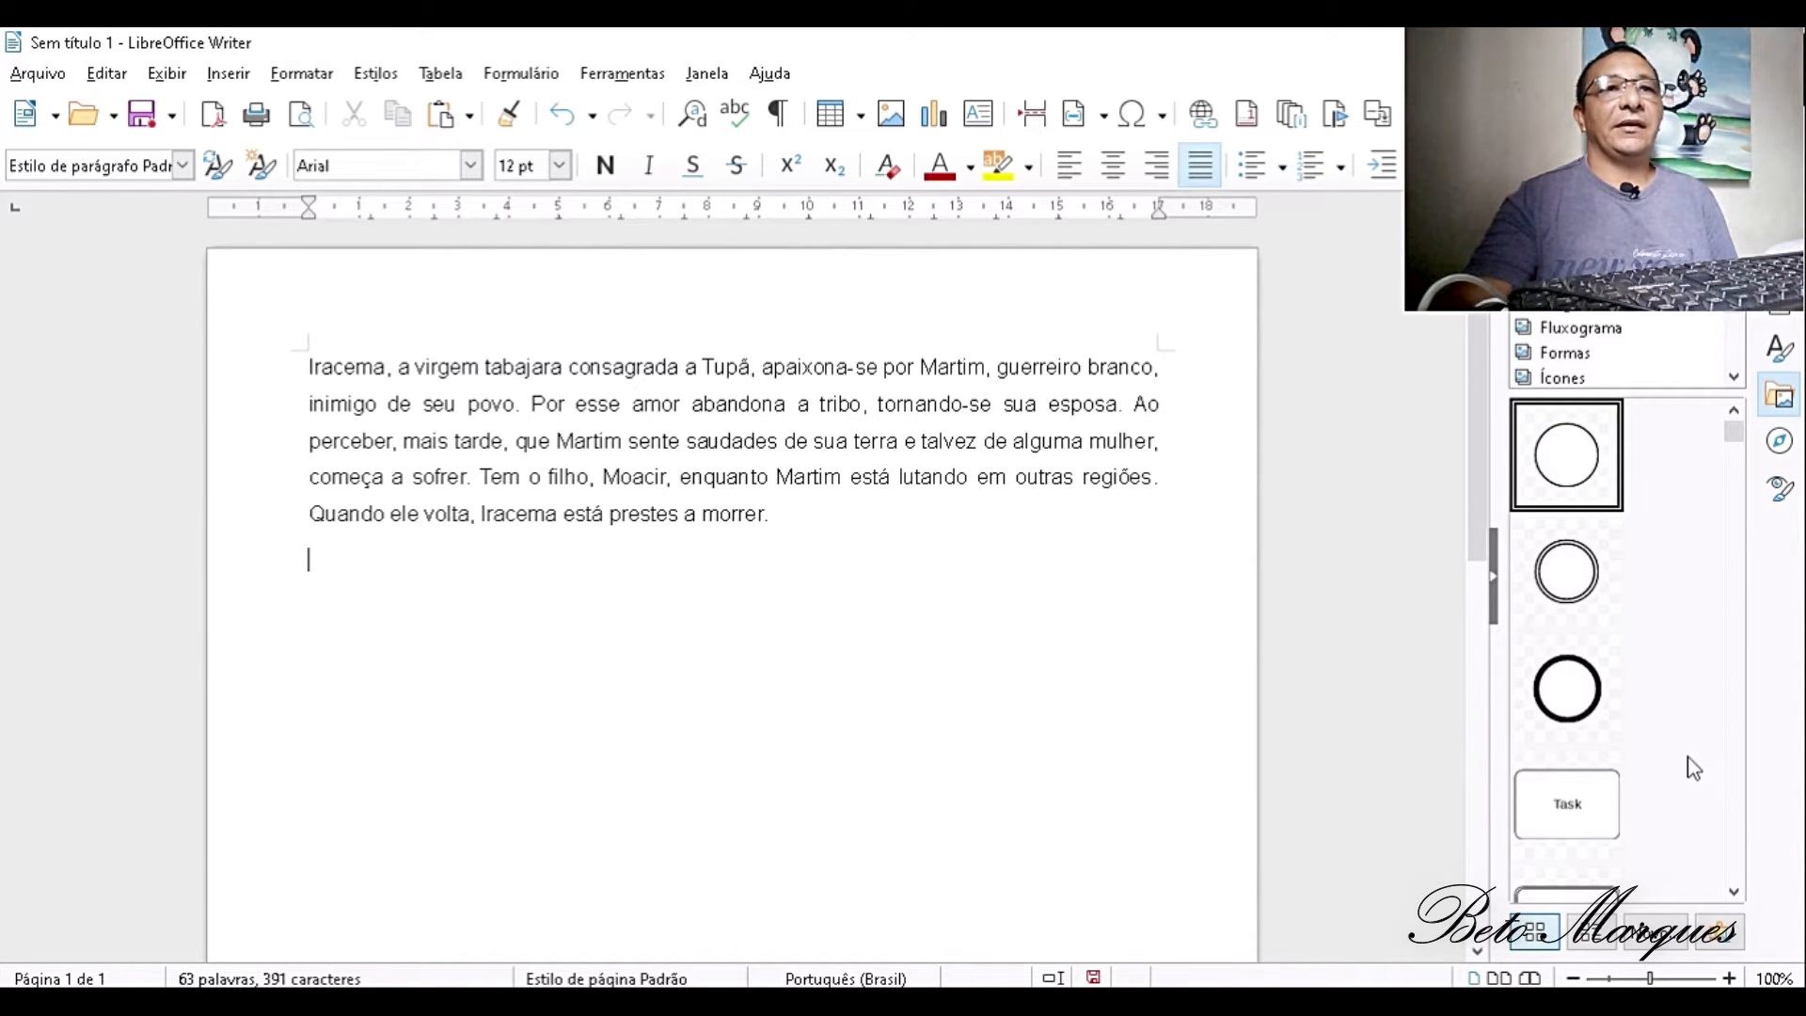
scroll(1657, 554, down, 5)
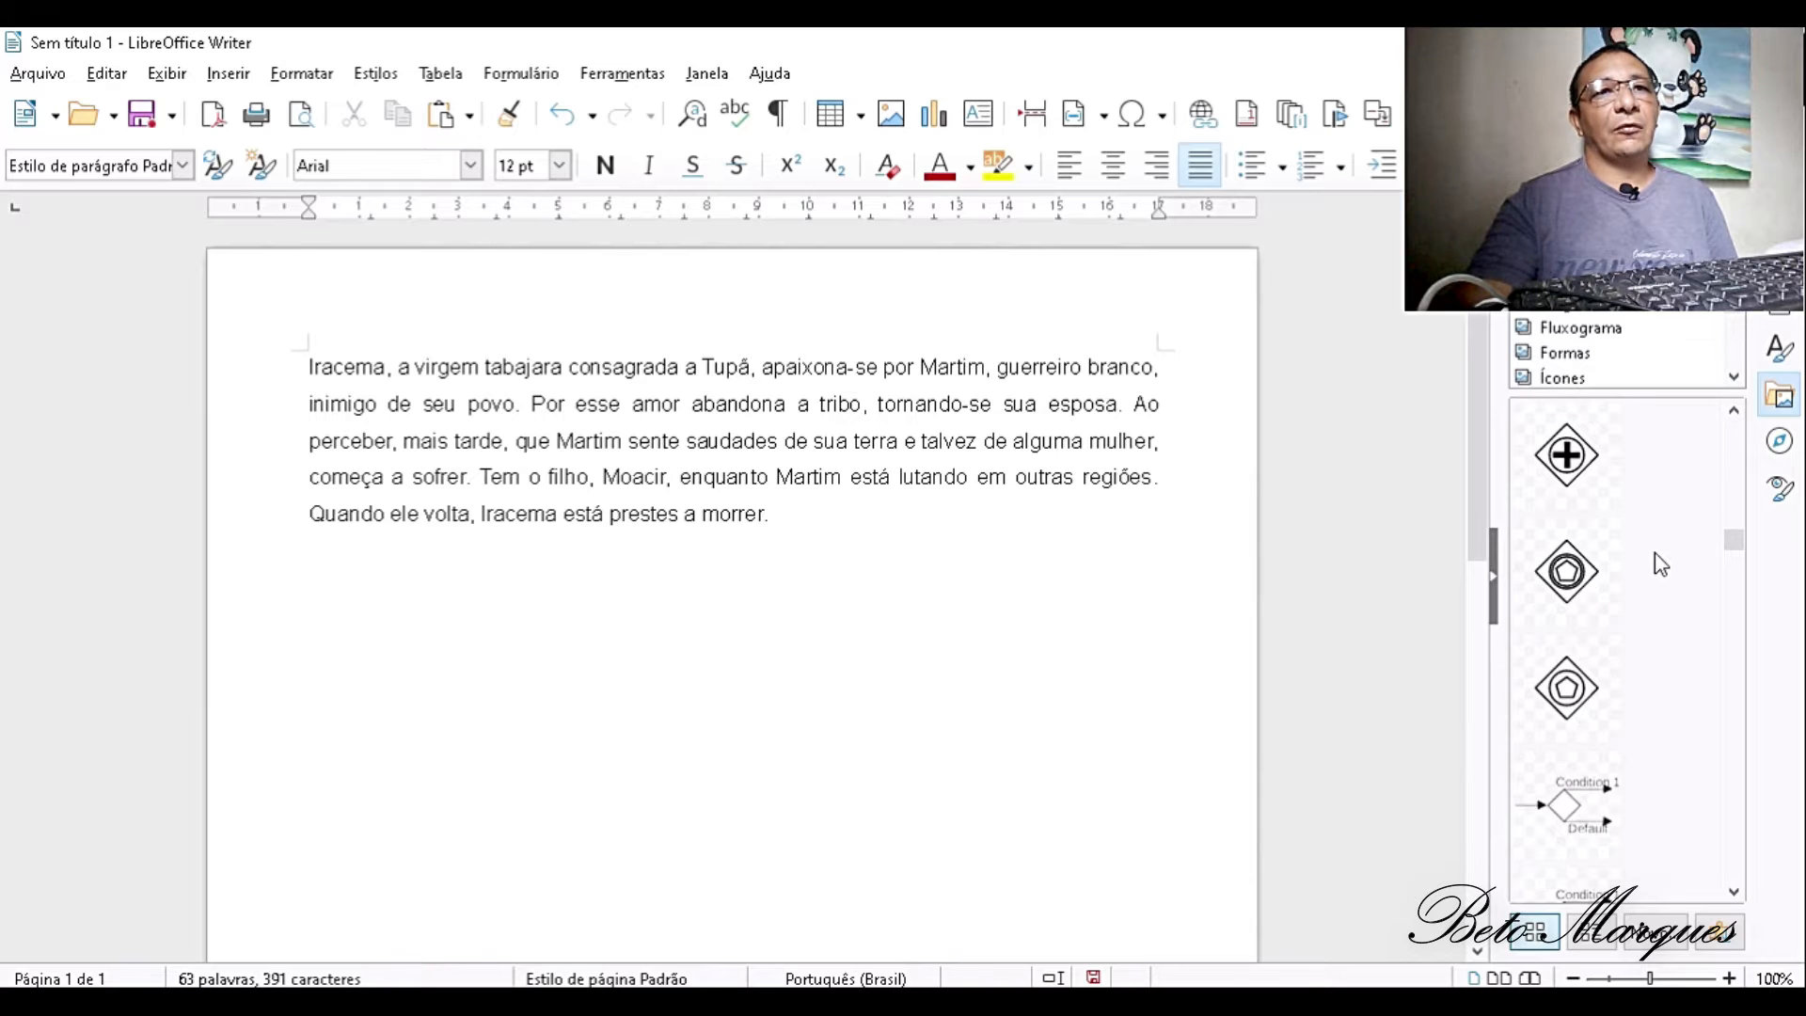
scroll(1661, 529, down, 5)
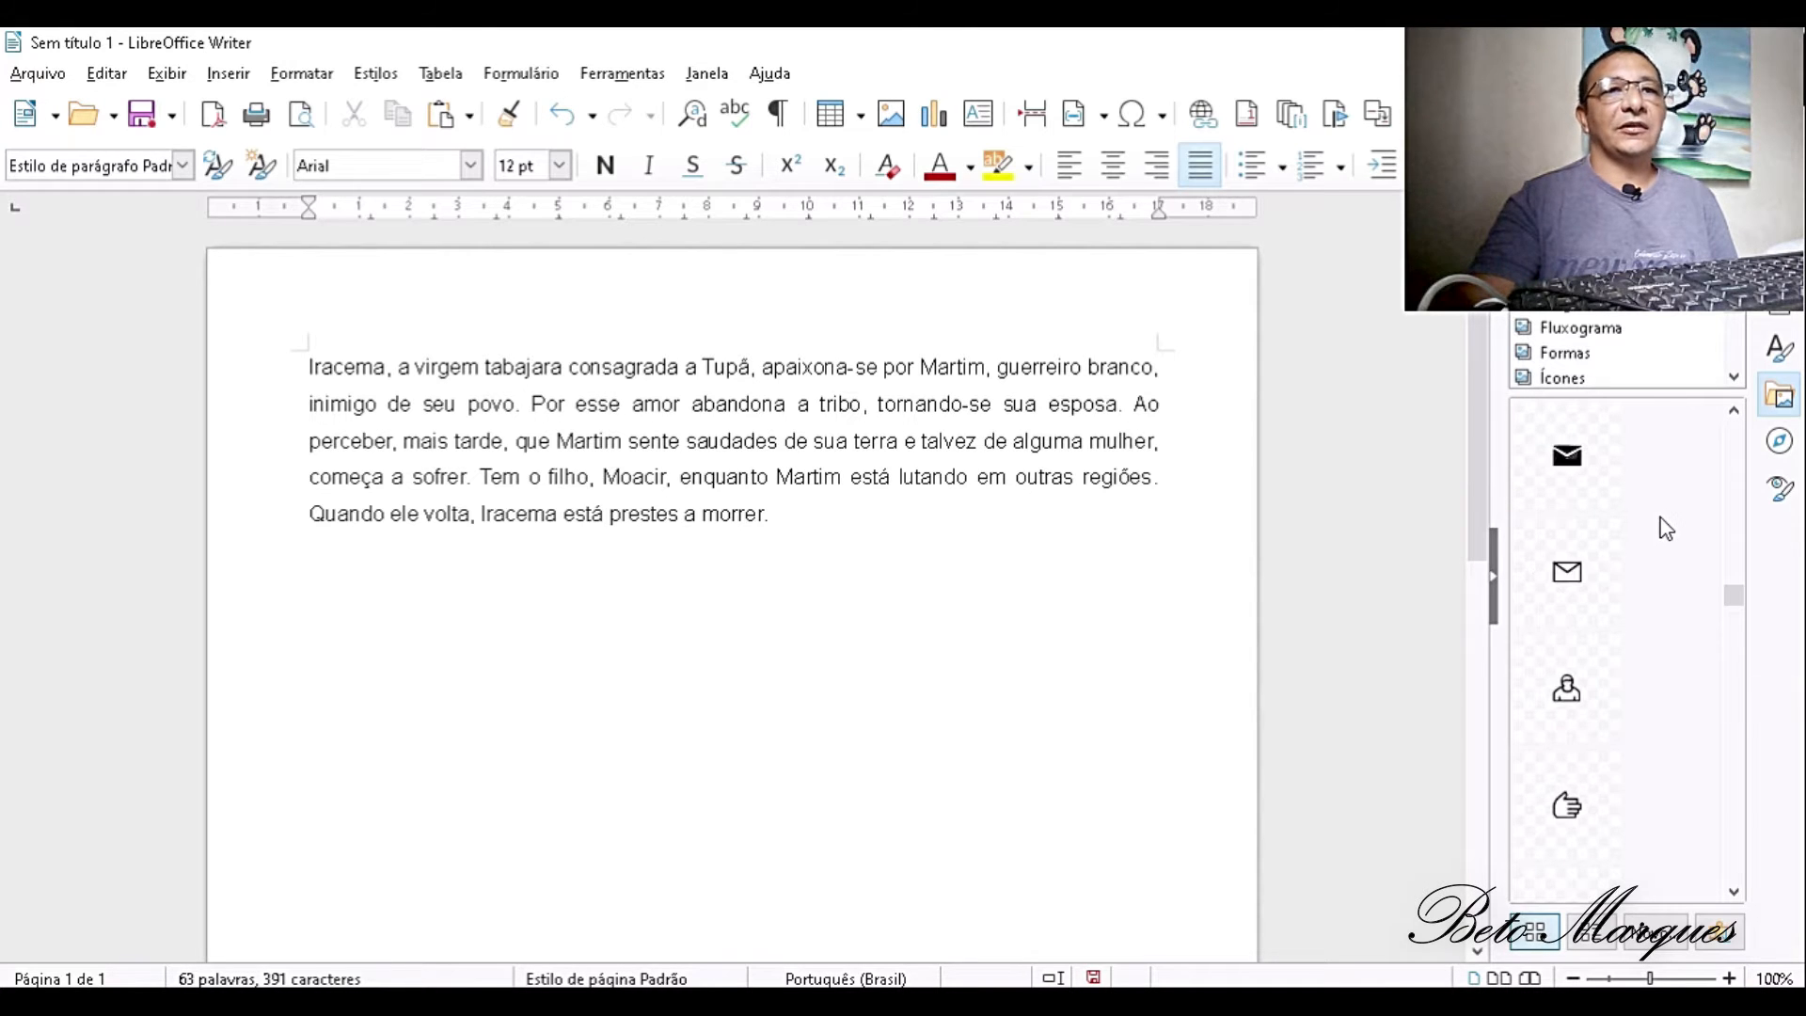
scroll(1666, 528, down, 10)
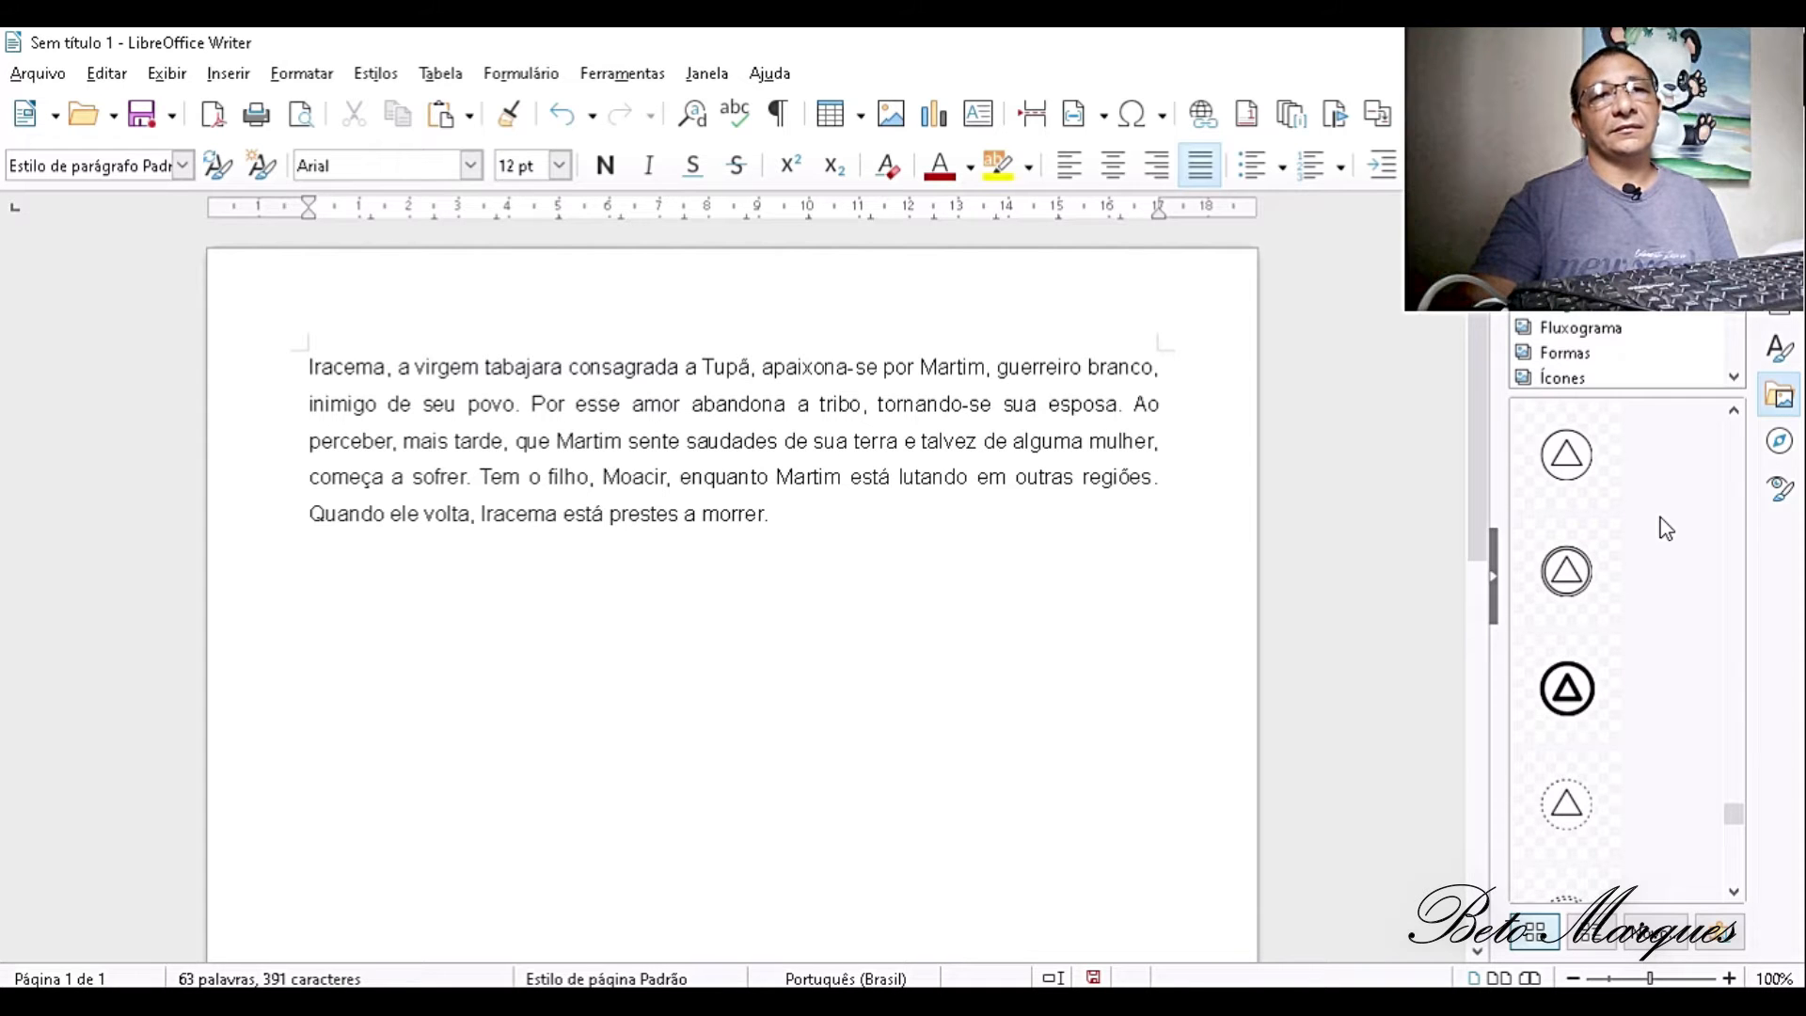
scroll(1665, 529, down, 5)
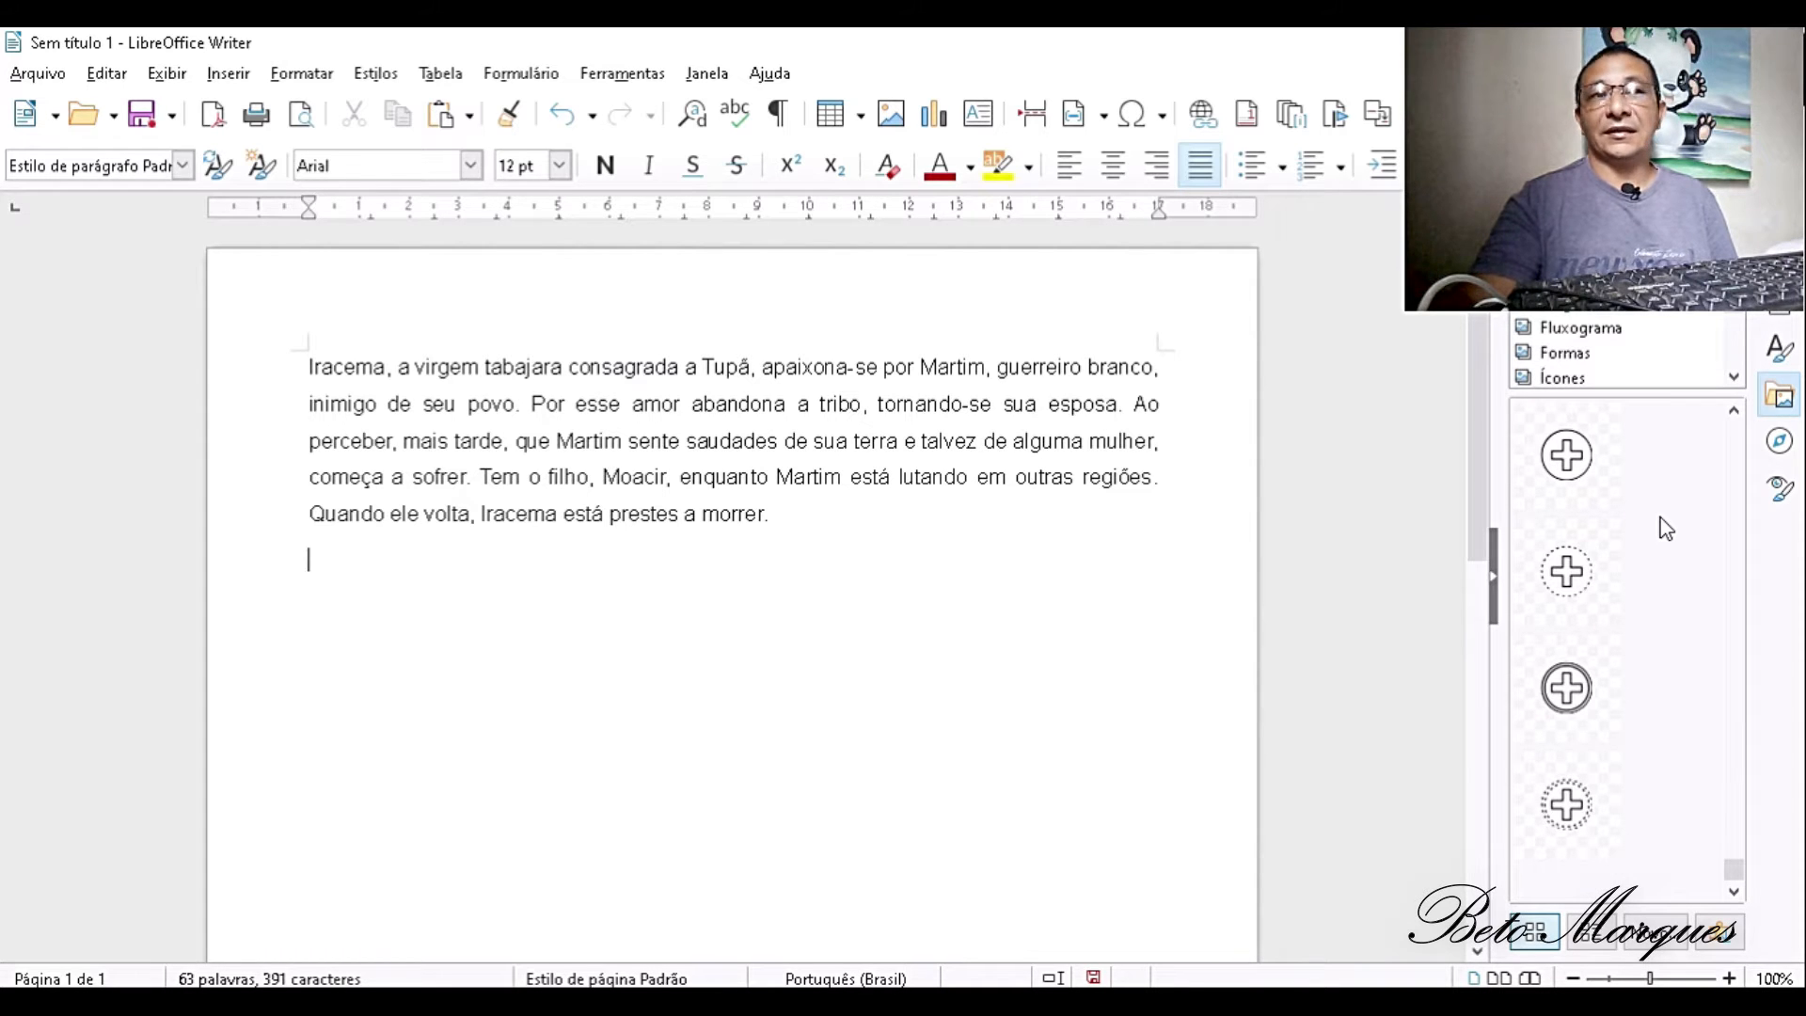
scroll(1666, 528, up, 20)
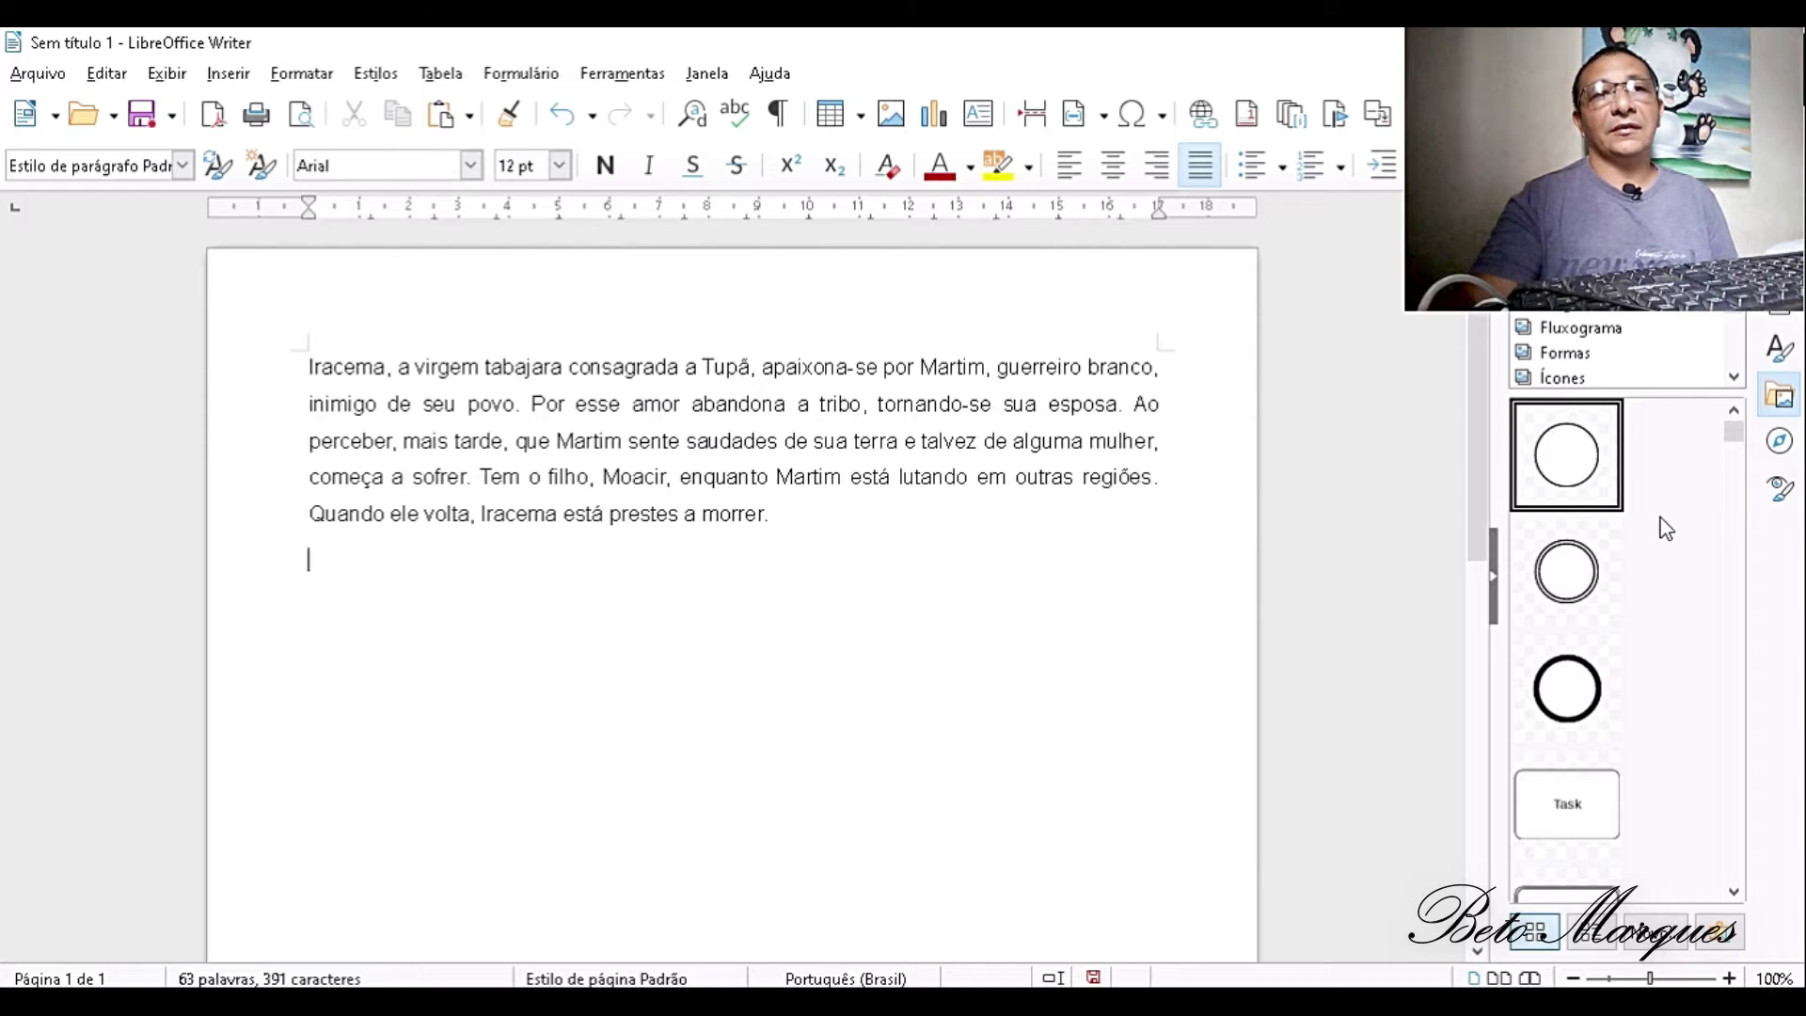
click(1583, 331)
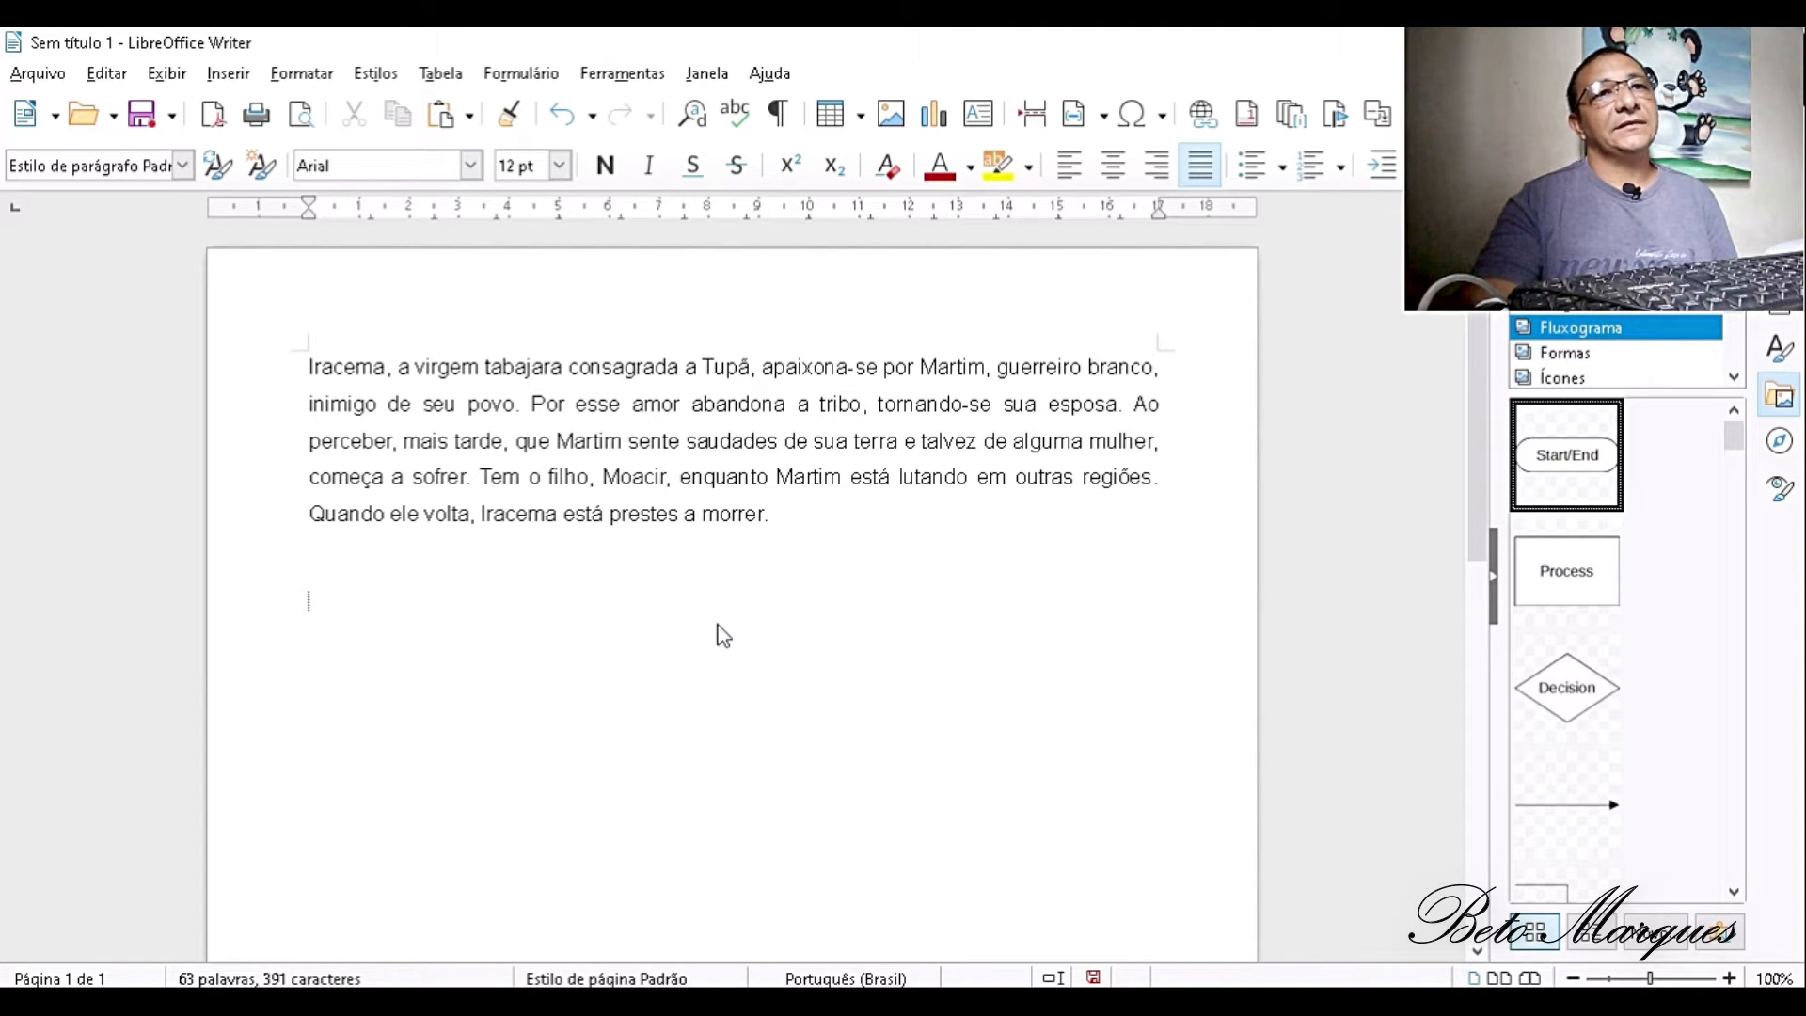
drag(717, 625, 717, 641)
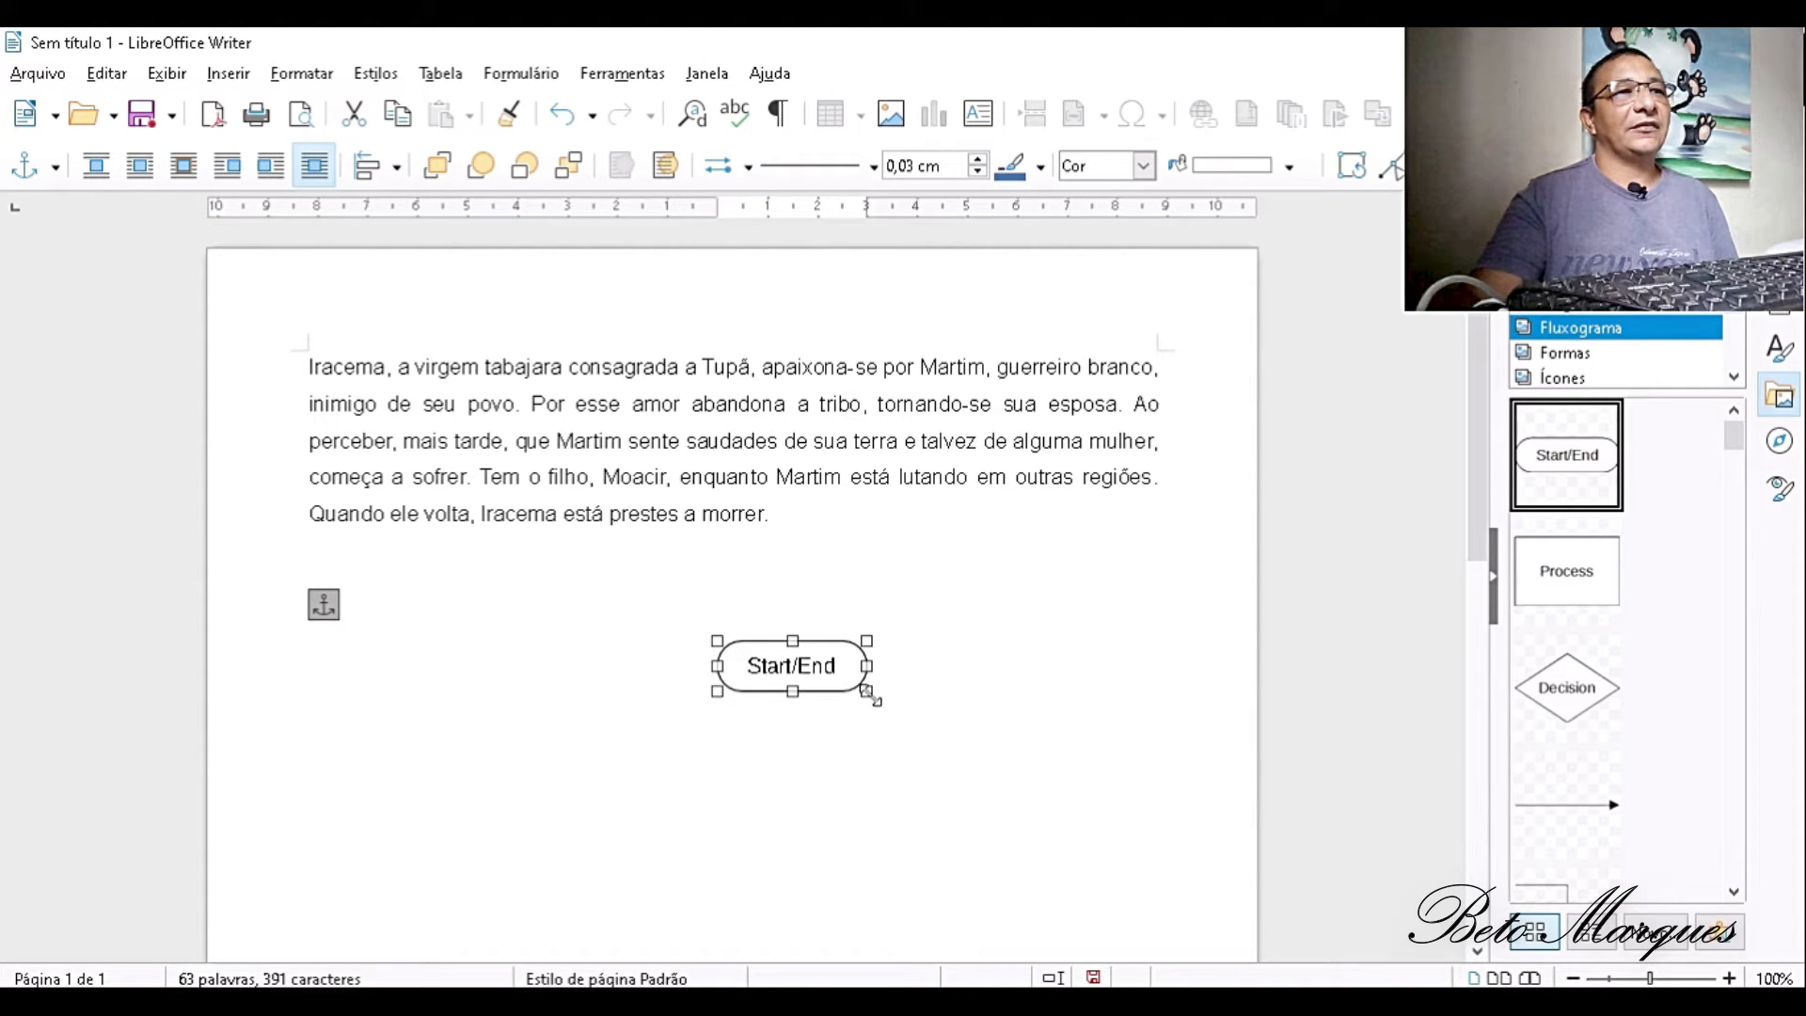
- Enlarge the Start/End shape to about 5.4 × 3.1 cm
click(898, 717)
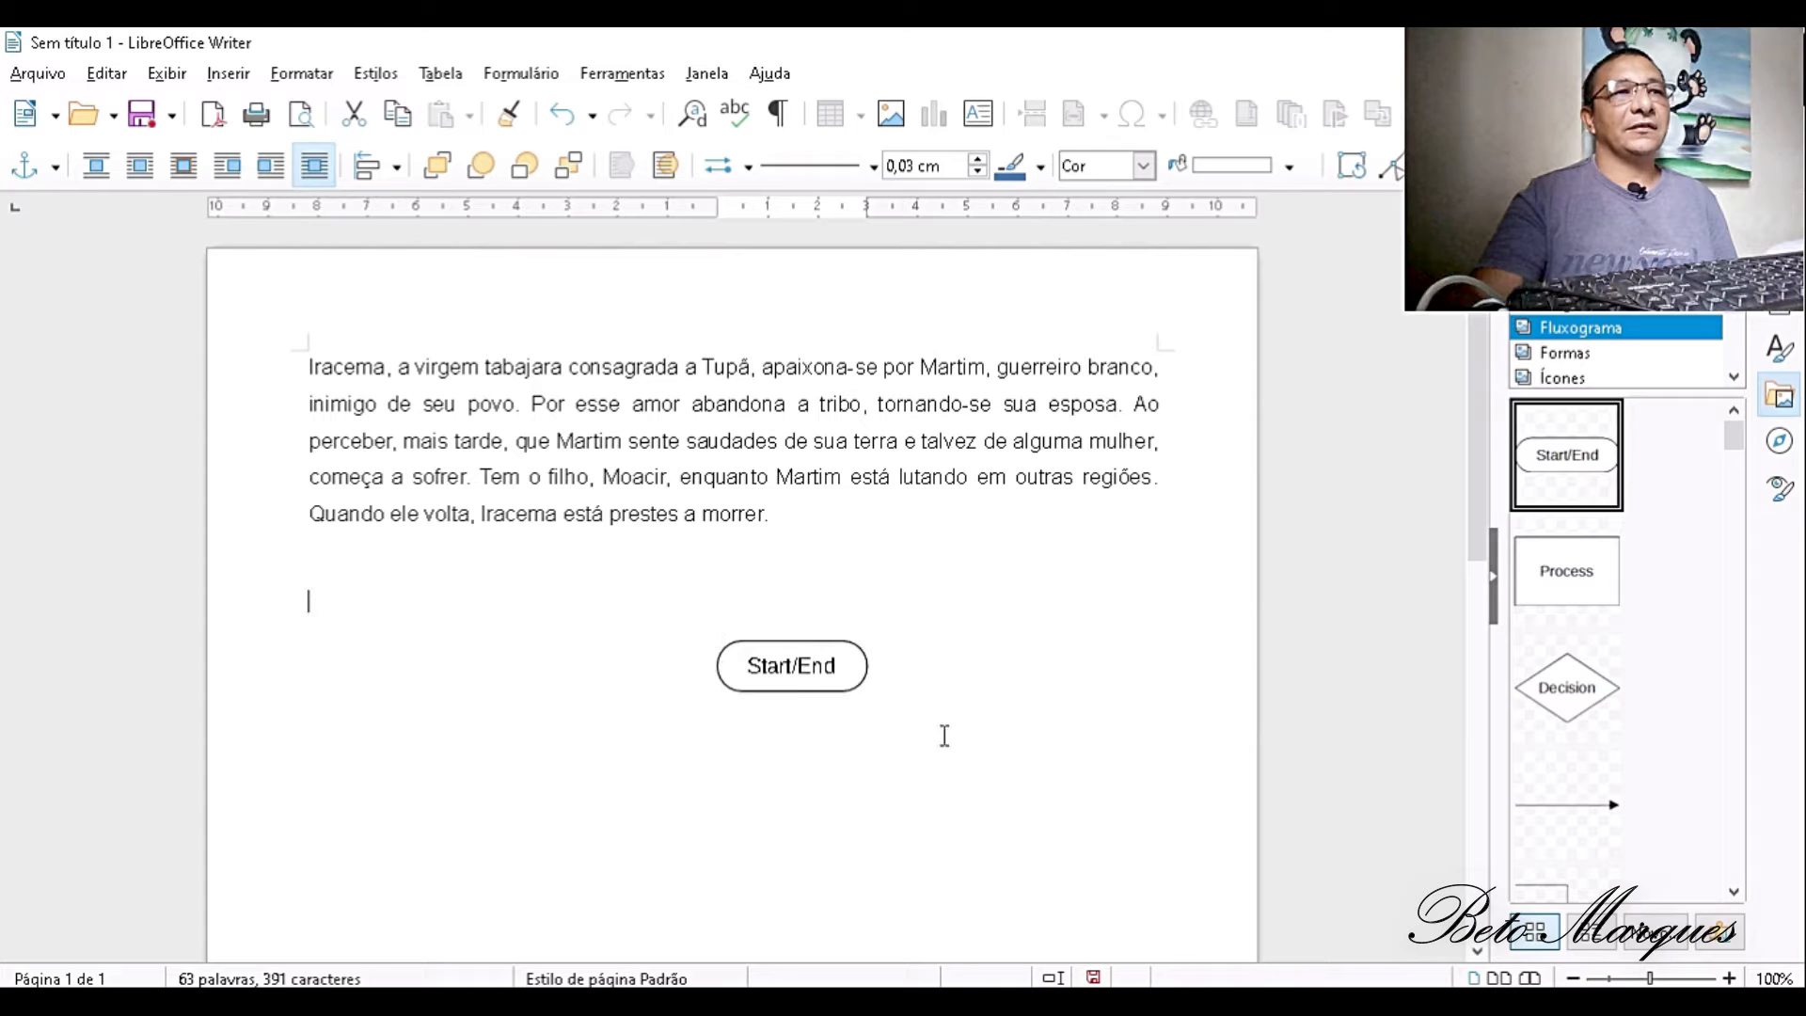
click(842, 662)
drag(870, 693, 985, 794)
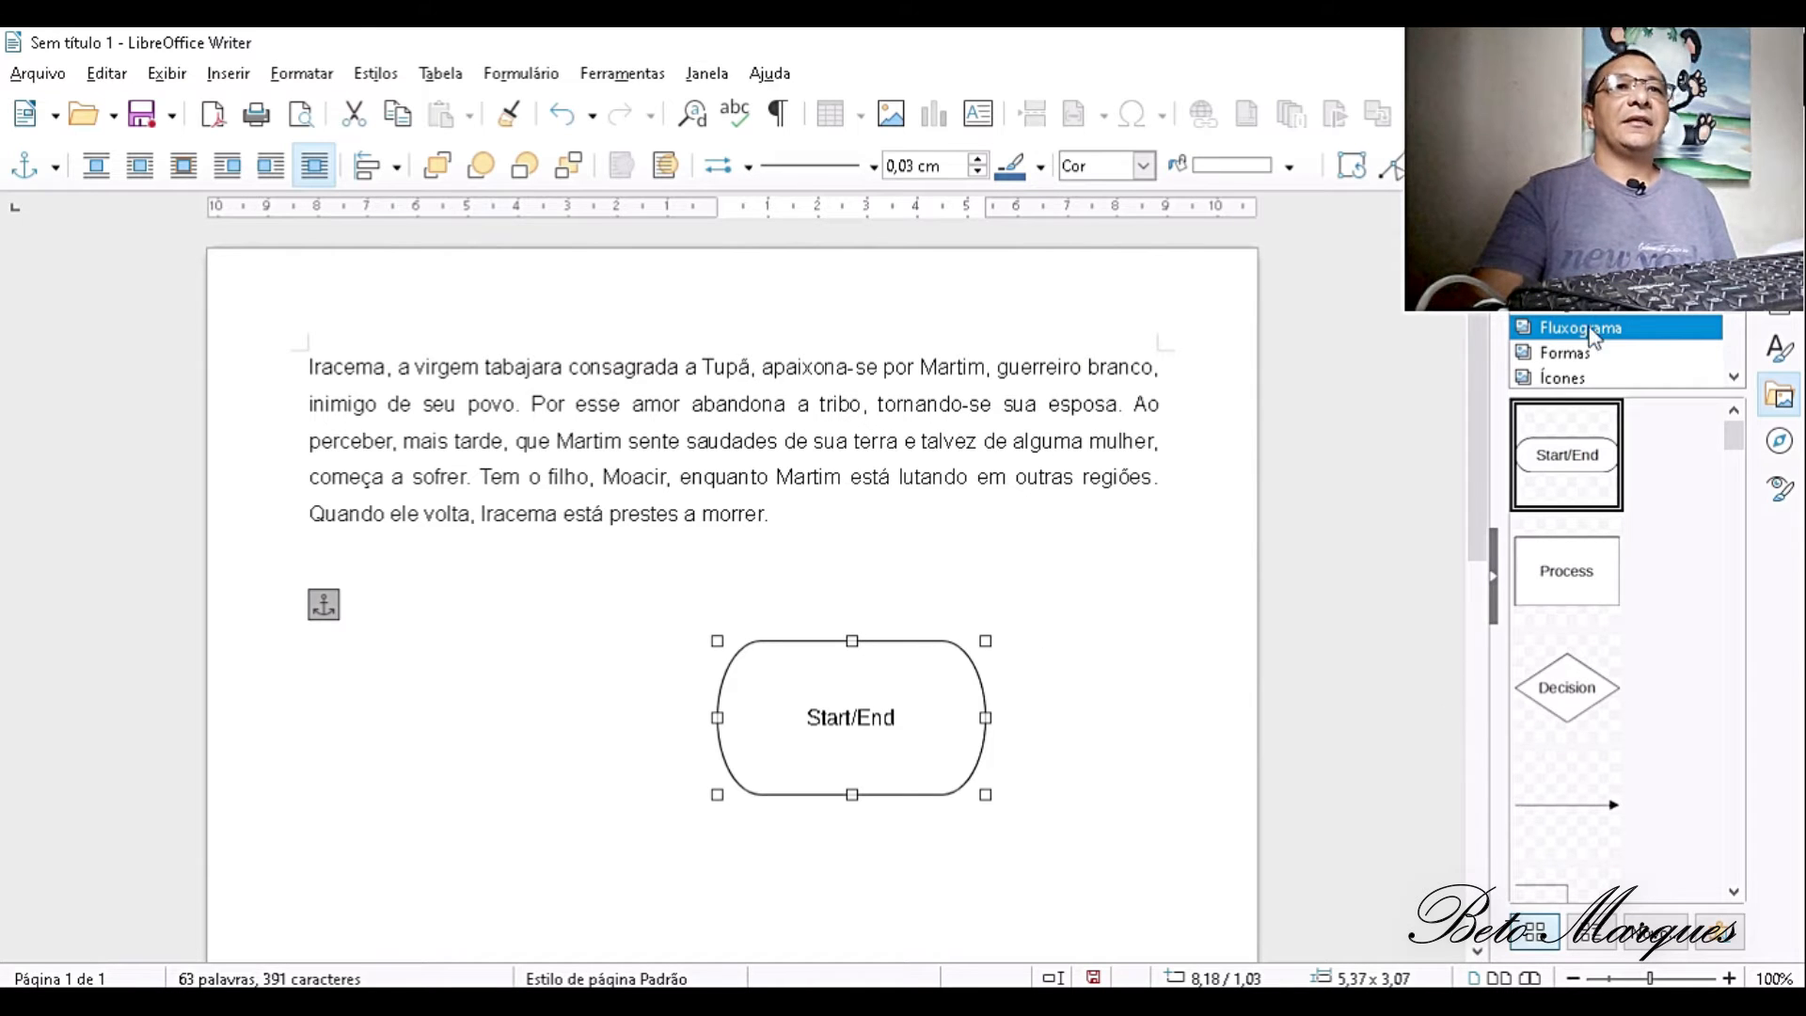
- Place the blue double-headed curved arrow from the gallery's Setas collection beside the Start/End shape
click(1582, 355)
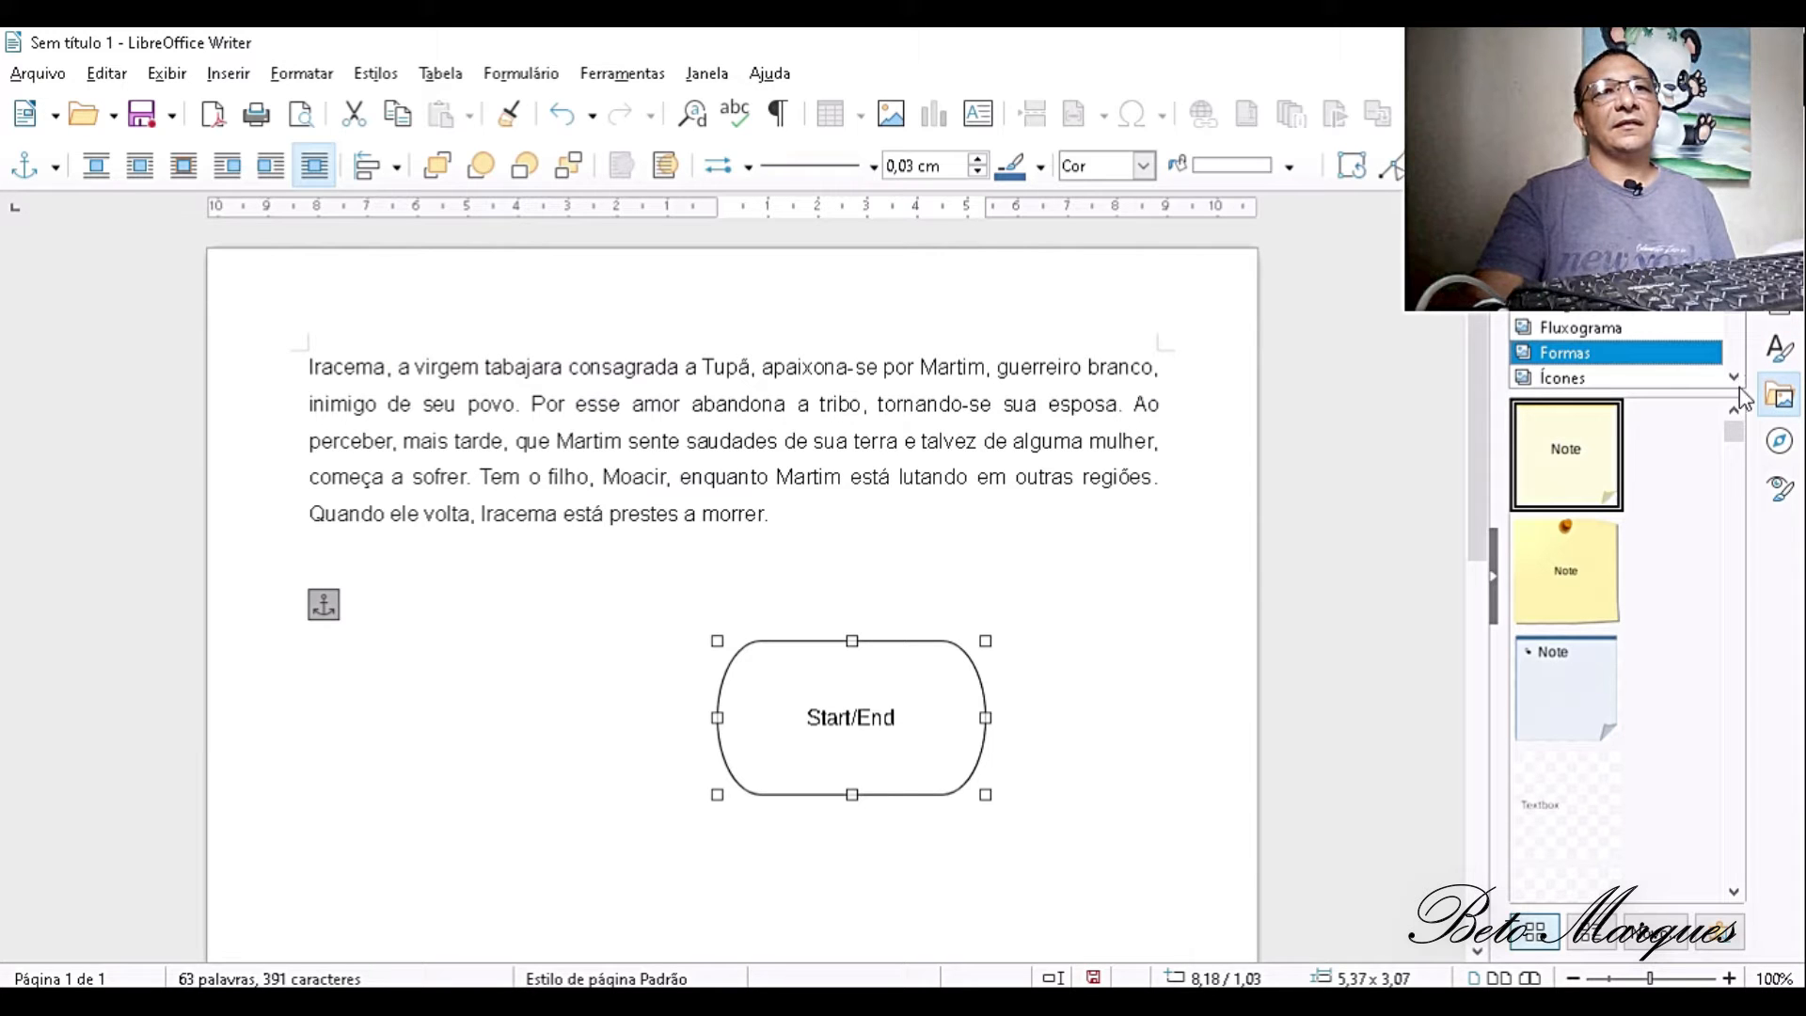
scroll(1739, 386, down, 2)
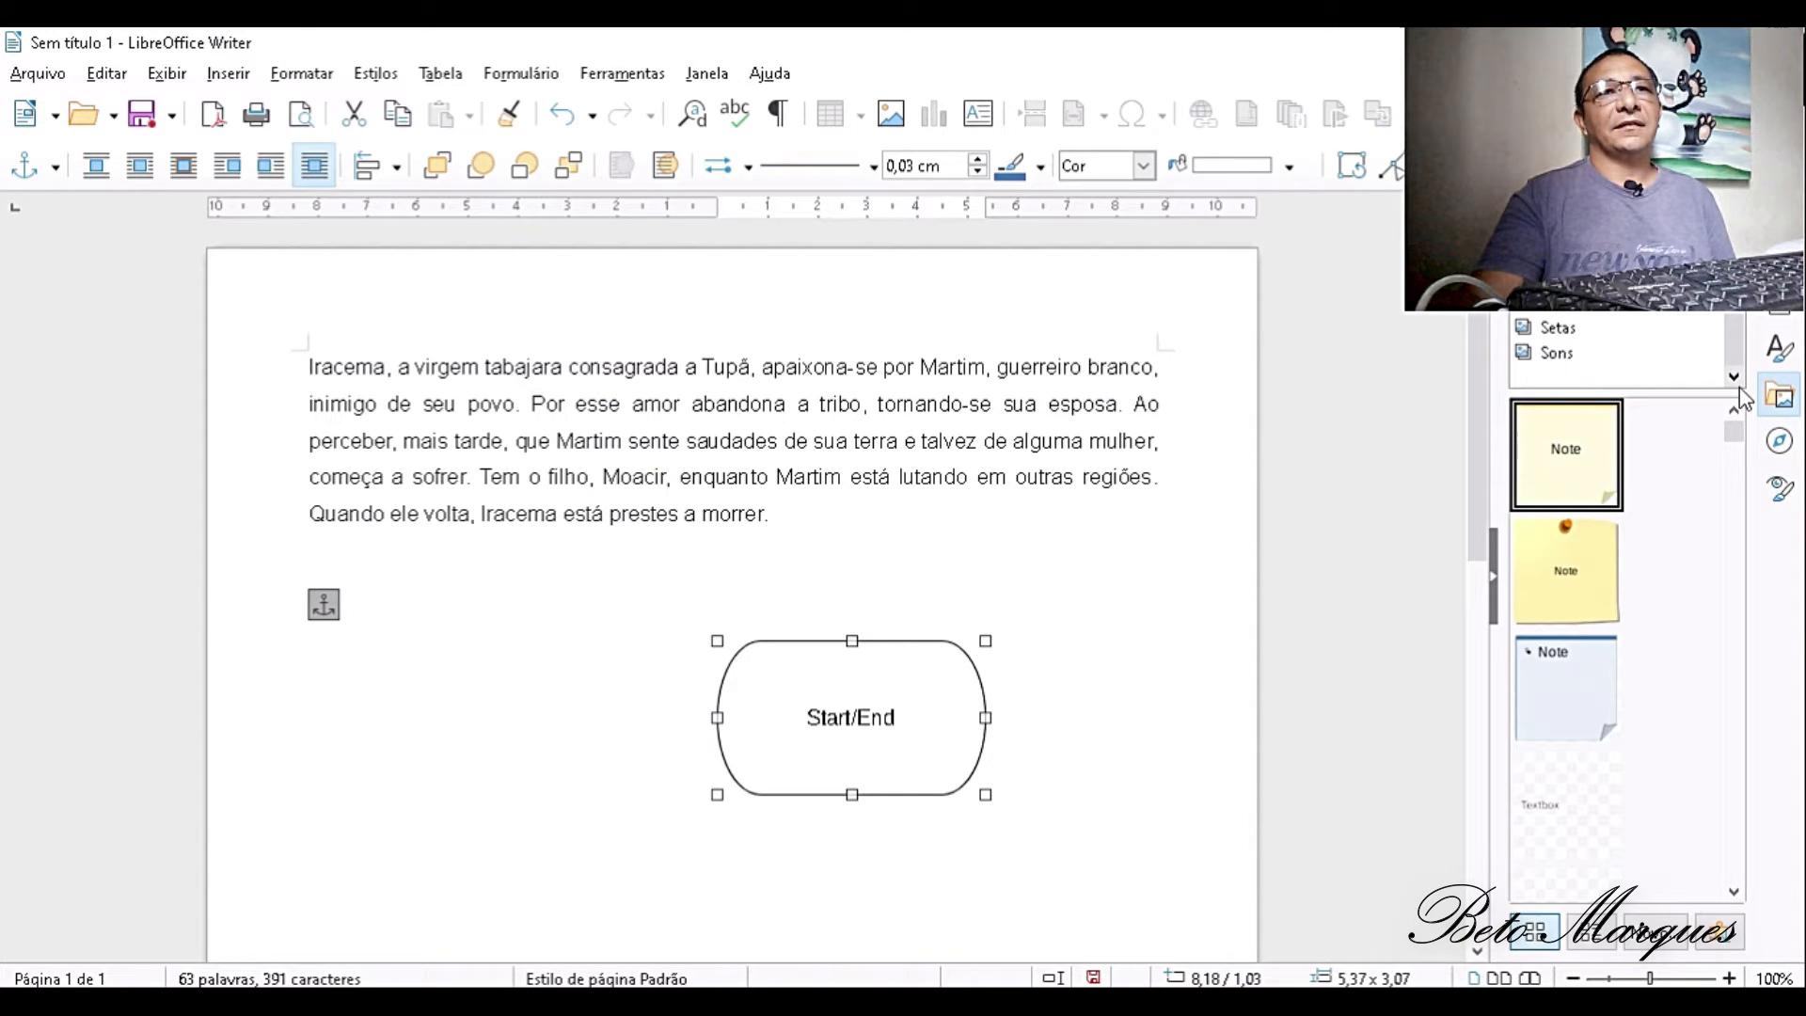
click(1582, 325)
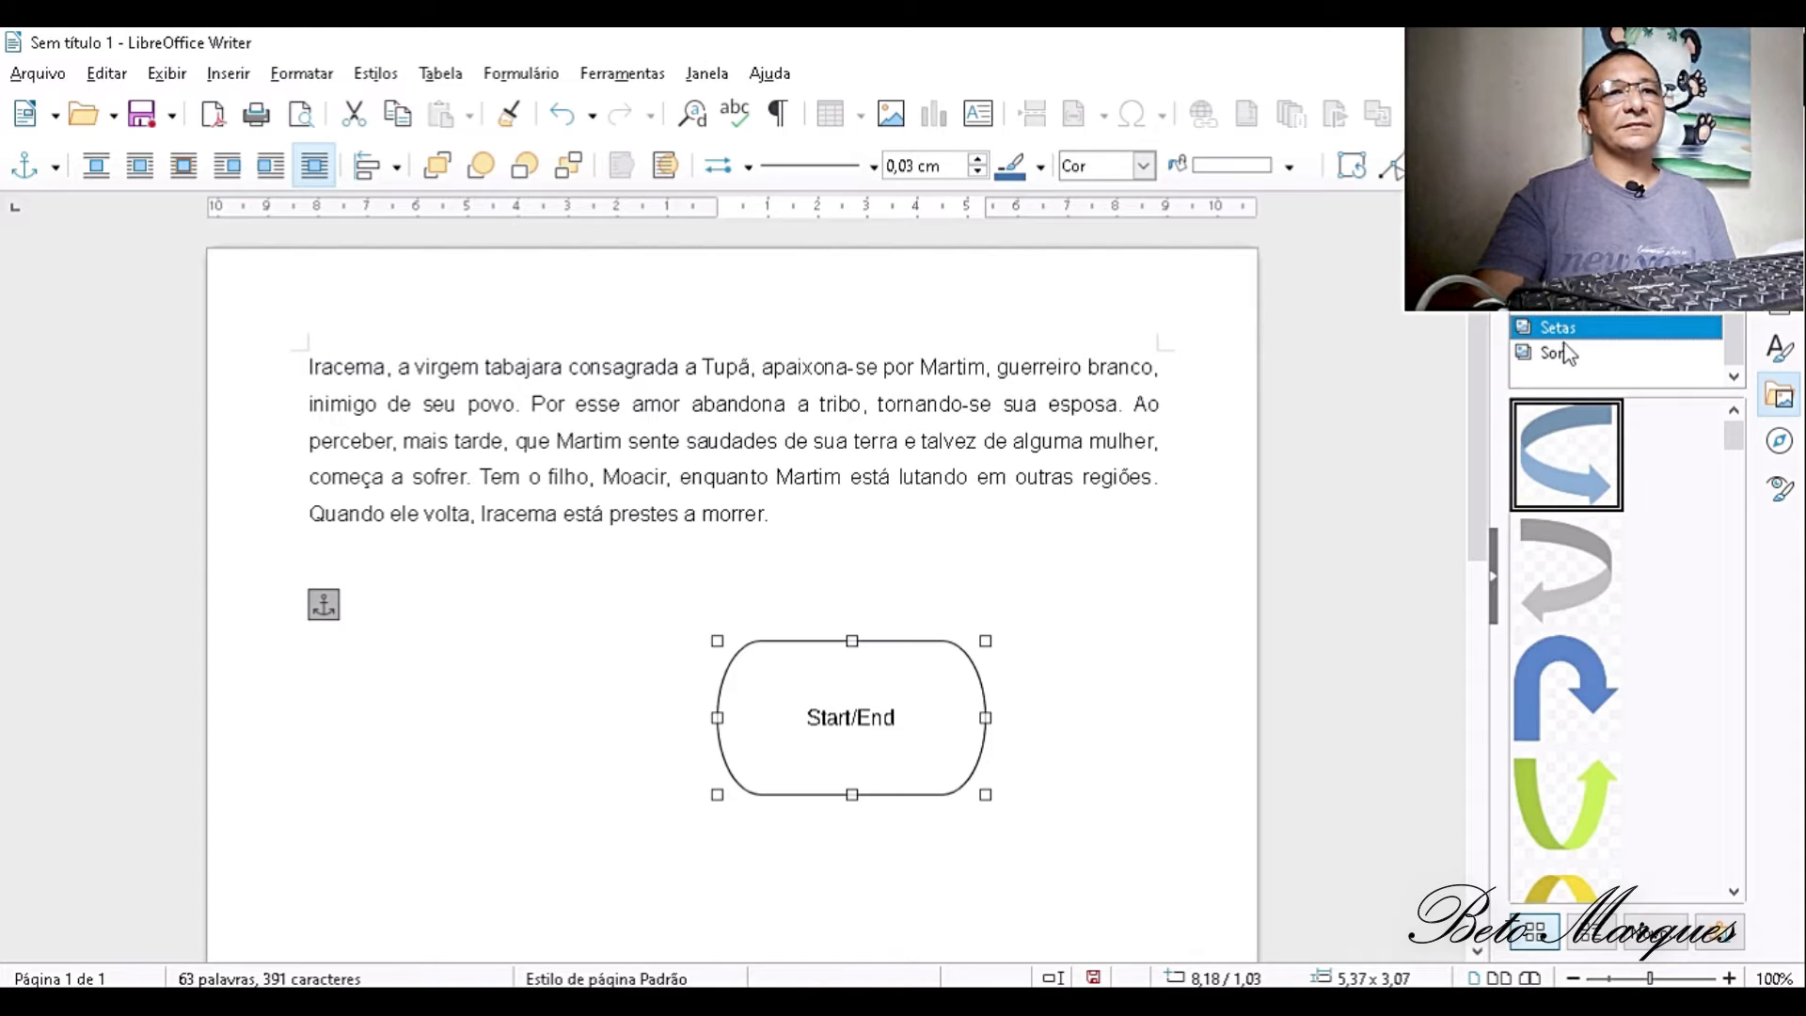
scroll(1642, 637, down, 5)
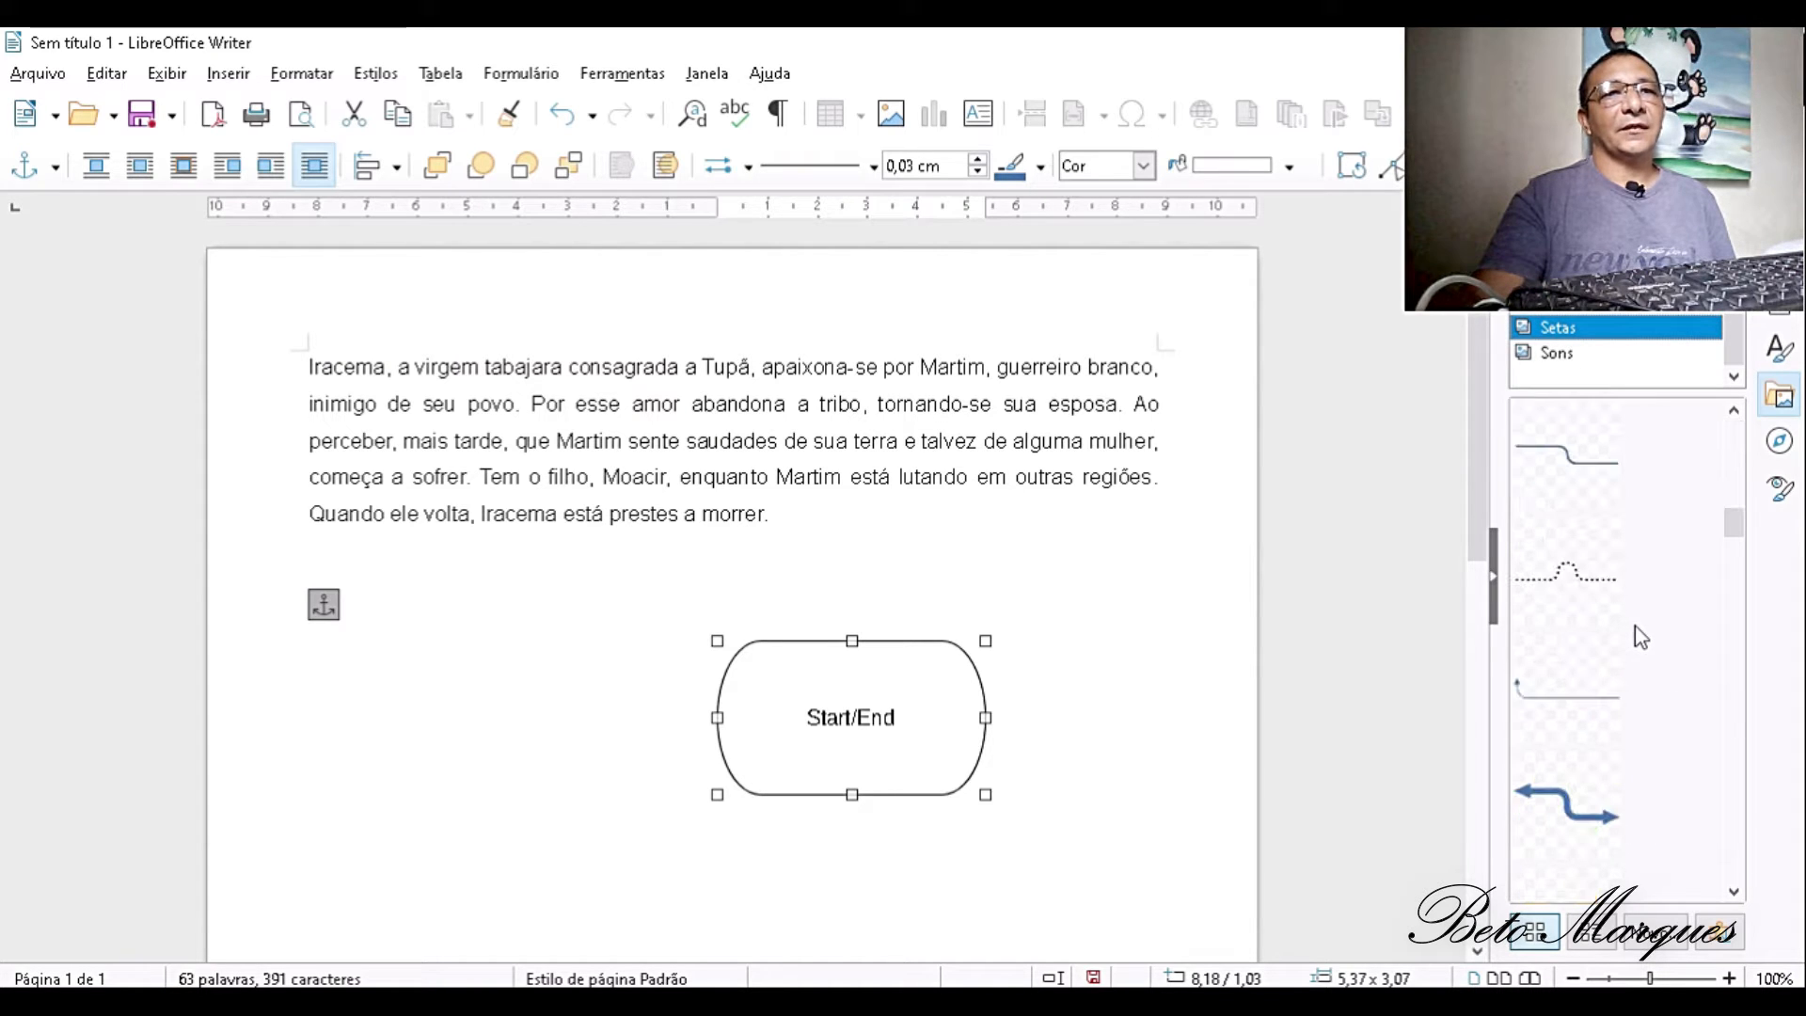
drag(1632, 801, 482, 692)
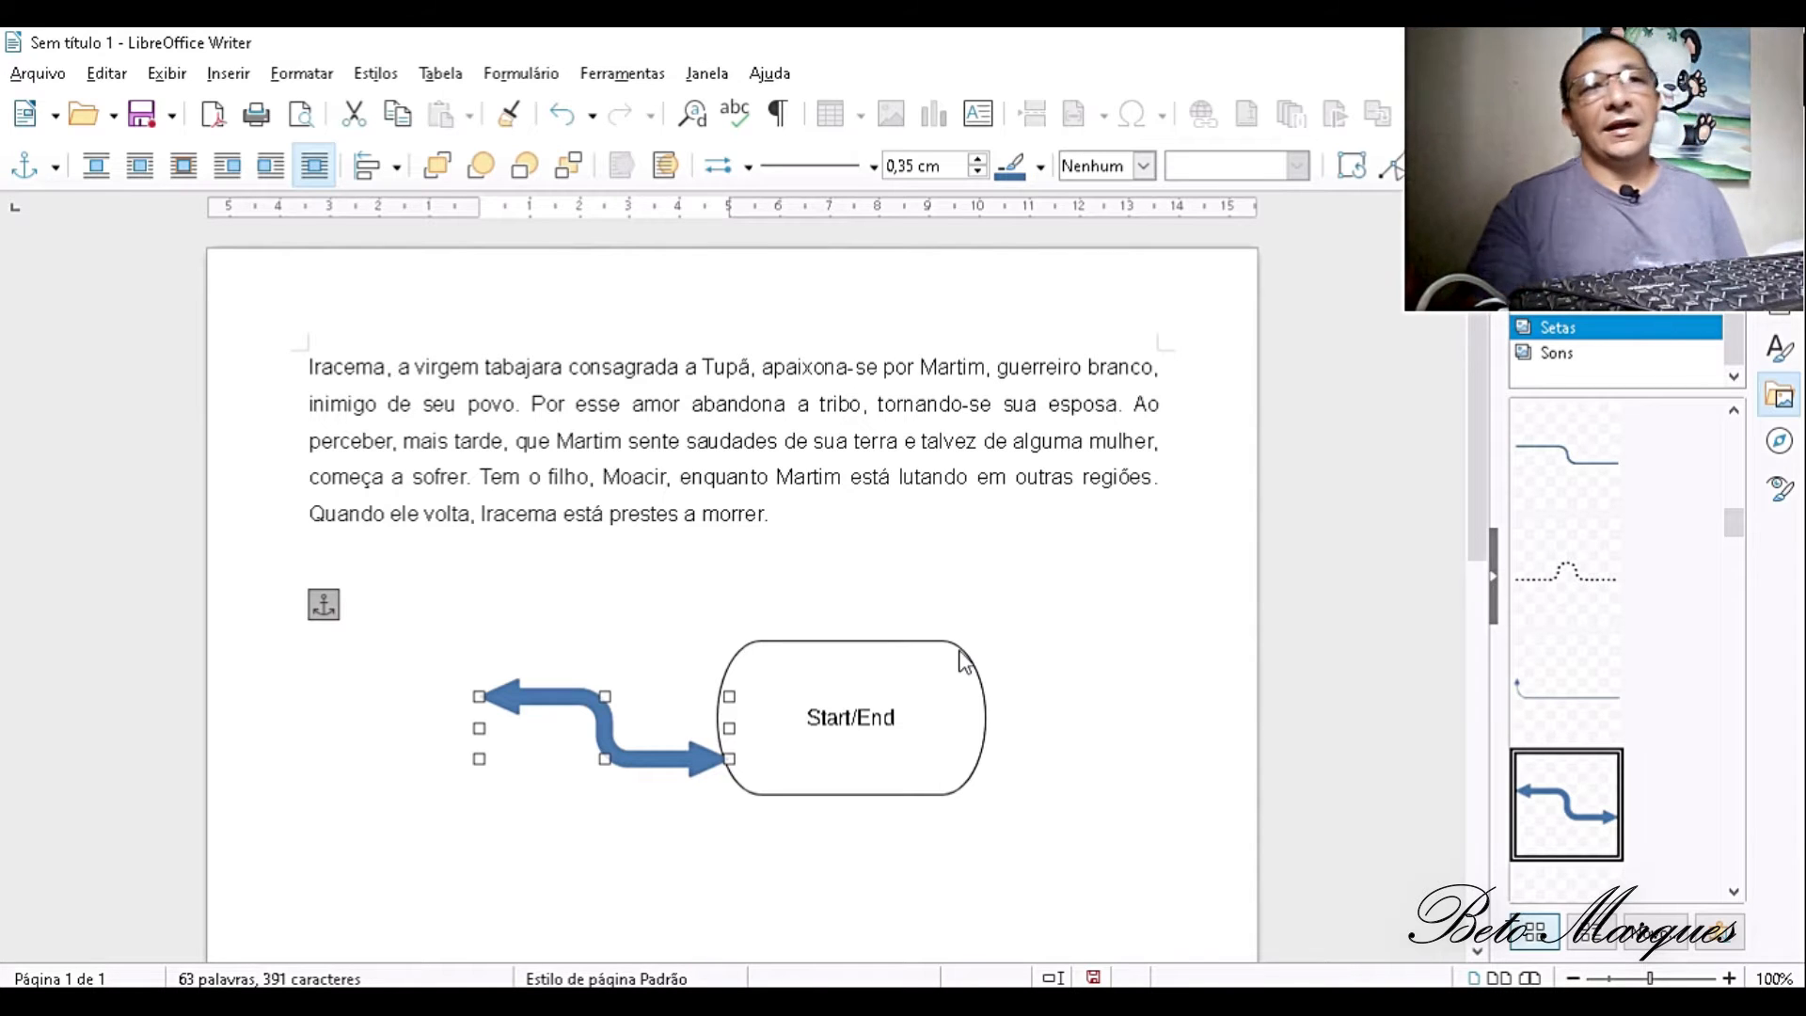
- Delete the Start/End shape and the blue arrow from the page, and close the gallery
click(849, 776)
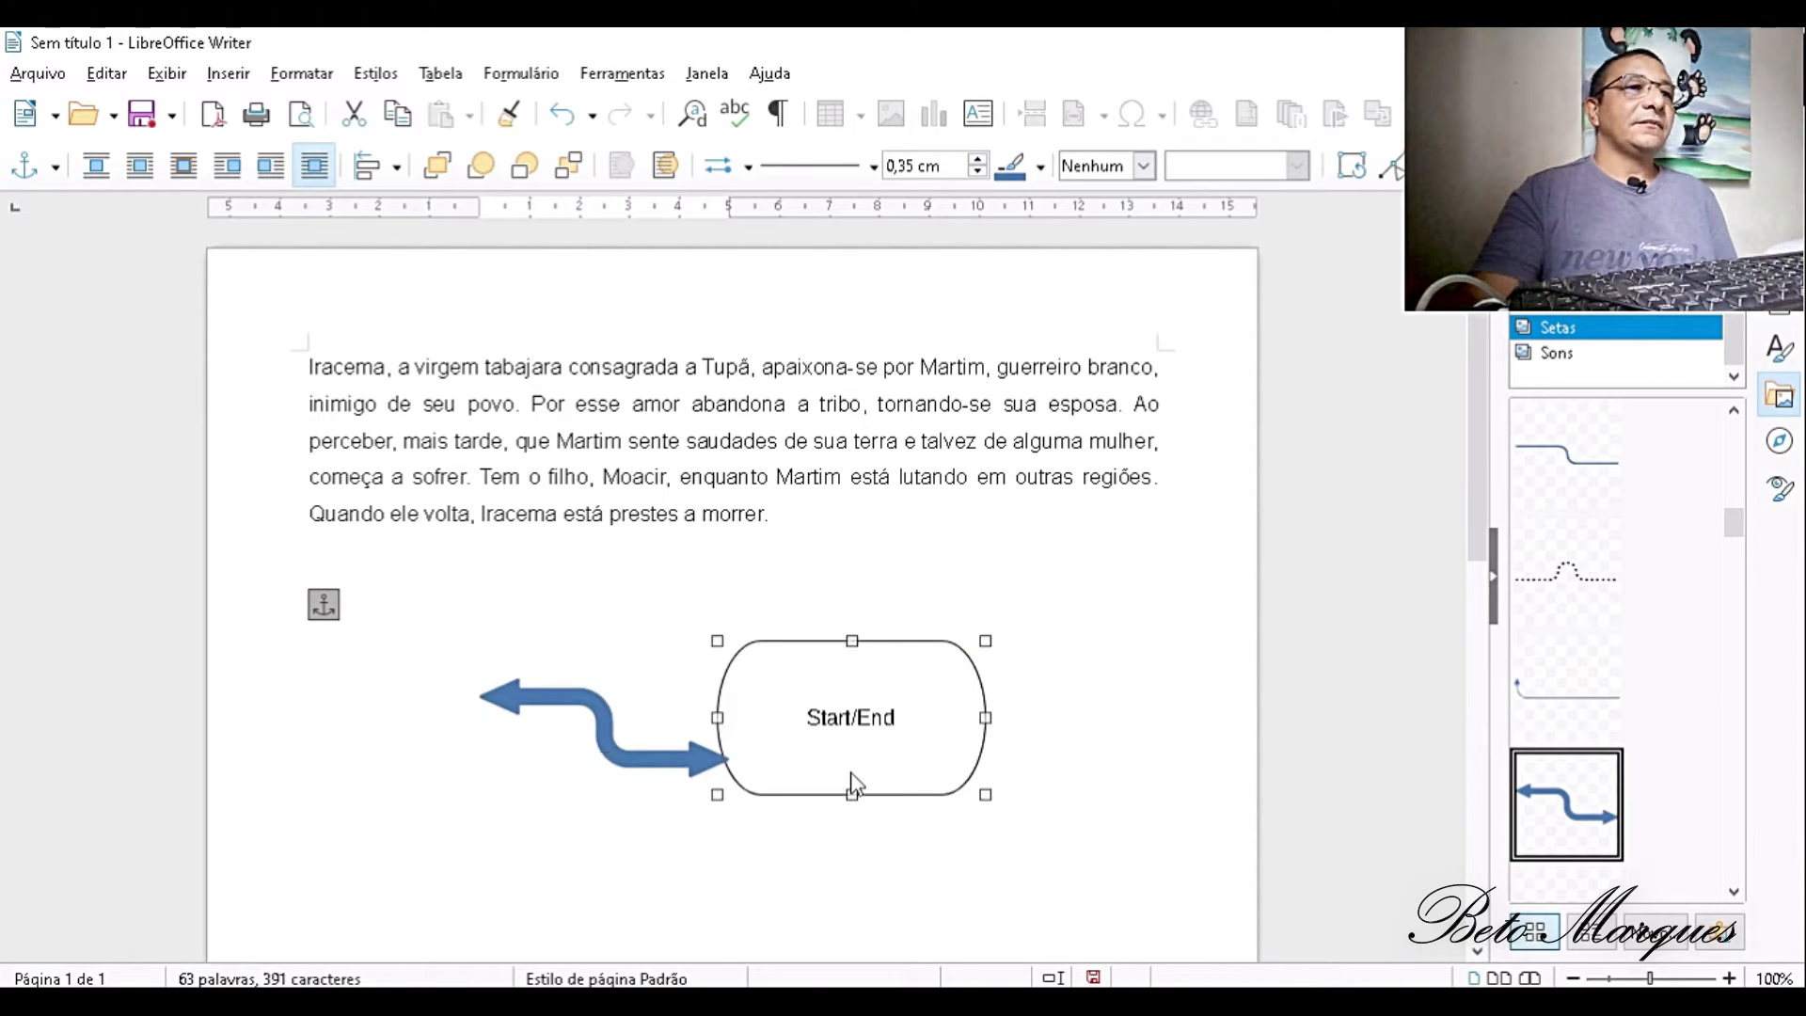
key(Delete)
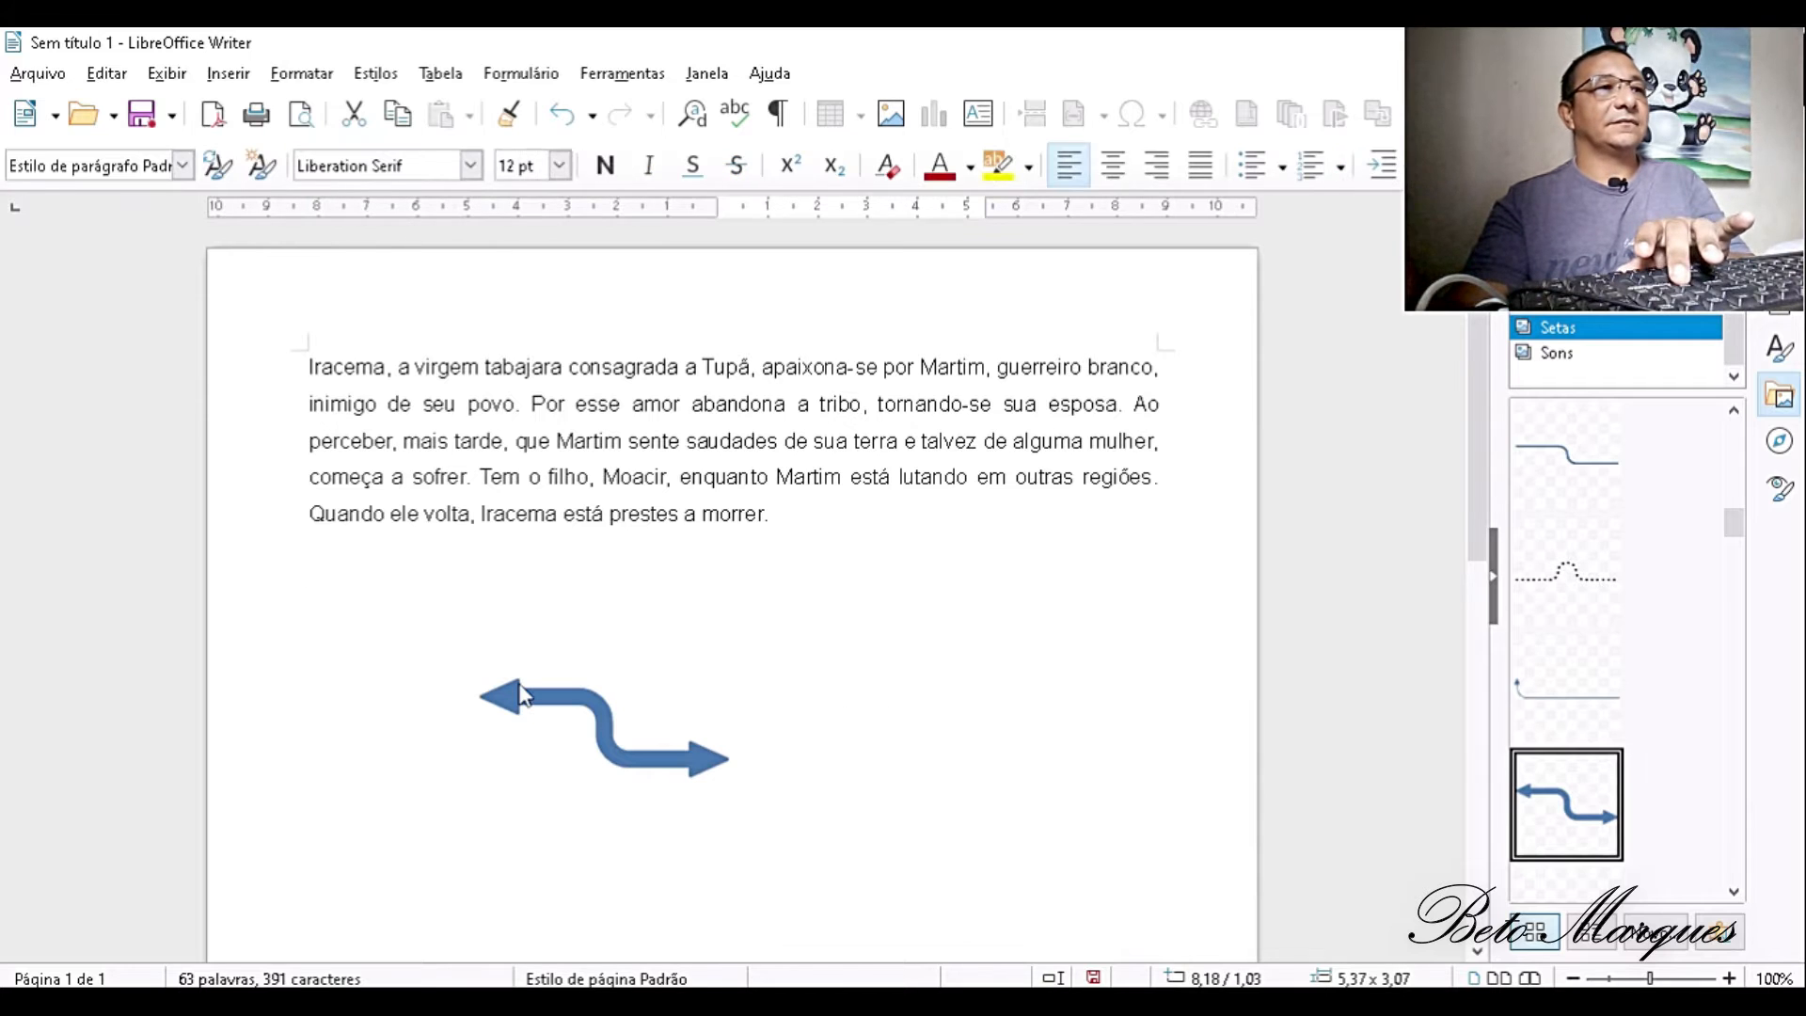
click(519, 694)
key(Delete)
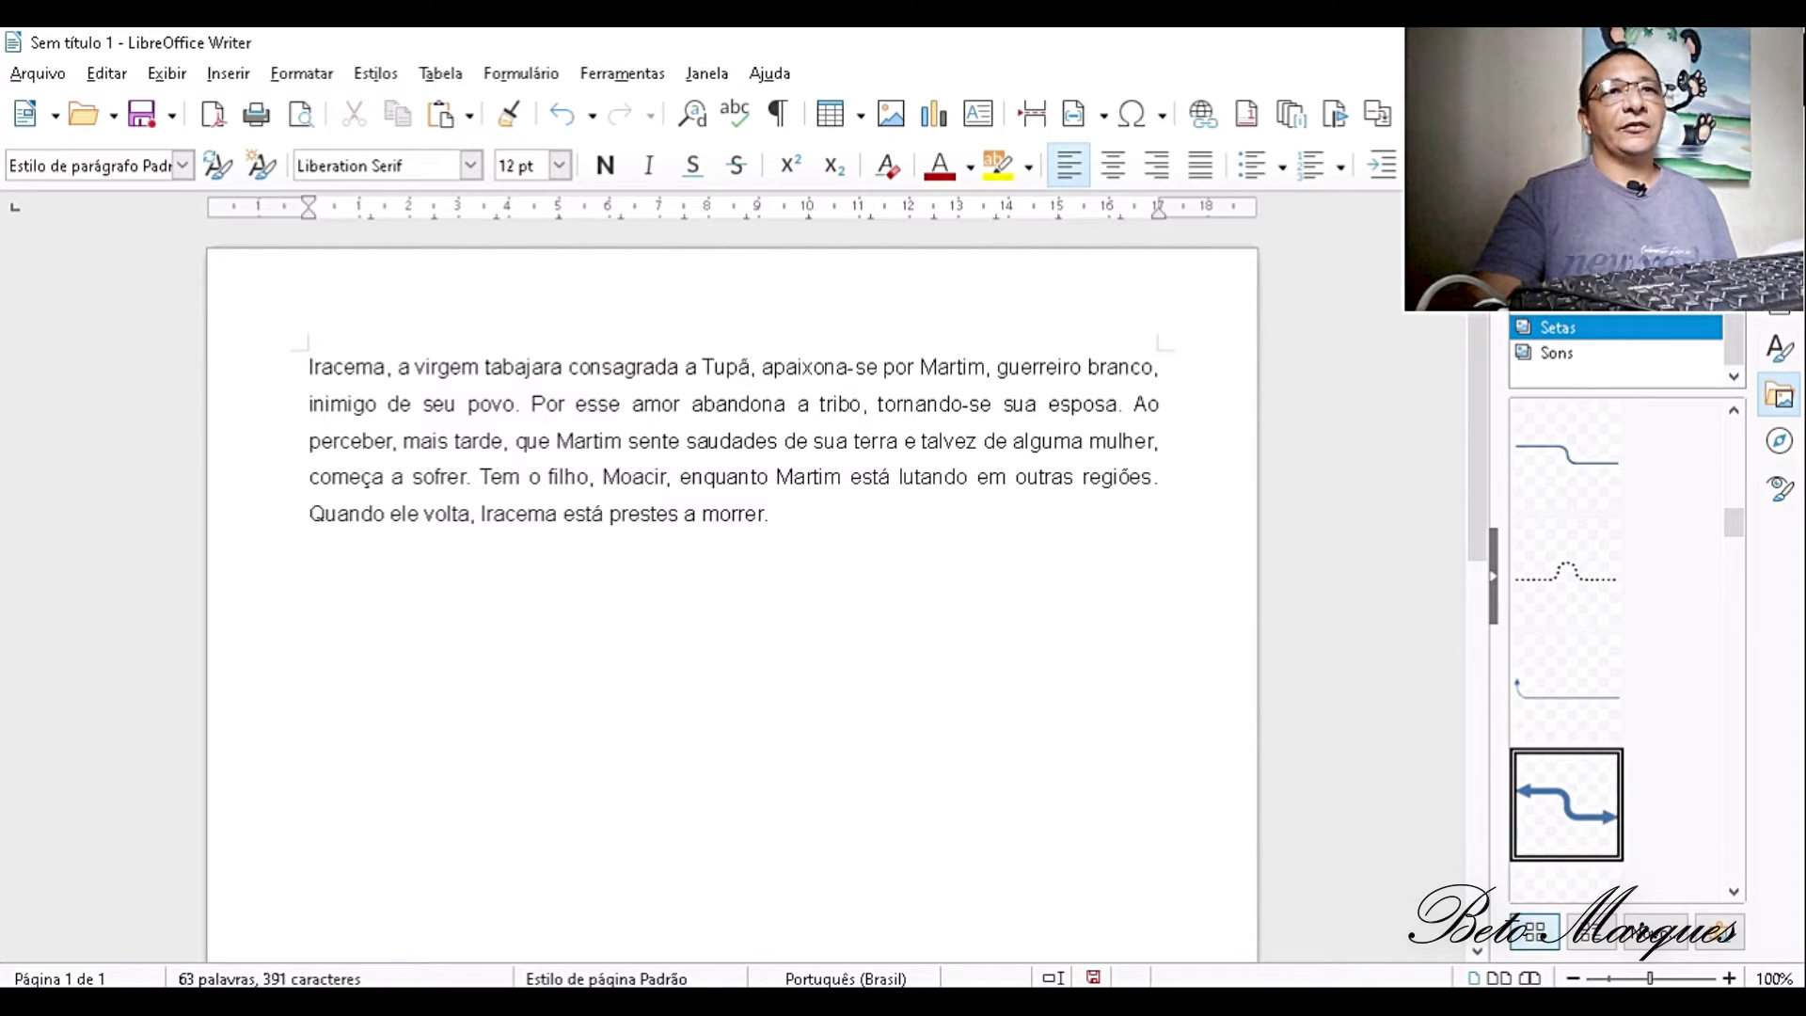
click(1731, 209)
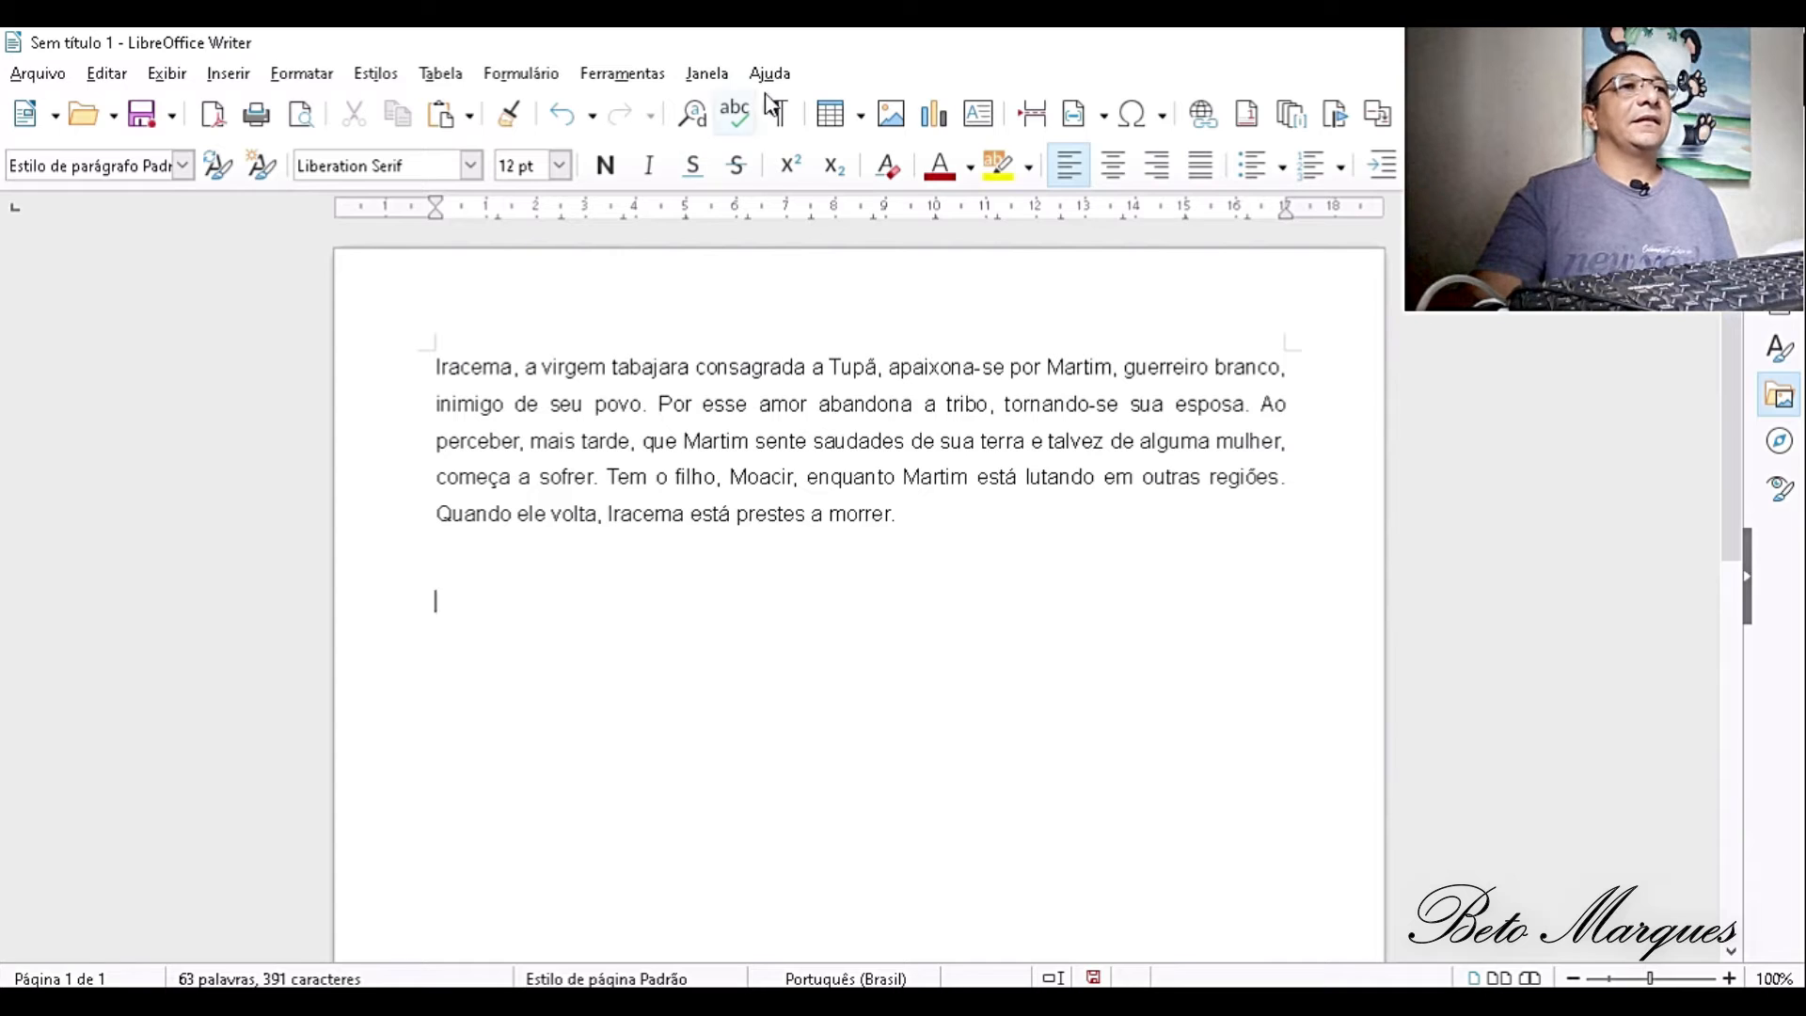
- Insert the picture "images" from the 2011-12-17 folder and move it up to sit just below the paragraph
click(891, 114)
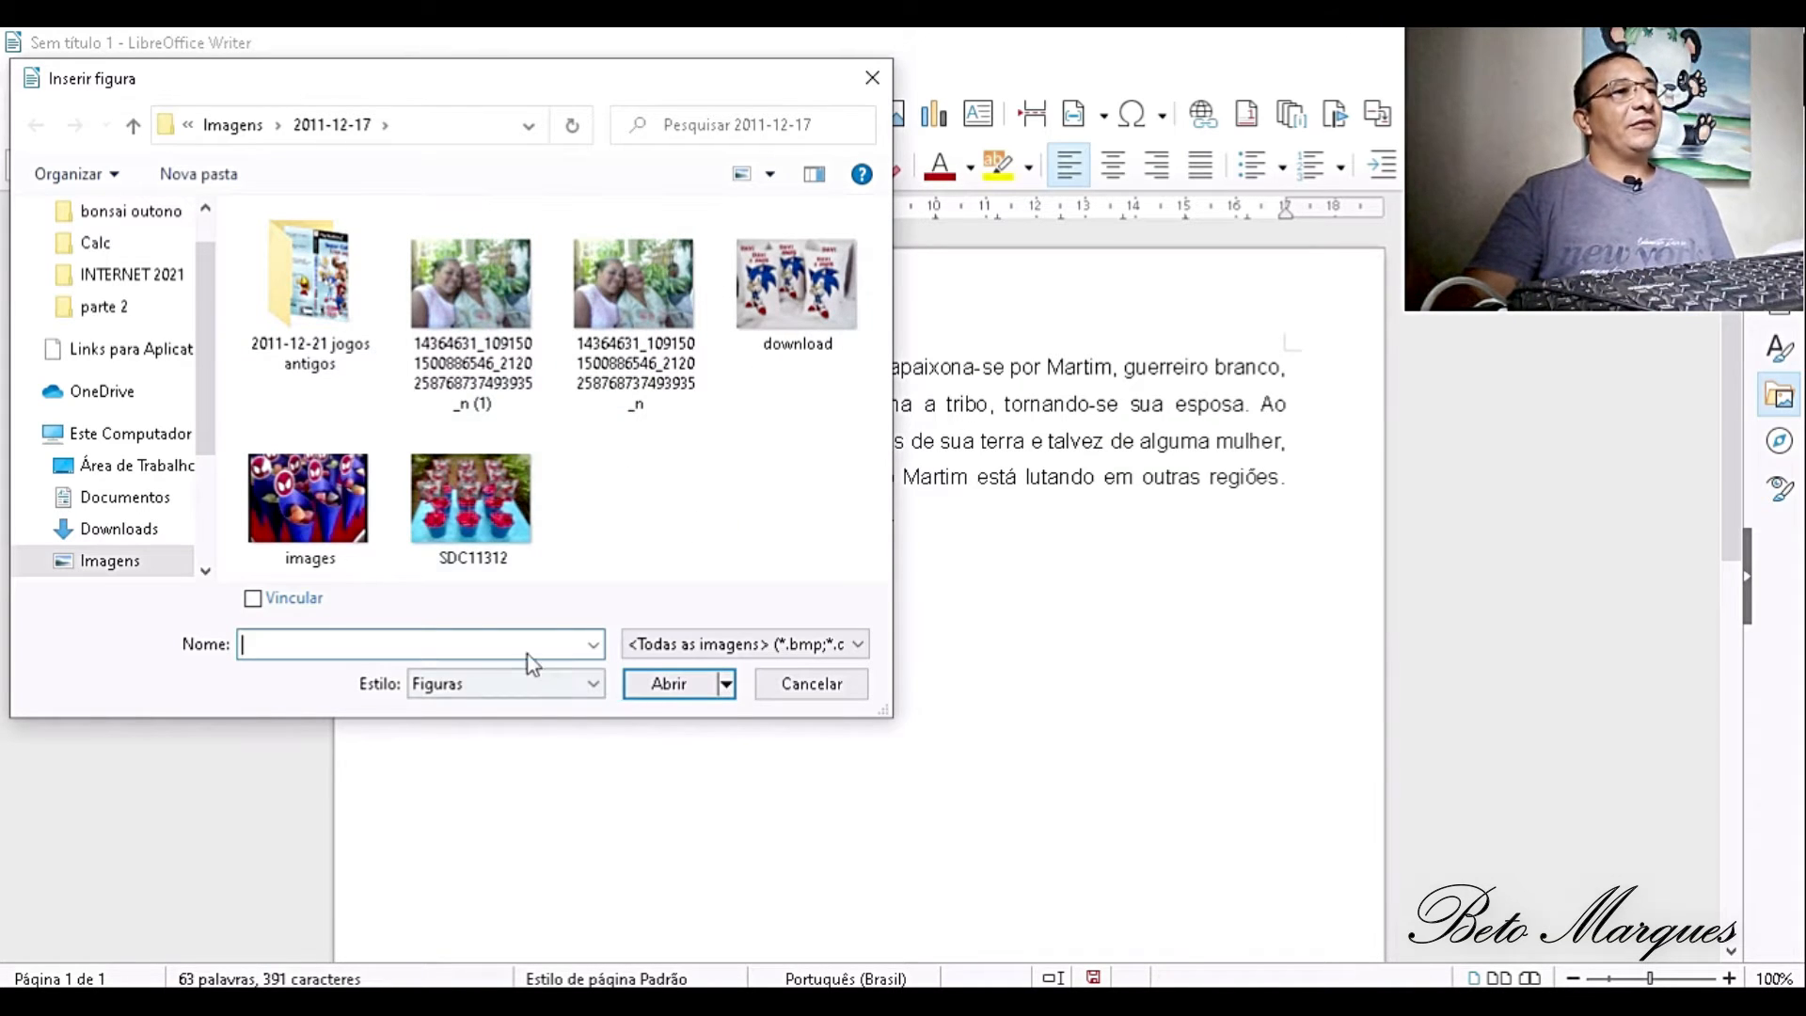
click(344, 499)
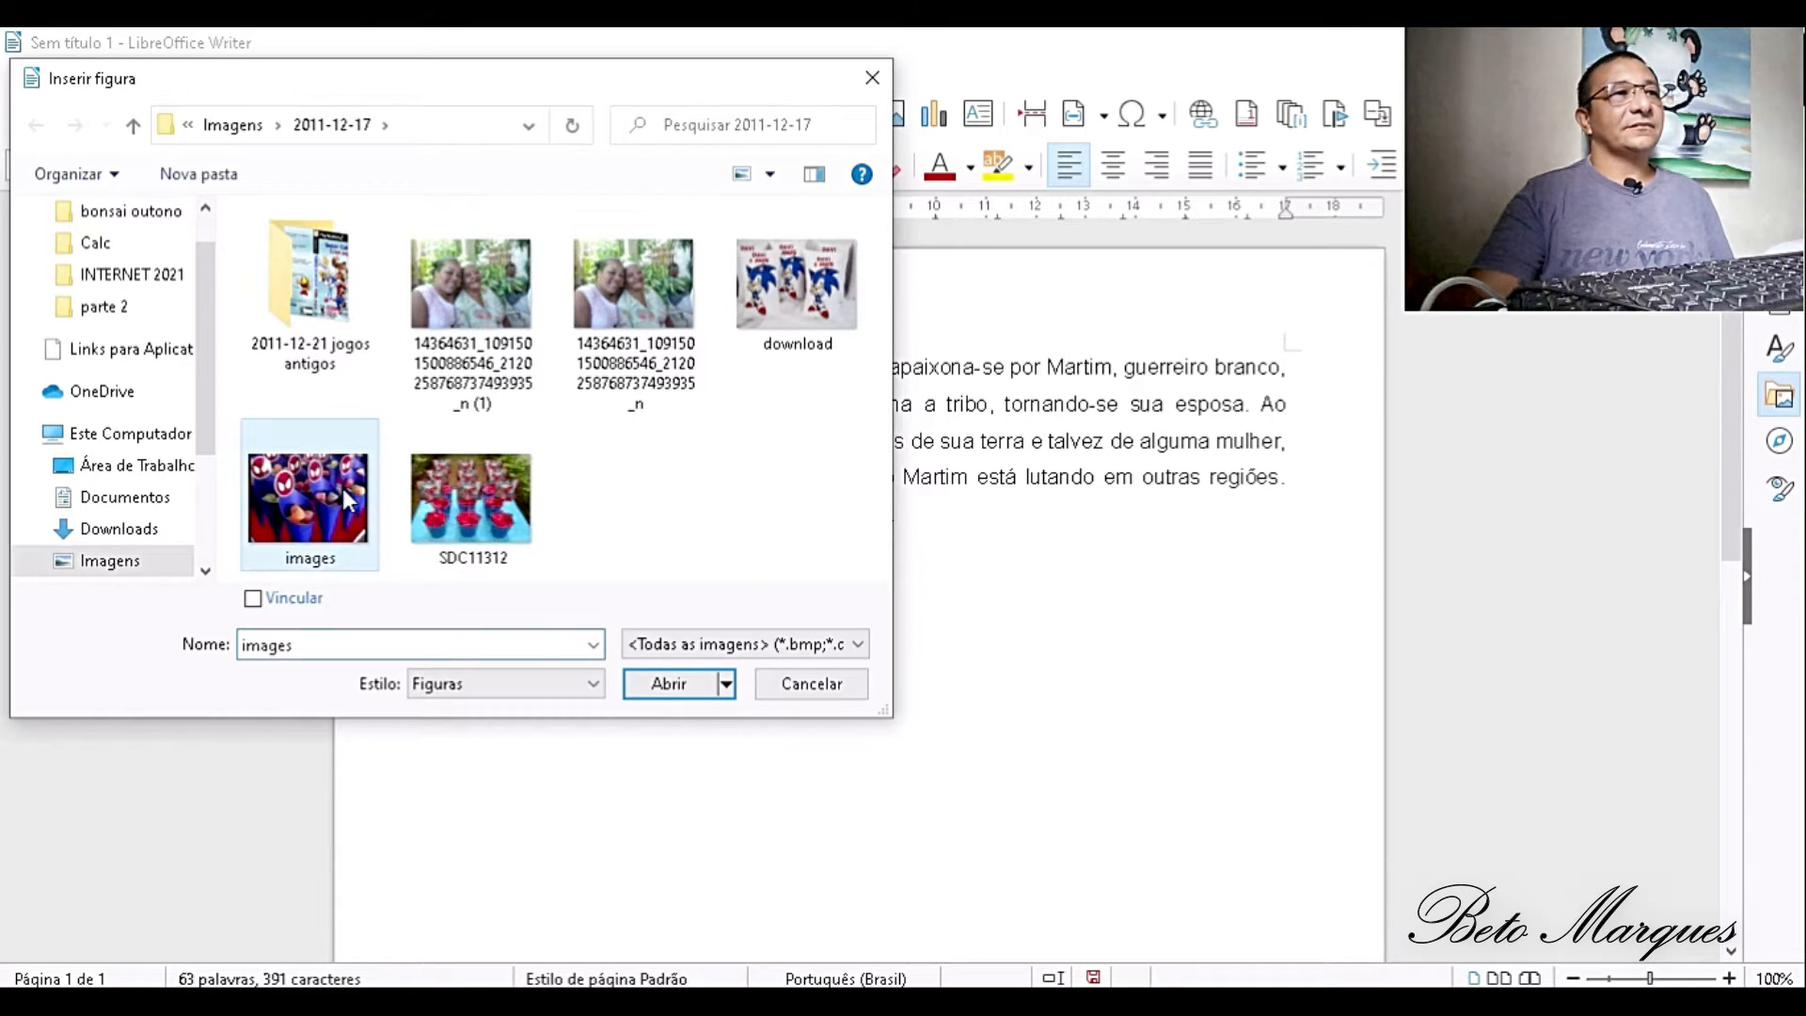
click(666, 685)
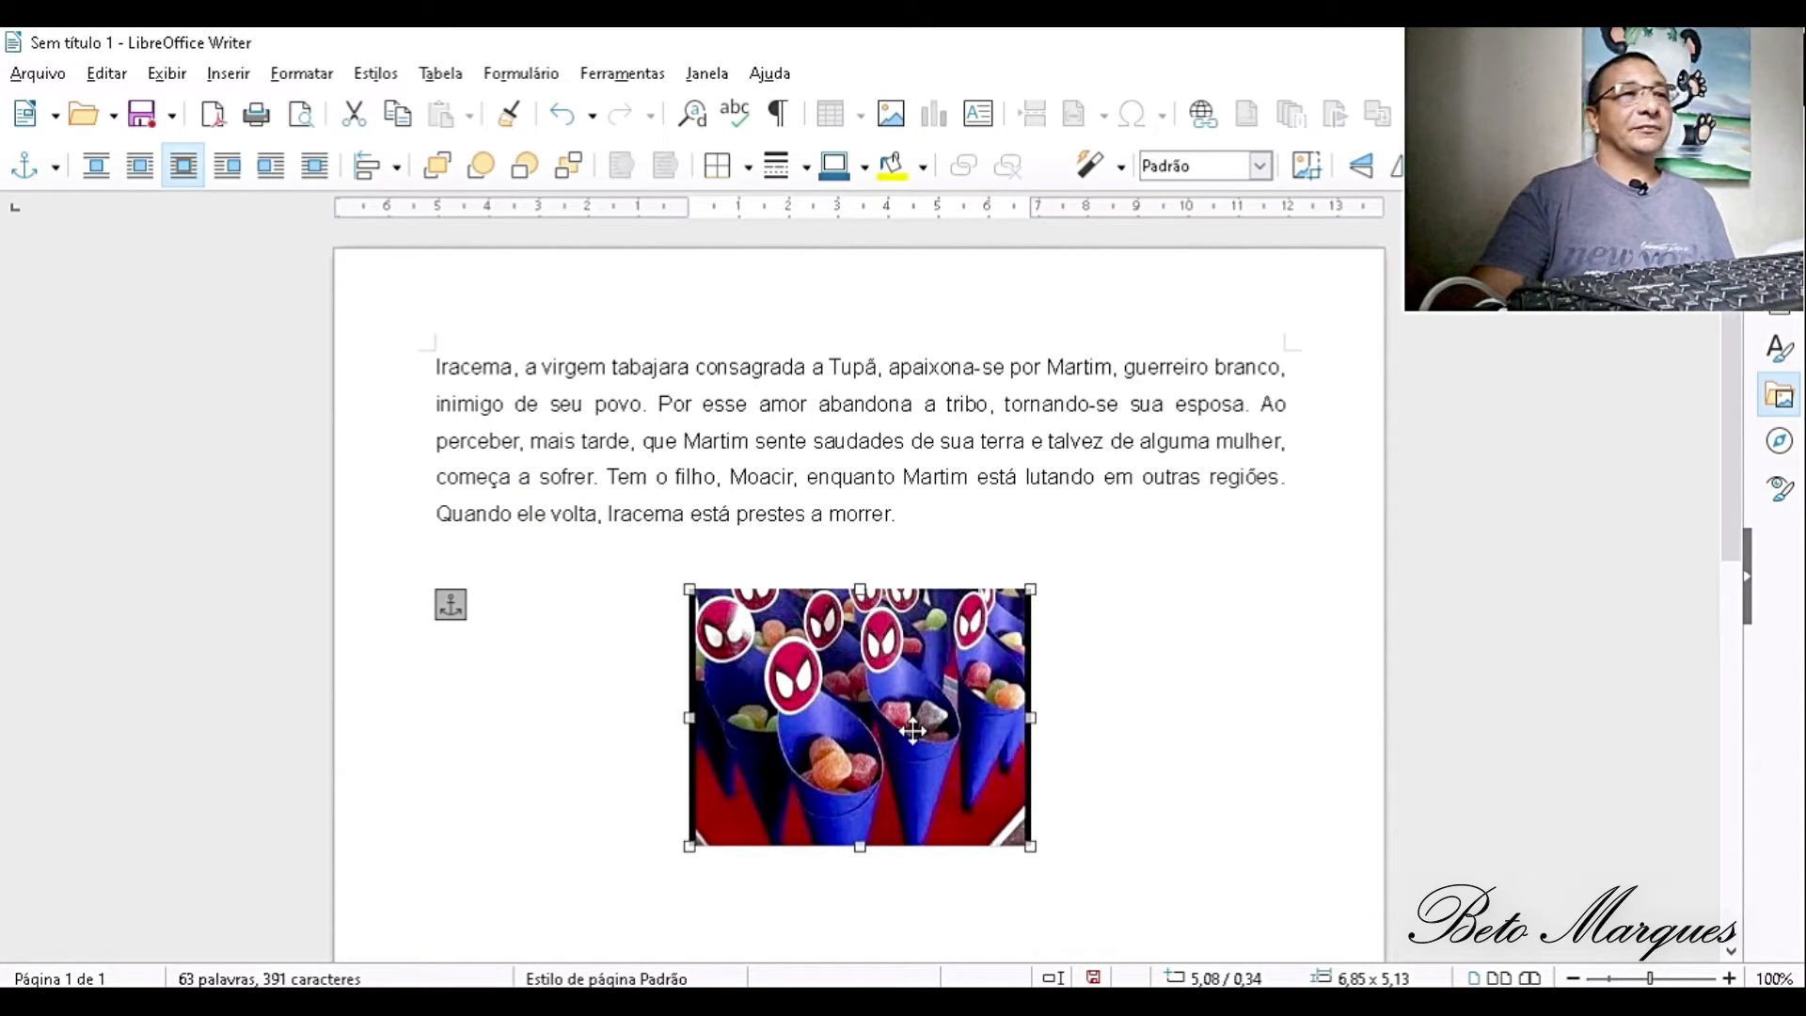
drag(913, 731, 912, 693)
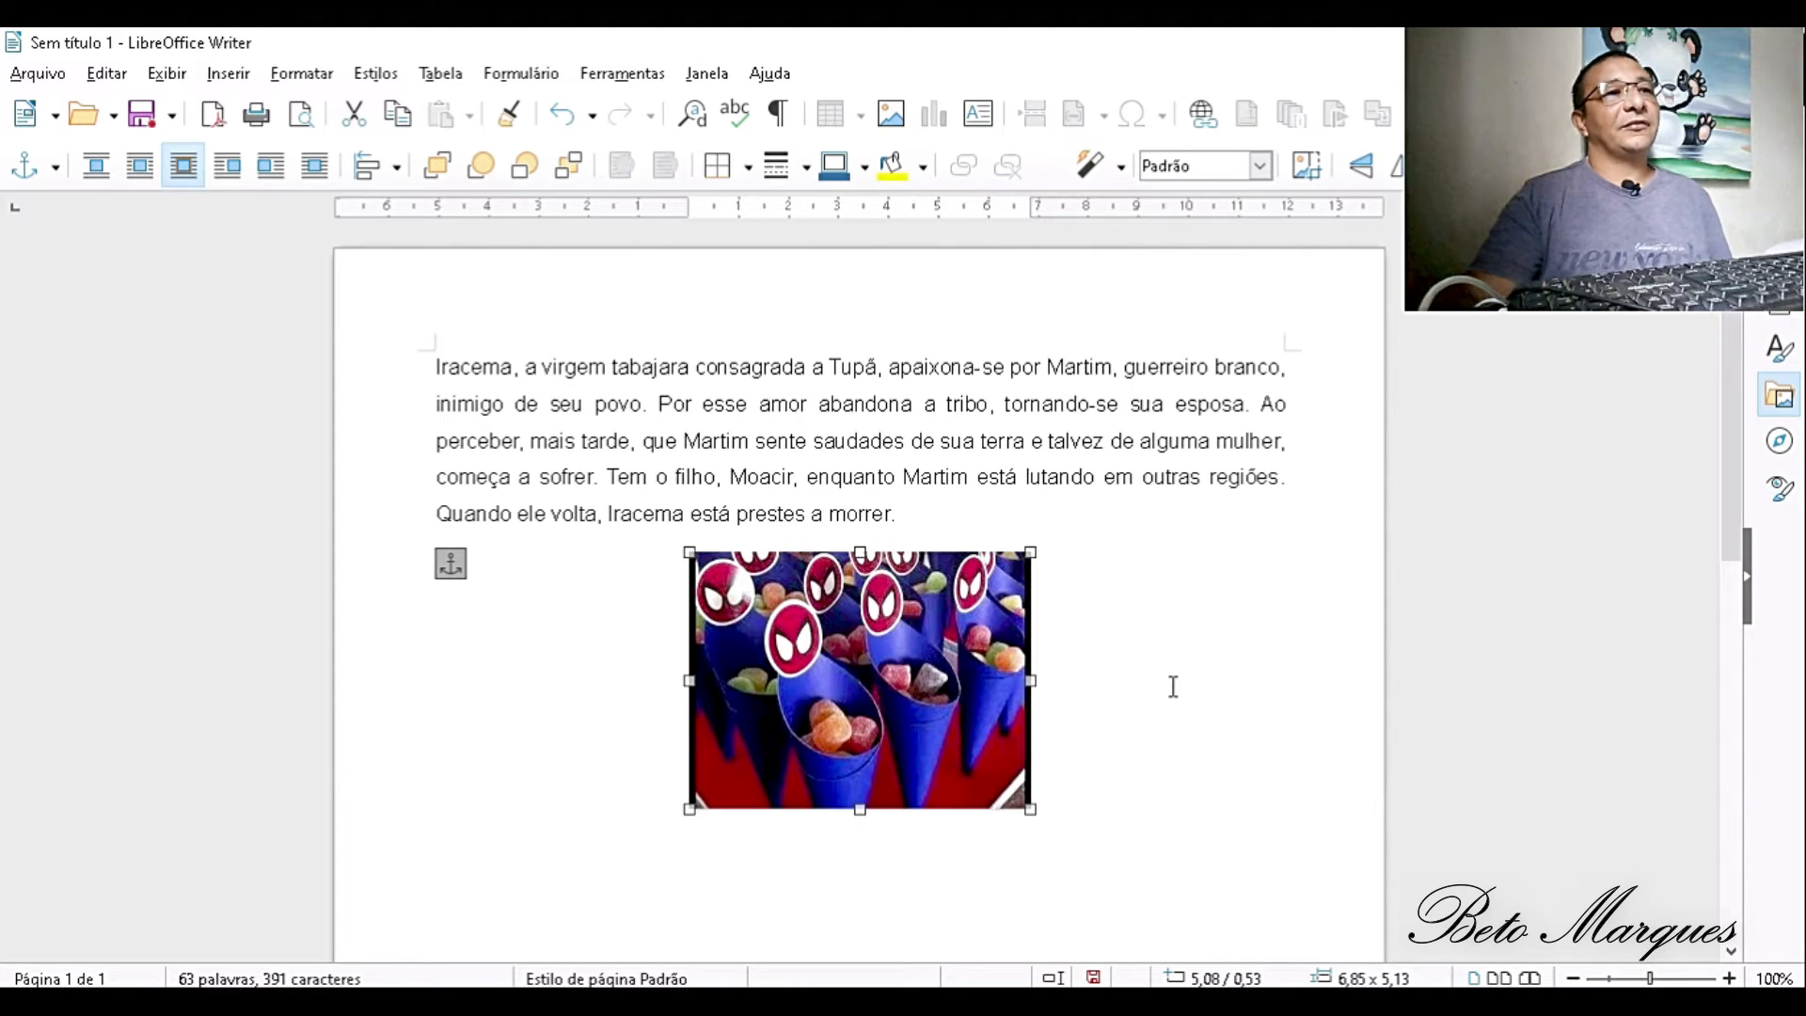
- Review the picture's size, anchor and naming properties, set its text wrapping to Desativar, and test it by moving the picture into the paragraph and back
double_click(898, 643)
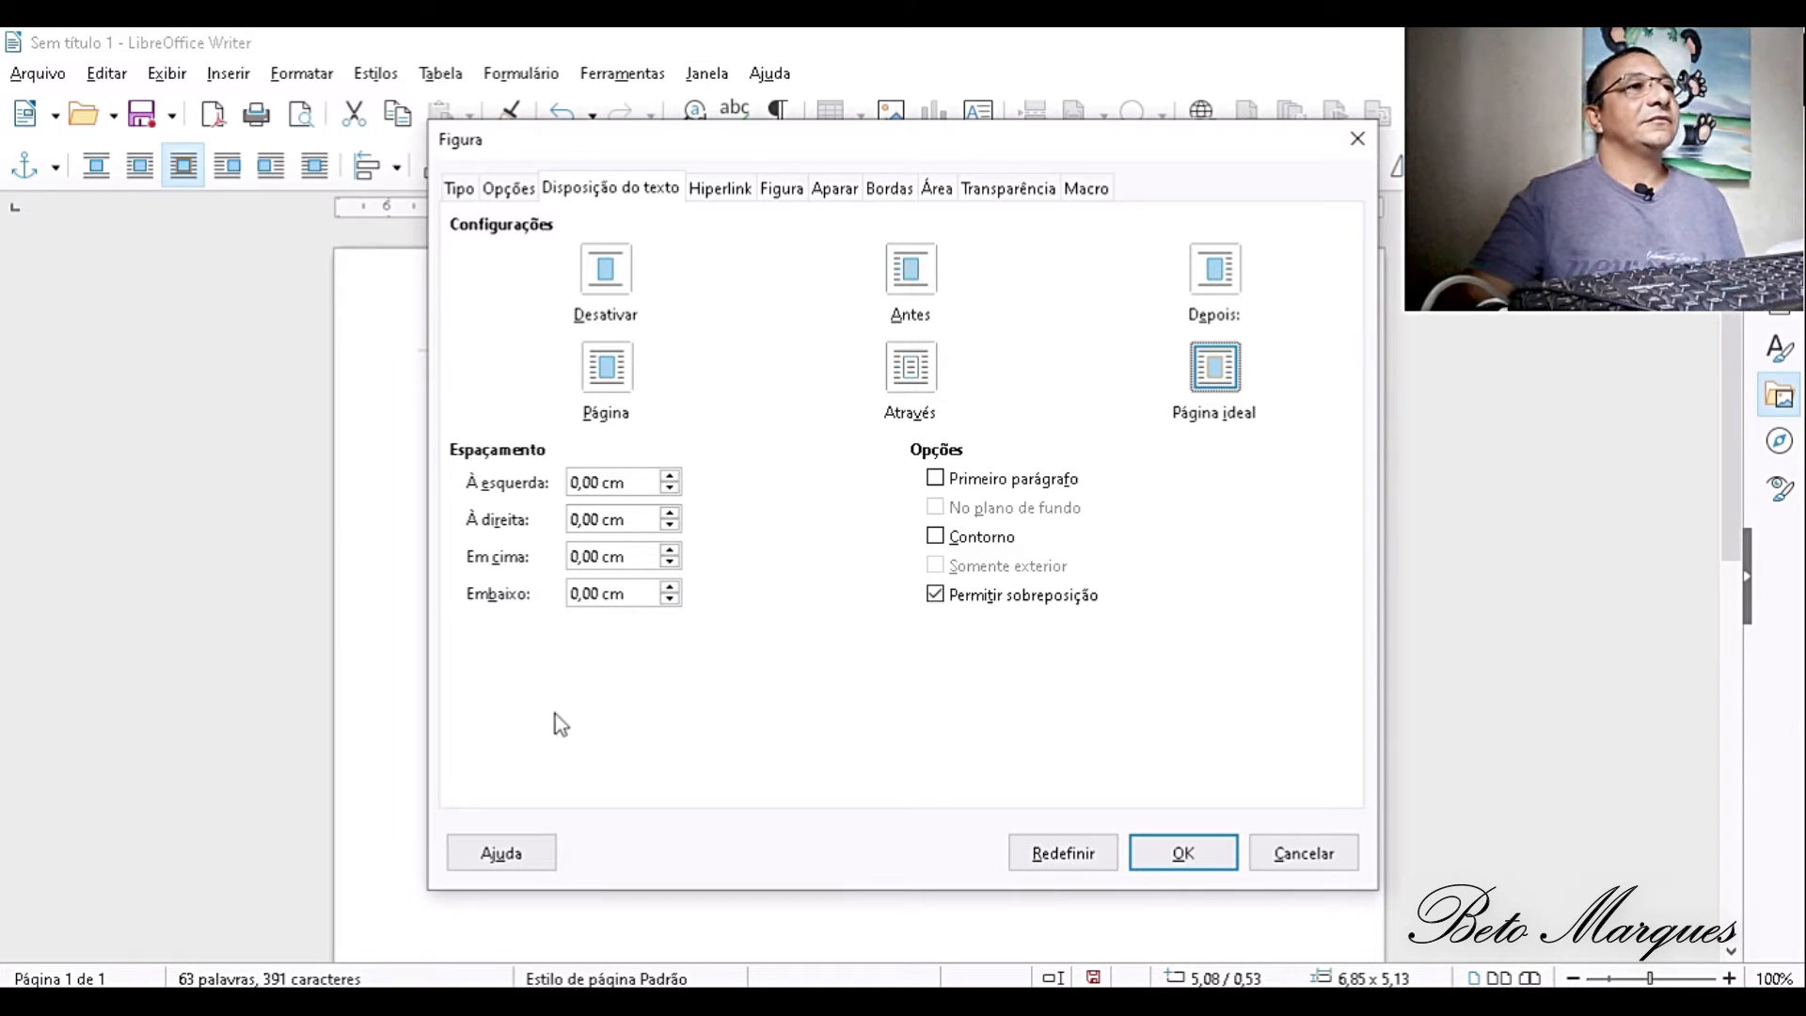
click(460, 191)
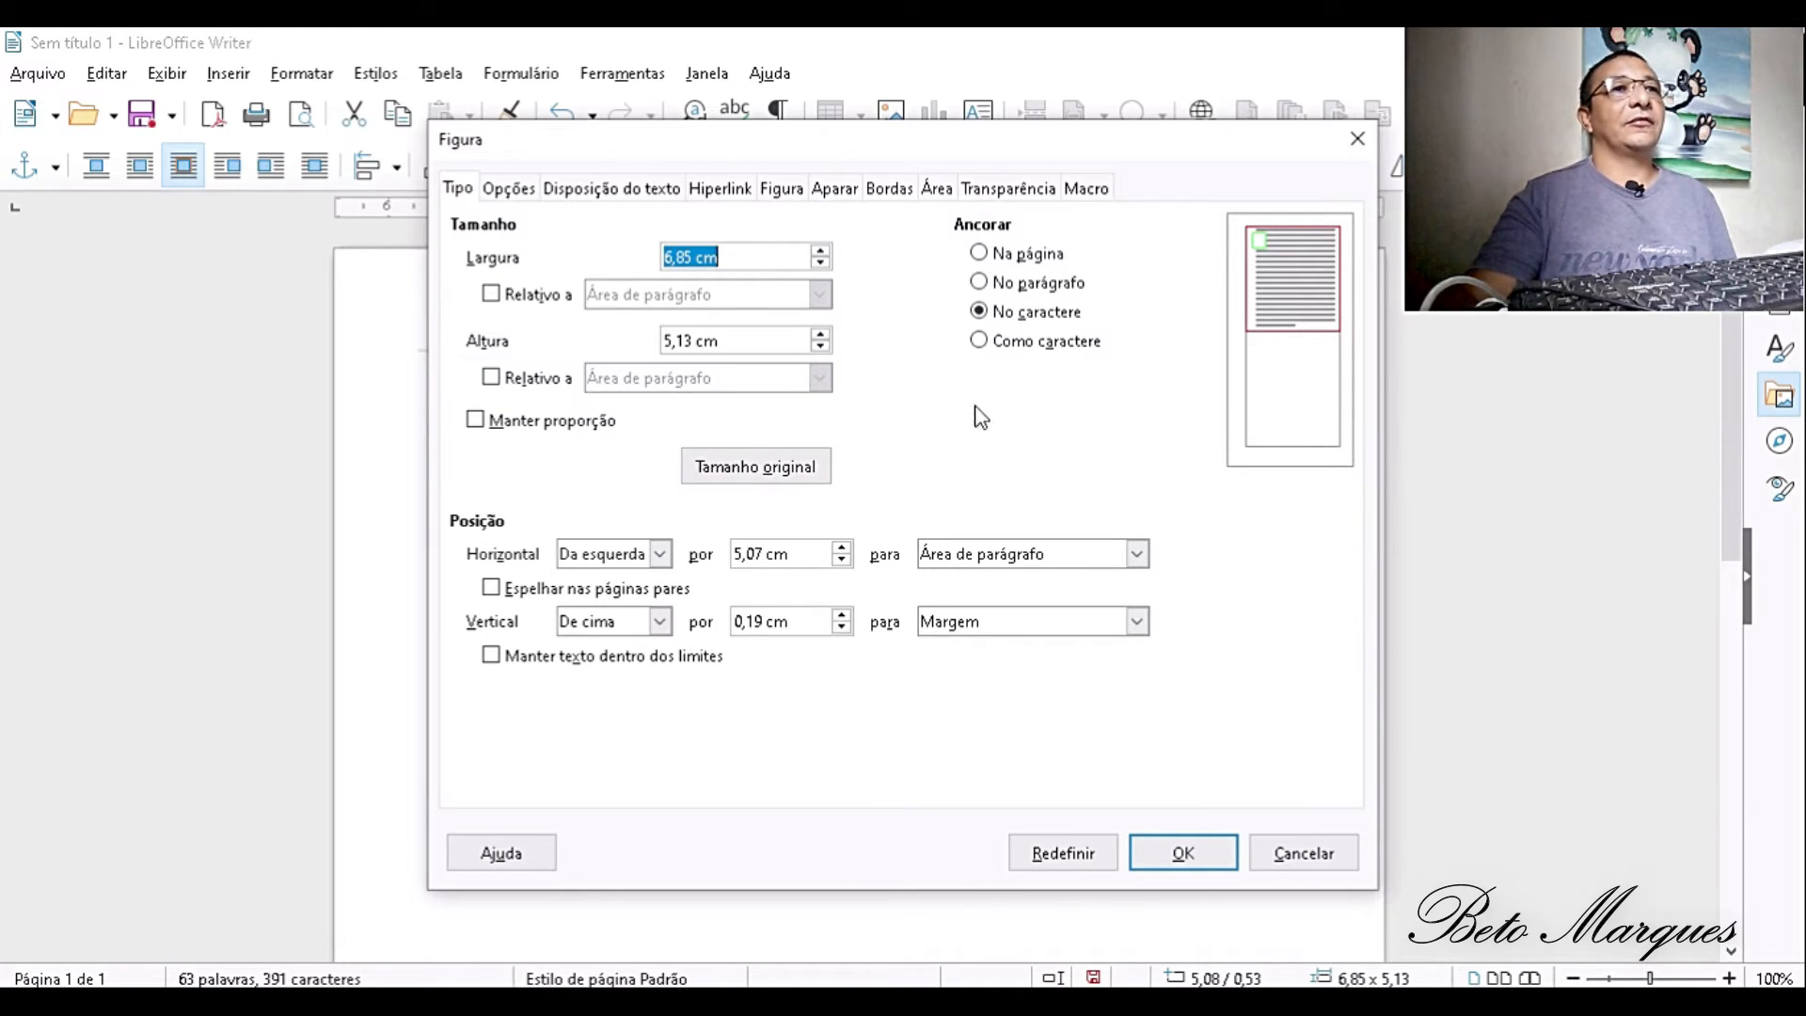
click(510, 200)
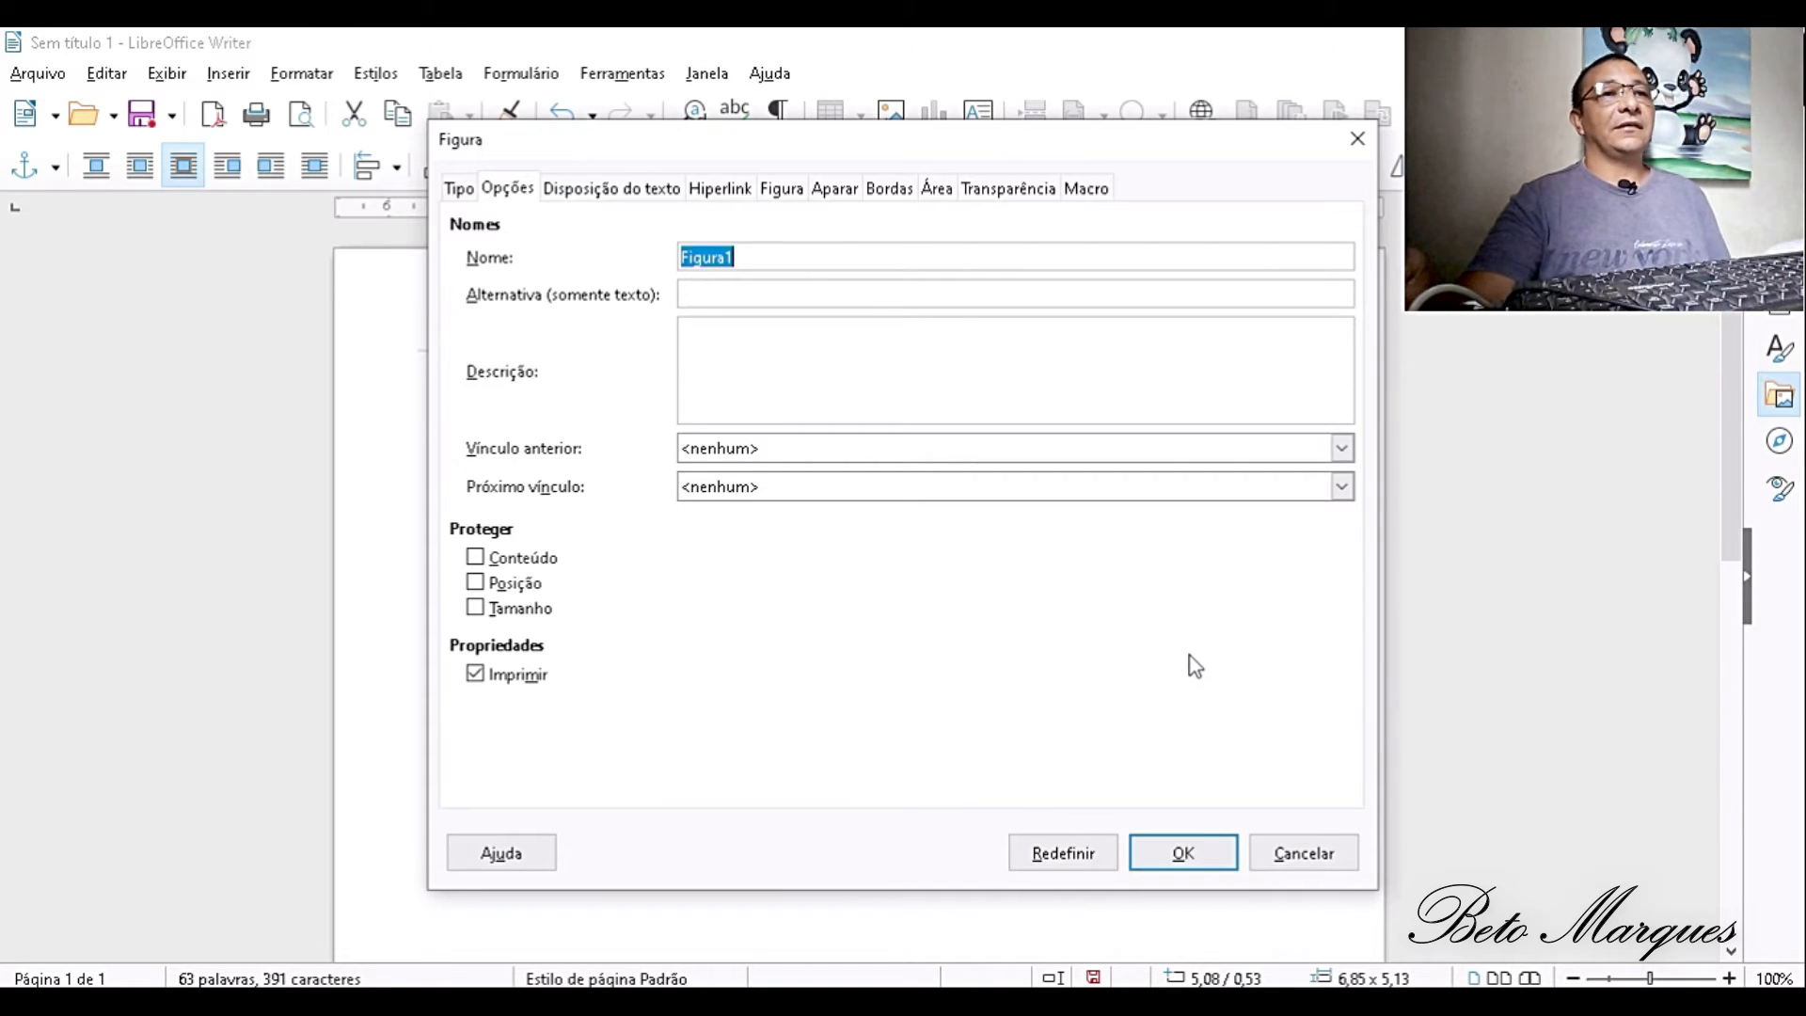
key(Return)
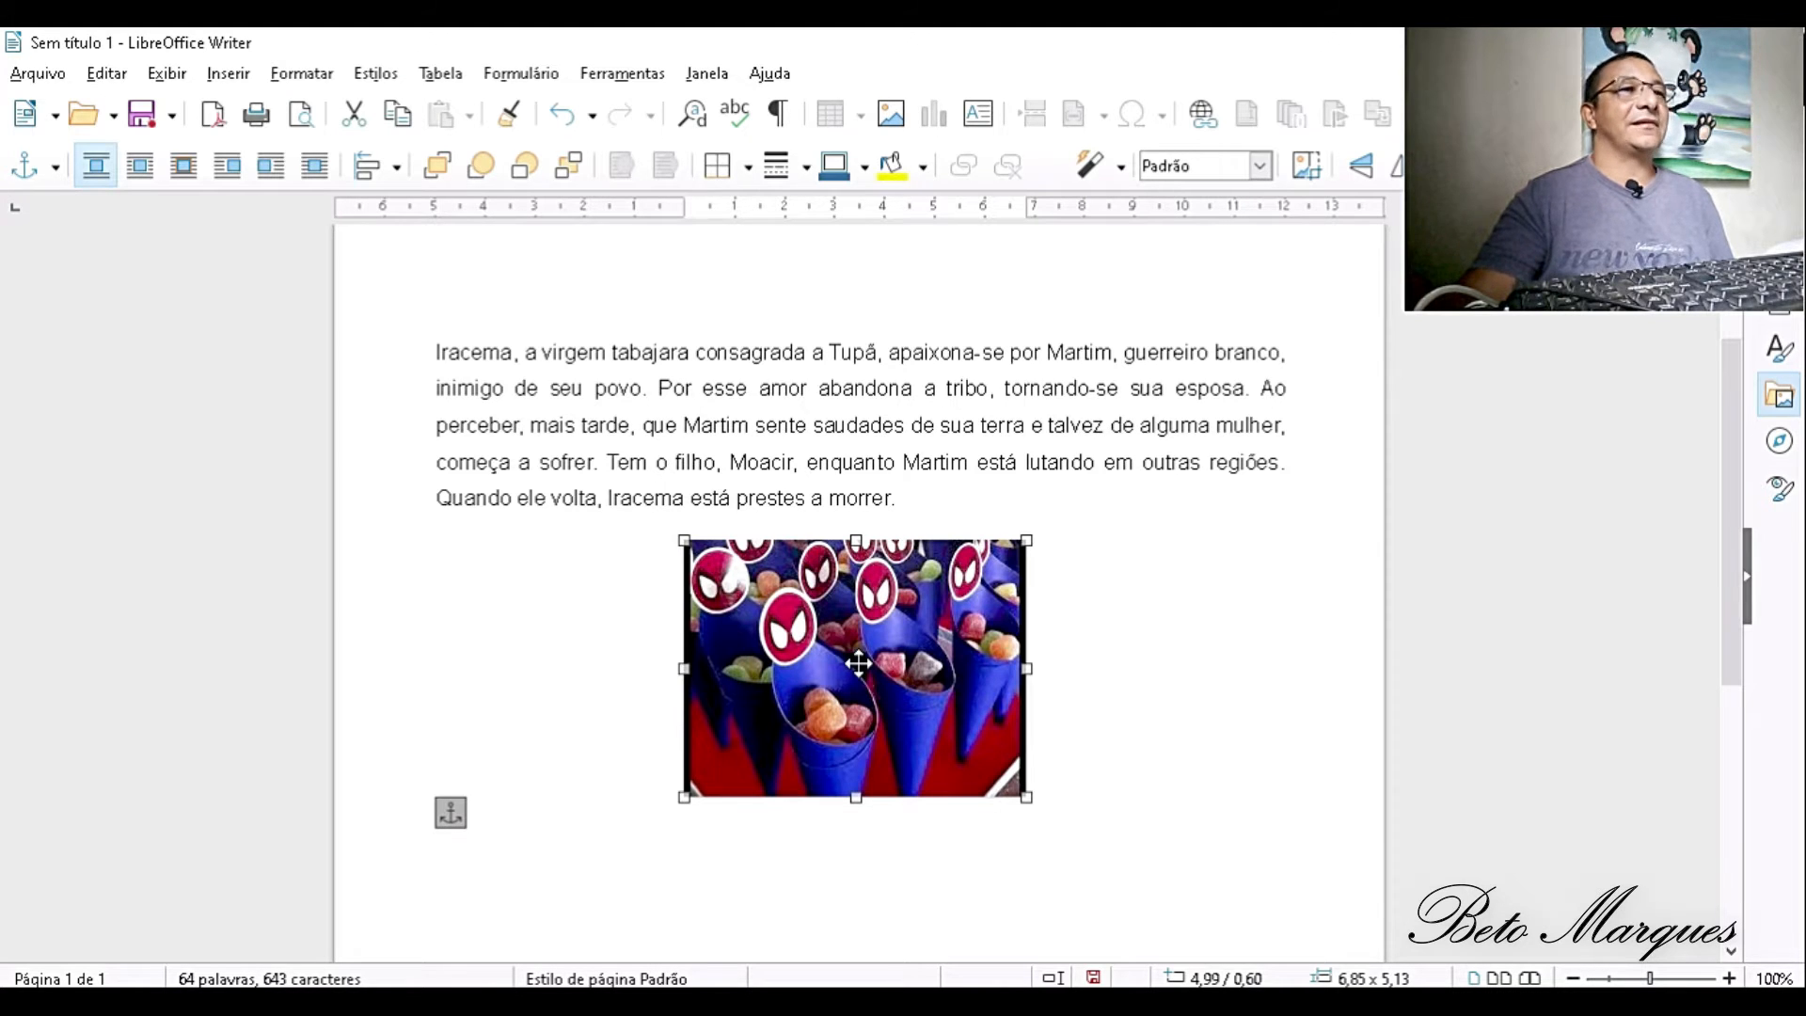
drag(859, 663, 851, 544)
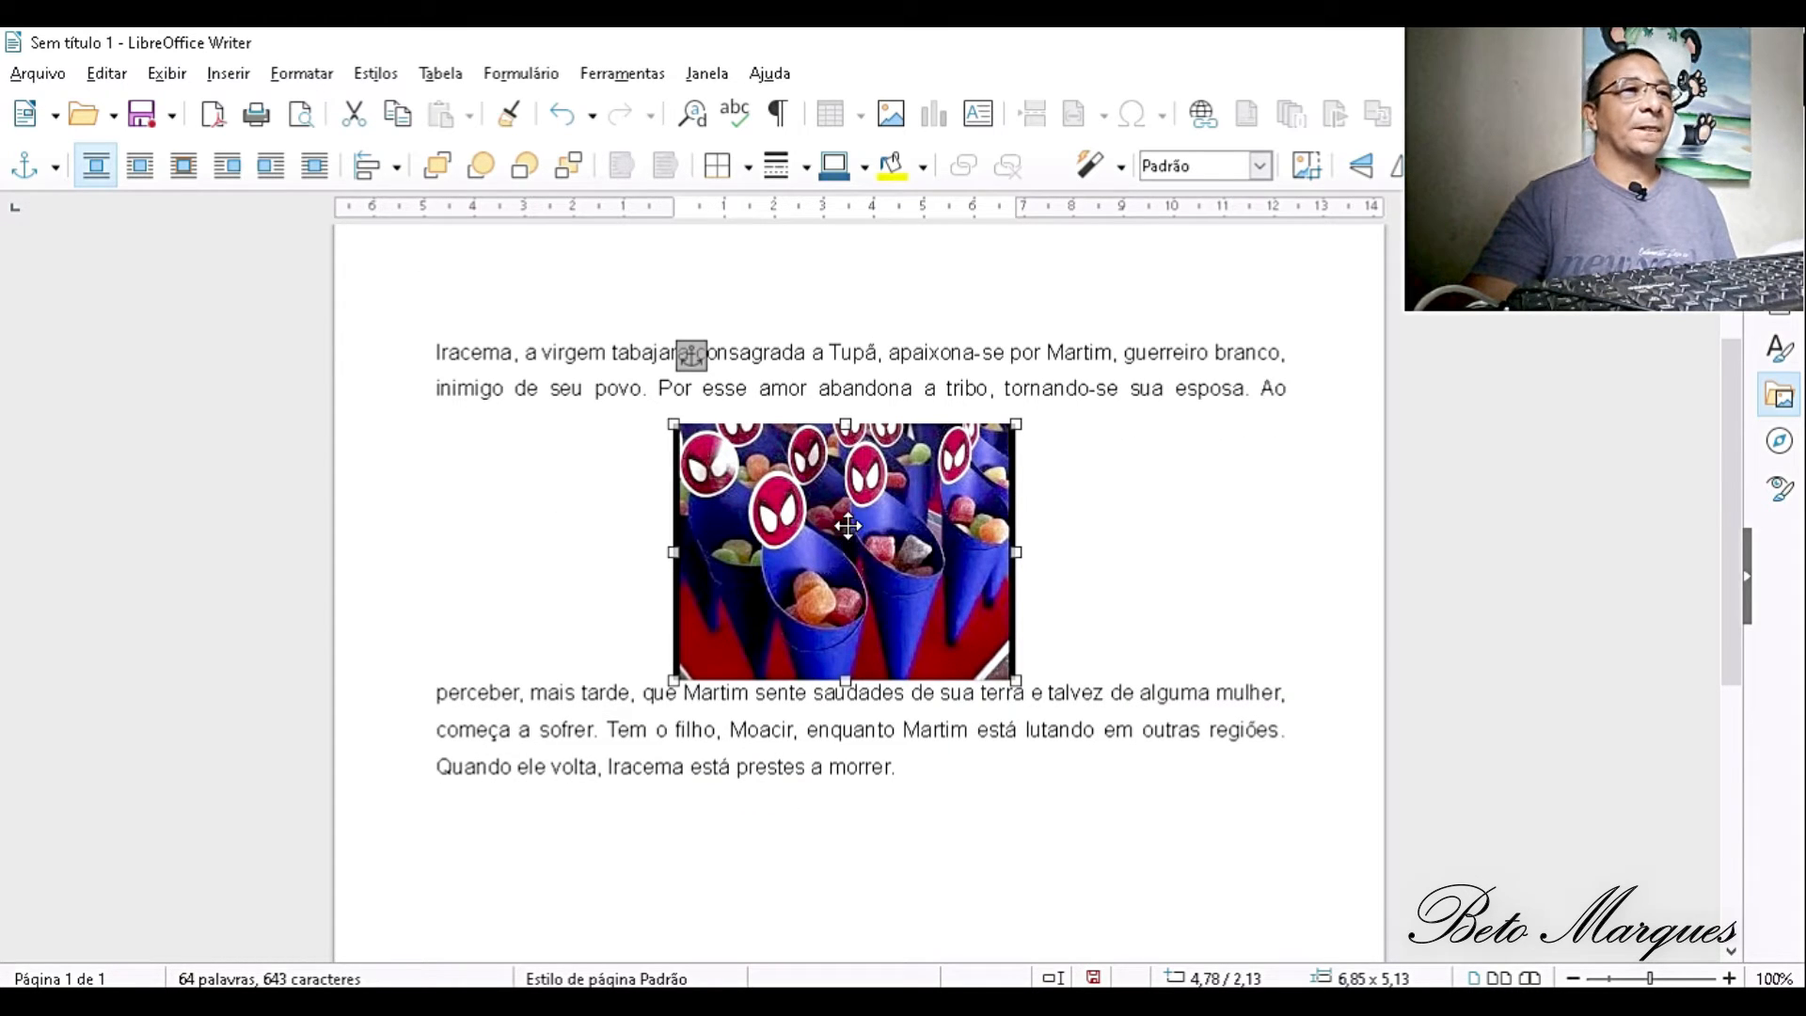
drag(849, 527, 836, 616)
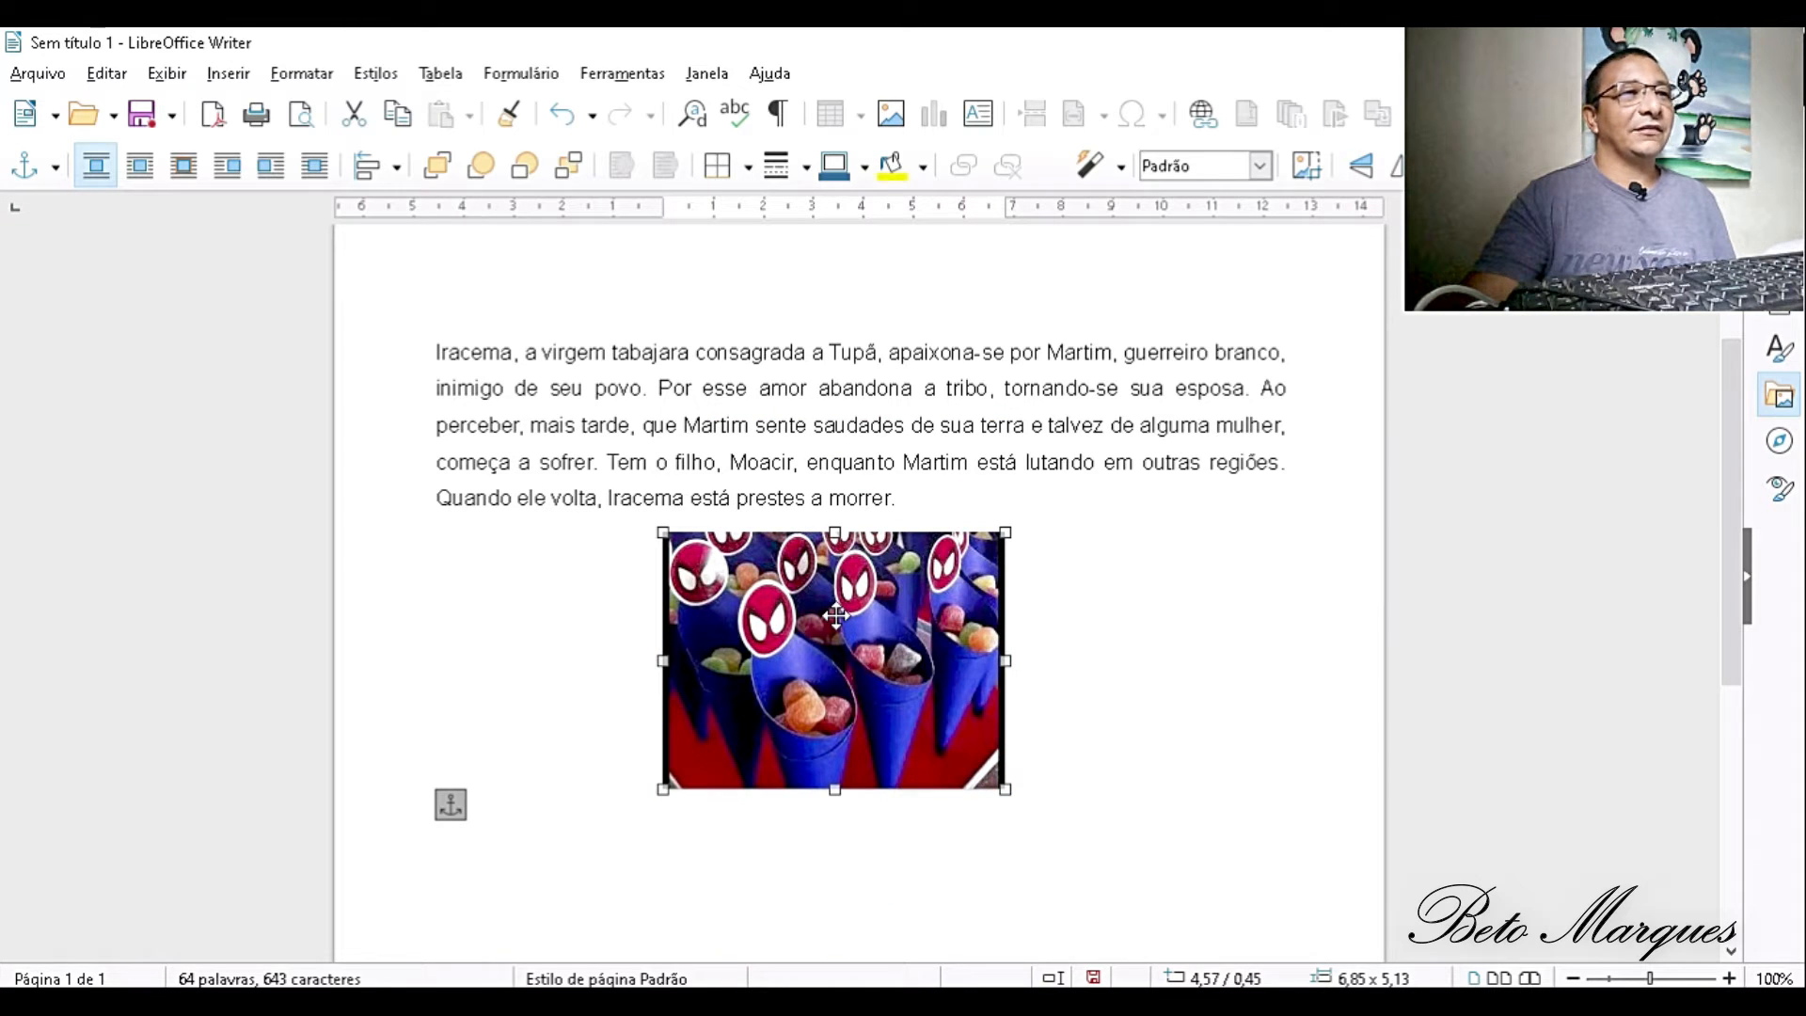
- Set the picture's text wrapping to Antes and test it by moving the picture into the paragraph and back below it
double_click(836, 616)
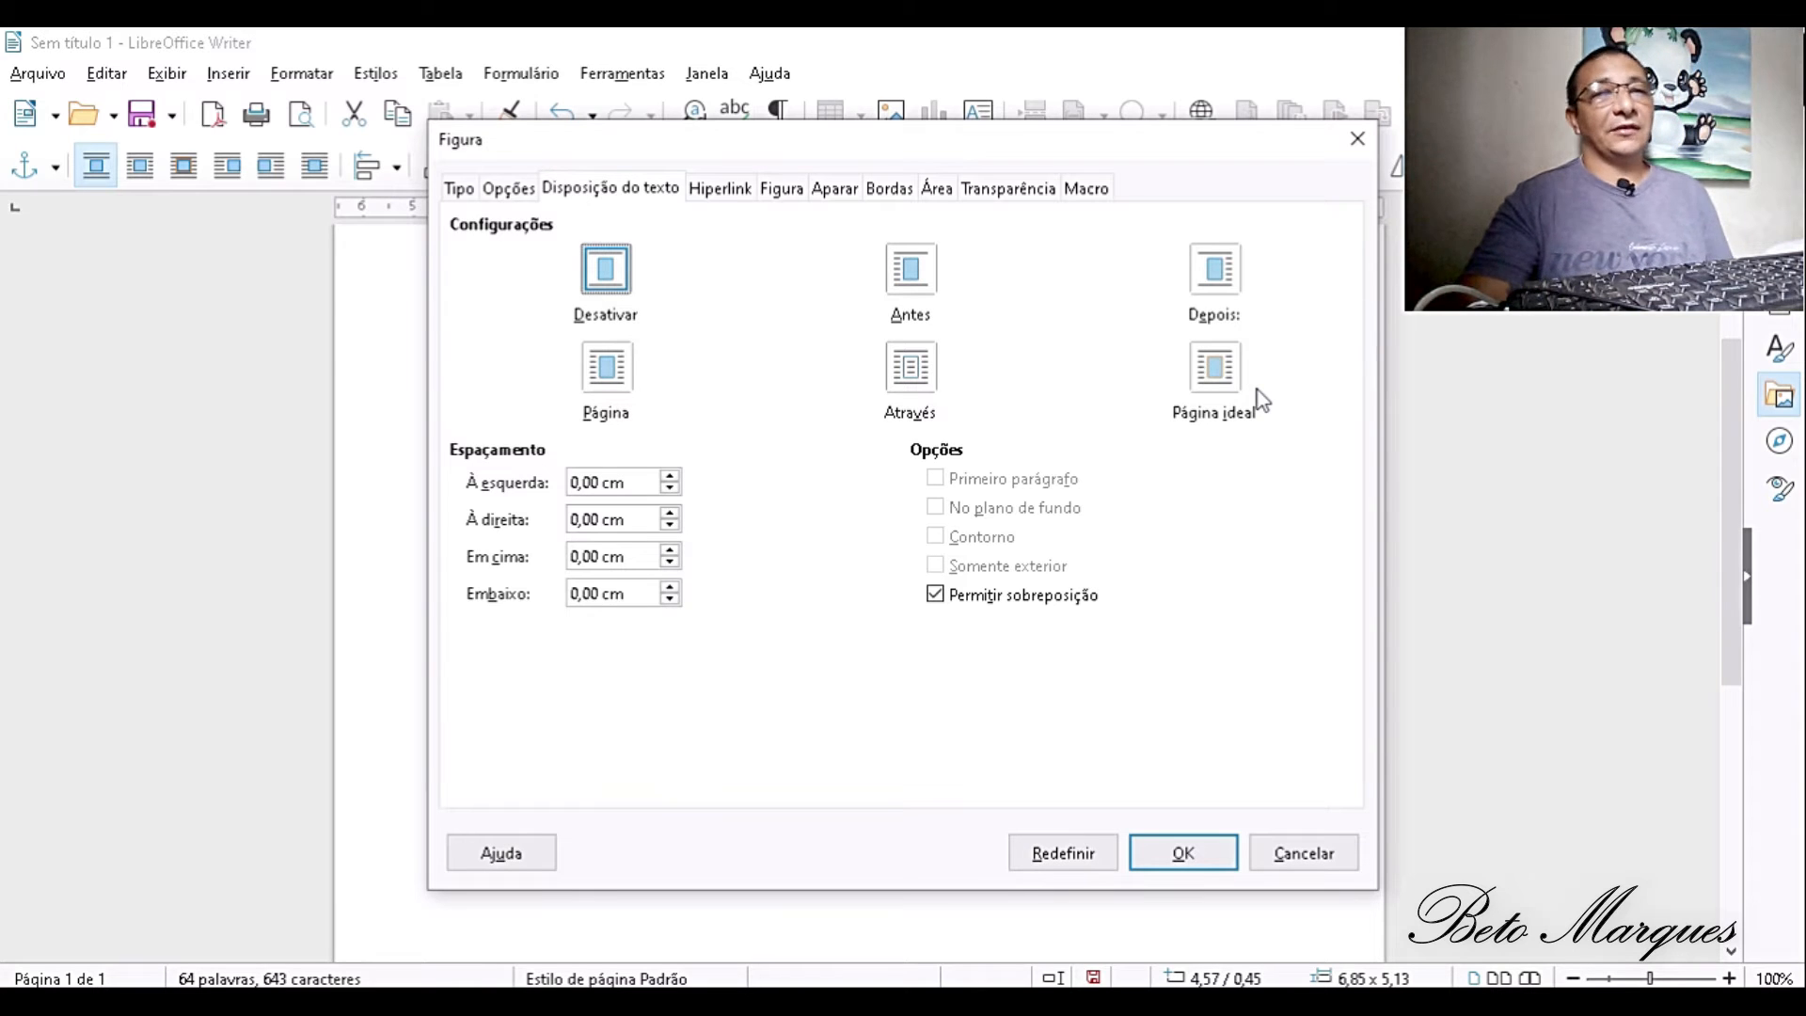
click(912, 277)
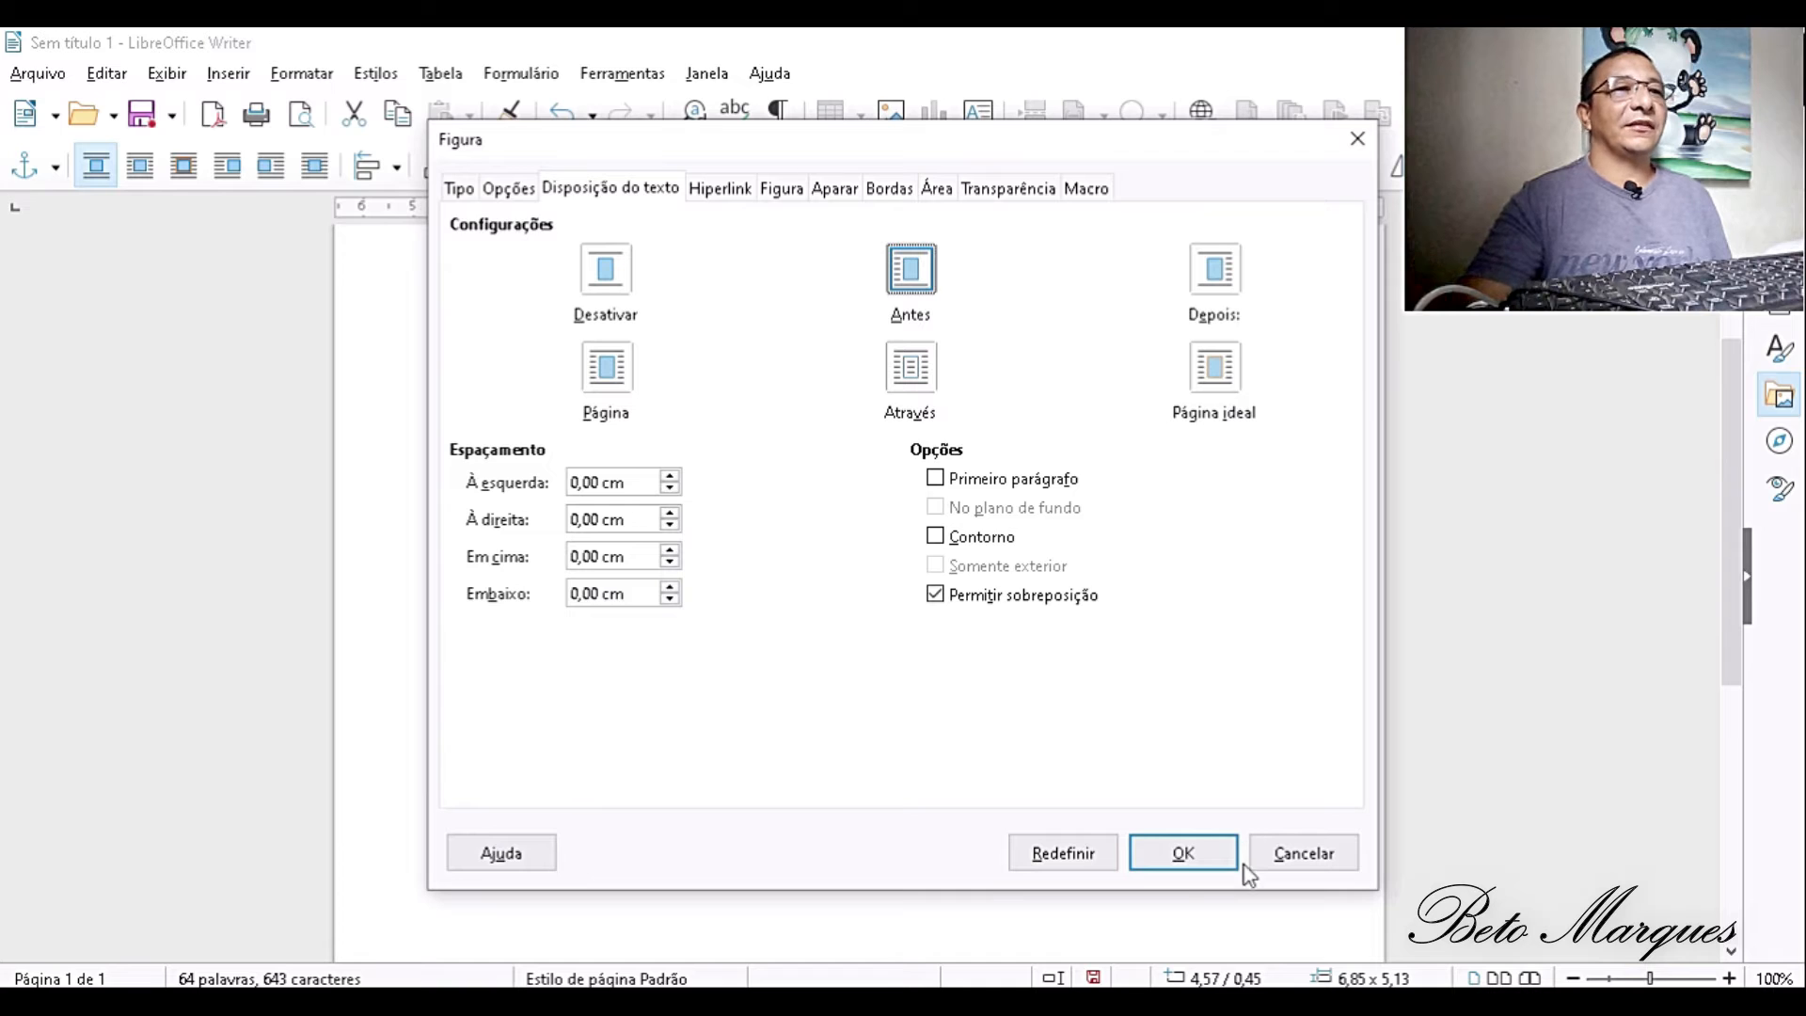
click(1183, 863)
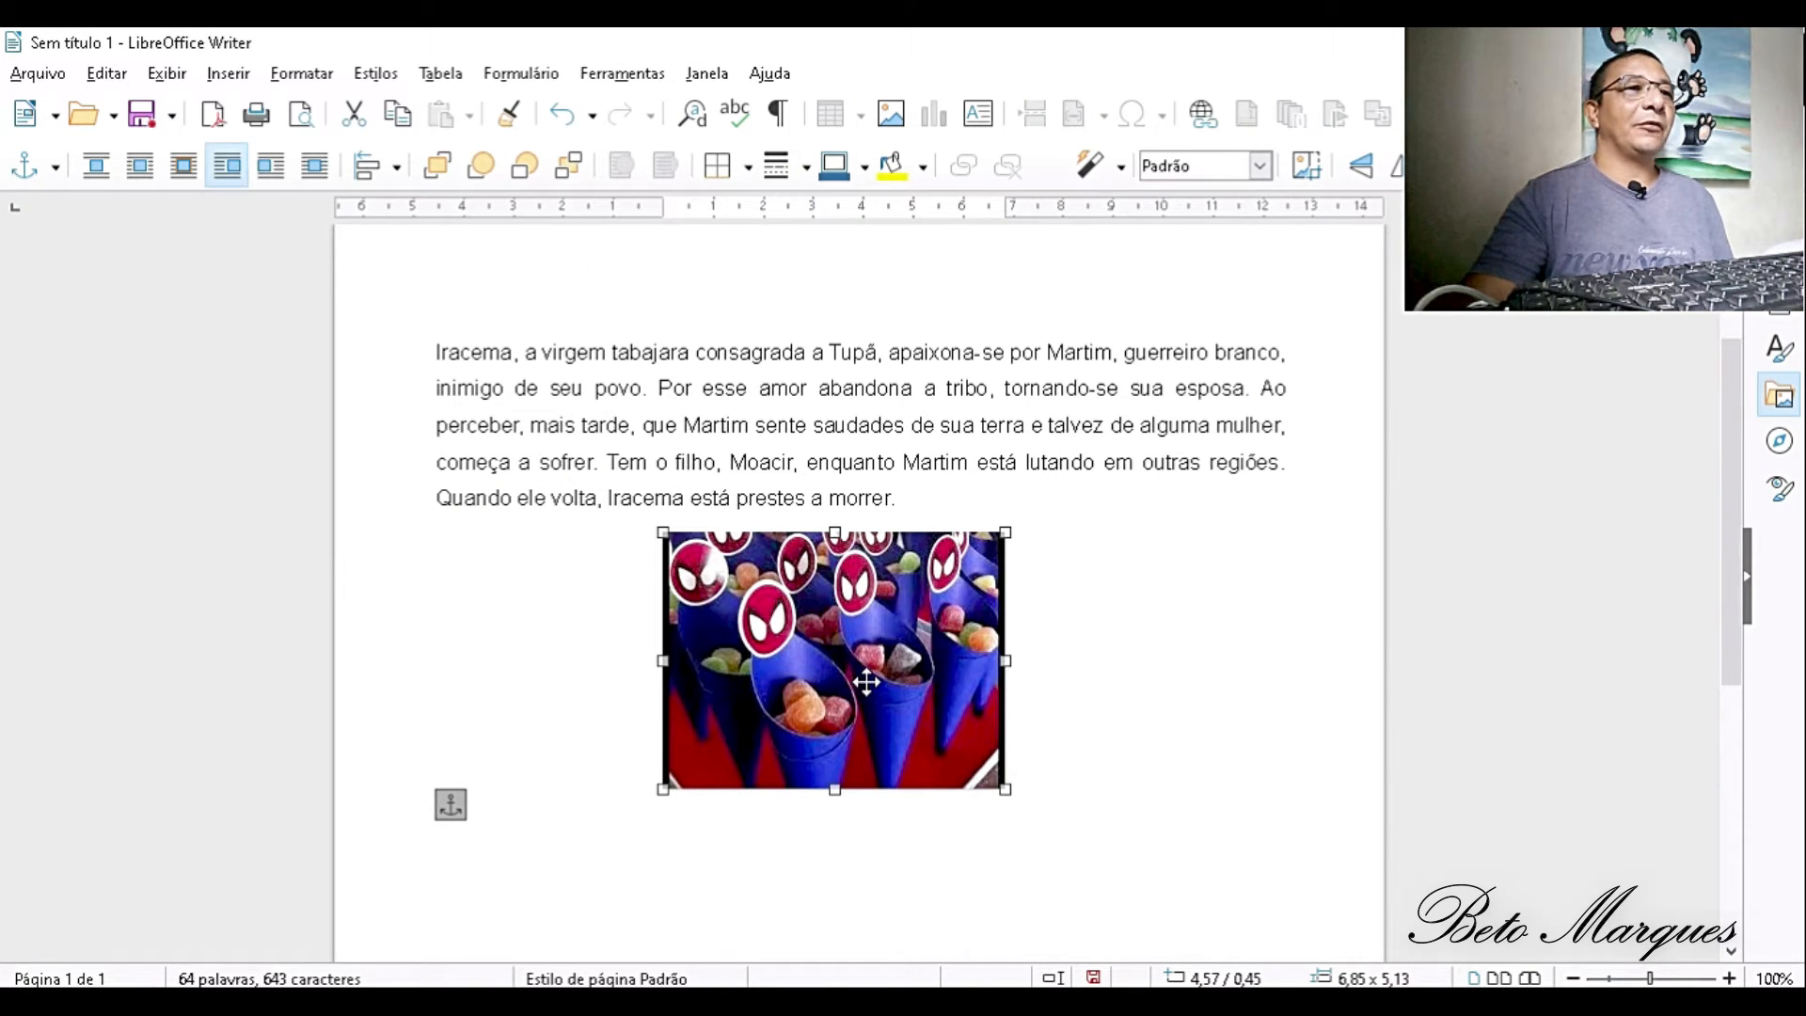
drag(867, 683, 872, 523)
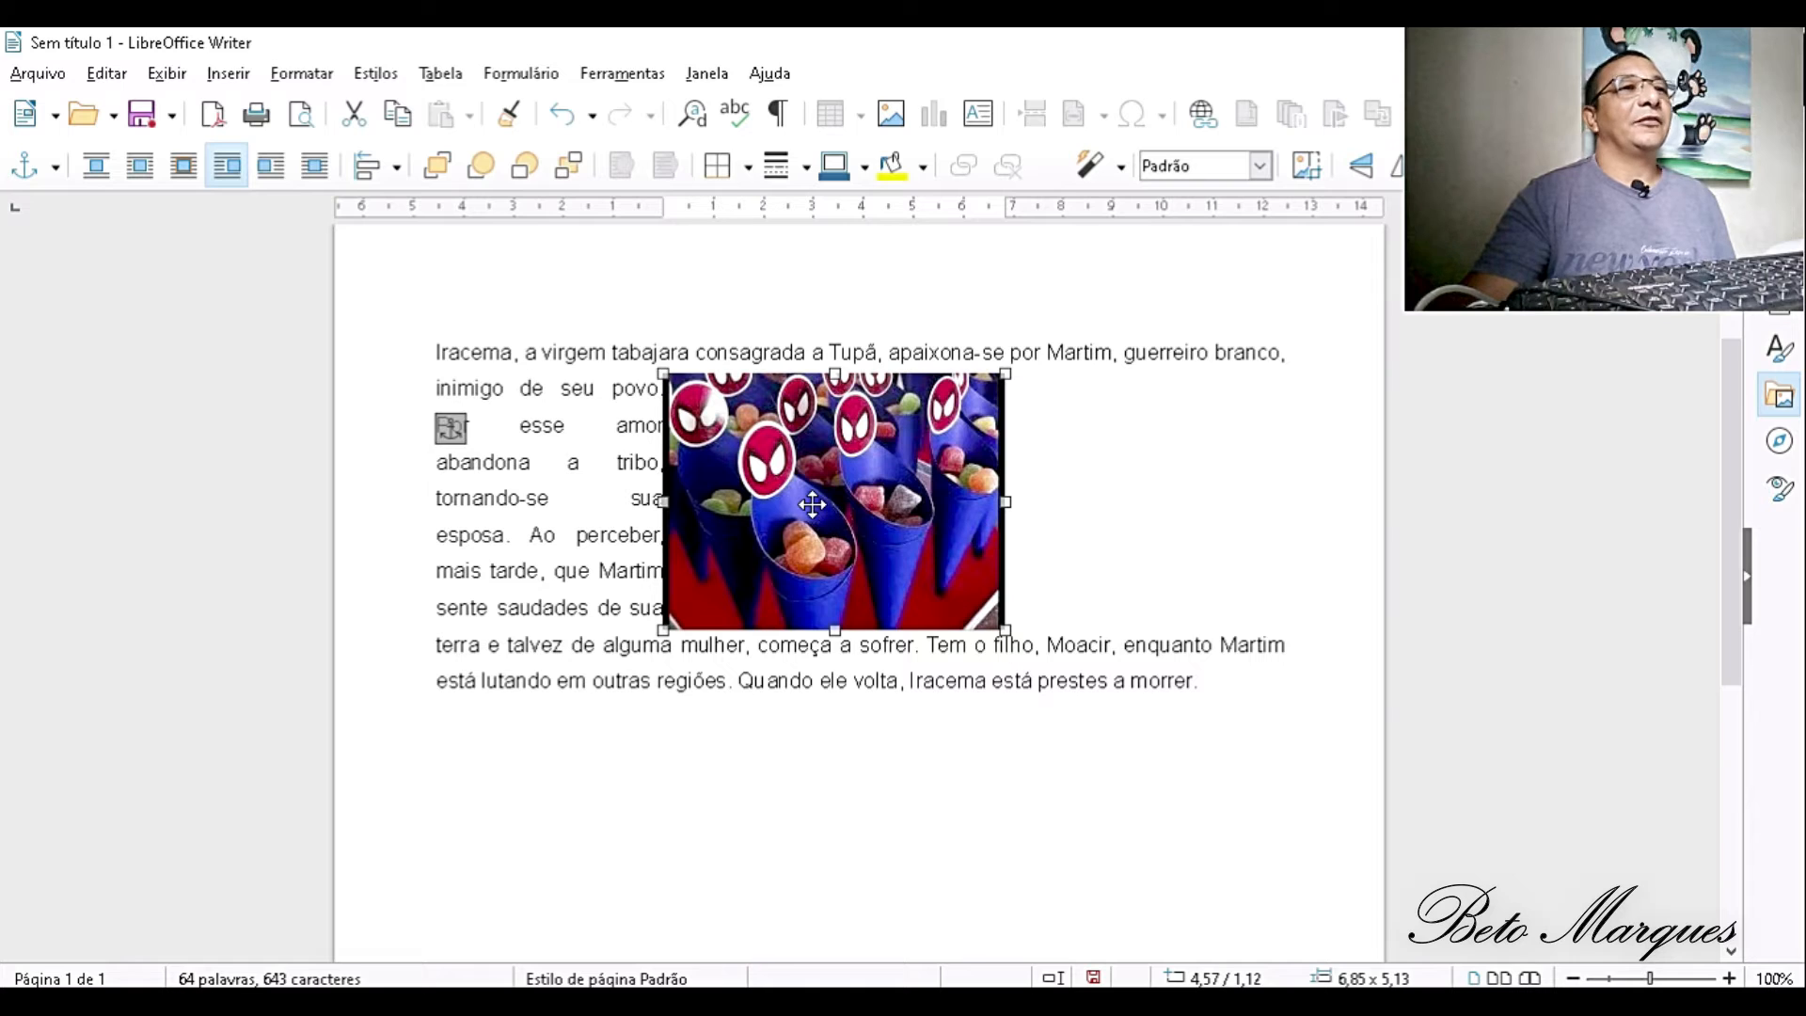
drag(812, 505, 814, 846)
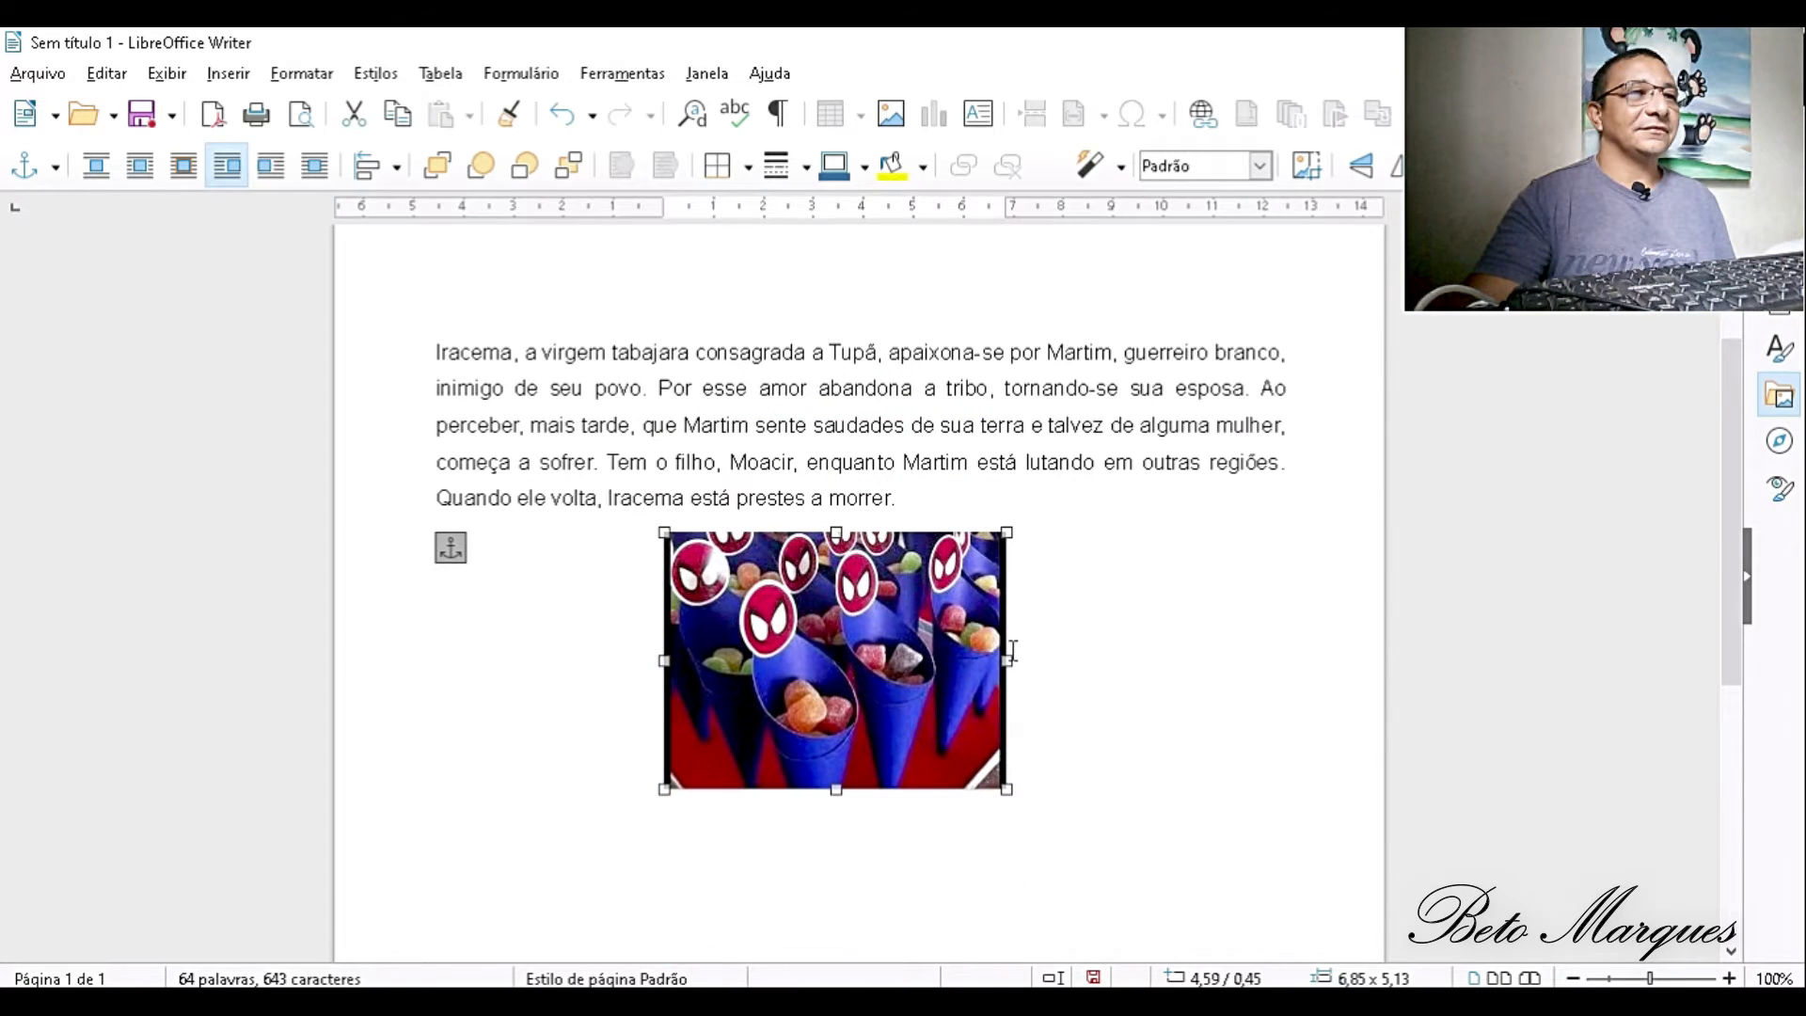
- Set the picture's text wrapping to Página ideal and test it by moving the picture into the paragraph and back below it
double_click(829, 608)
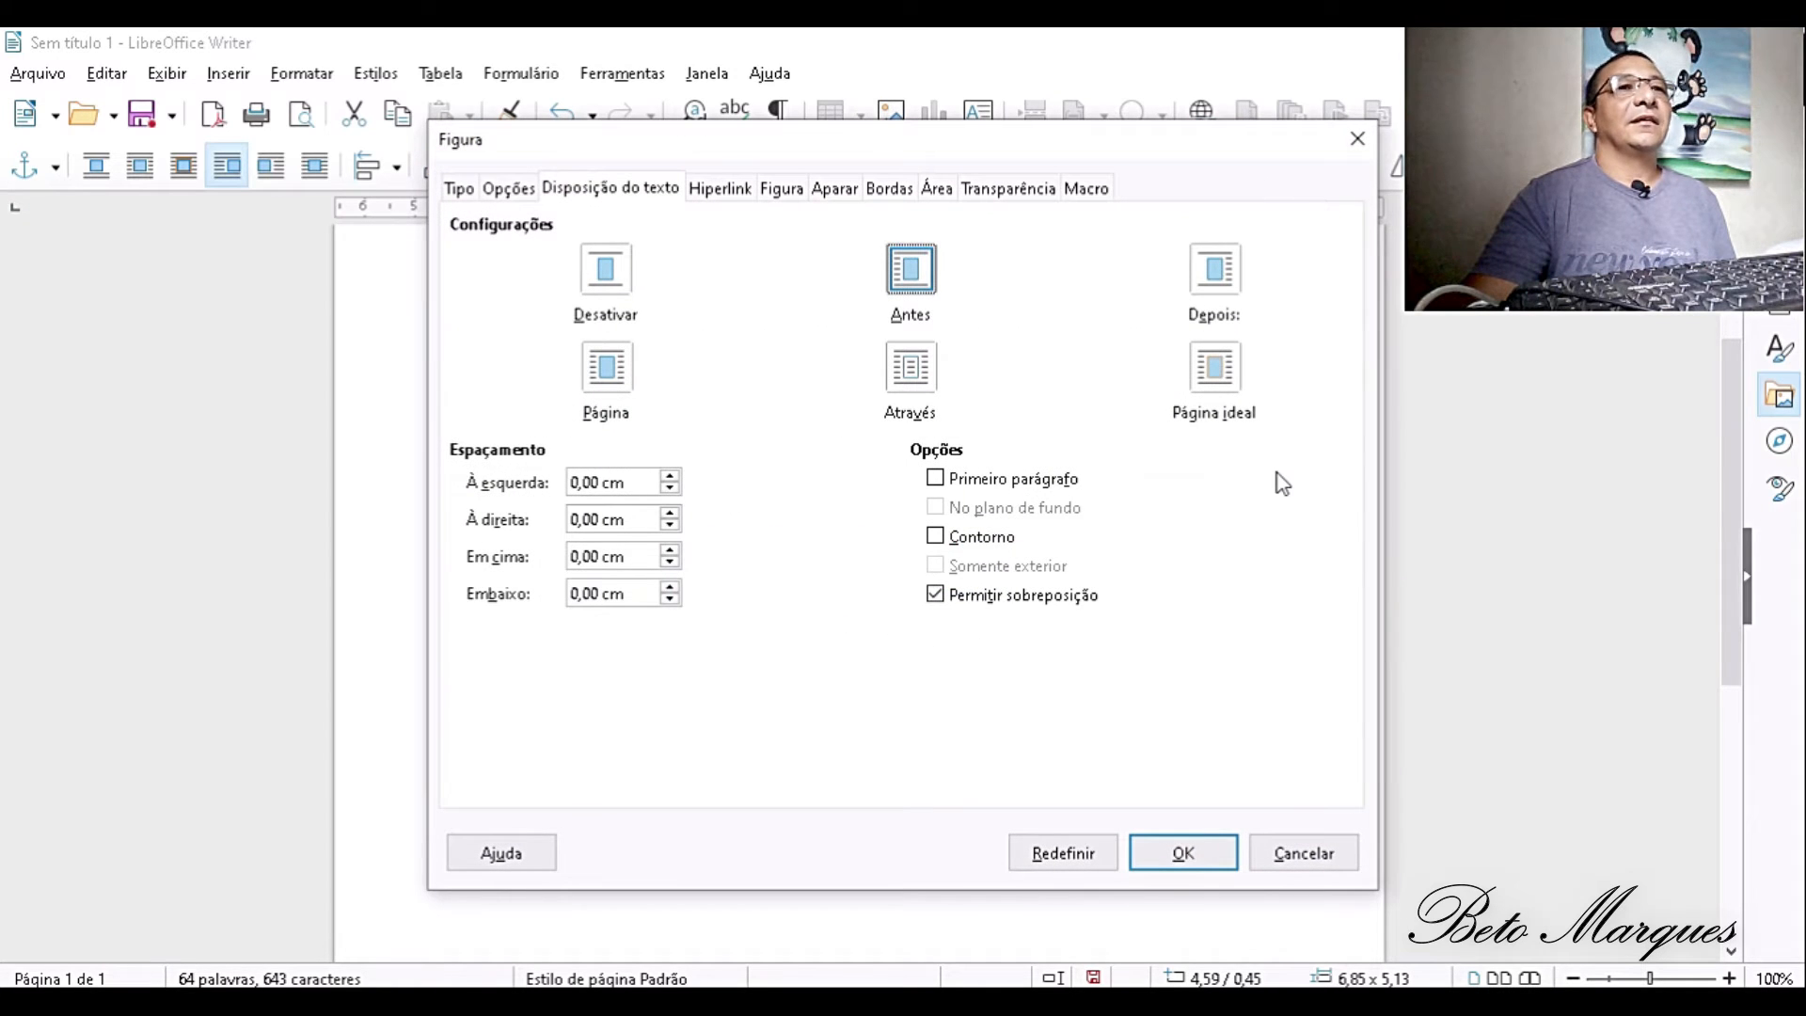
click(1220, 365)
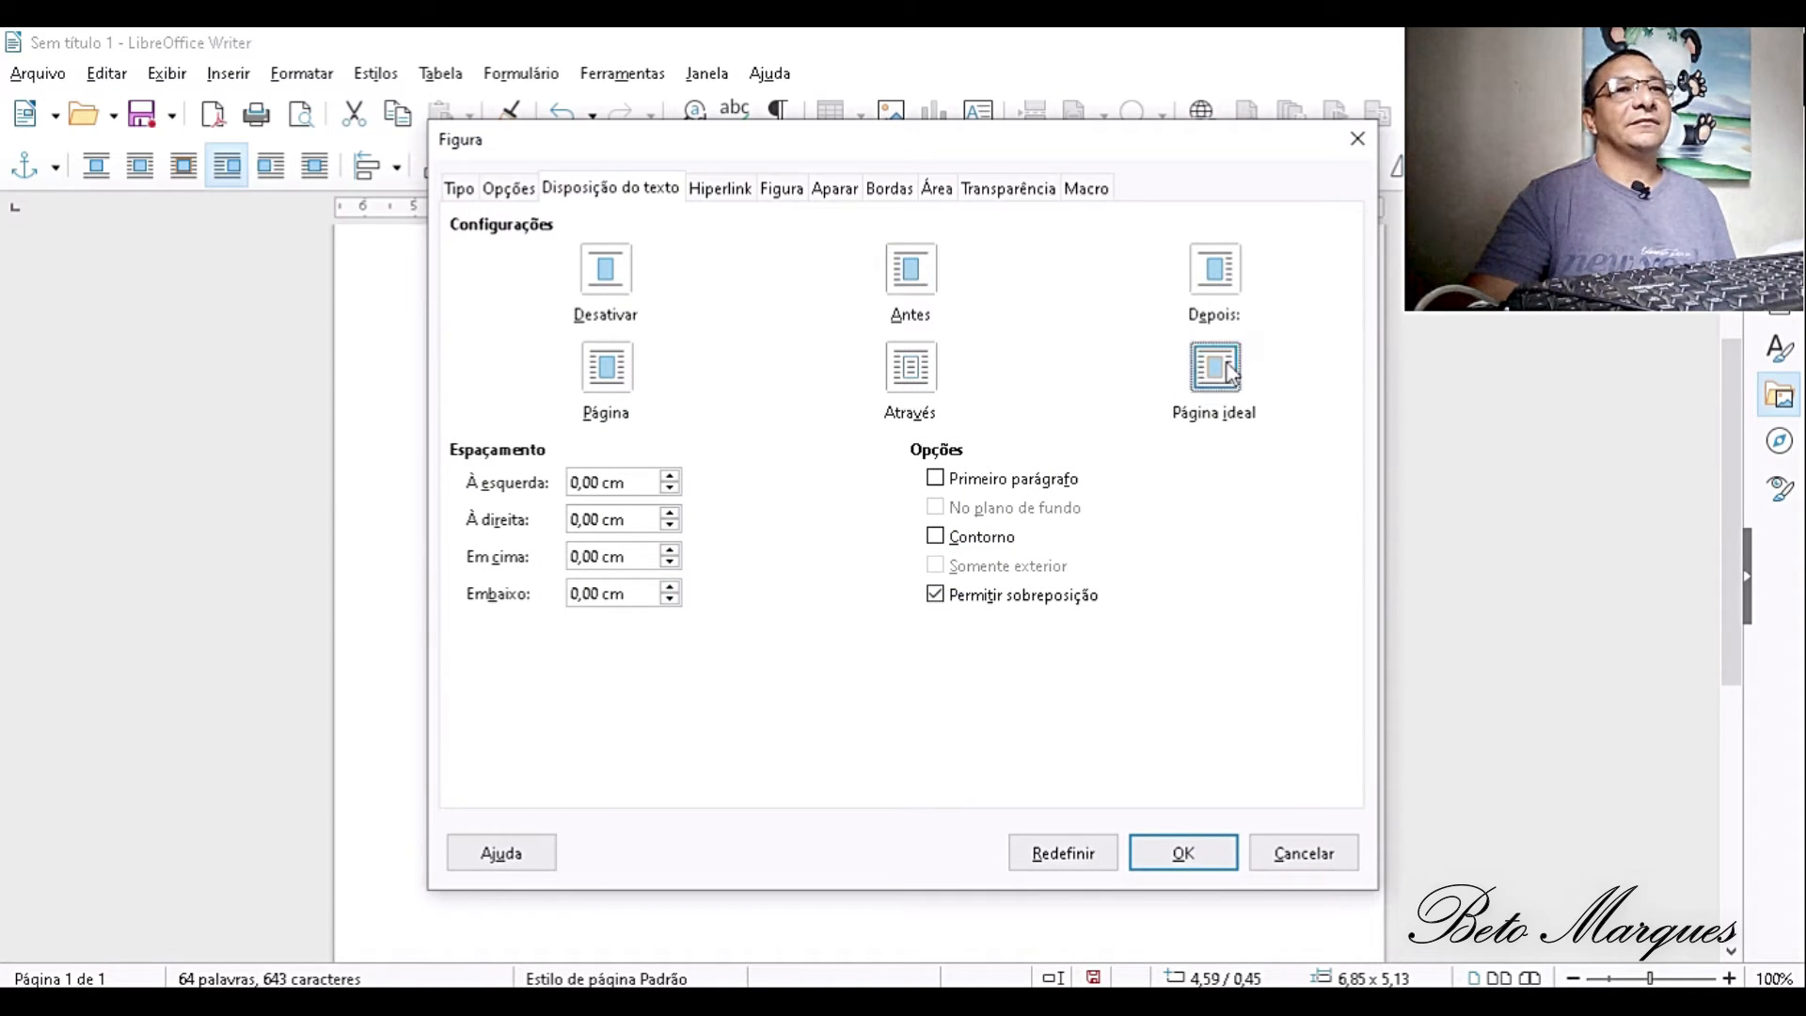
click(1193, 866)
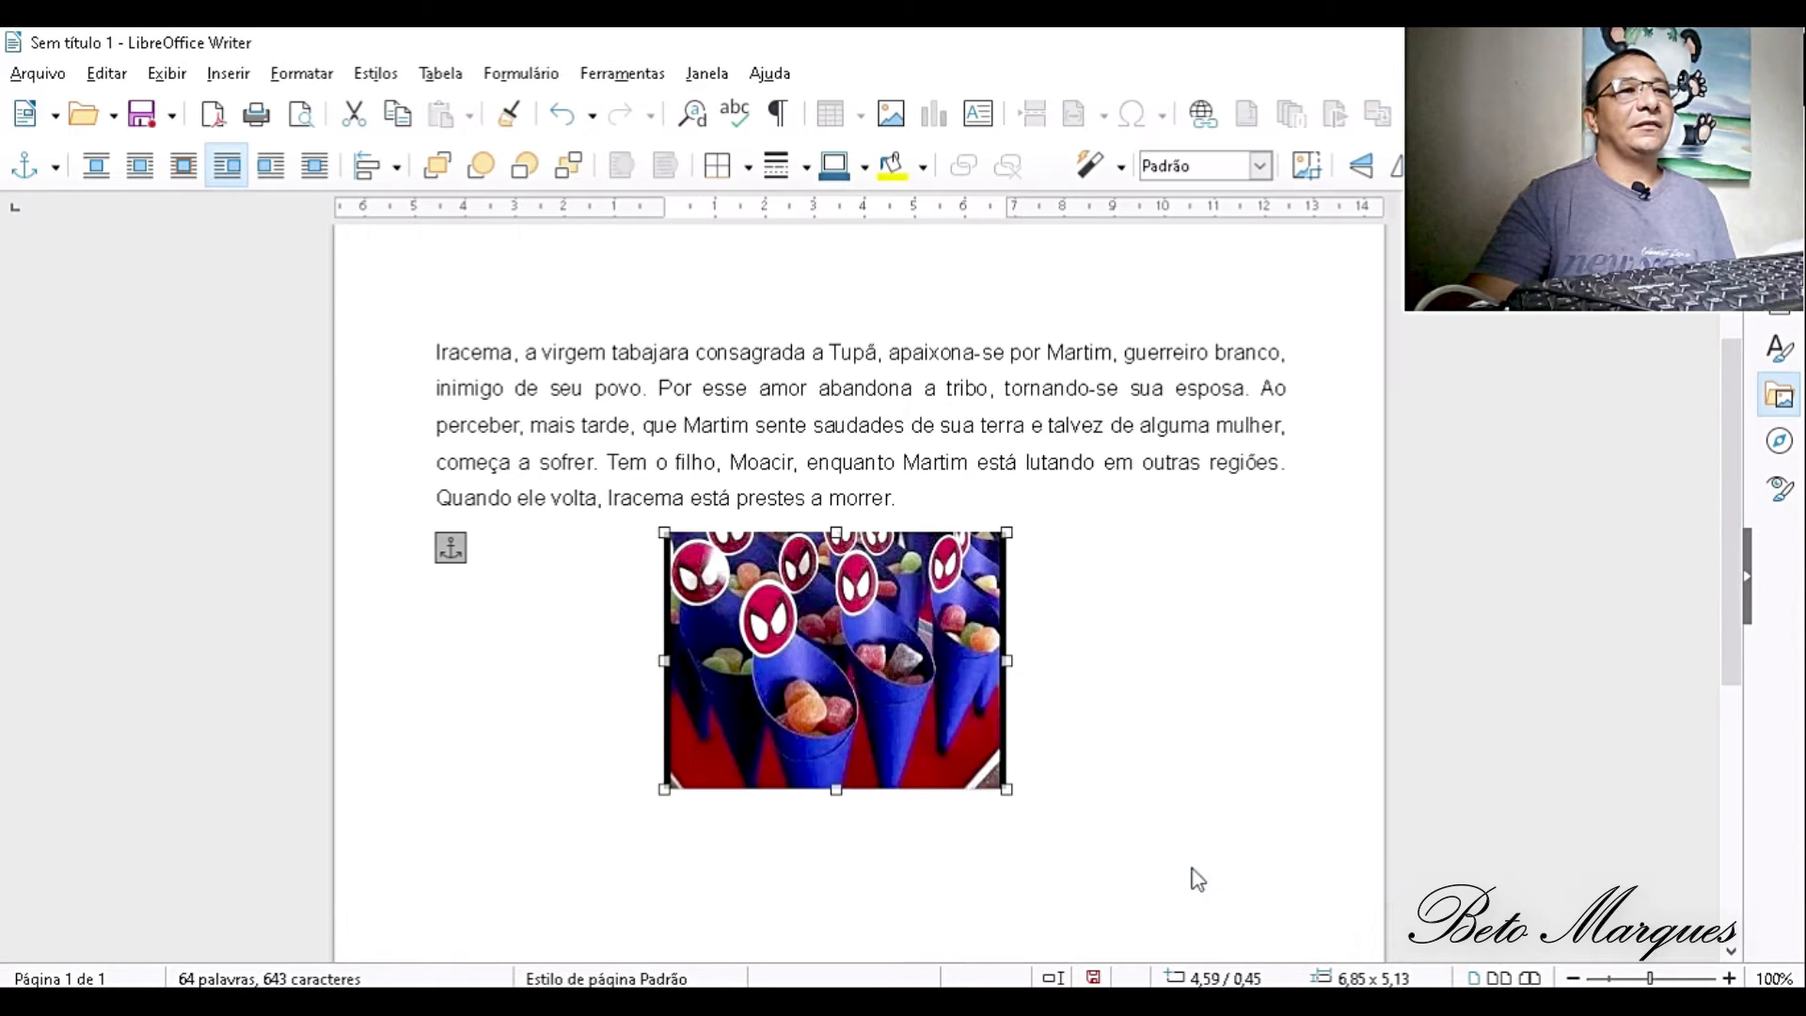
drag(862, 717, 863, 585)
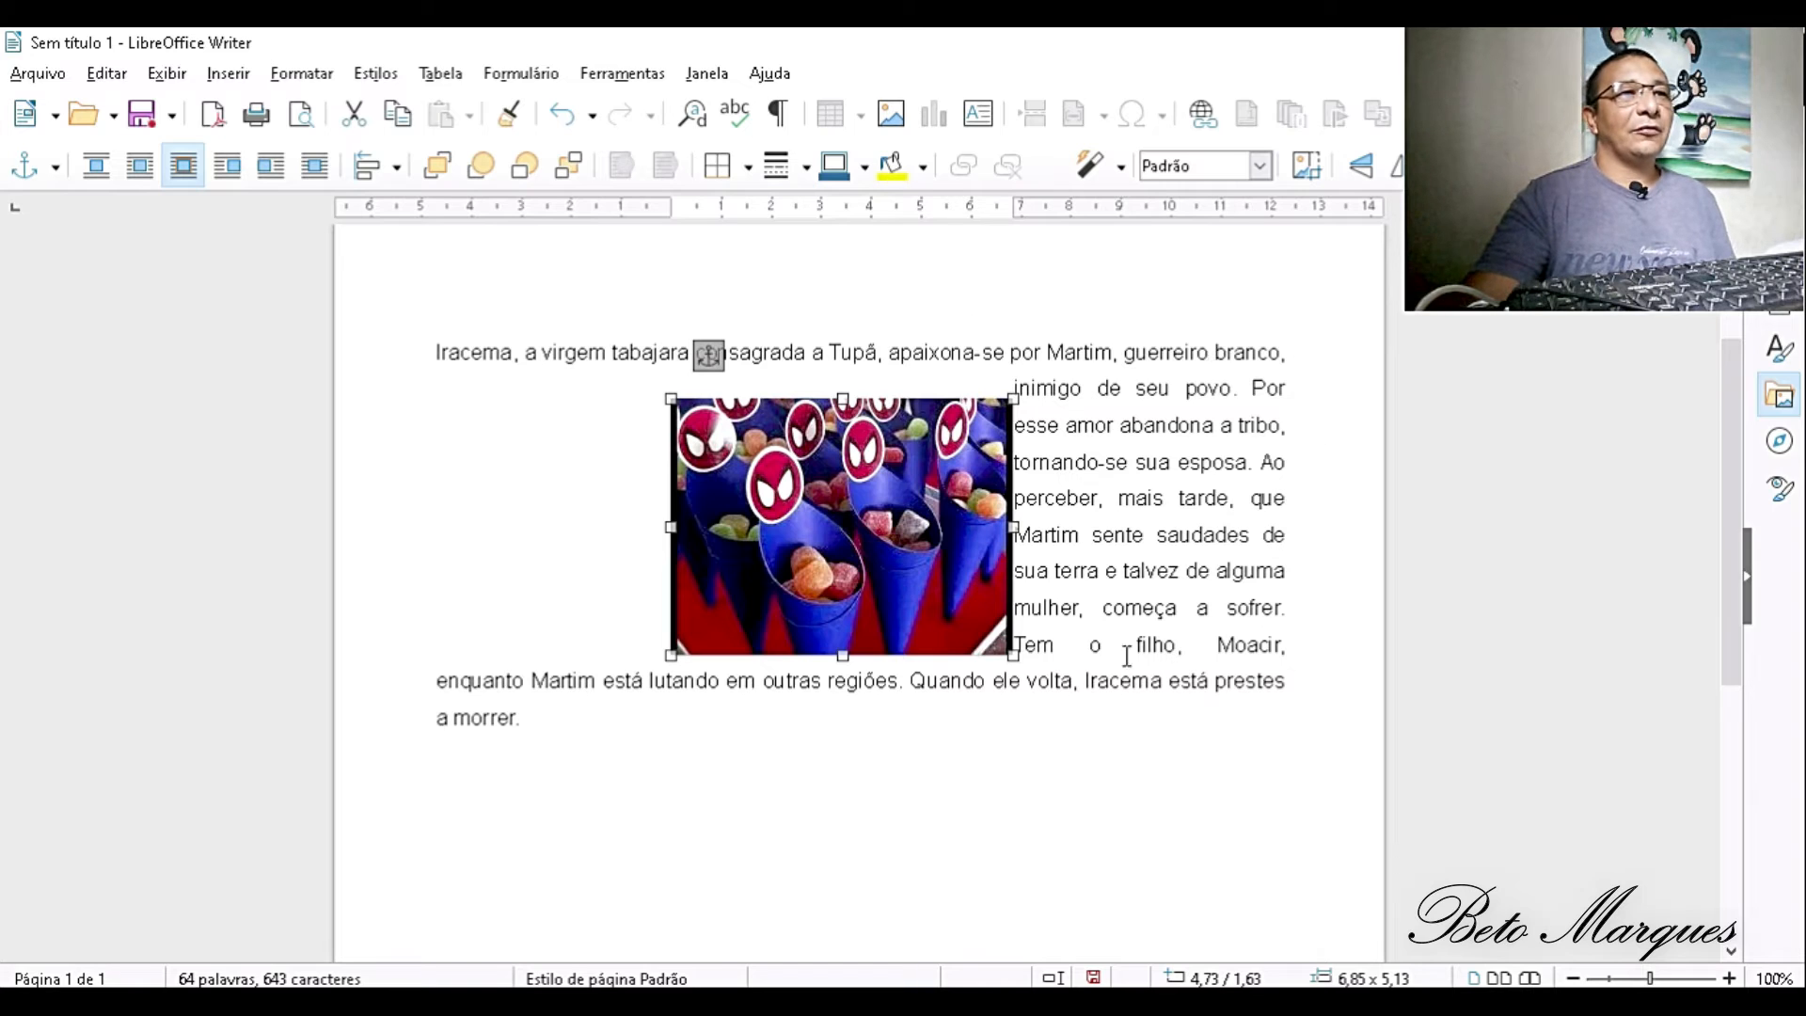
drag(823, 513, 823, 812)
drag(823, 748, 827, 622)
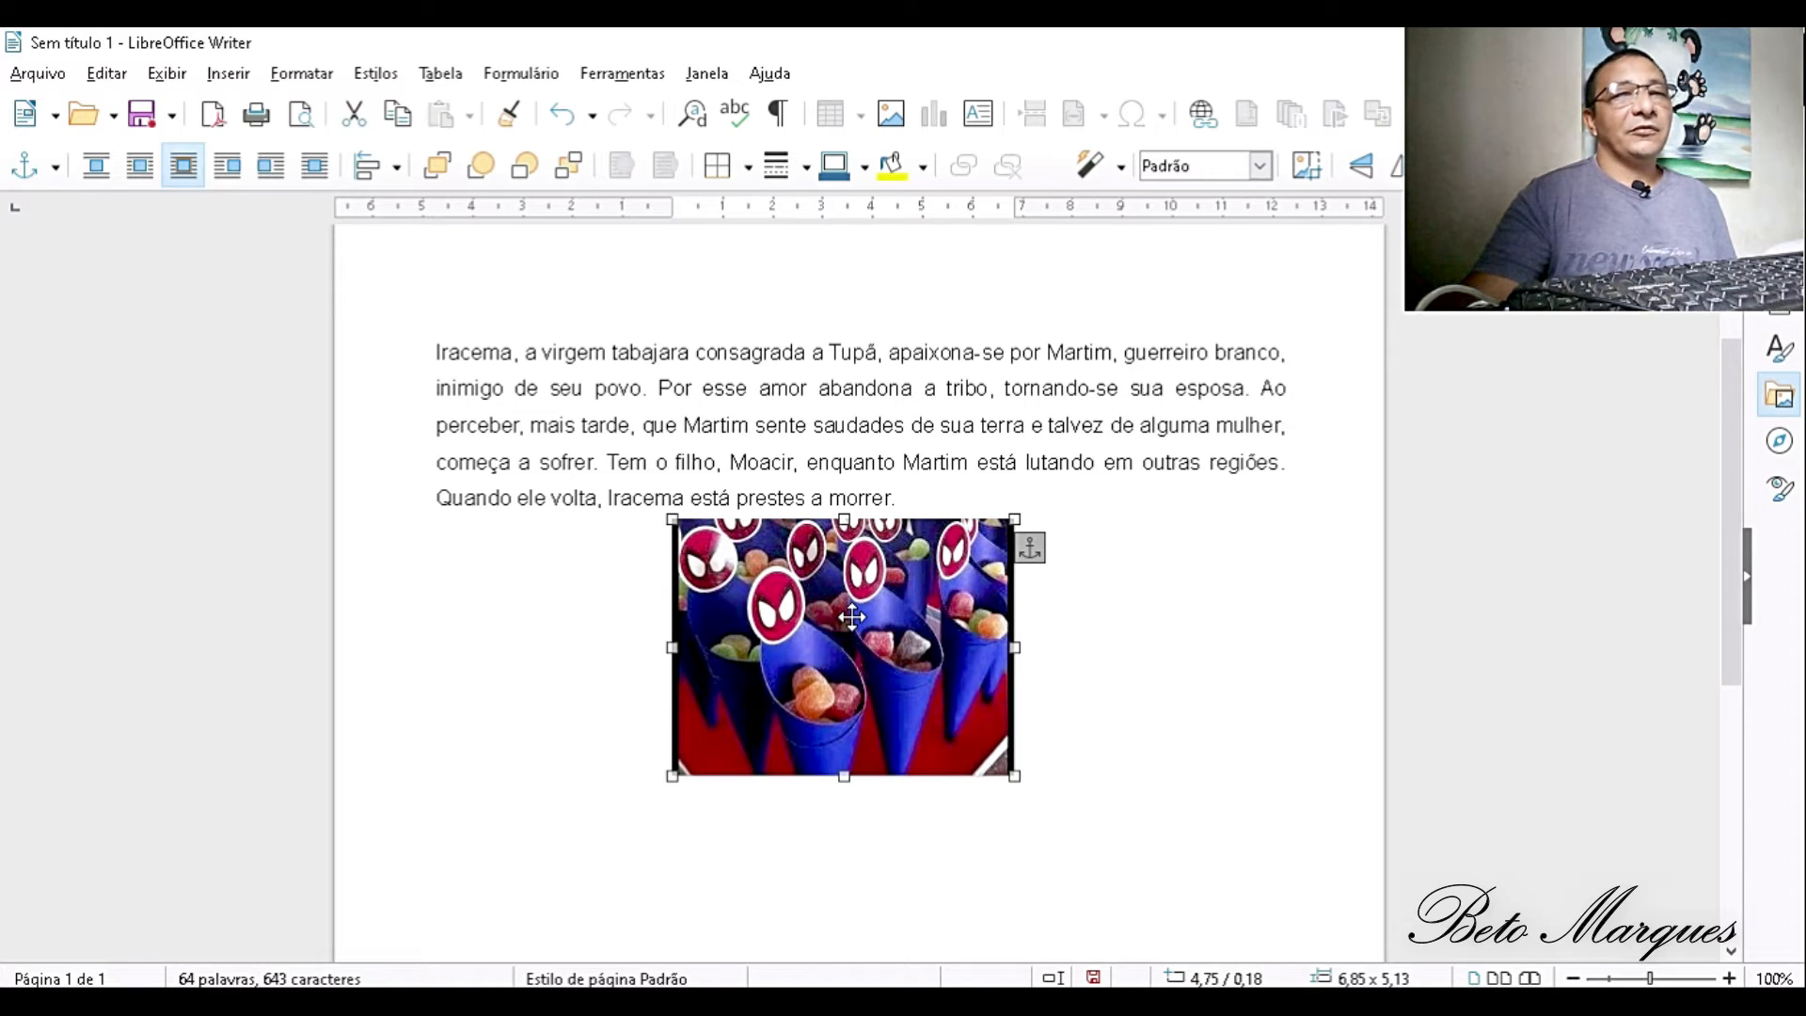
- Set the picture's text wrapping to Através and test it by moving the picture over the paragraph and back below it
right_click(851, 617)
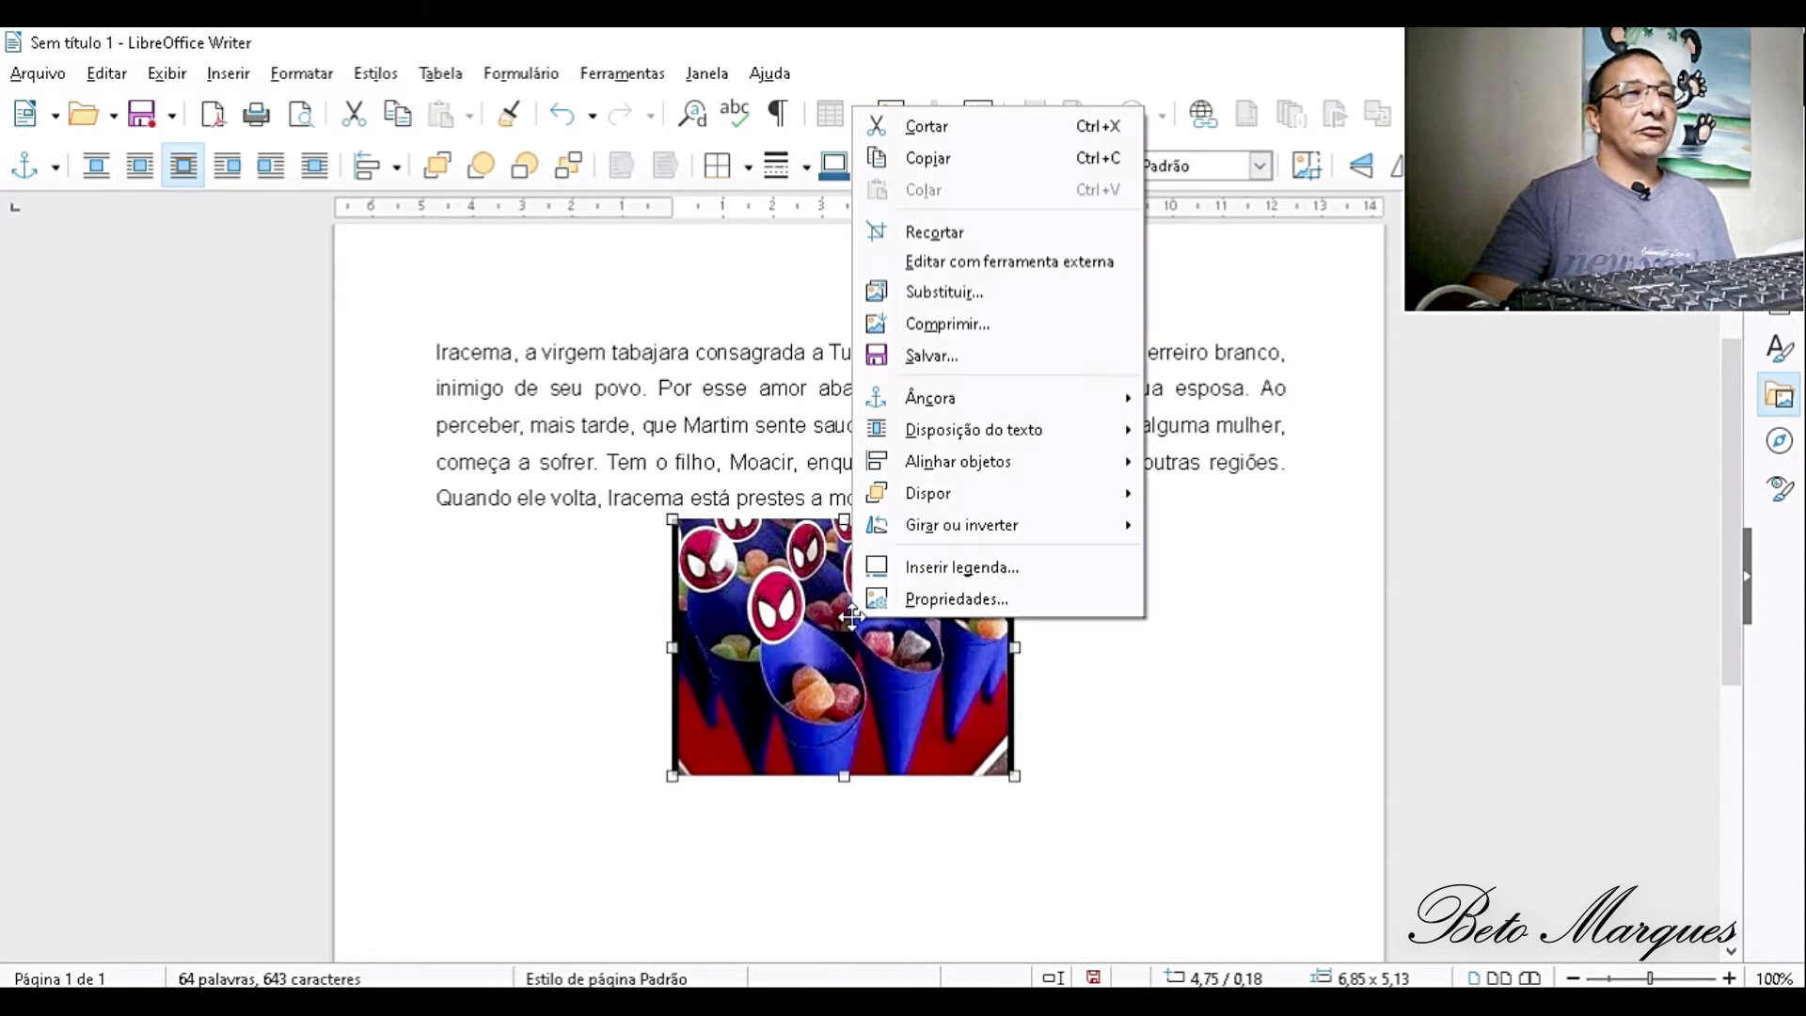
mouse_move(1086, 434)
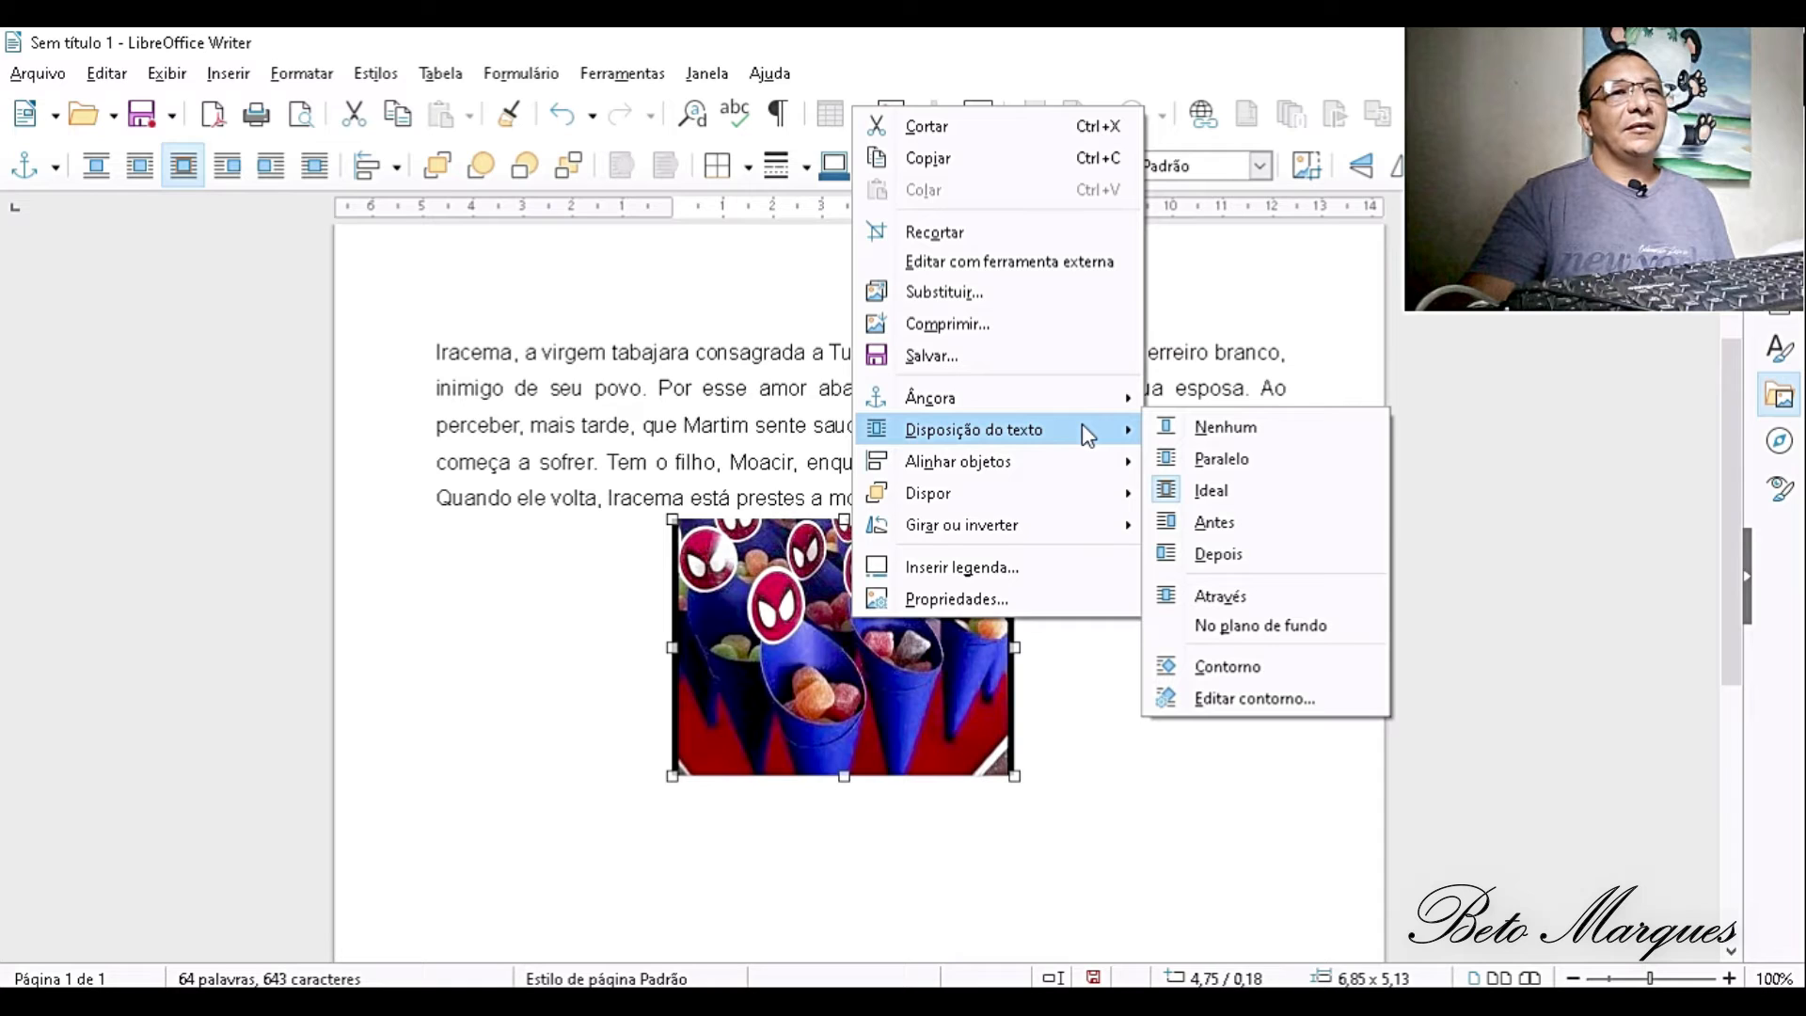
click(1221, 596)
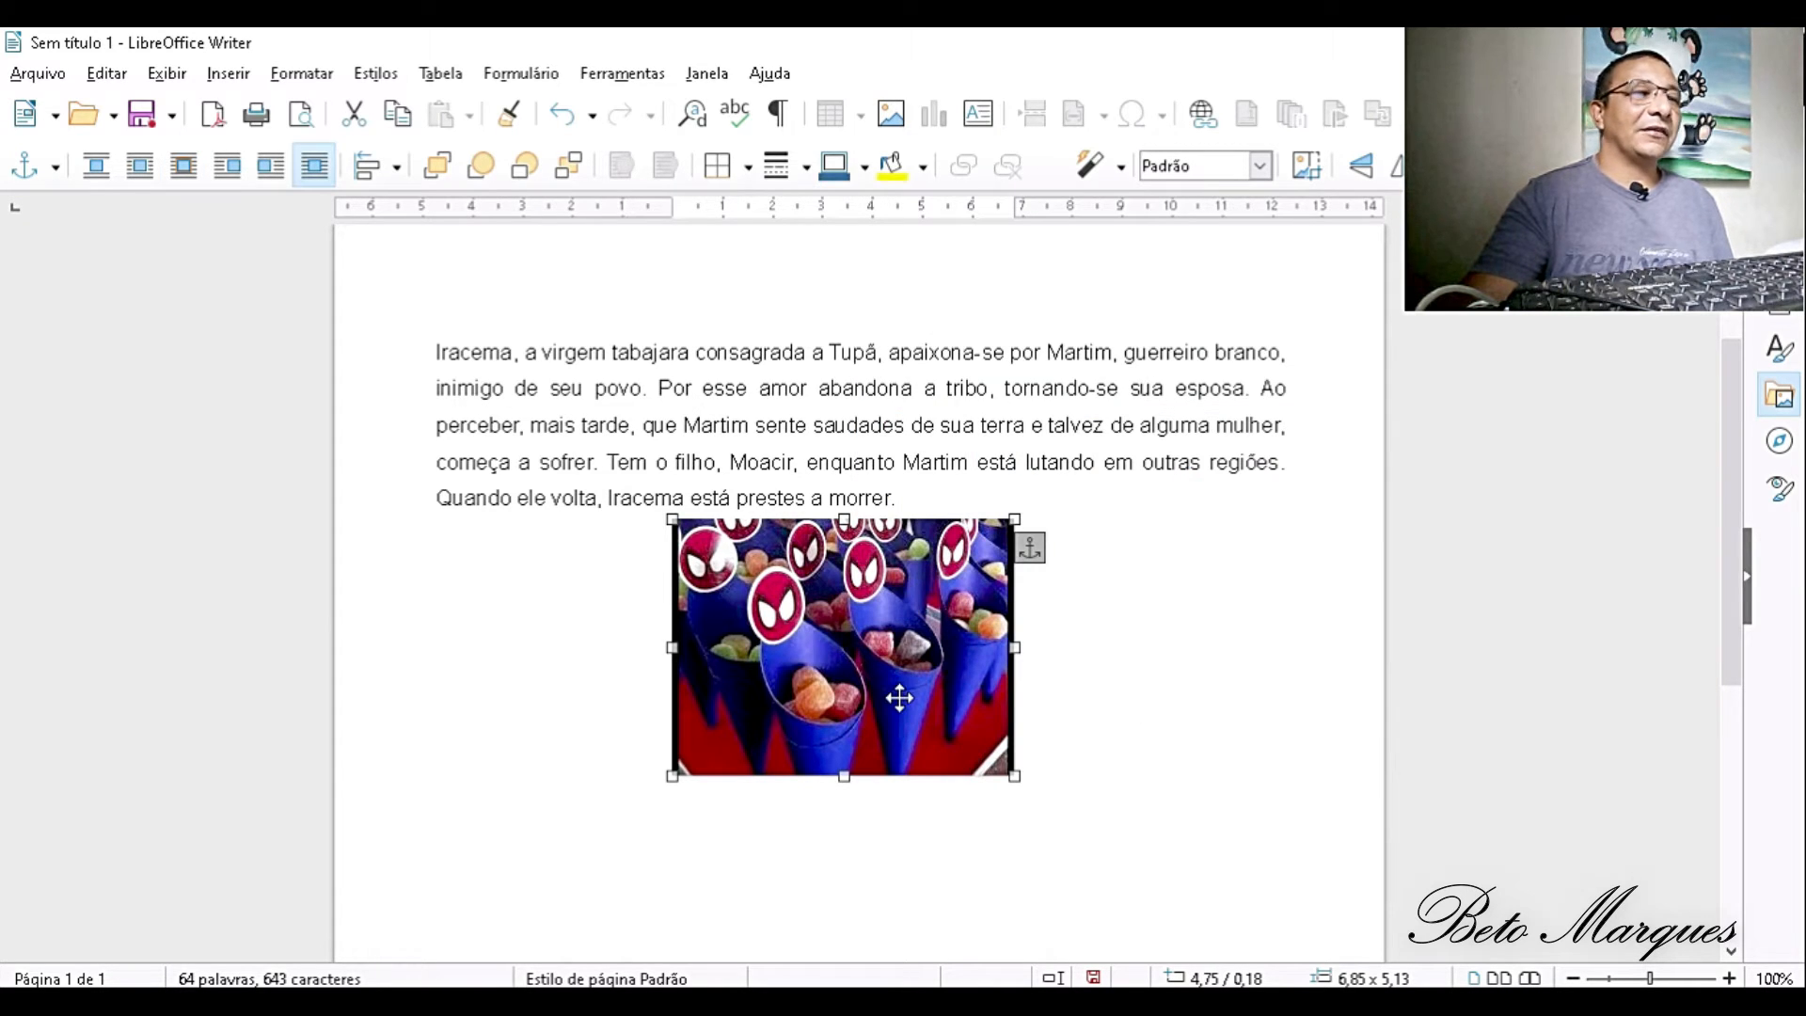
drag(900, 698, 899, 522)
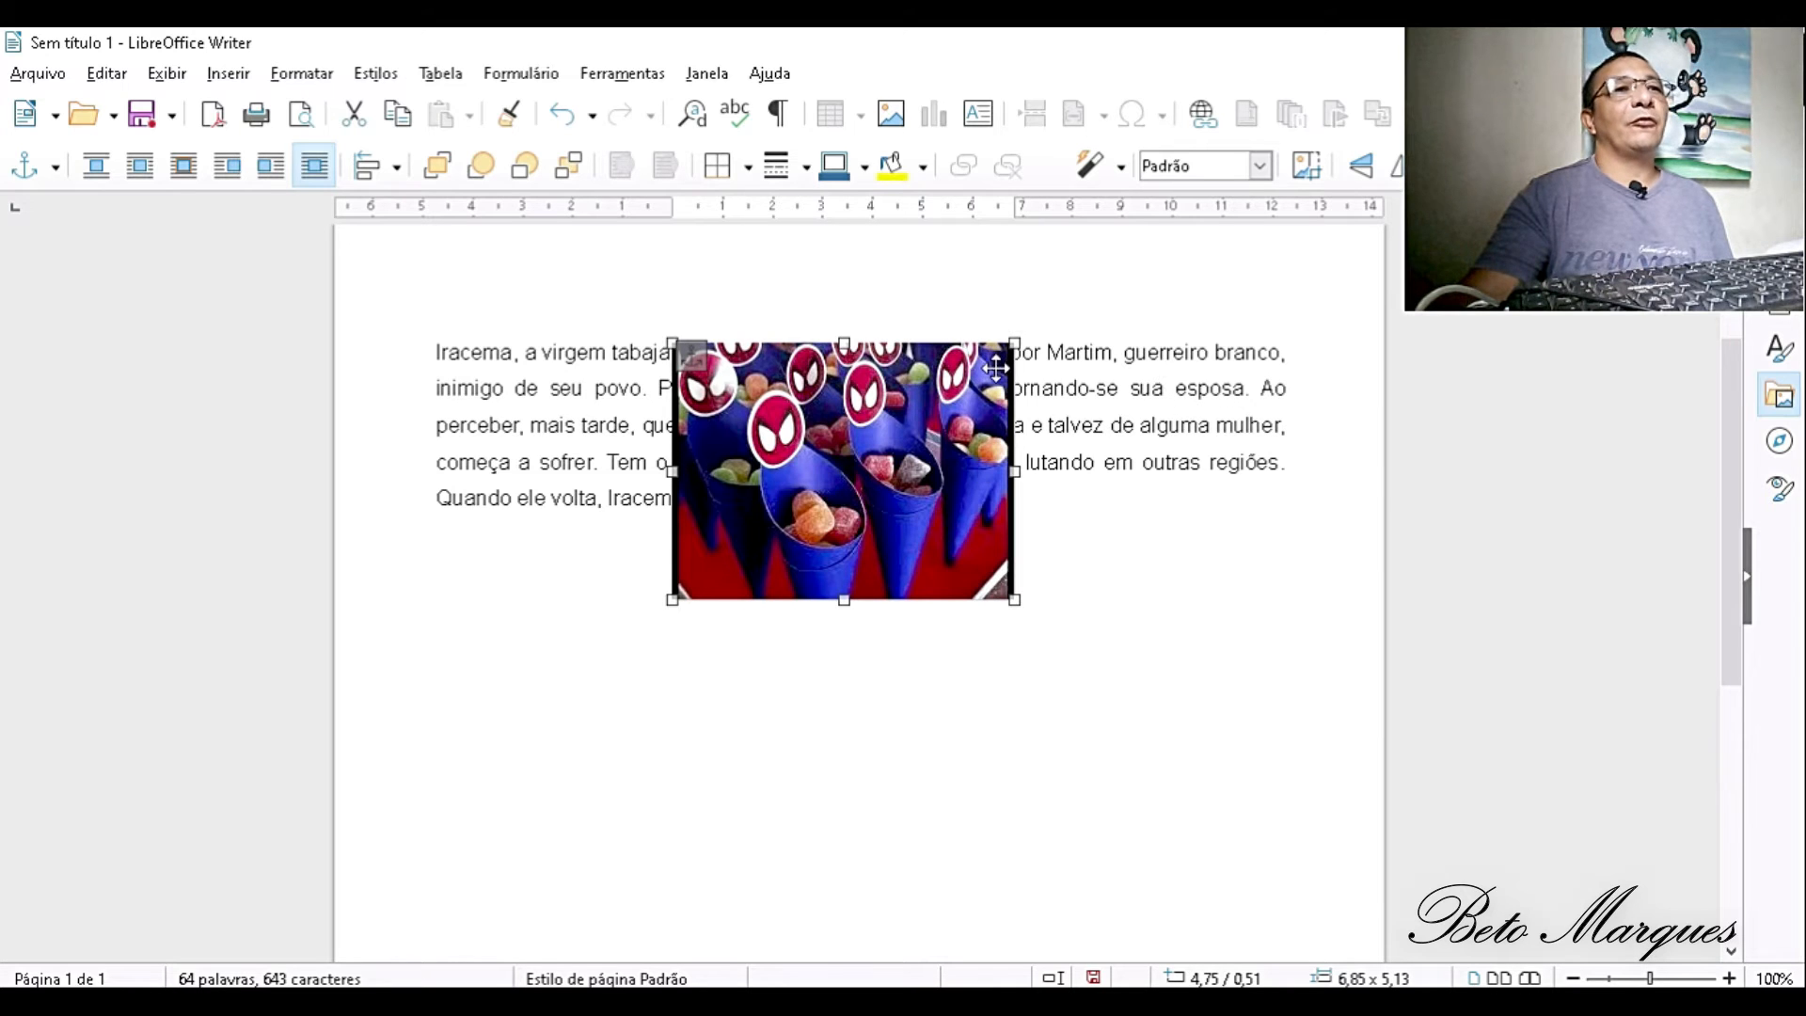
drag(874, 501, 883, 714)
- Set the picture's text wrapping to Ideal, reposition it slightly below the paragraph, and deselect it
right_click(884, 715)
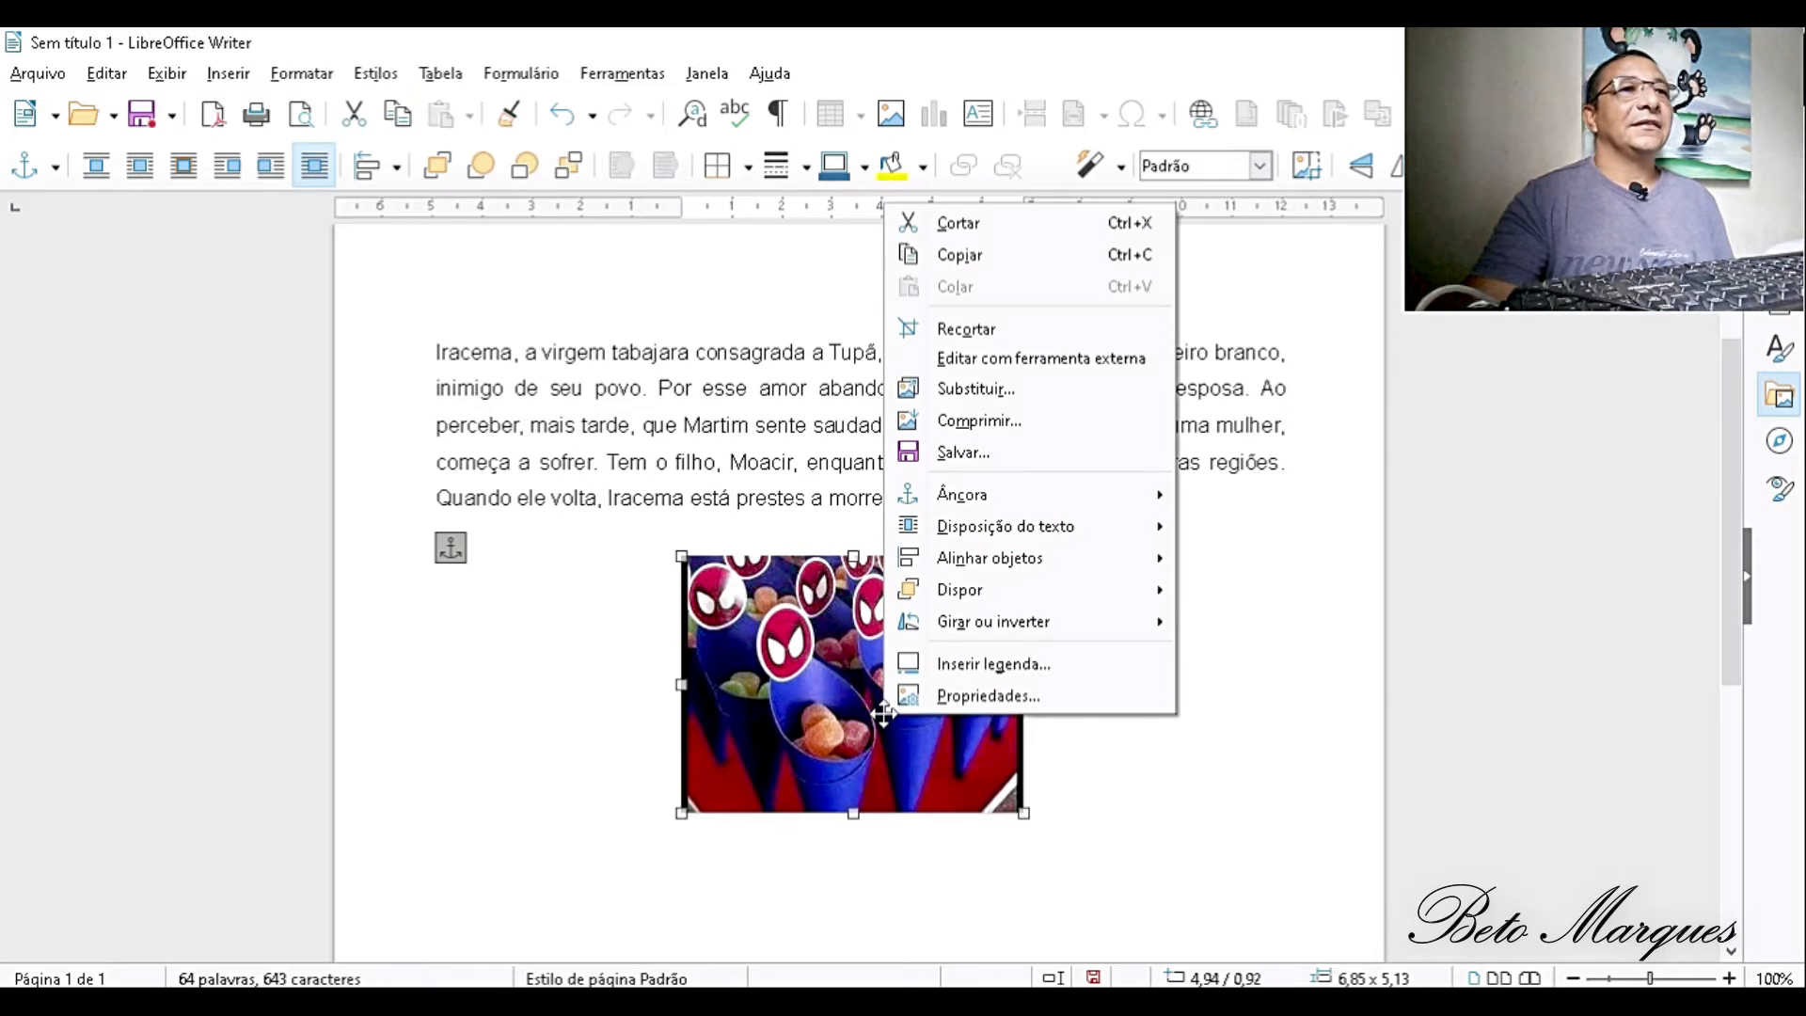
mouse_move(1098, 534)
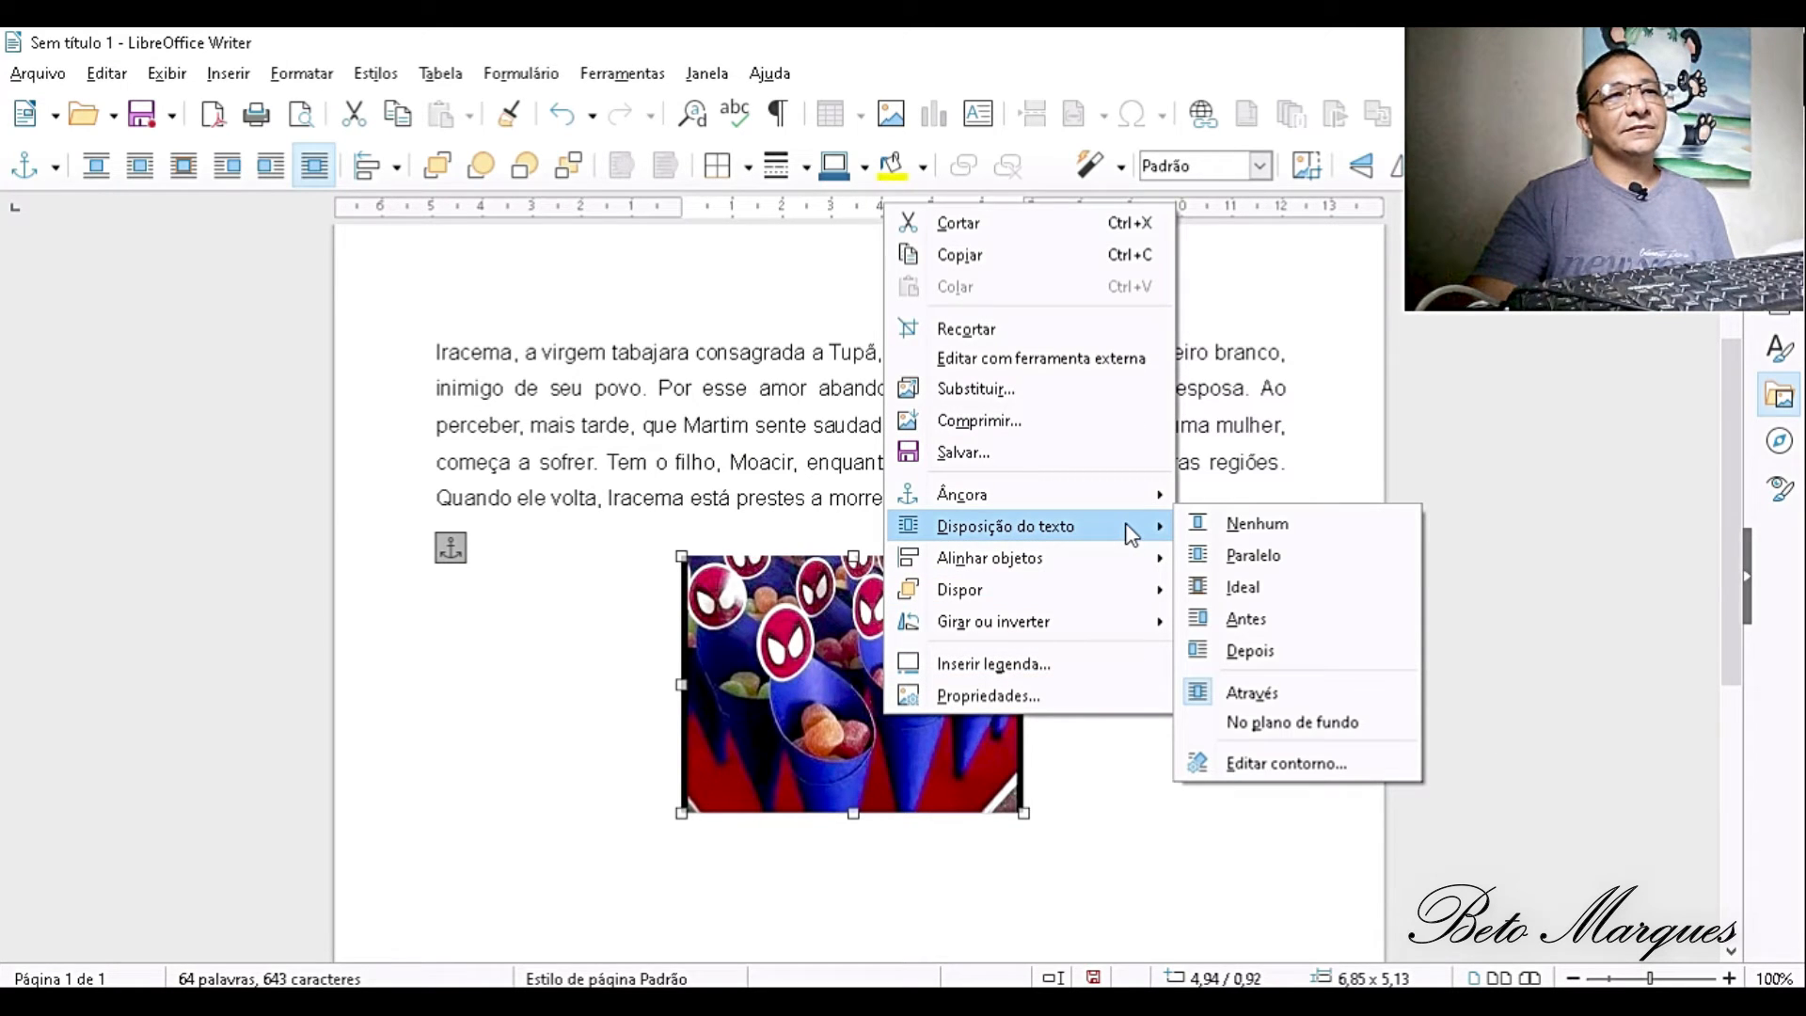
click(1242, 589)
mouse_move(889, 723)
mouse_down()
mouse_move(913, 517)
mouse_move(794, 528)
mouse_move(910, 528)
mouse_move(916, 733)
mouse_up()
click(1144, 598)
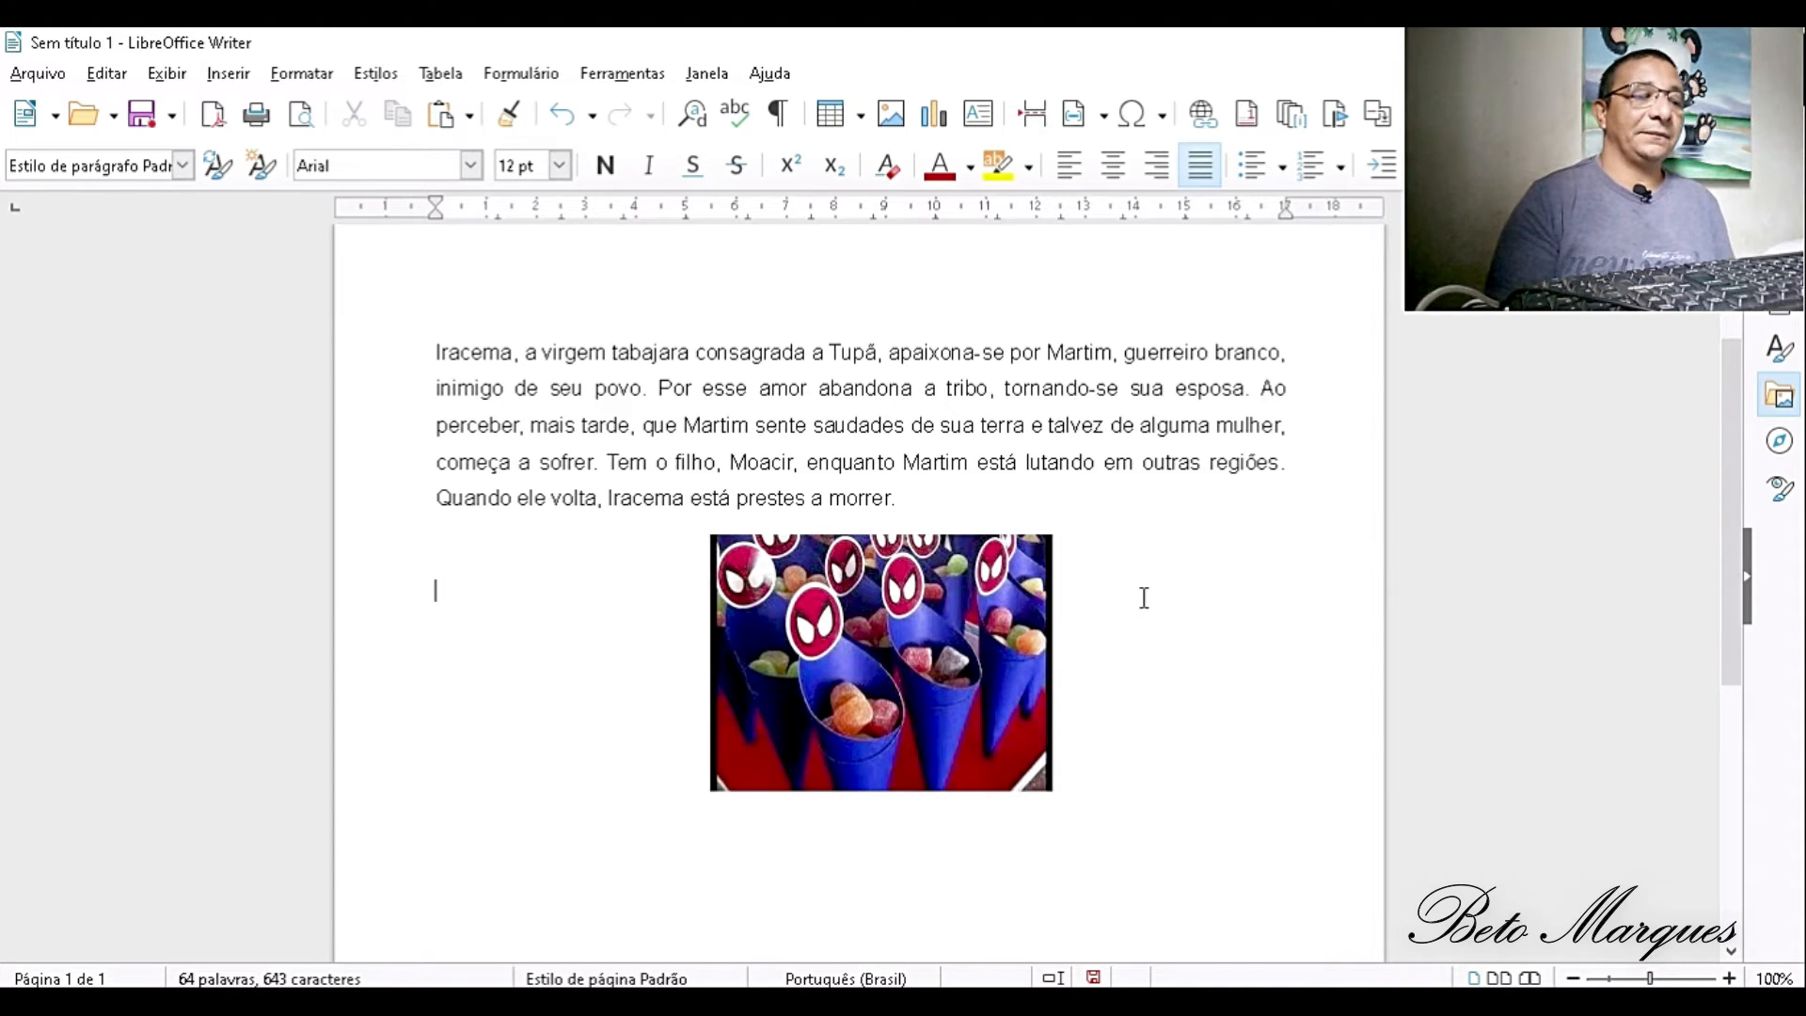
- Undo the last change and delete the picture from the page
key(ctrl+z)
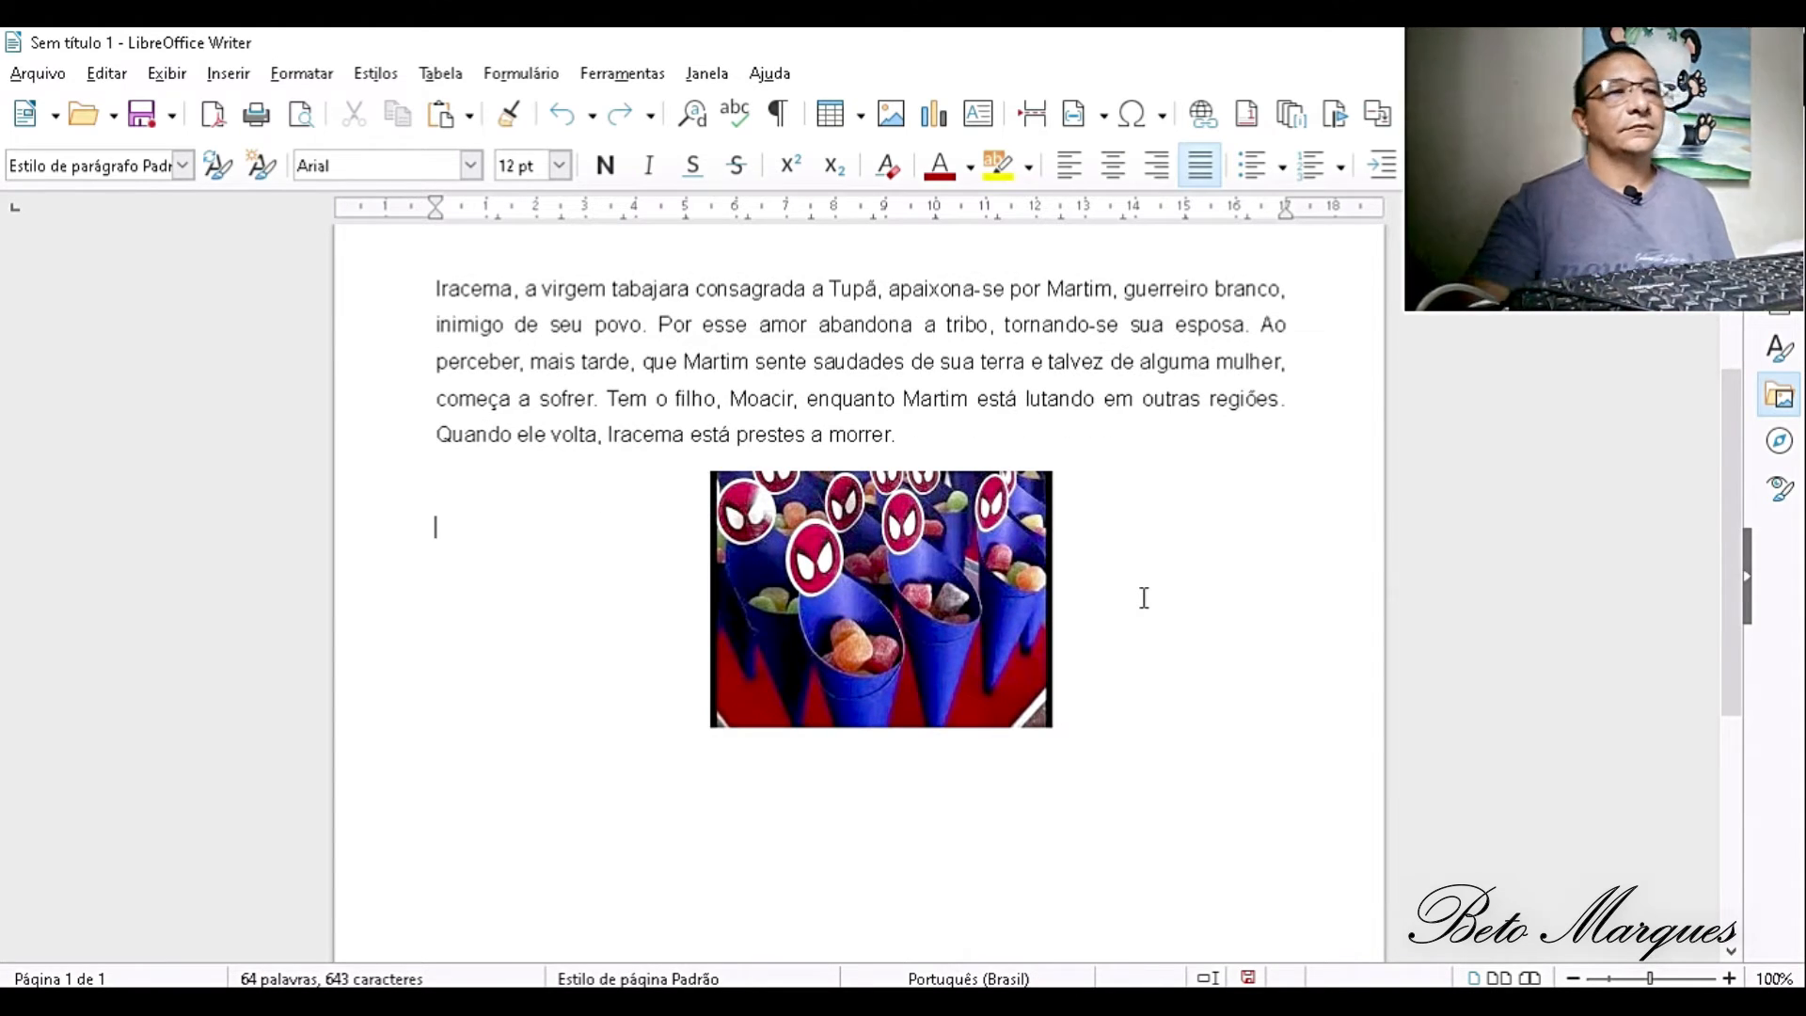
click(900, 549)
key(Delete)
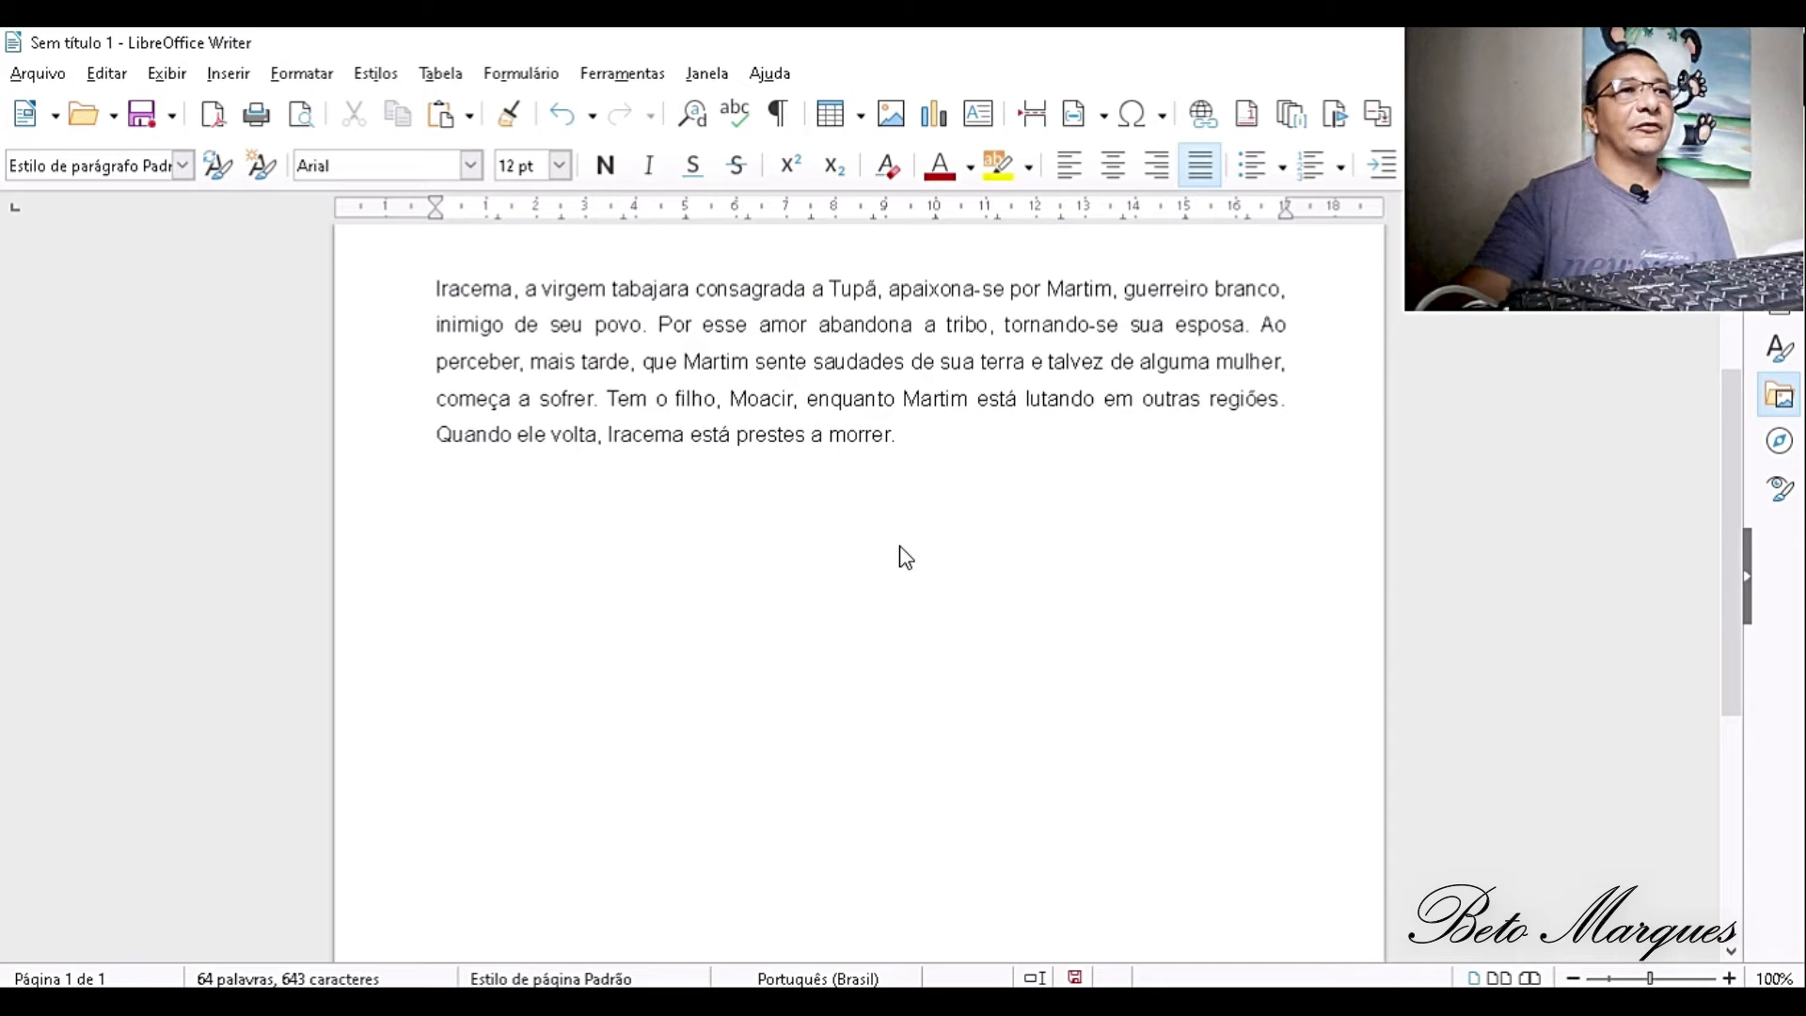
- Insert a default column chart below the paragraph, open it to look over its editing tools, and undo the insertion
click(941, 120)
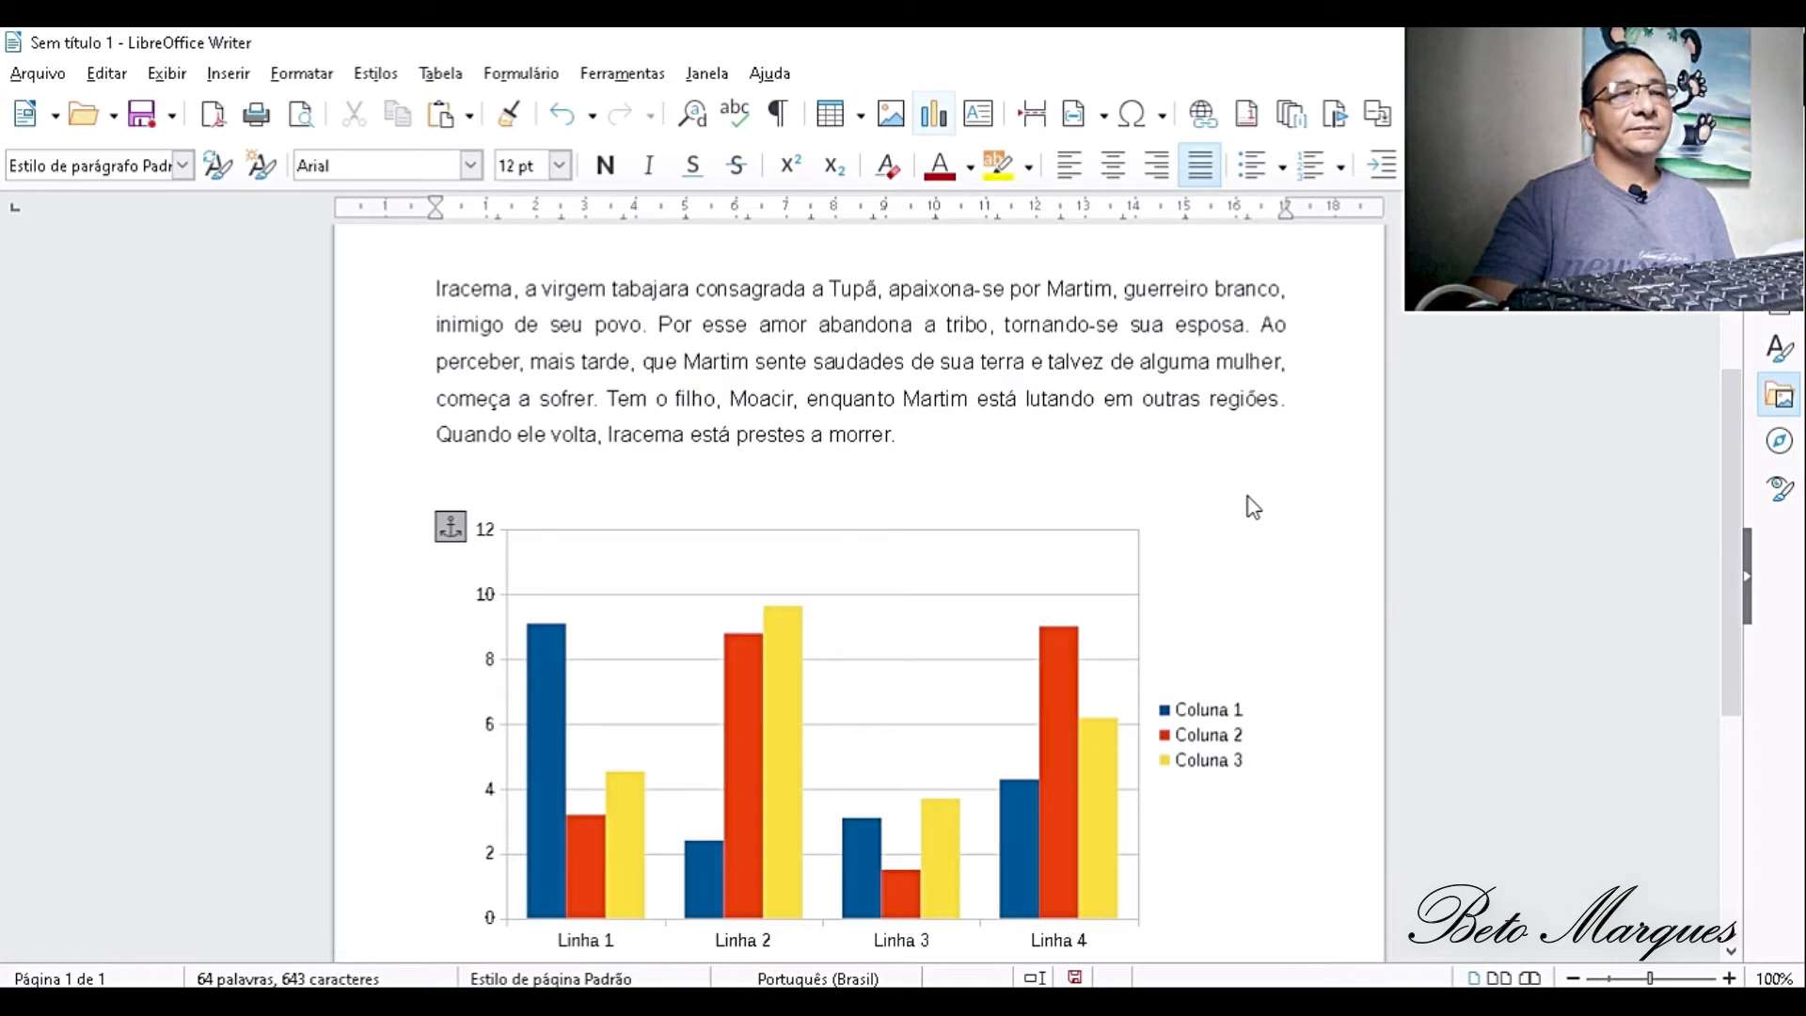
double_click(1275, 677)
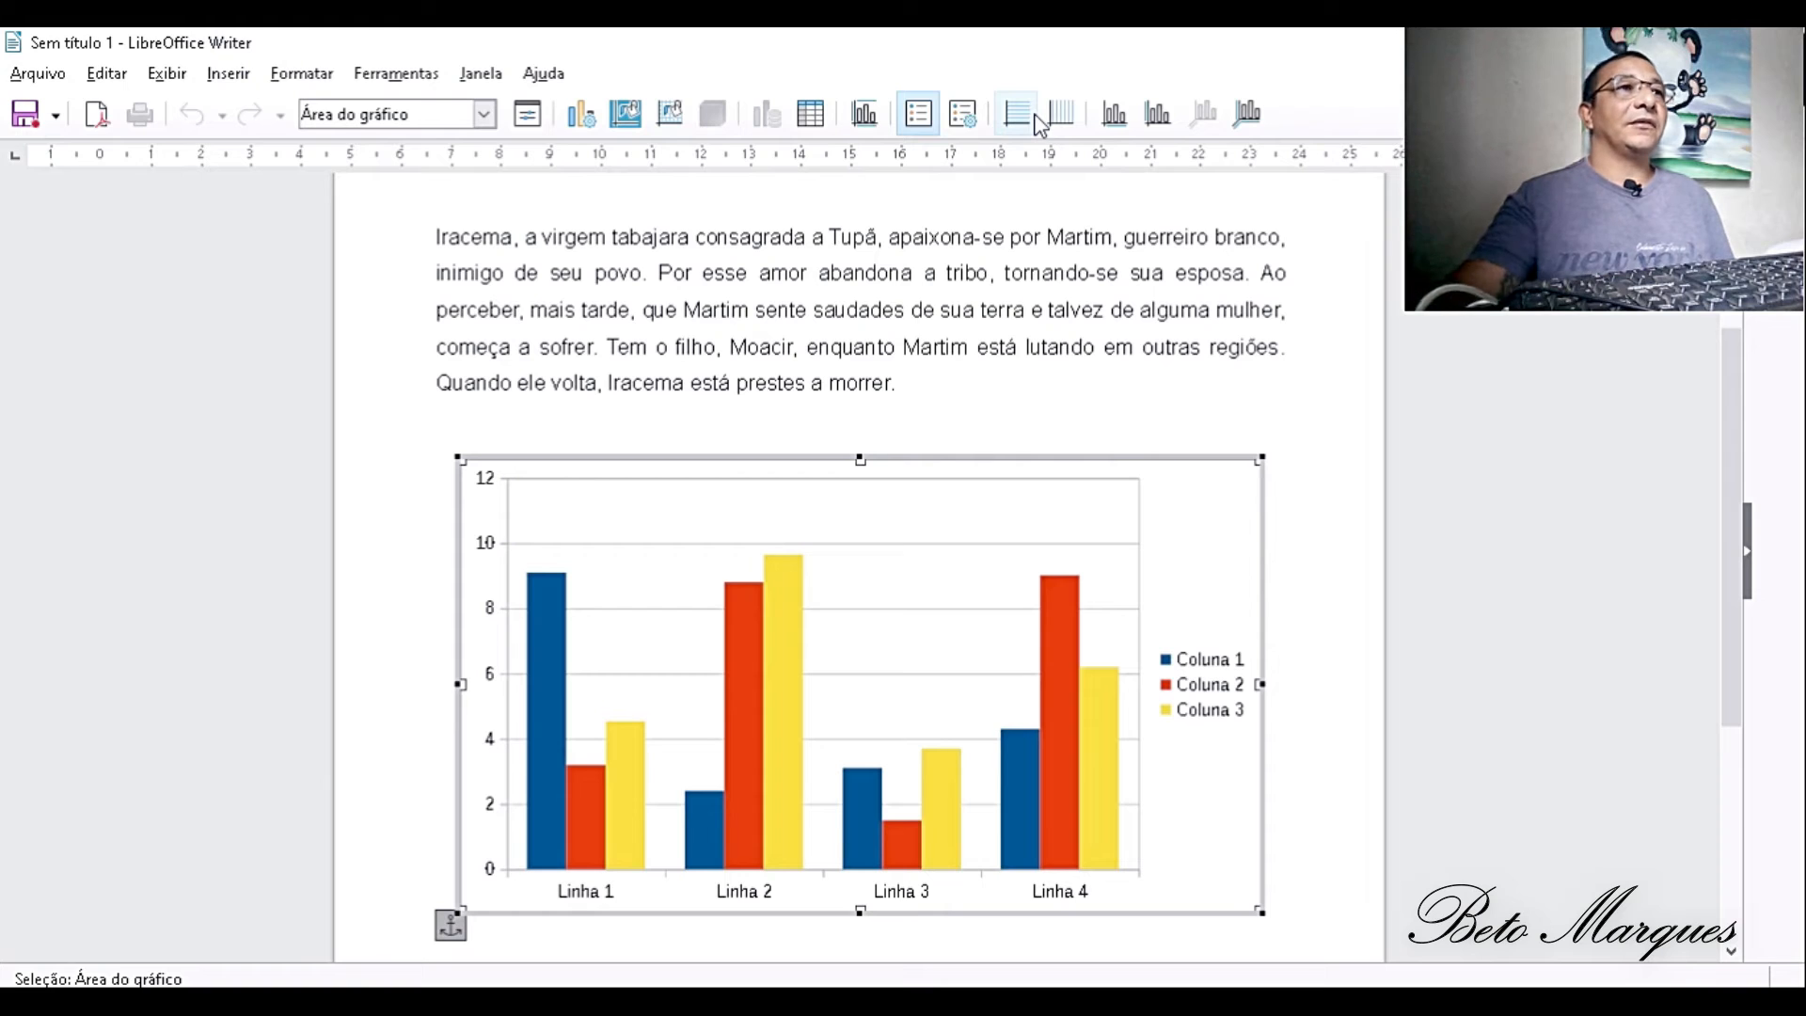
click(1033, 115)
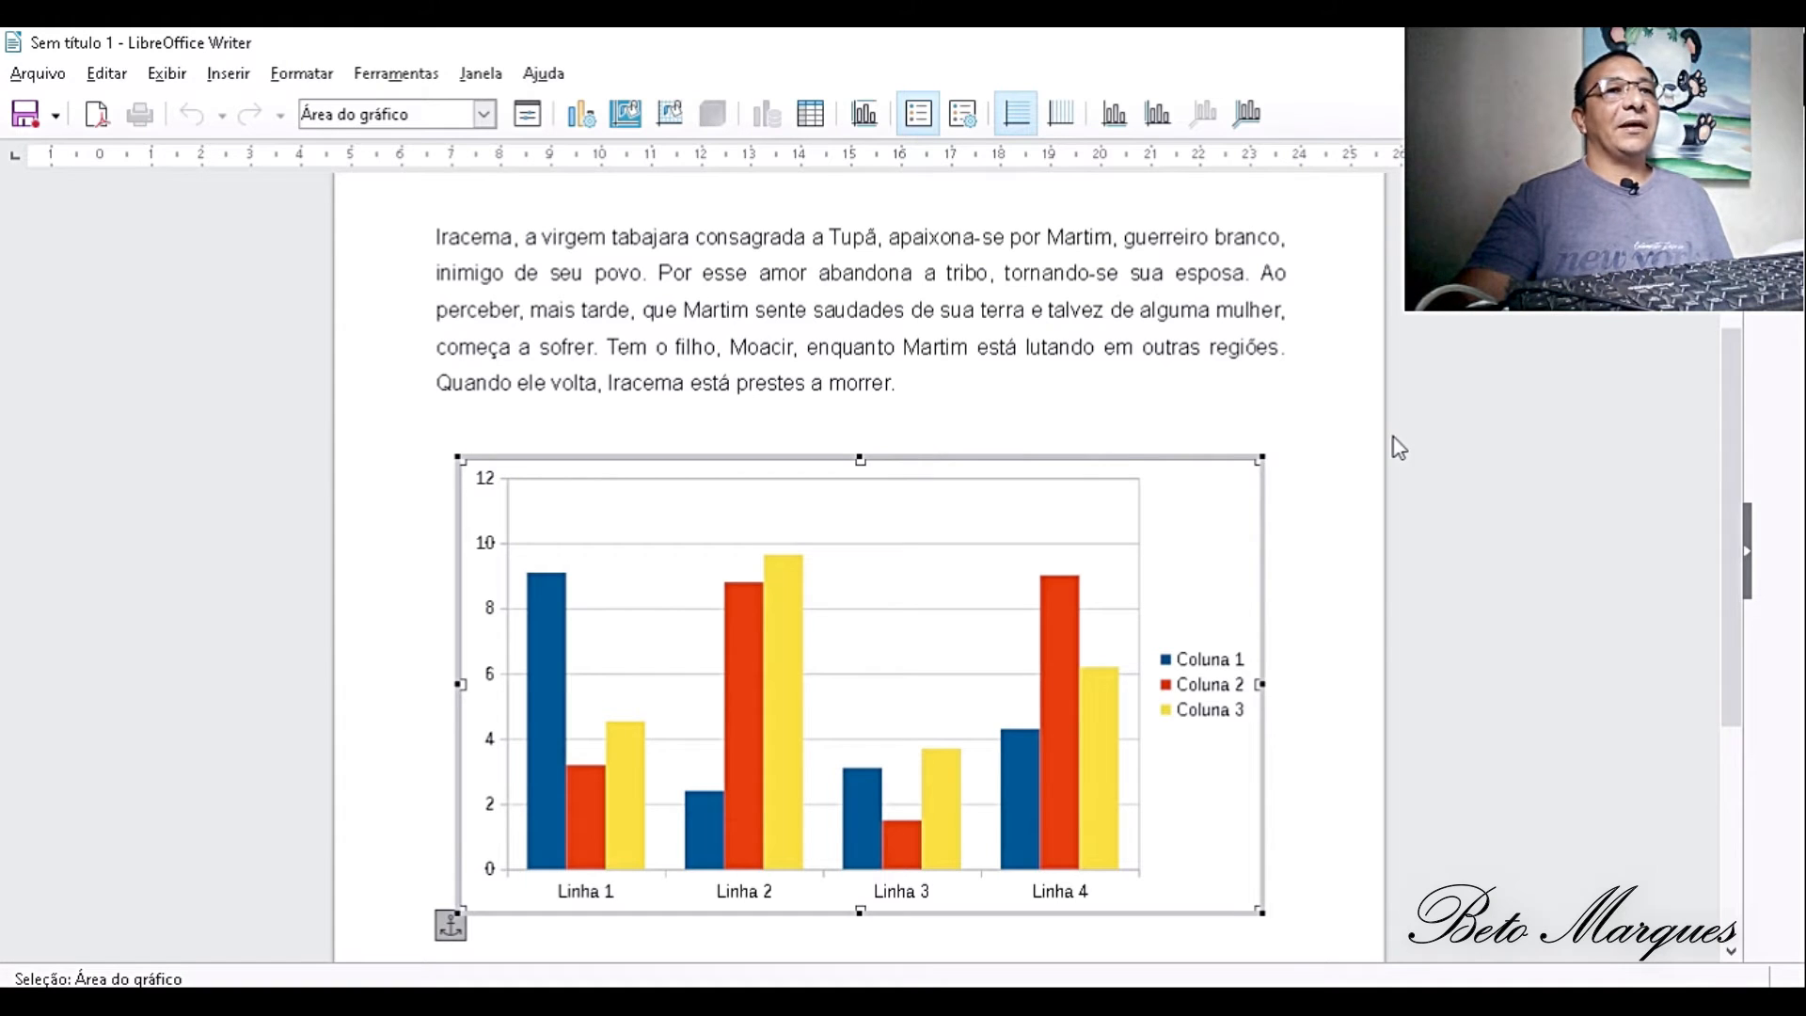
click(1314, 371)
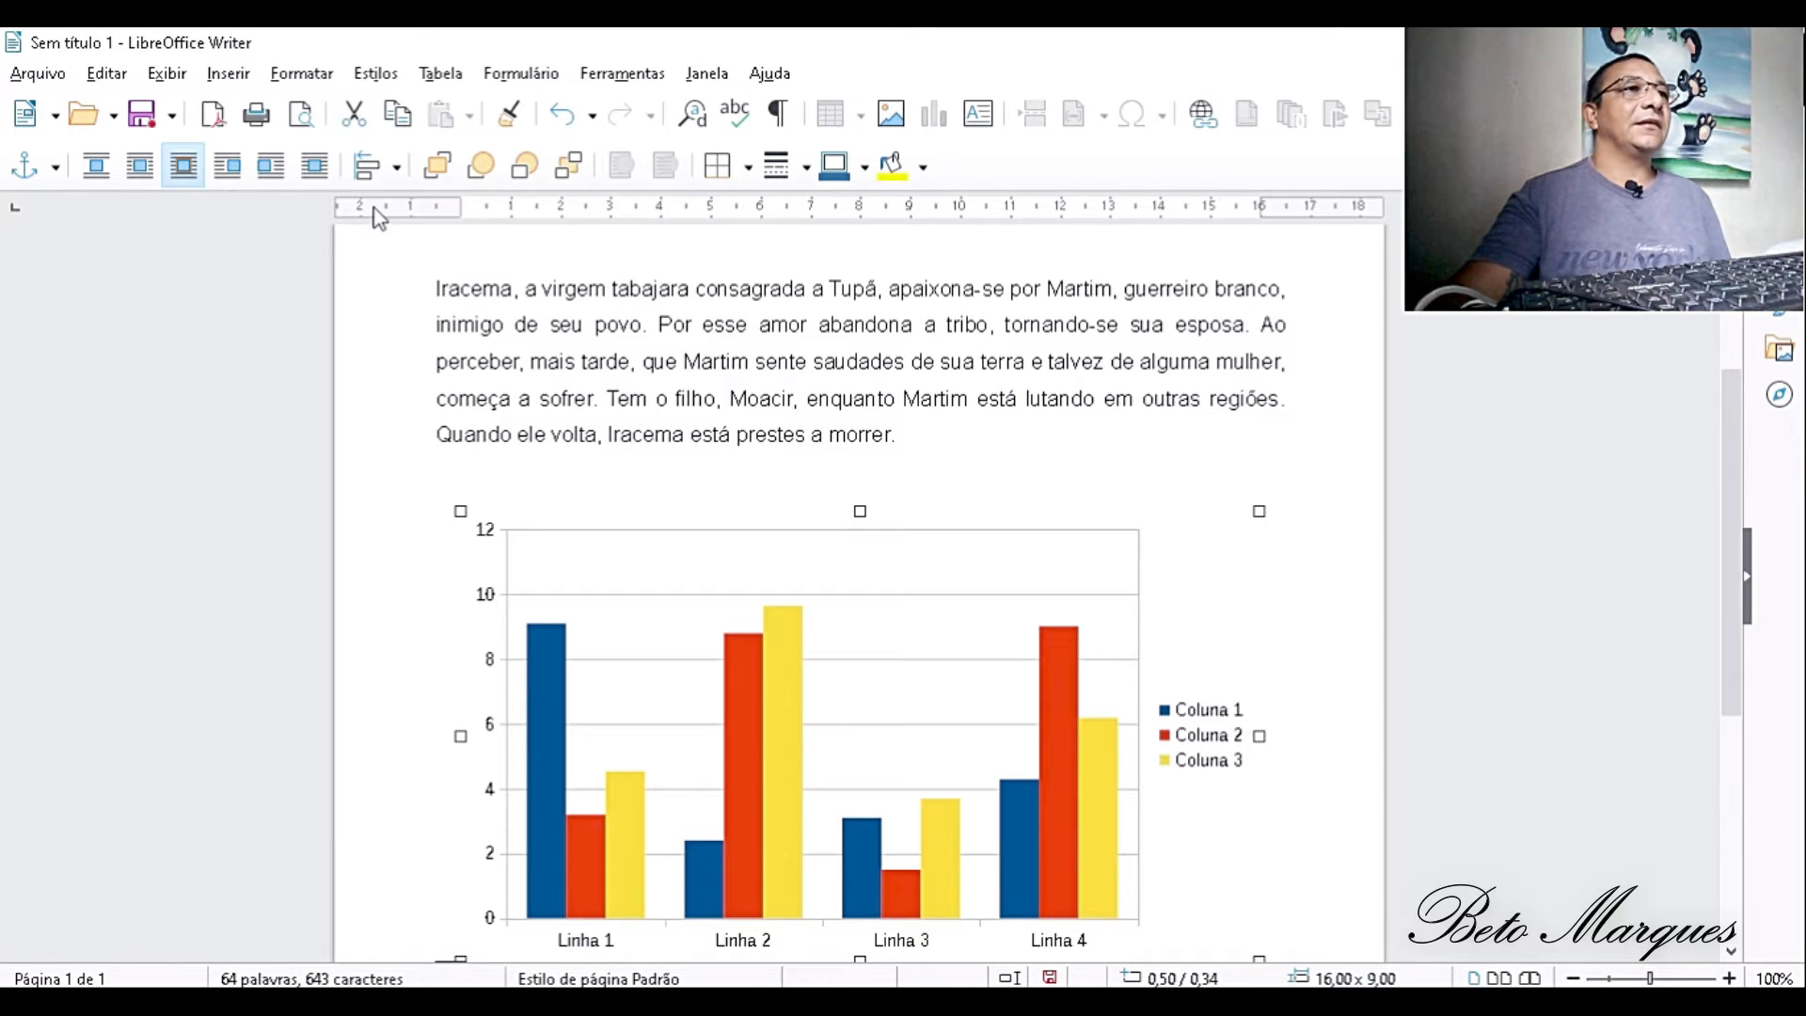
click(562, 117)
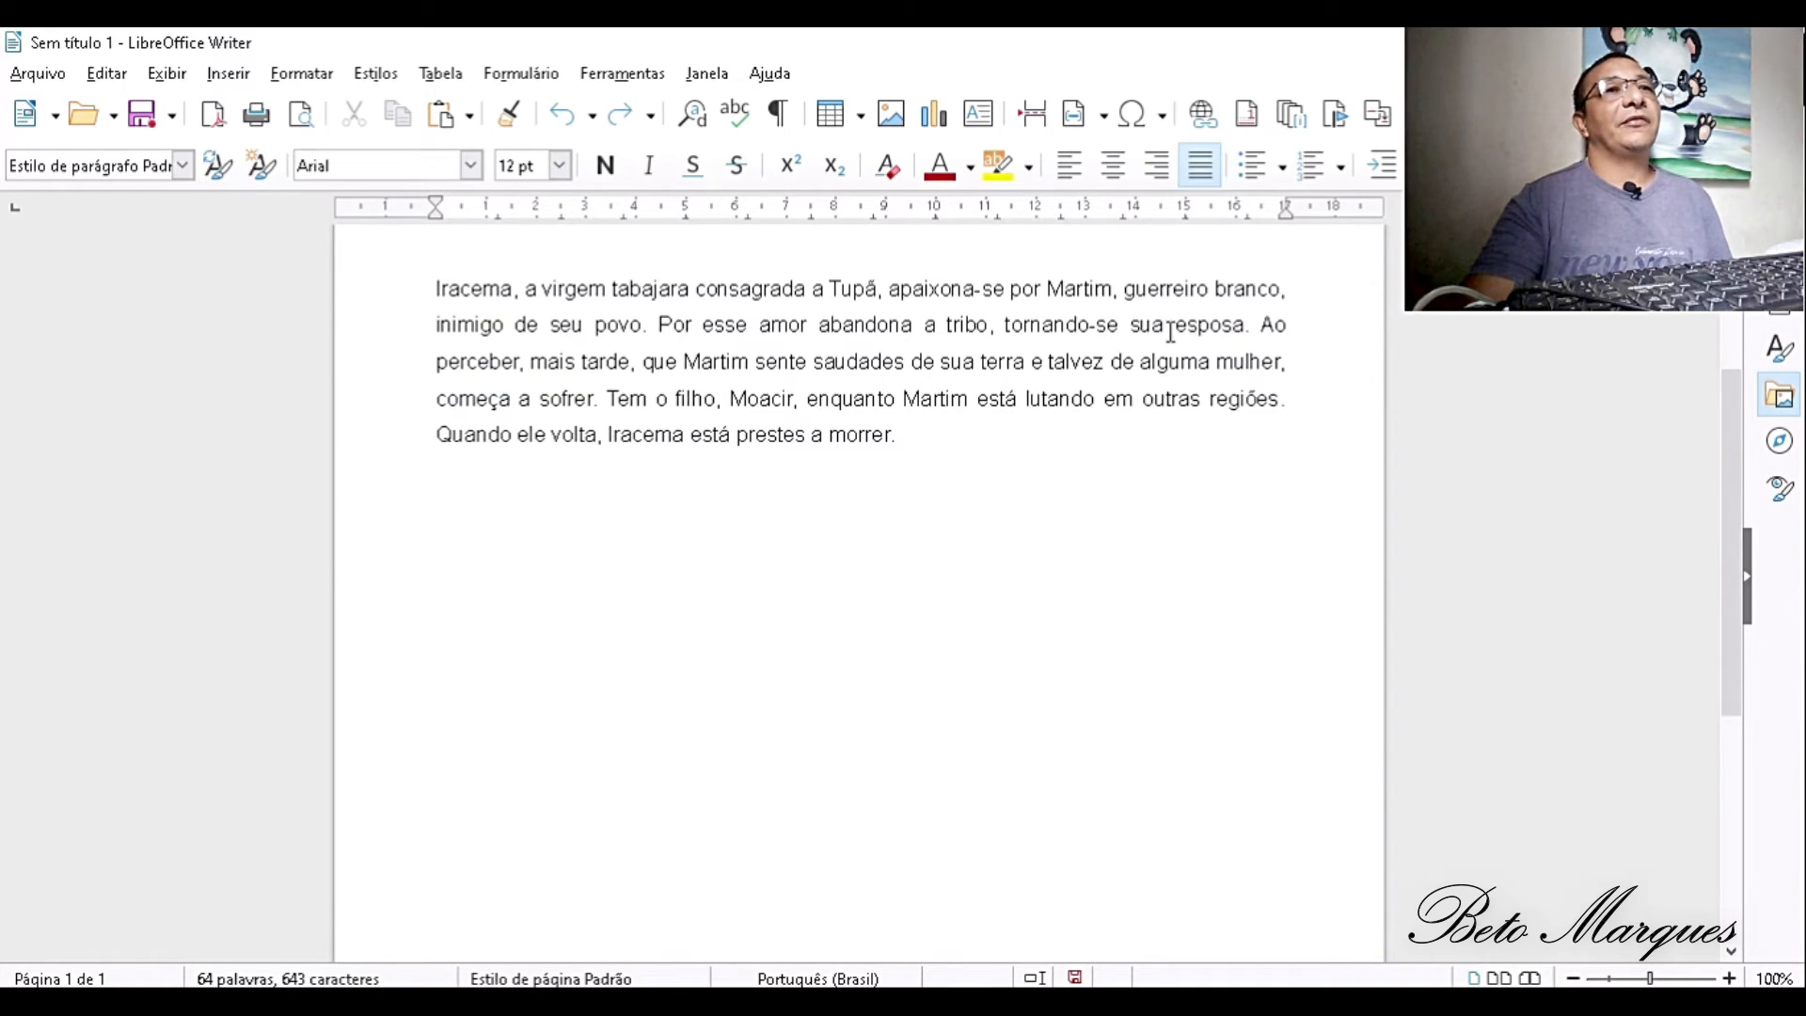
- Turn the word Iracema at the start of the paragraph into a web hyperlink using the copied YouTube video address
click(1204, 115)
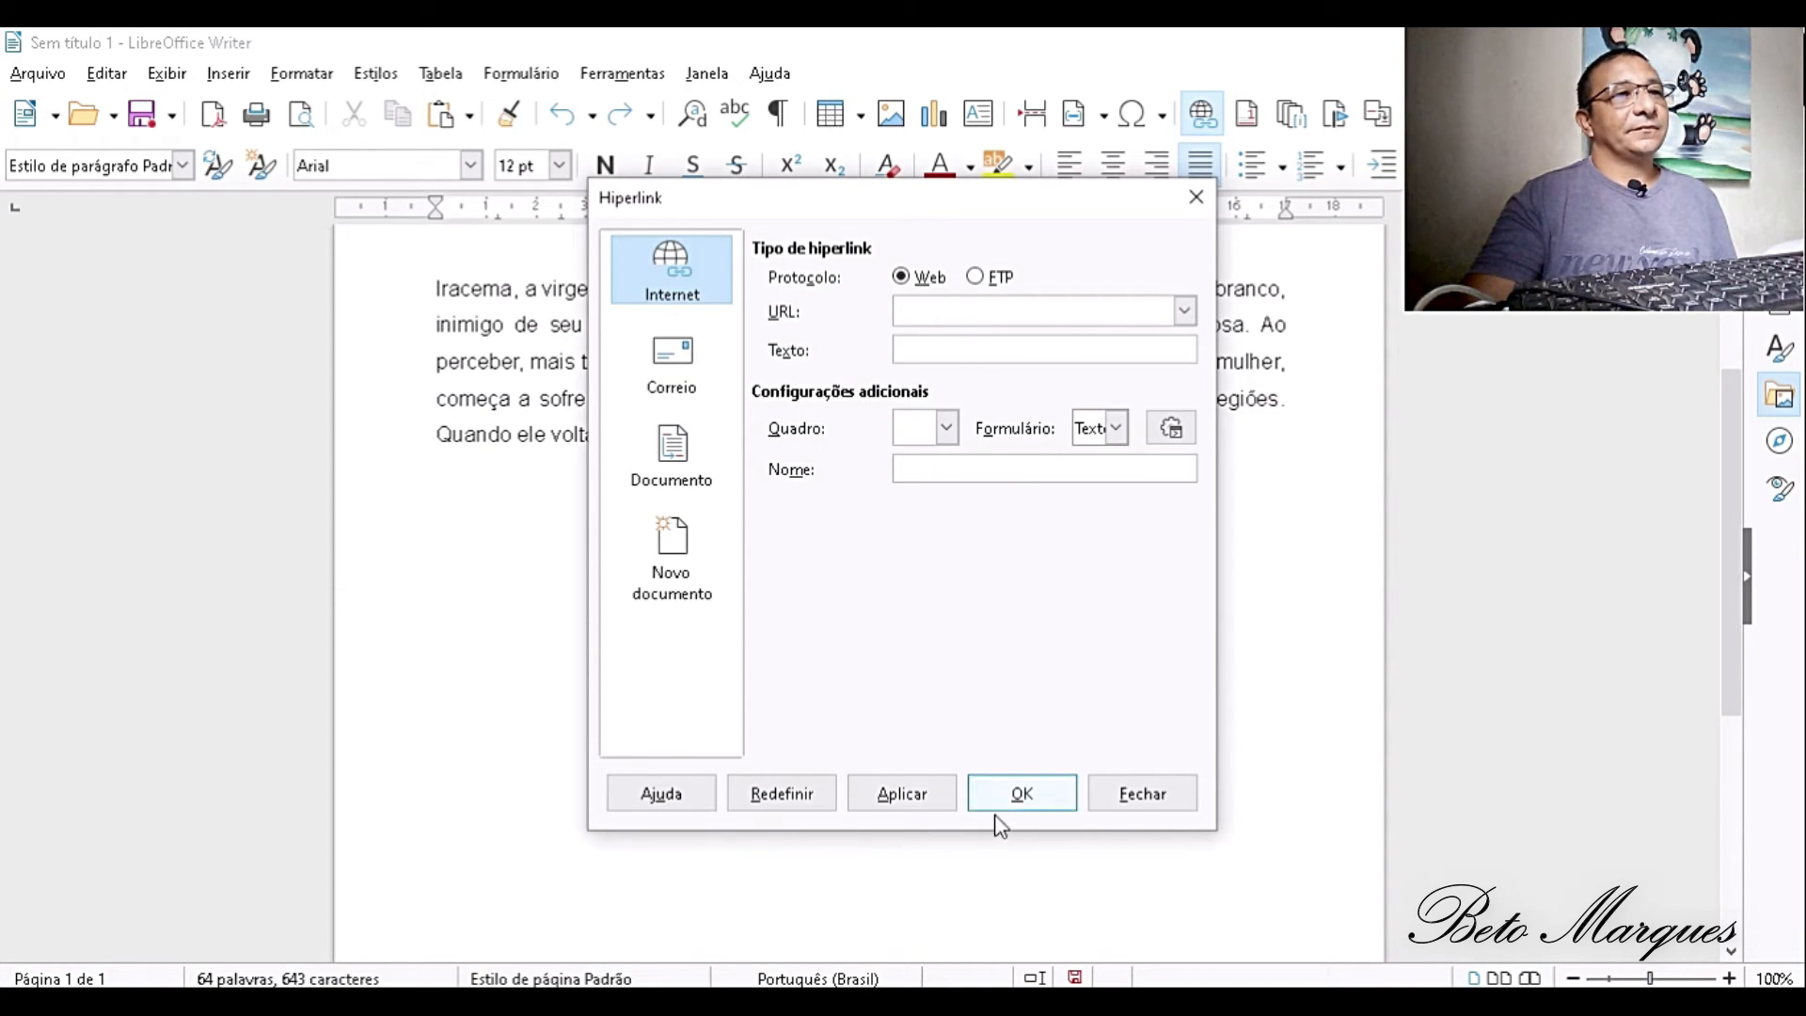
click(1143, 795)
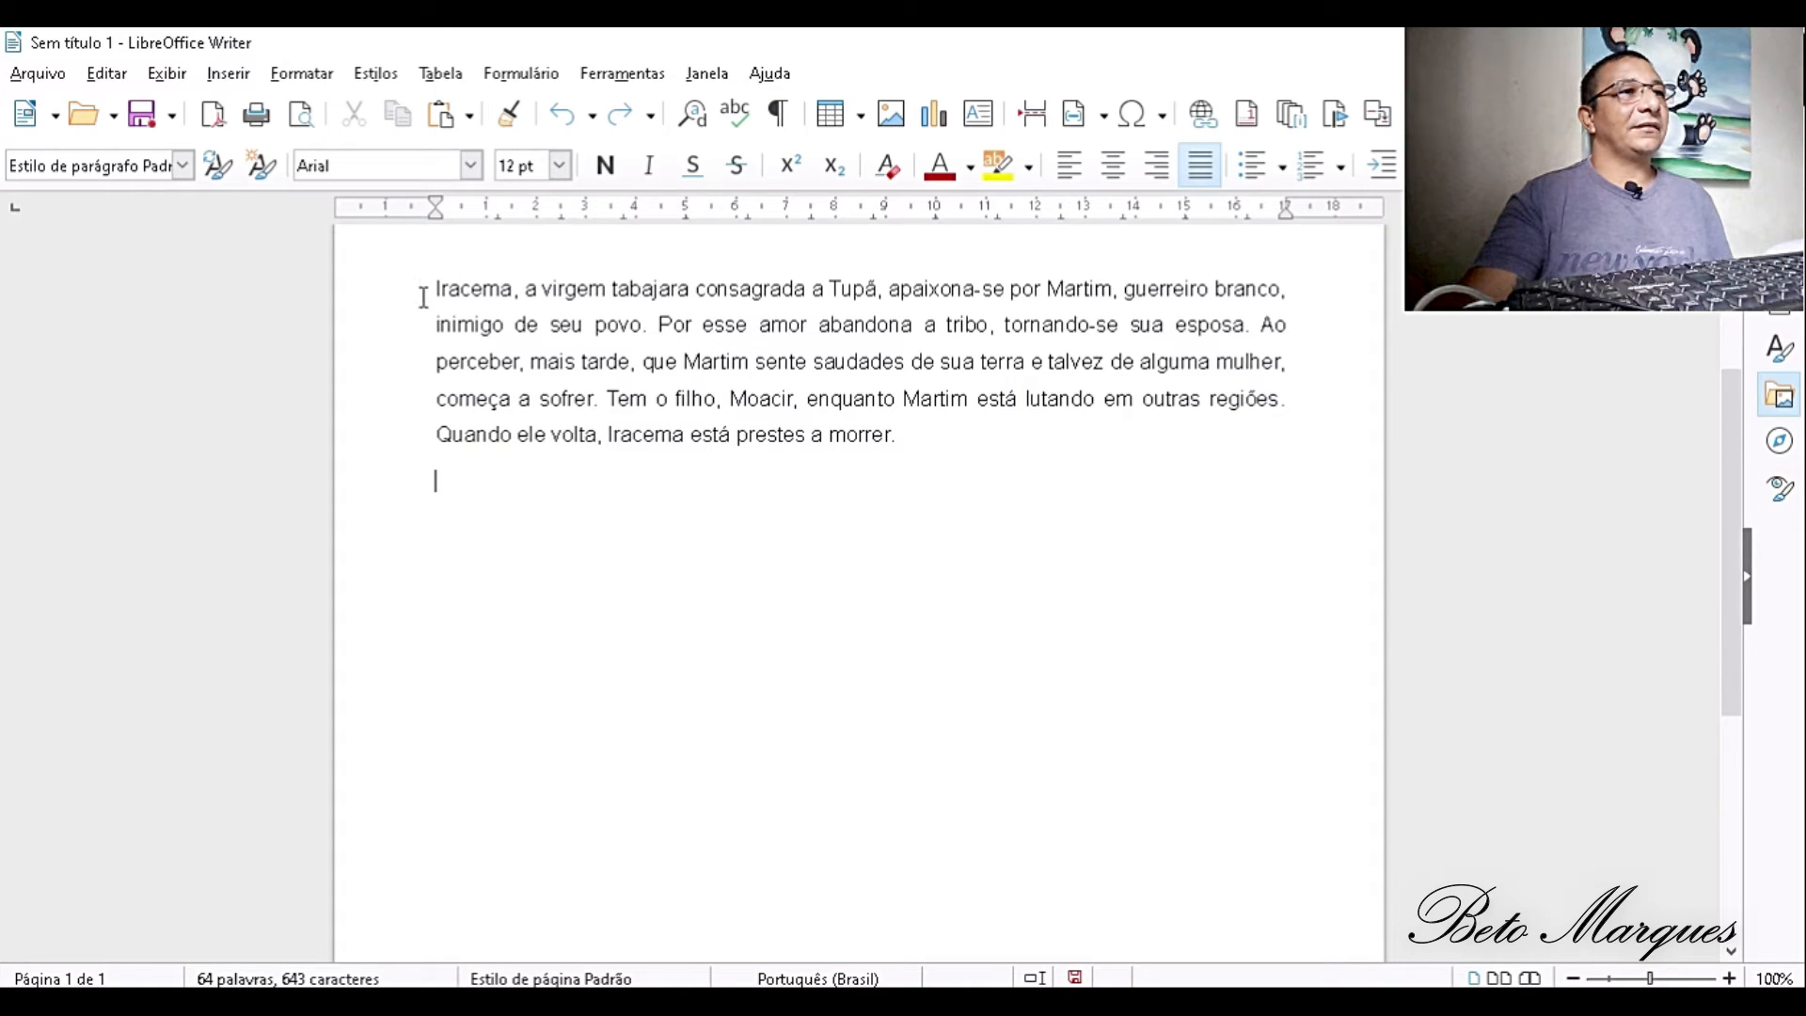
drag(423, 297, 515, 297)
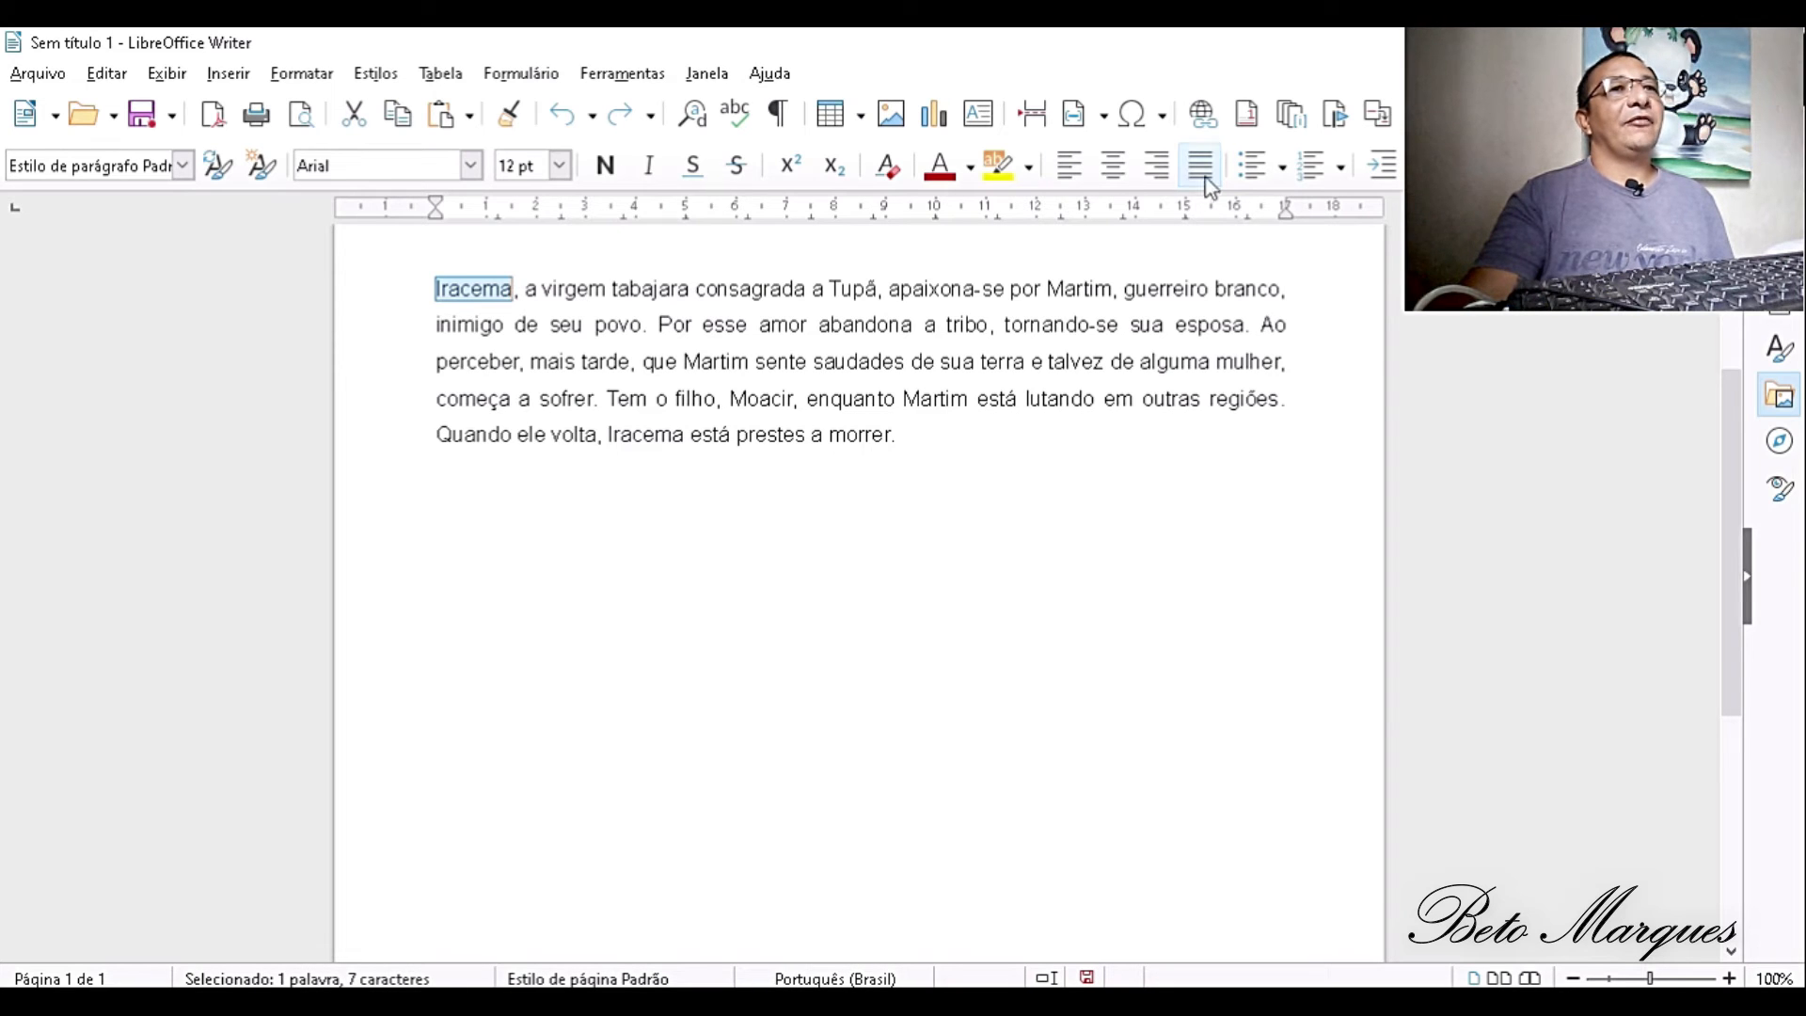
click(1195, 120)
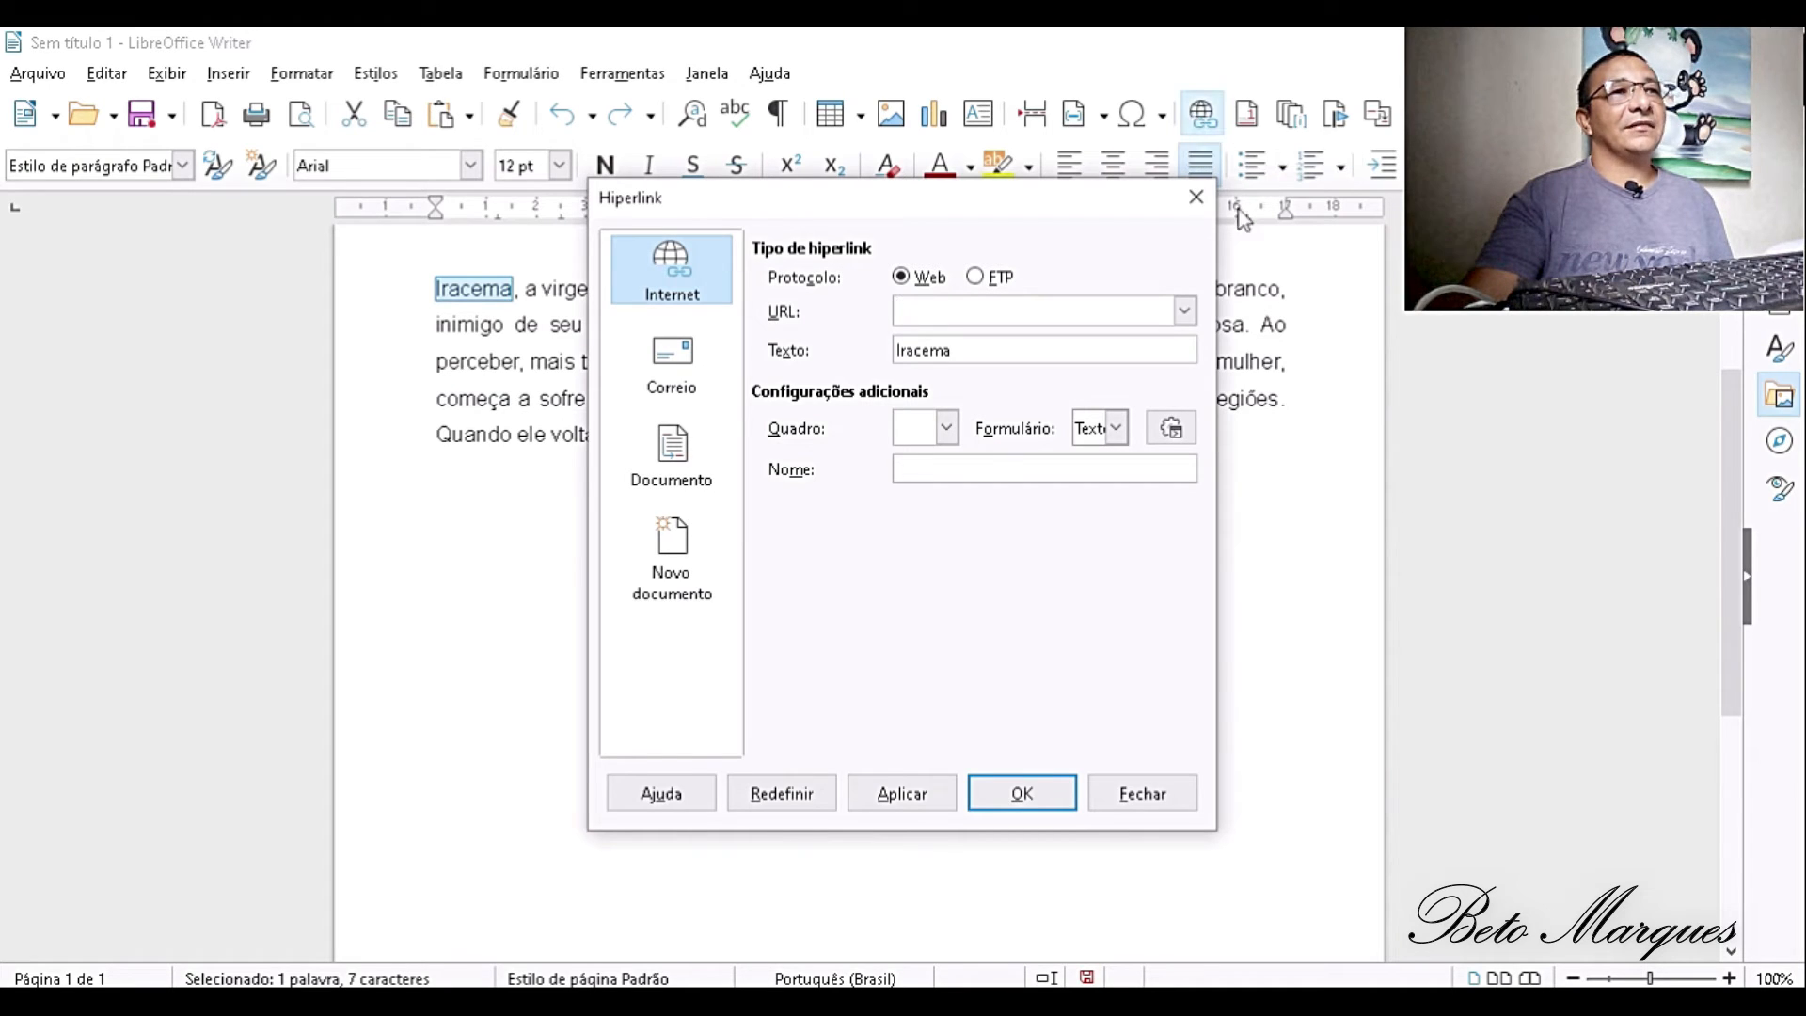
click(1184, 312)
click(1184, 312)
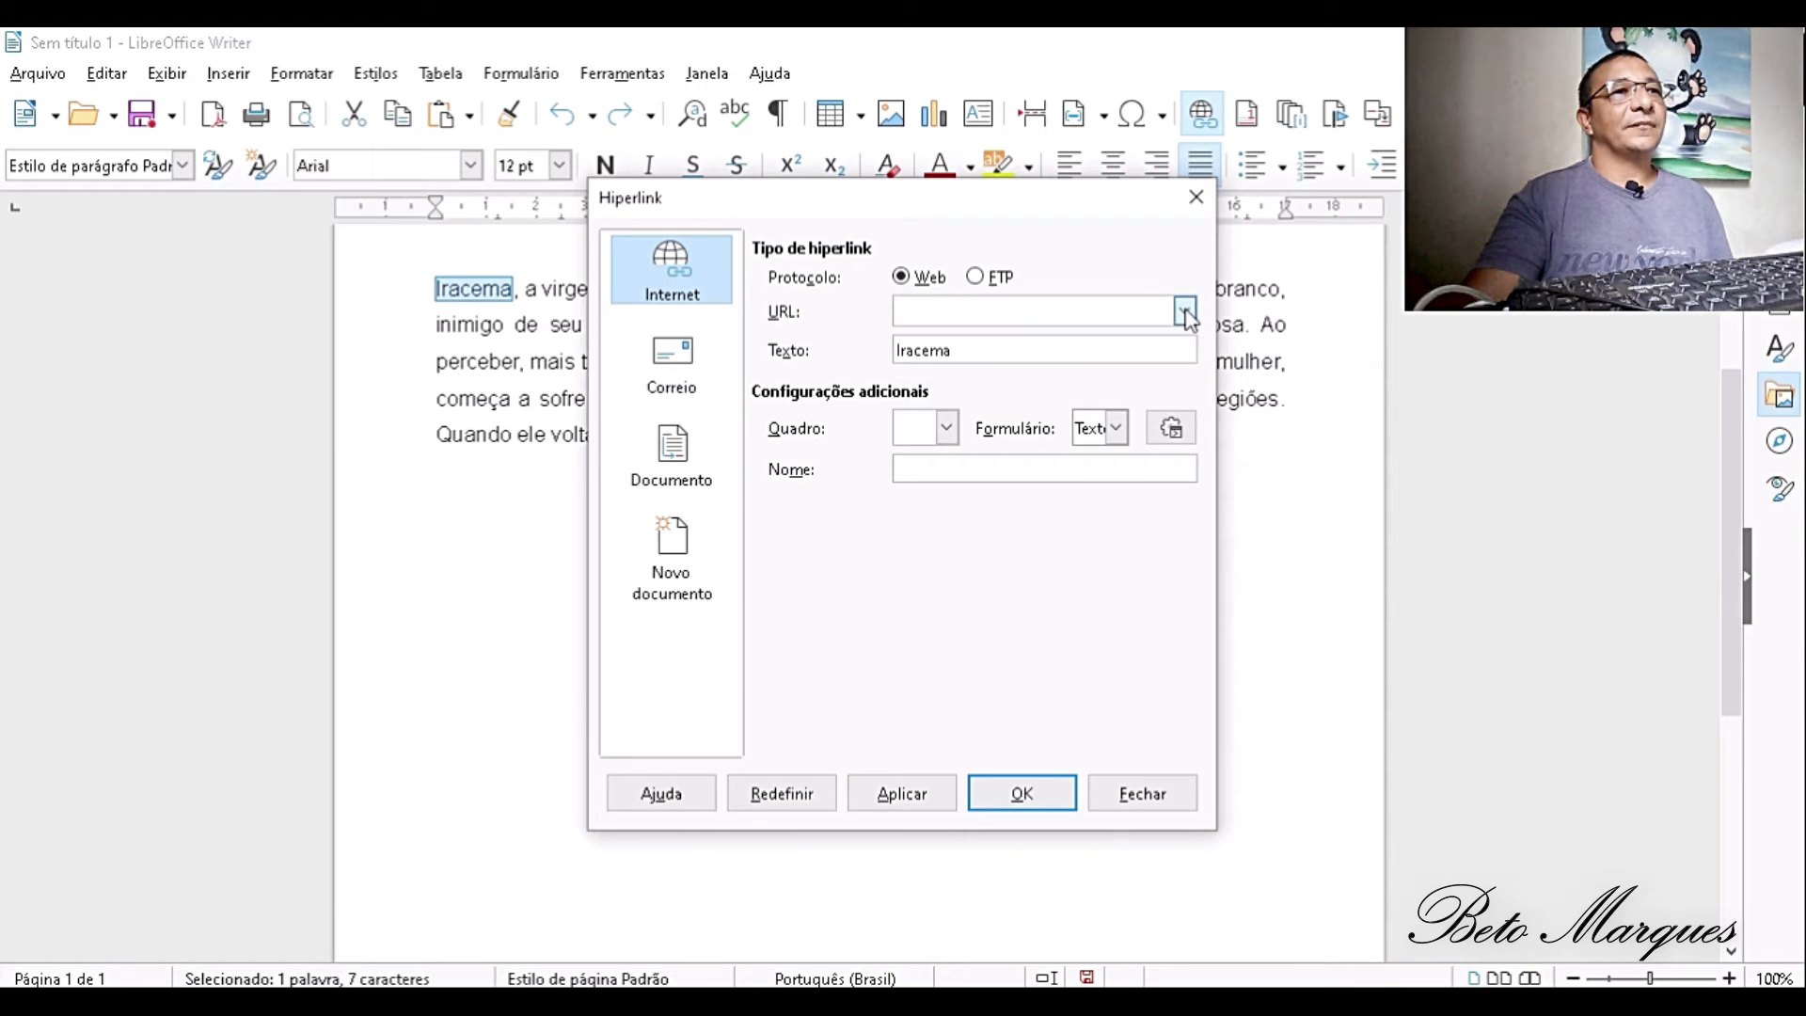
right_click(1008, 311)
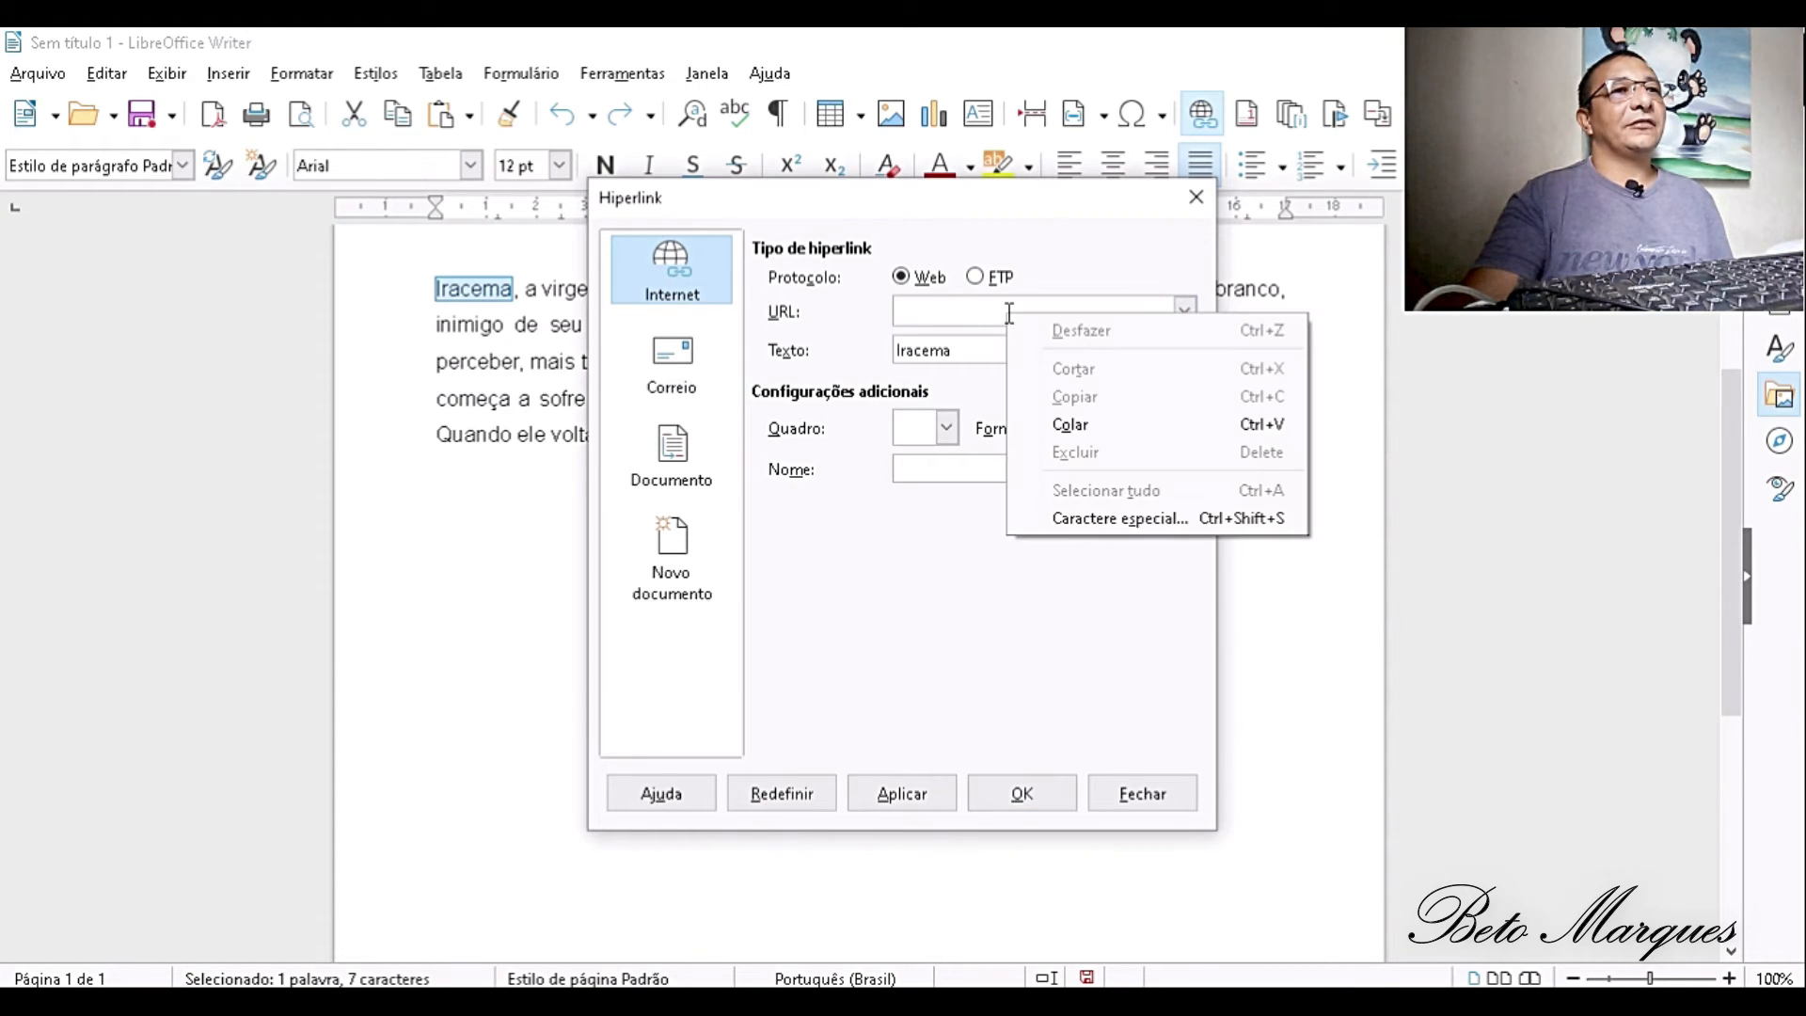
click(1071, 425)
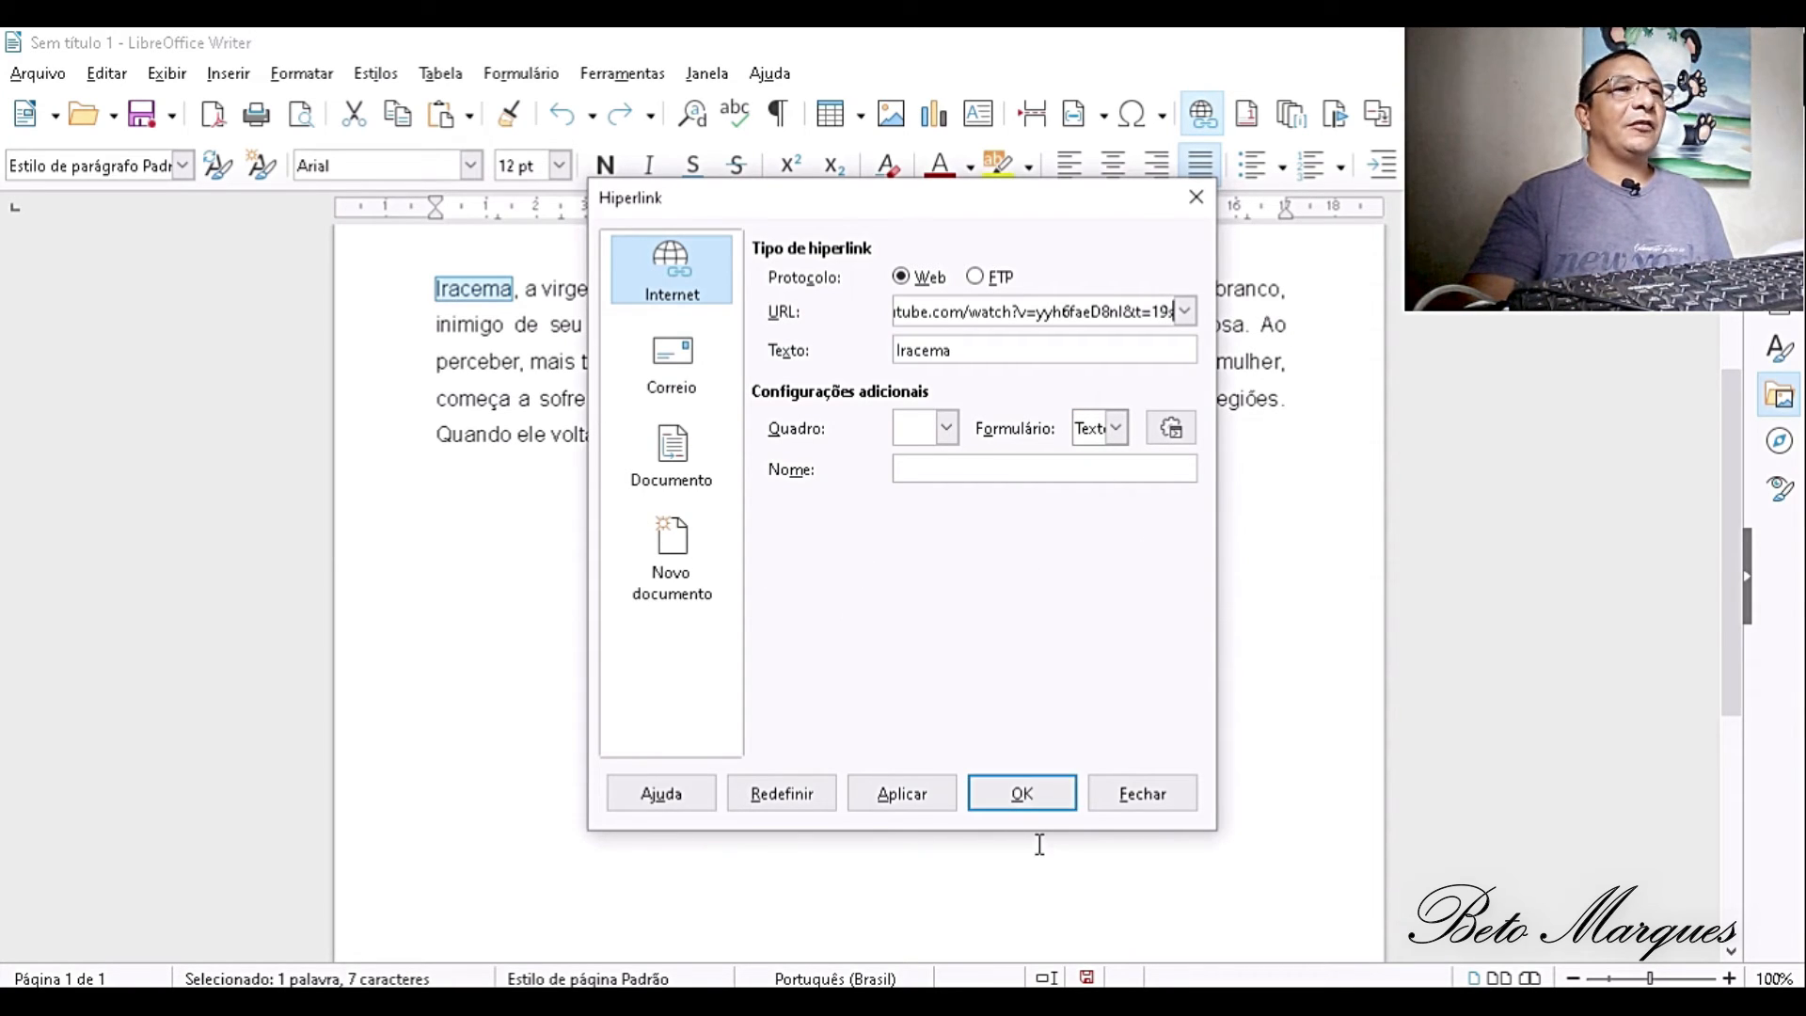
click(1028, 802)
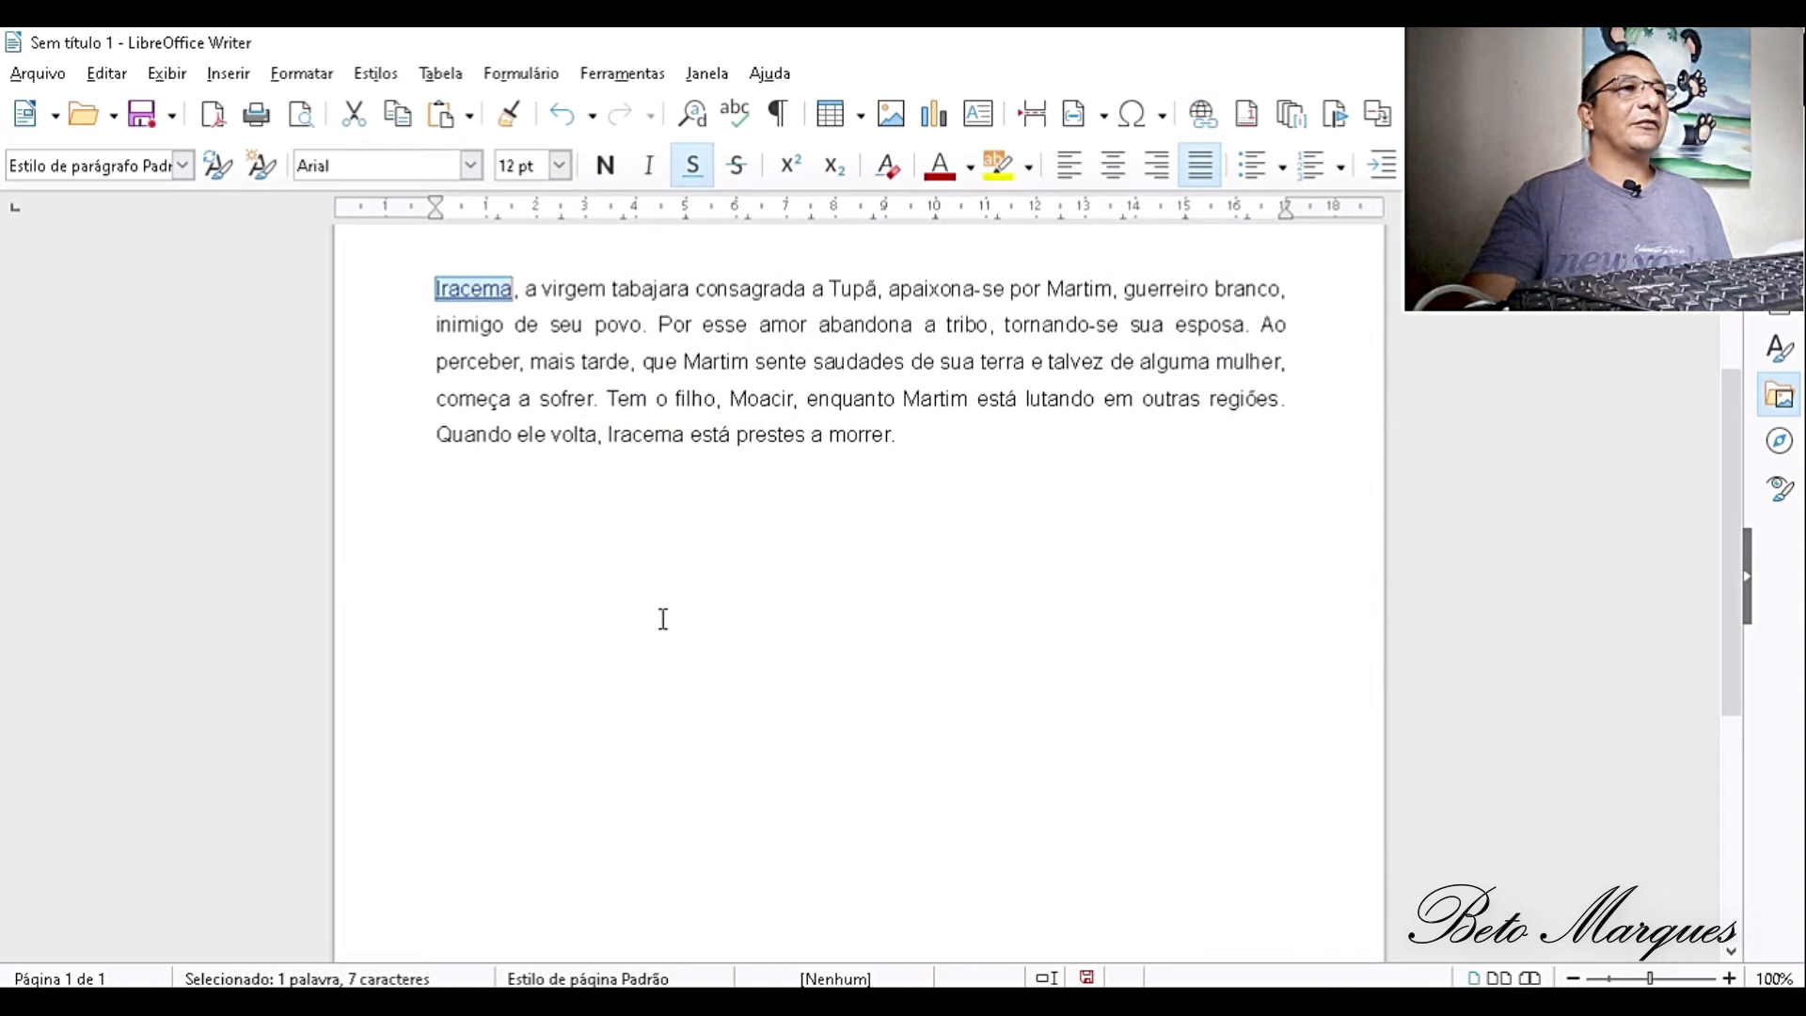
click(694, 619)
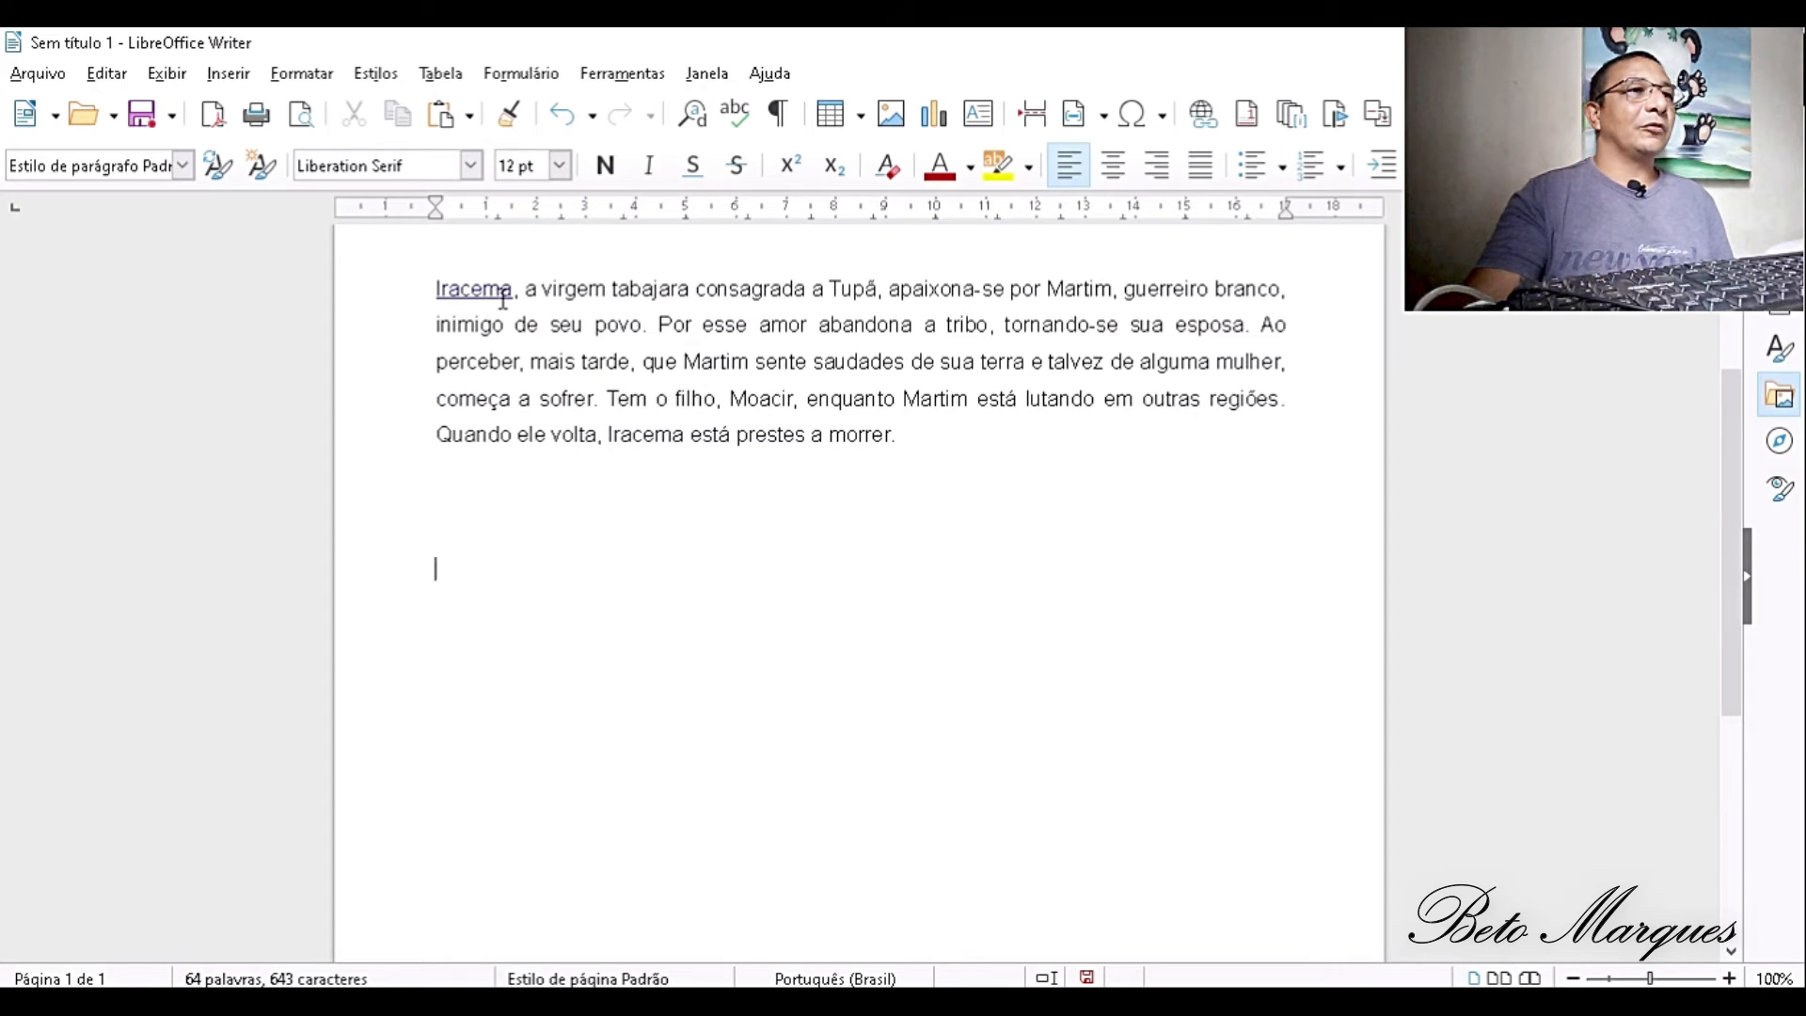
- Open the Iracema hyperlink in the browser, look over the YouTube page, close its tab and return to LibreOffice Writer
mouse_move(500, 299)
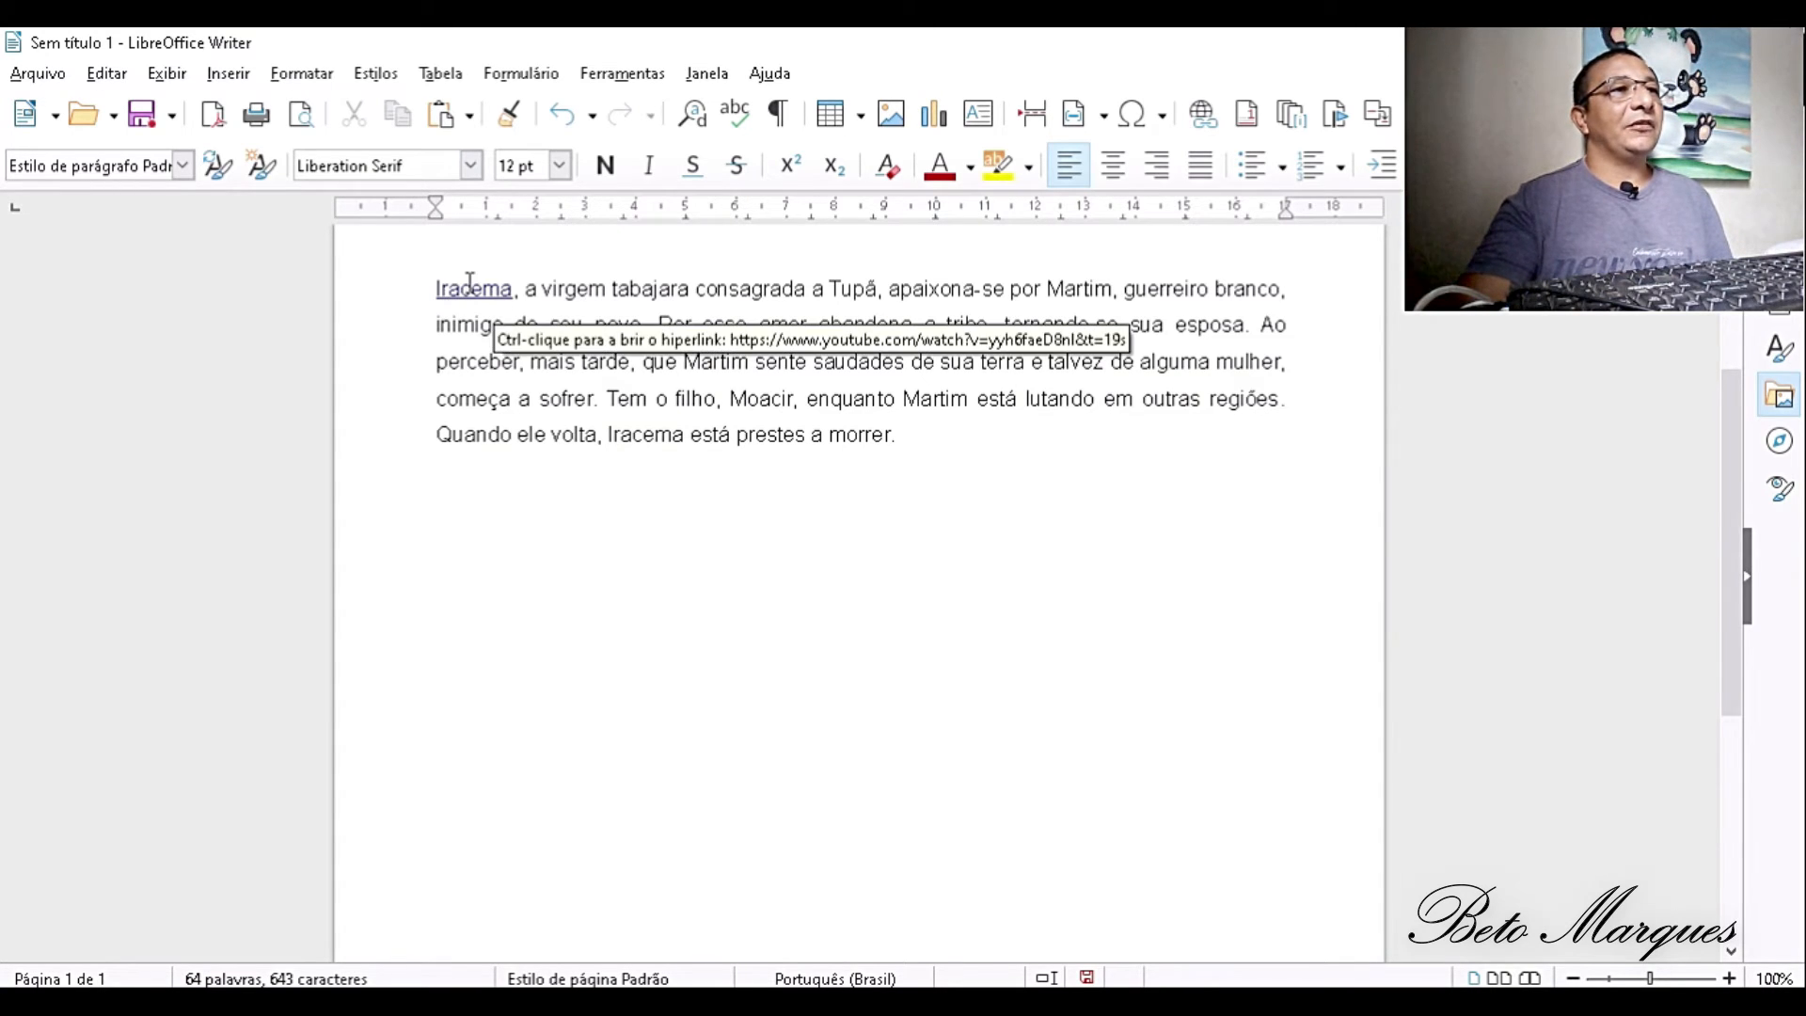
click(470, 285)
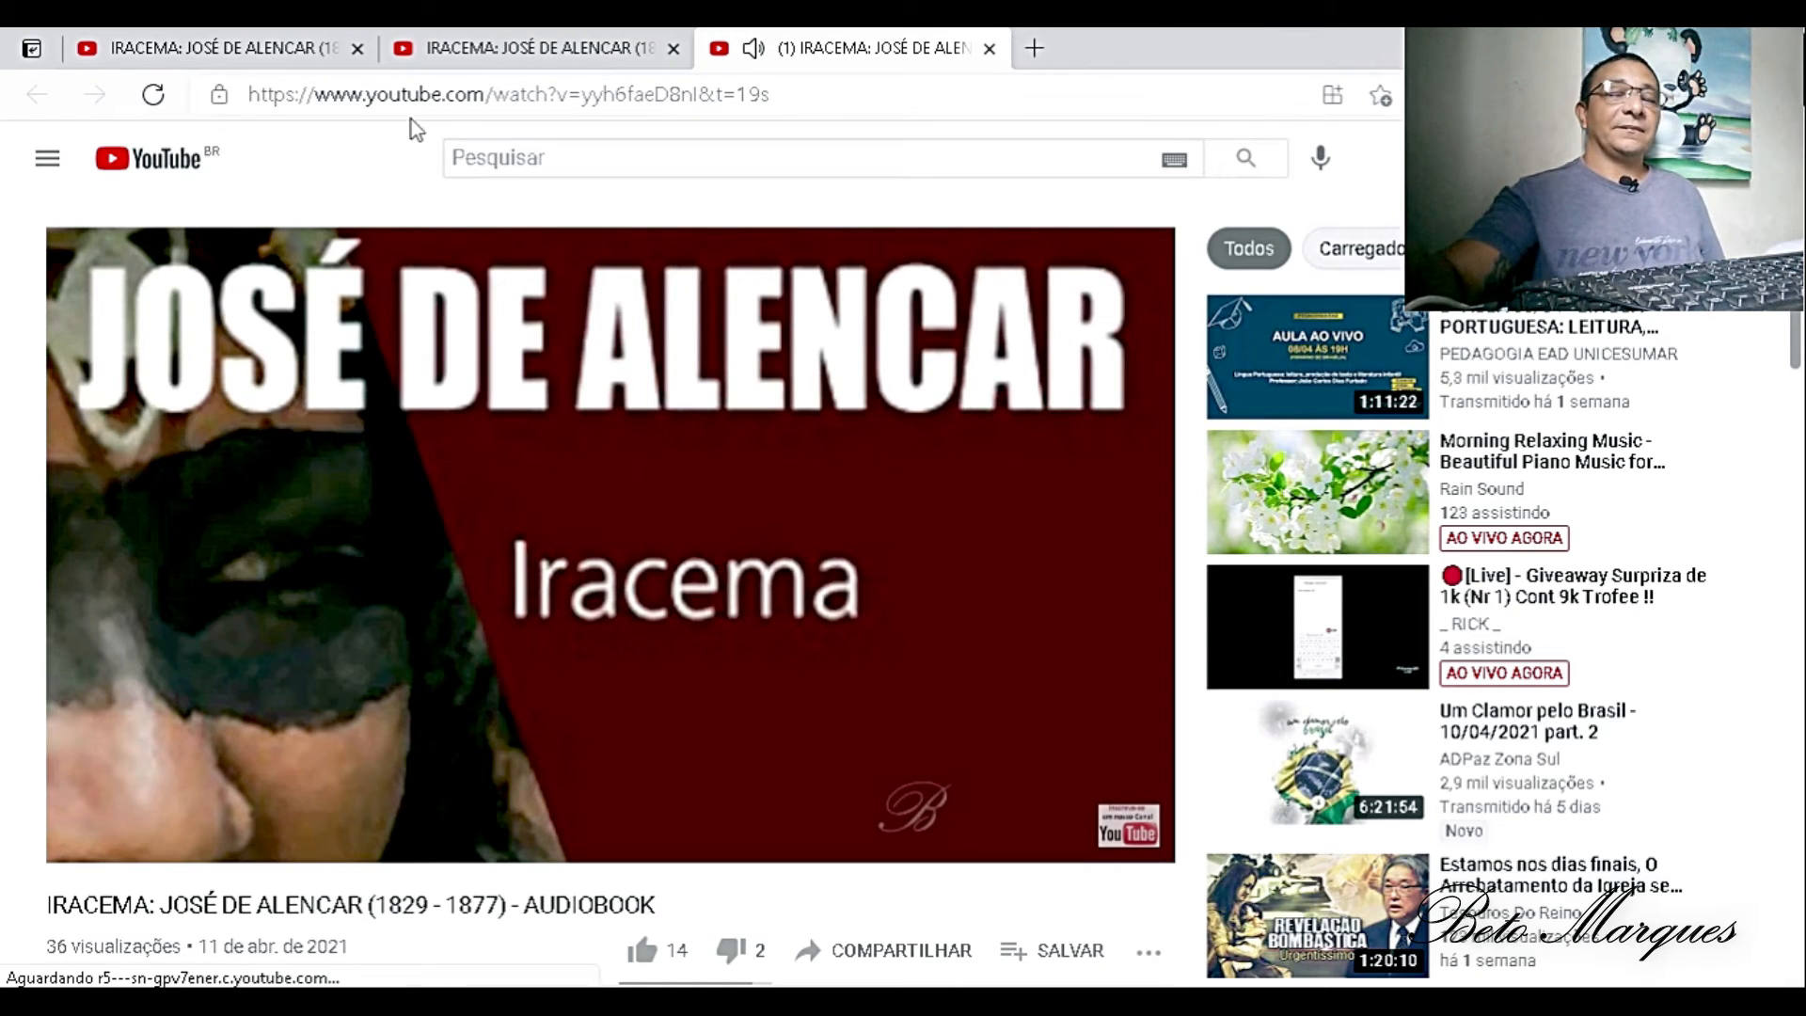
mouse_move(966, 1002)
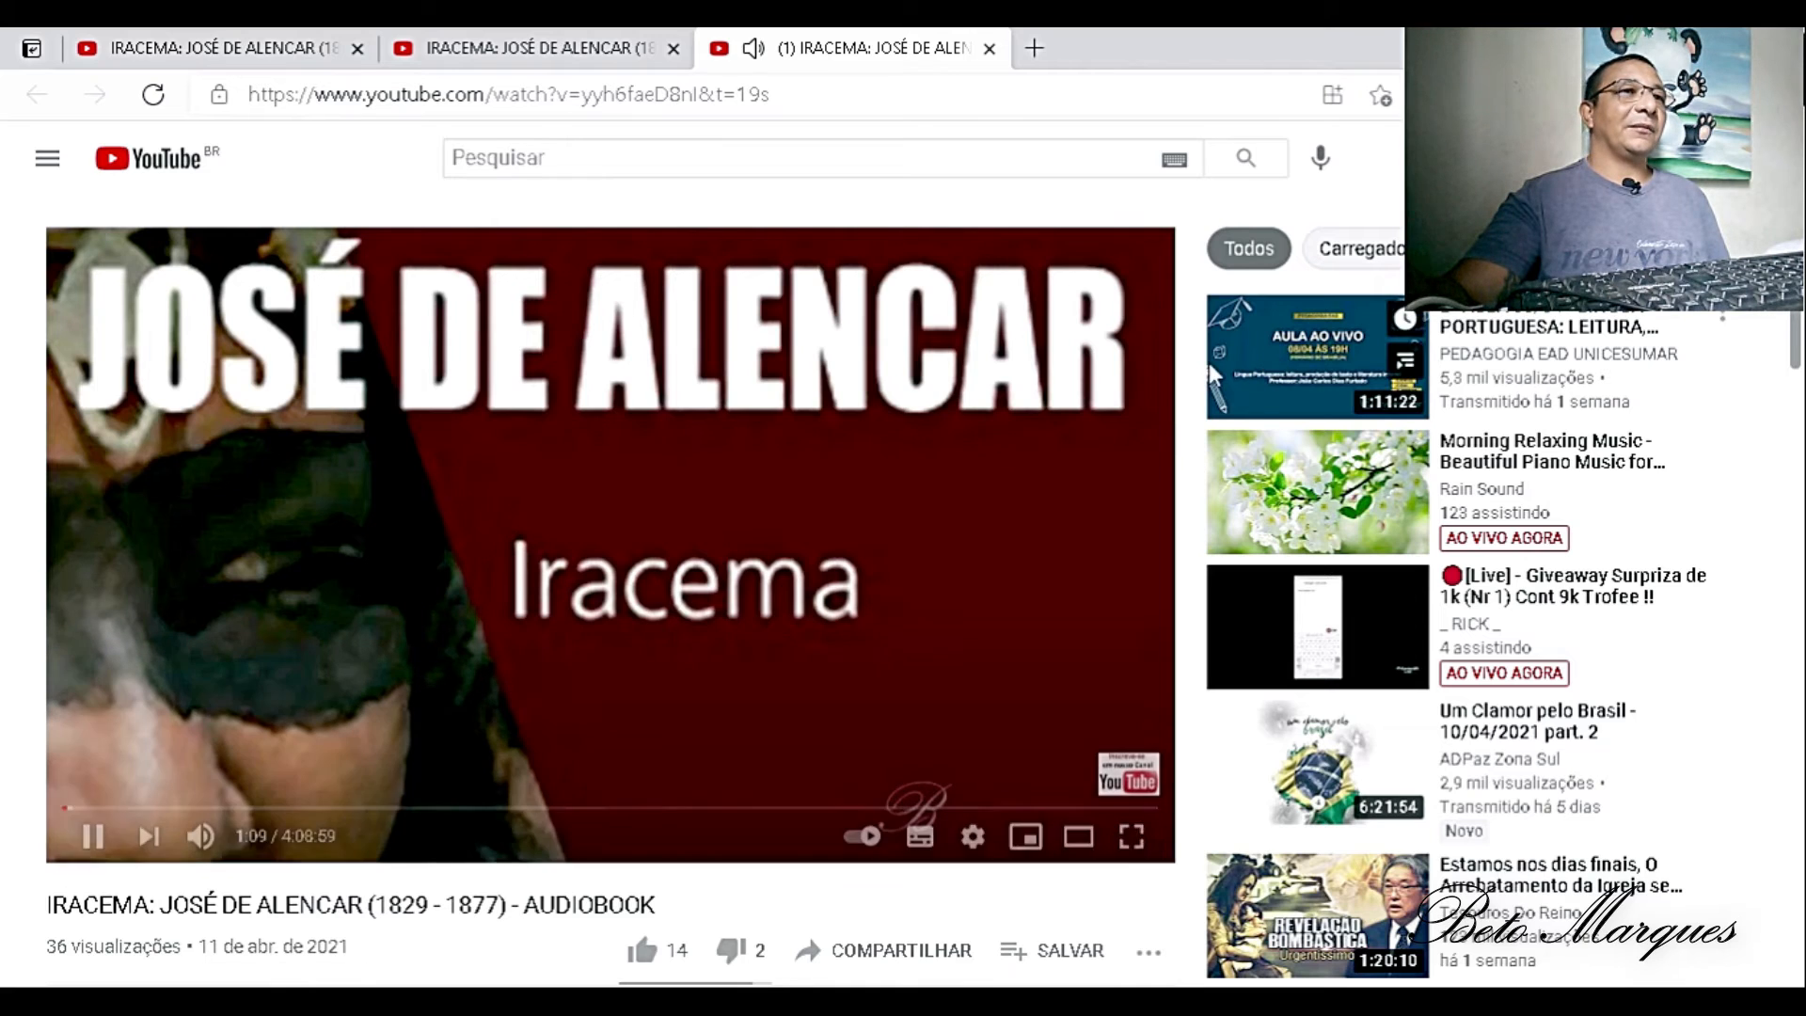
scroll(1188, 419, down, 5)
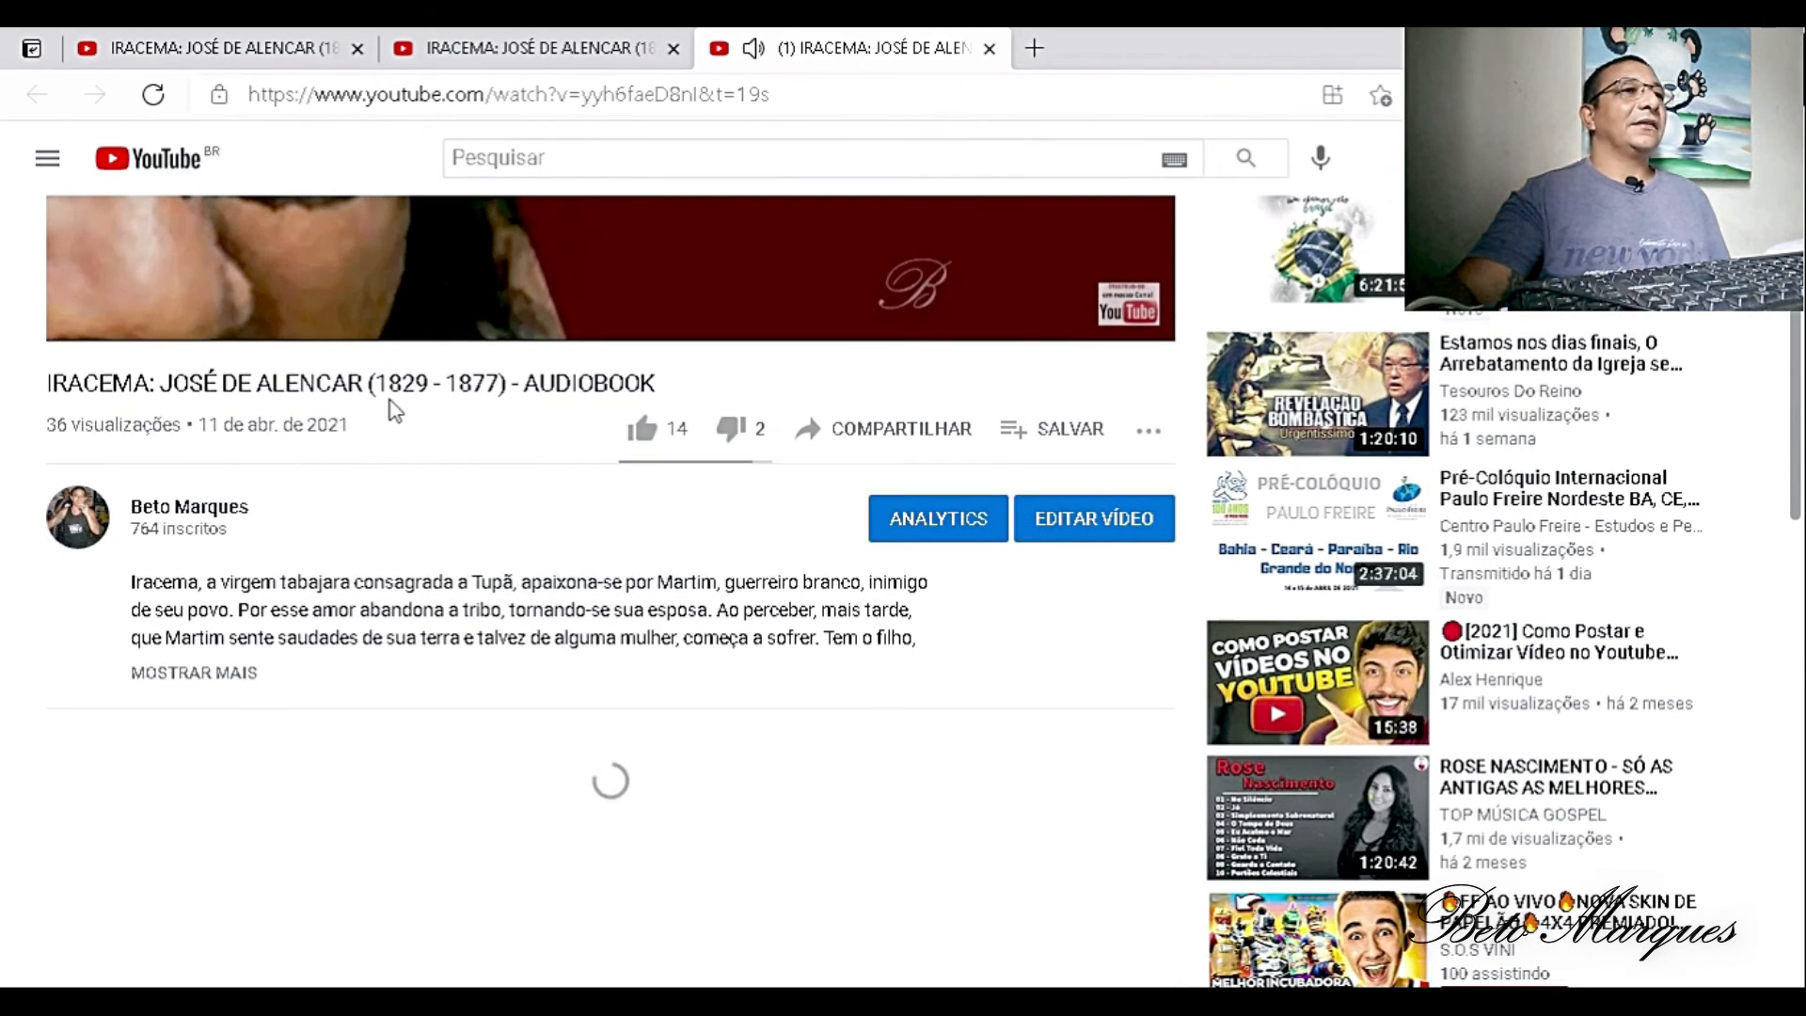
mouse_move(388, 297)
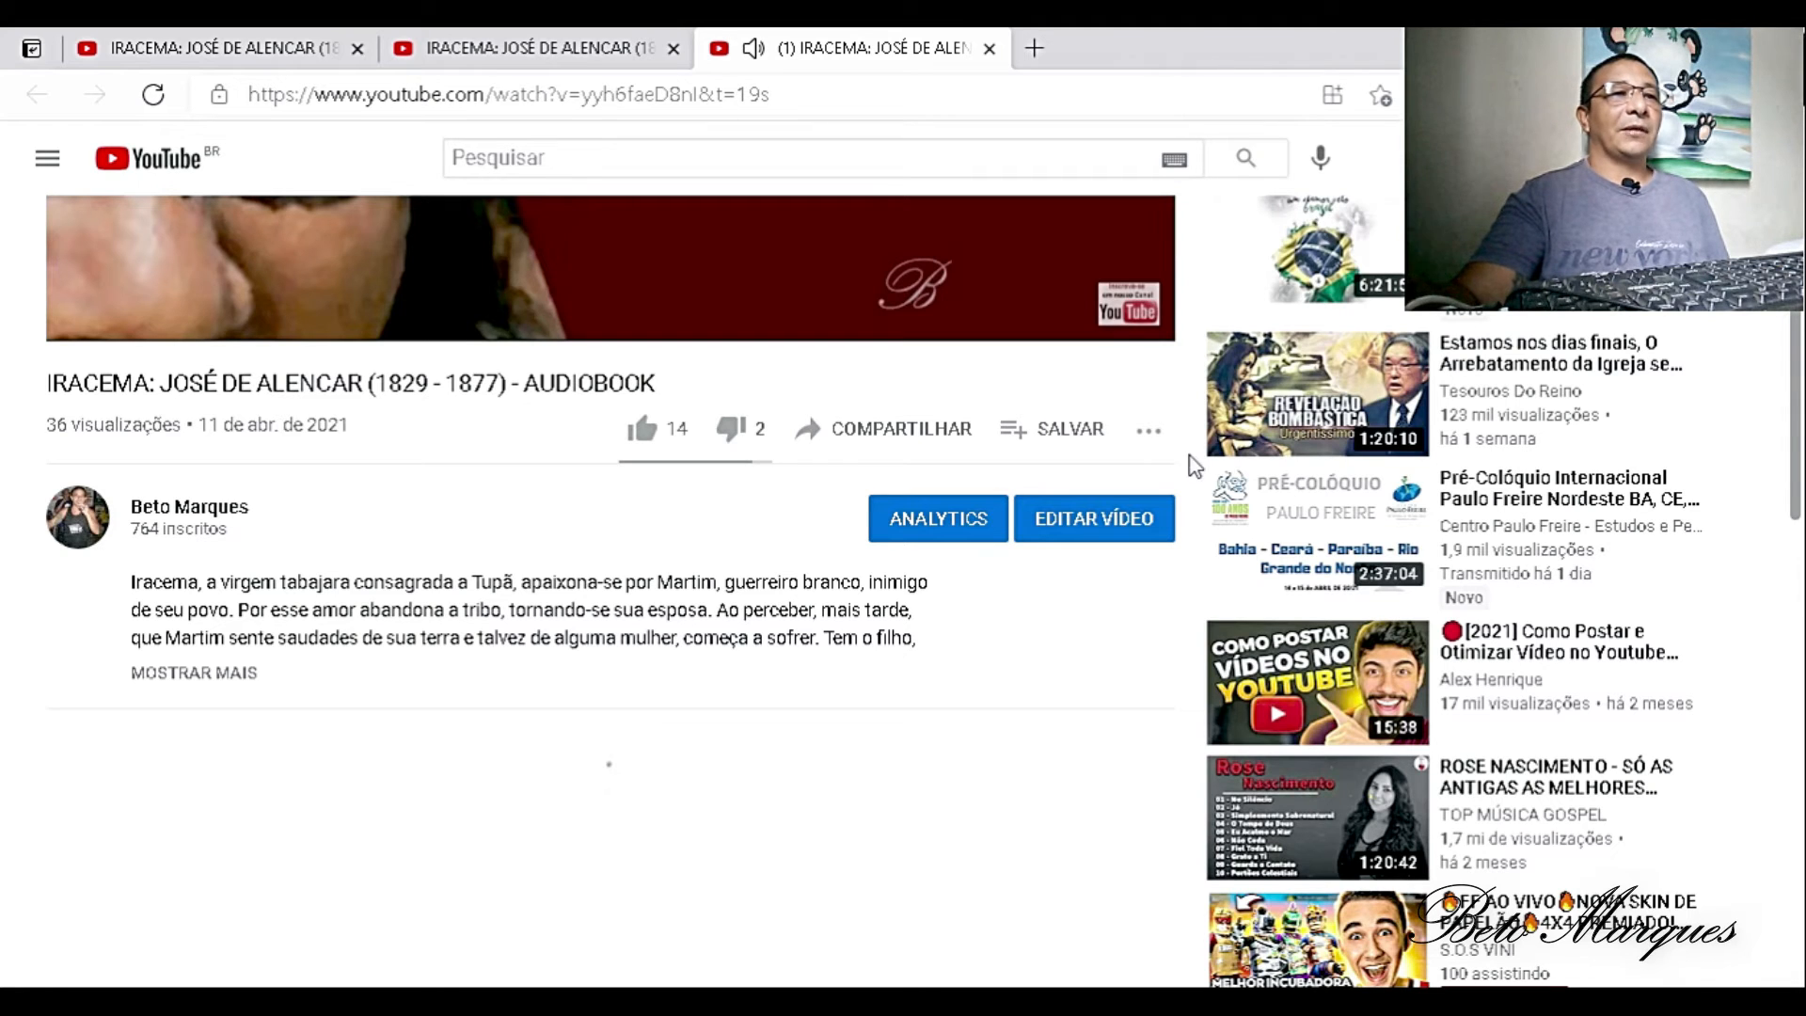
mouse_move(1315, 1001)
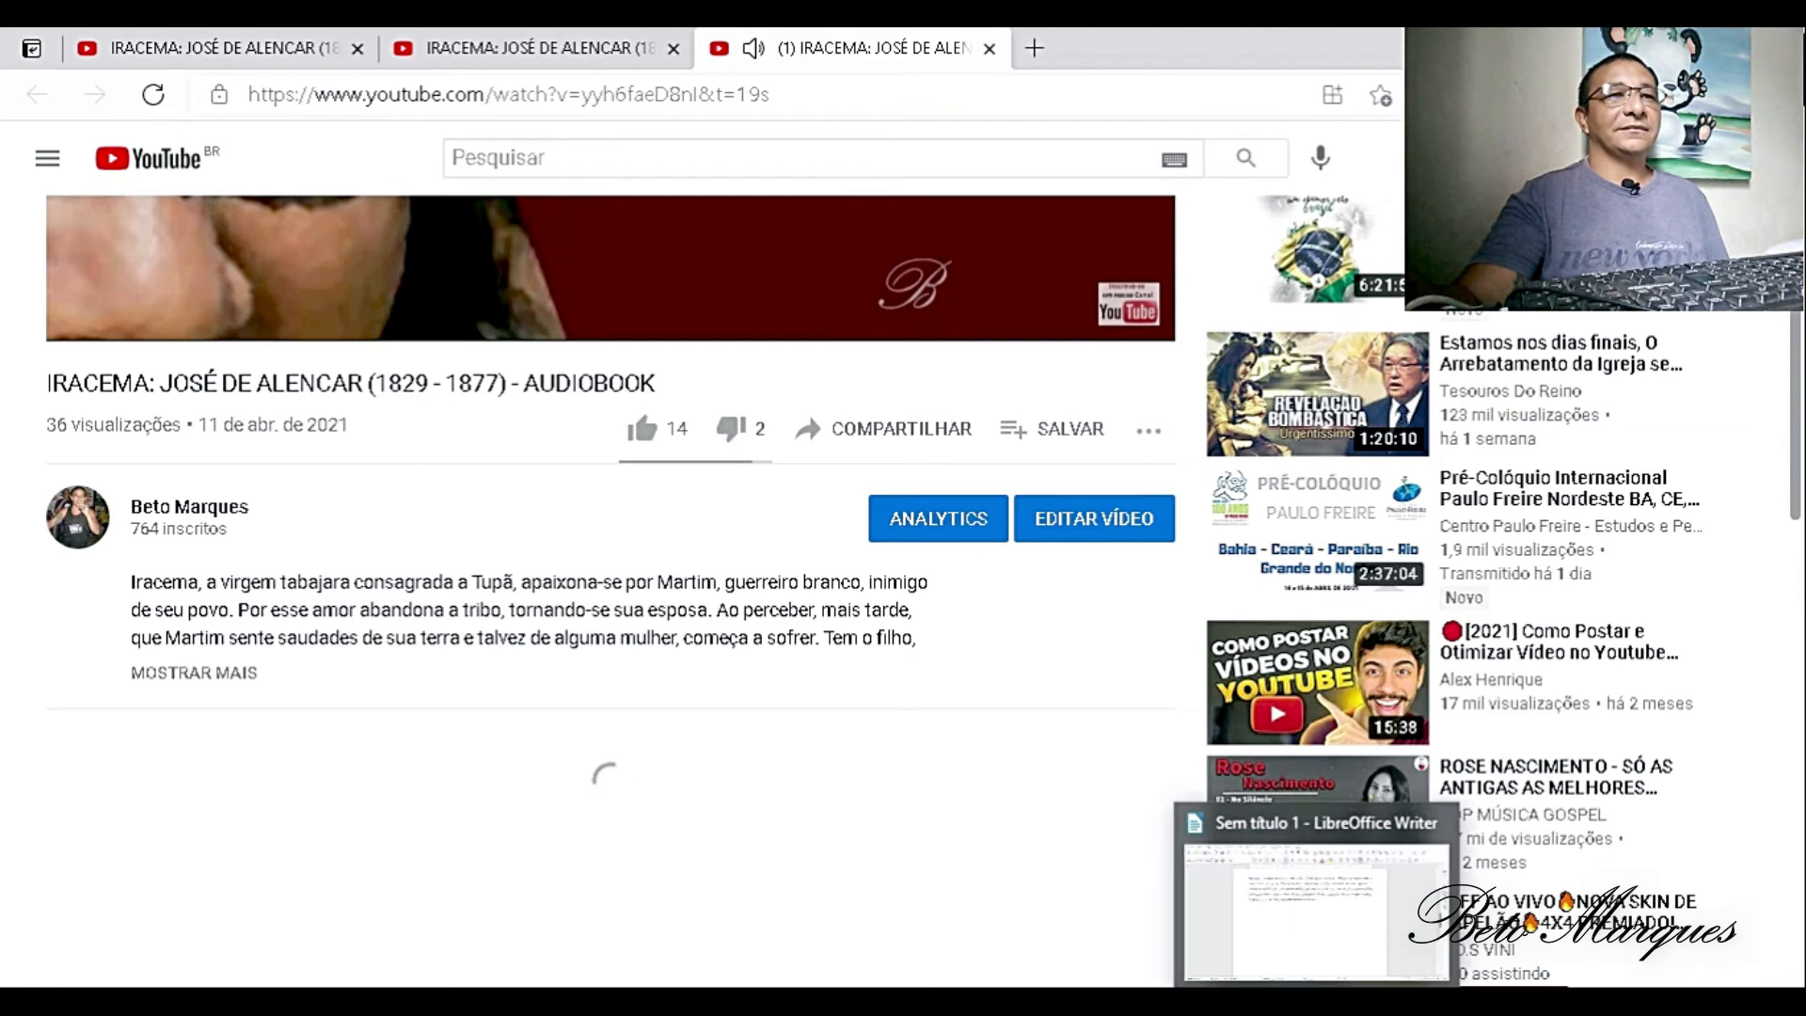
click(991, 49)
mouse_move(1317, 1001)
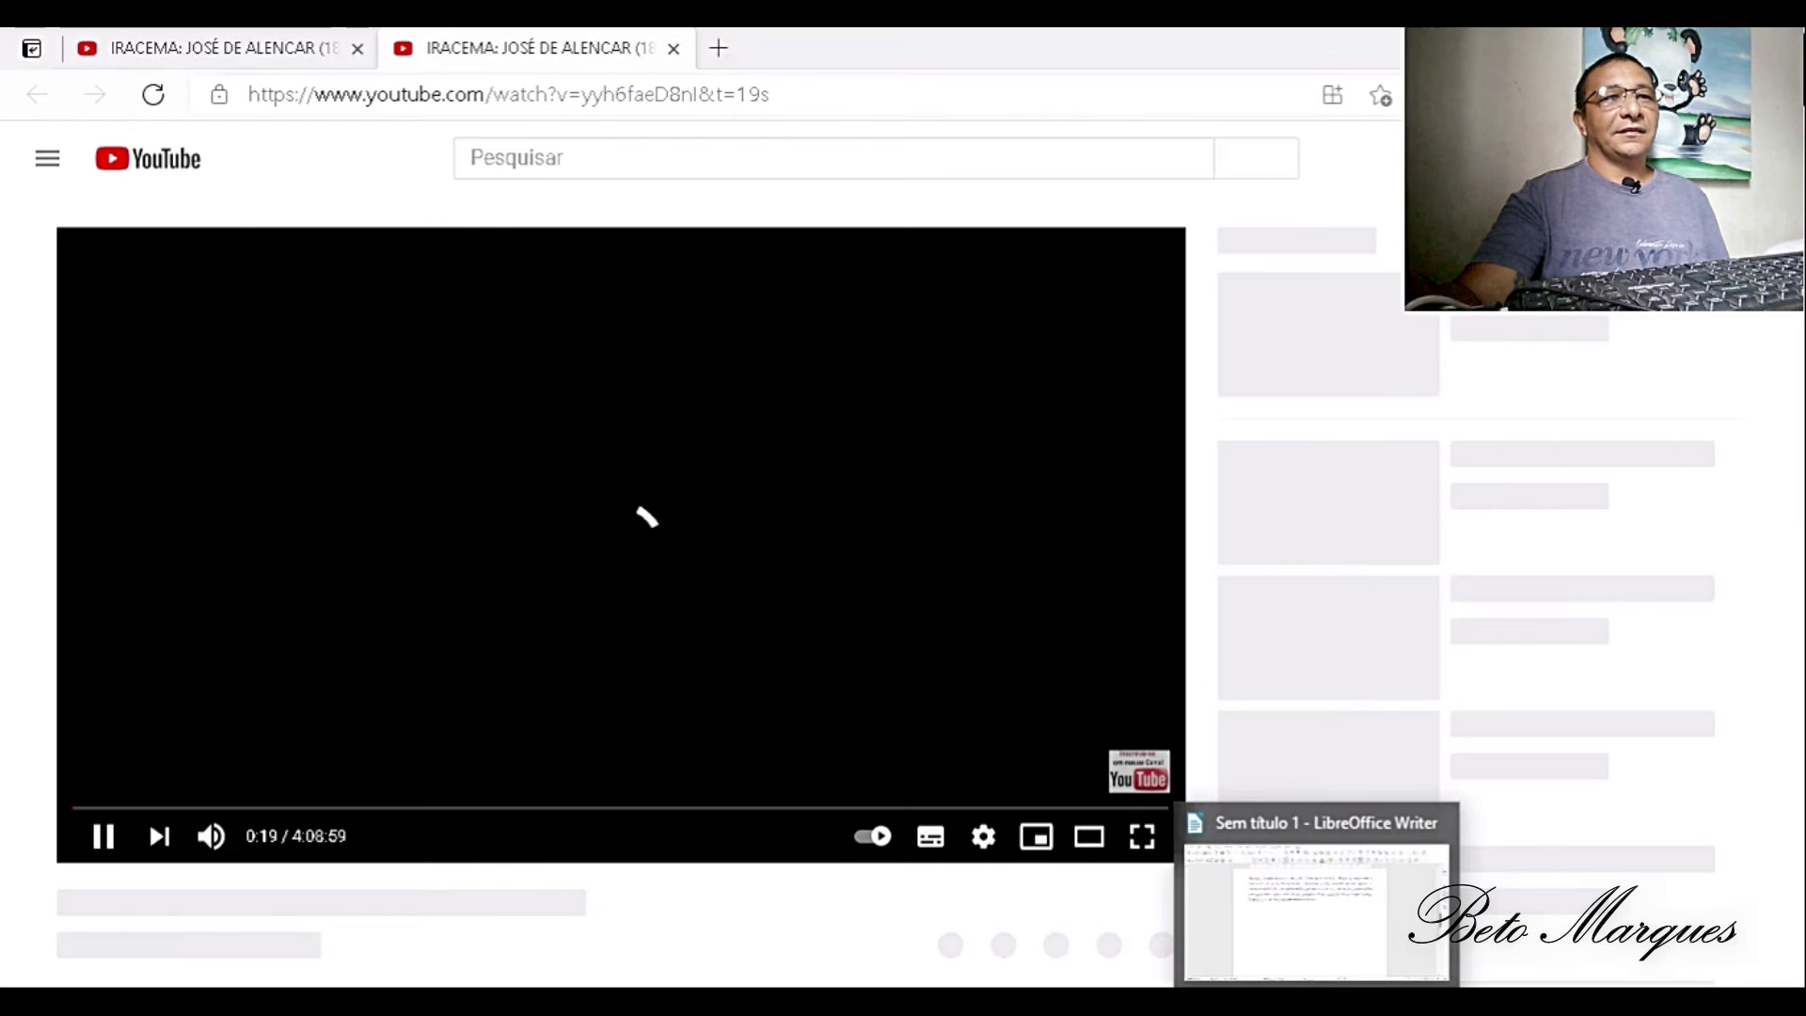
click(1275, 957)
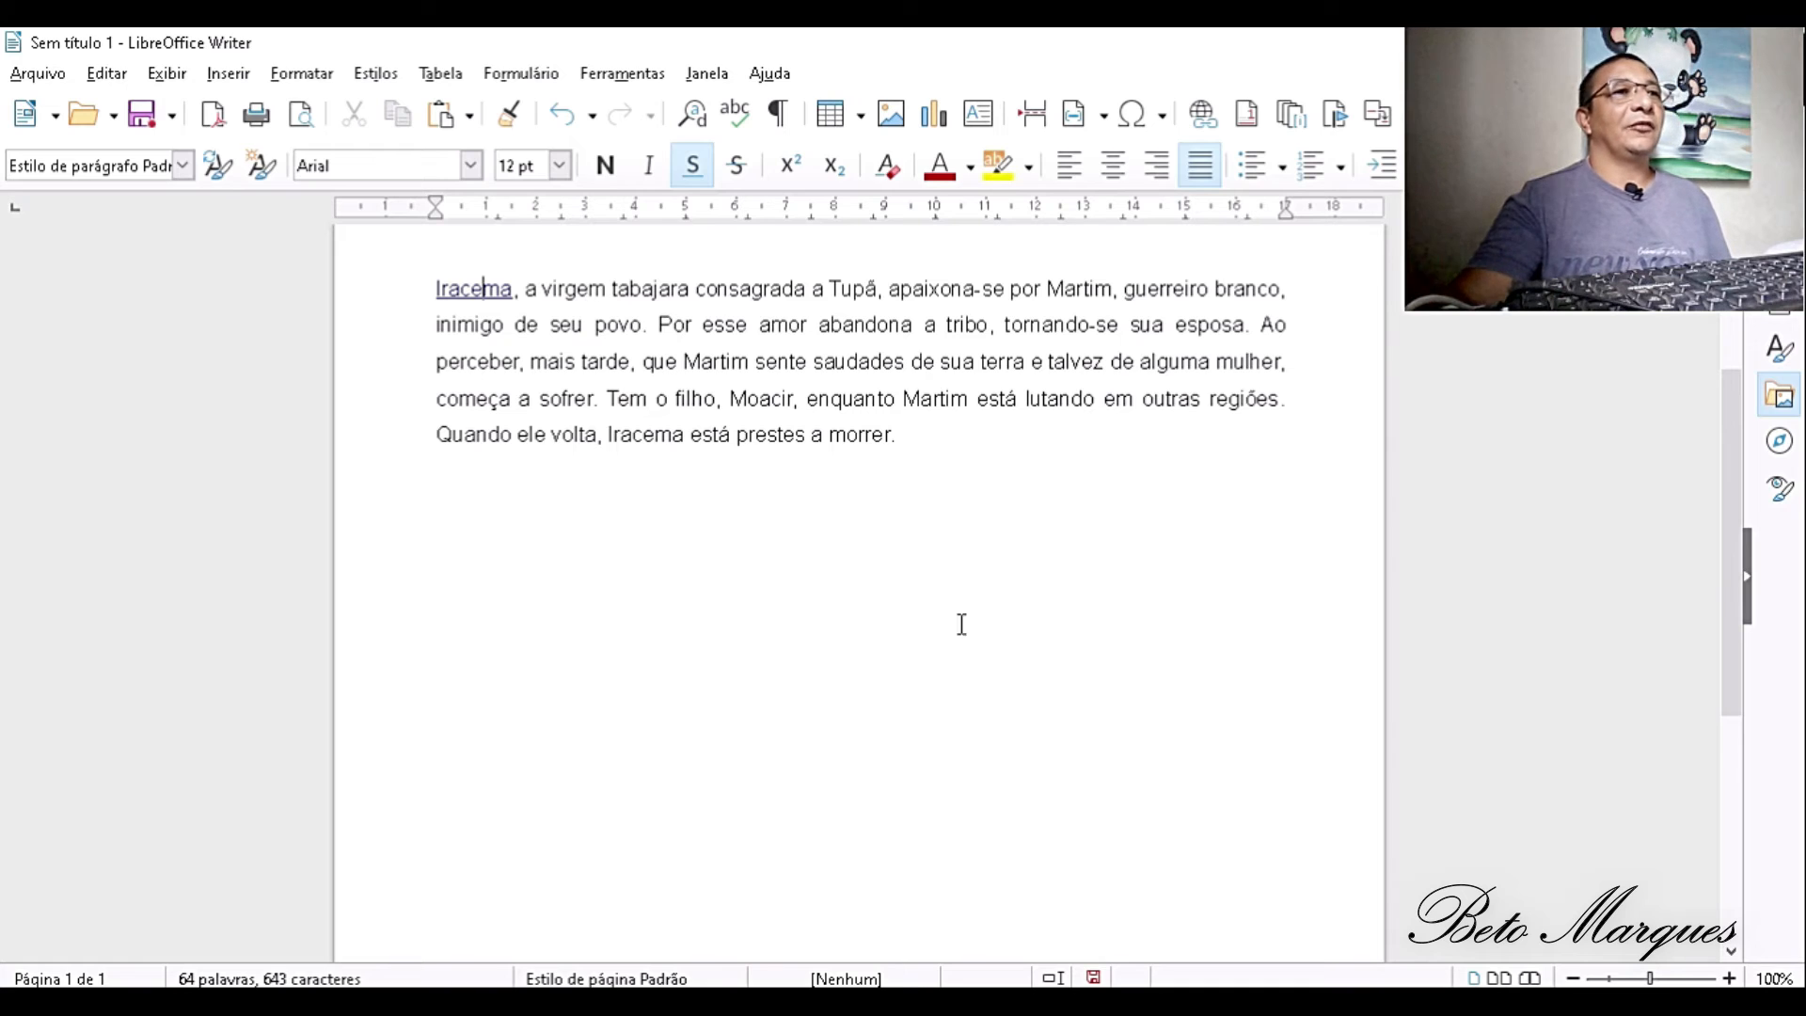
- Write 22=4 on the line below the paragraph
click(947, 442)
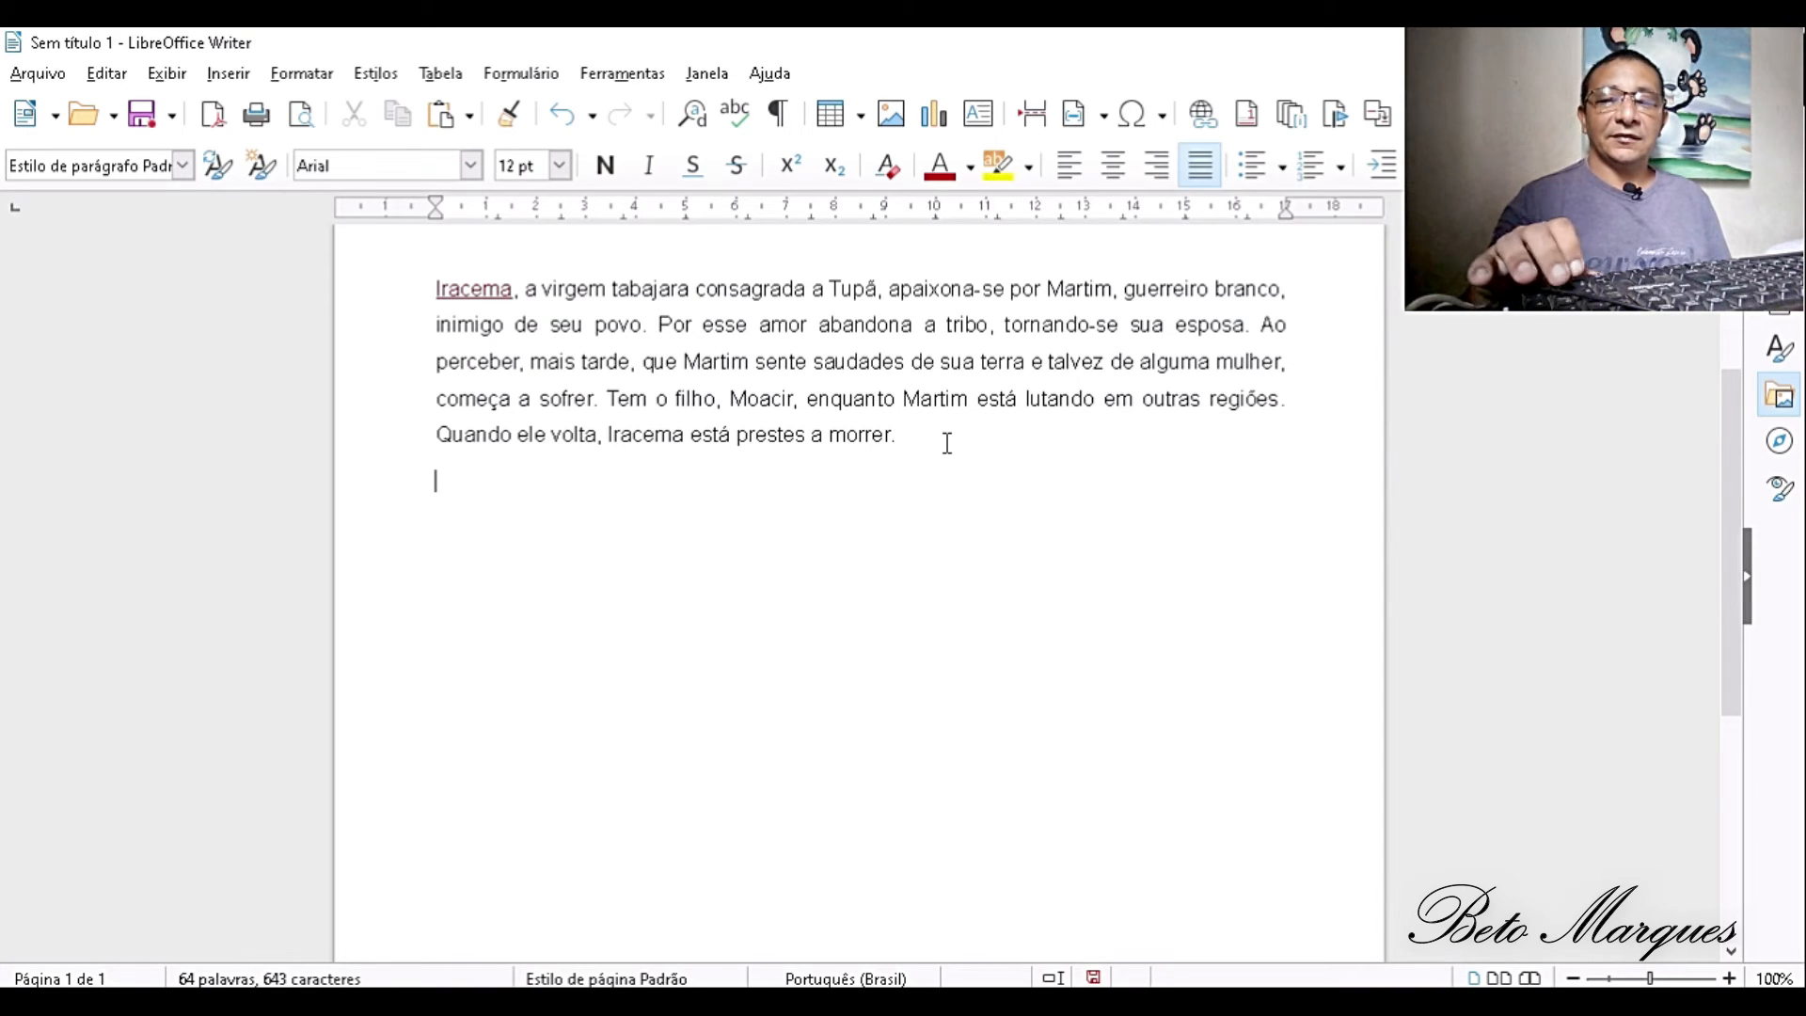
text(24)
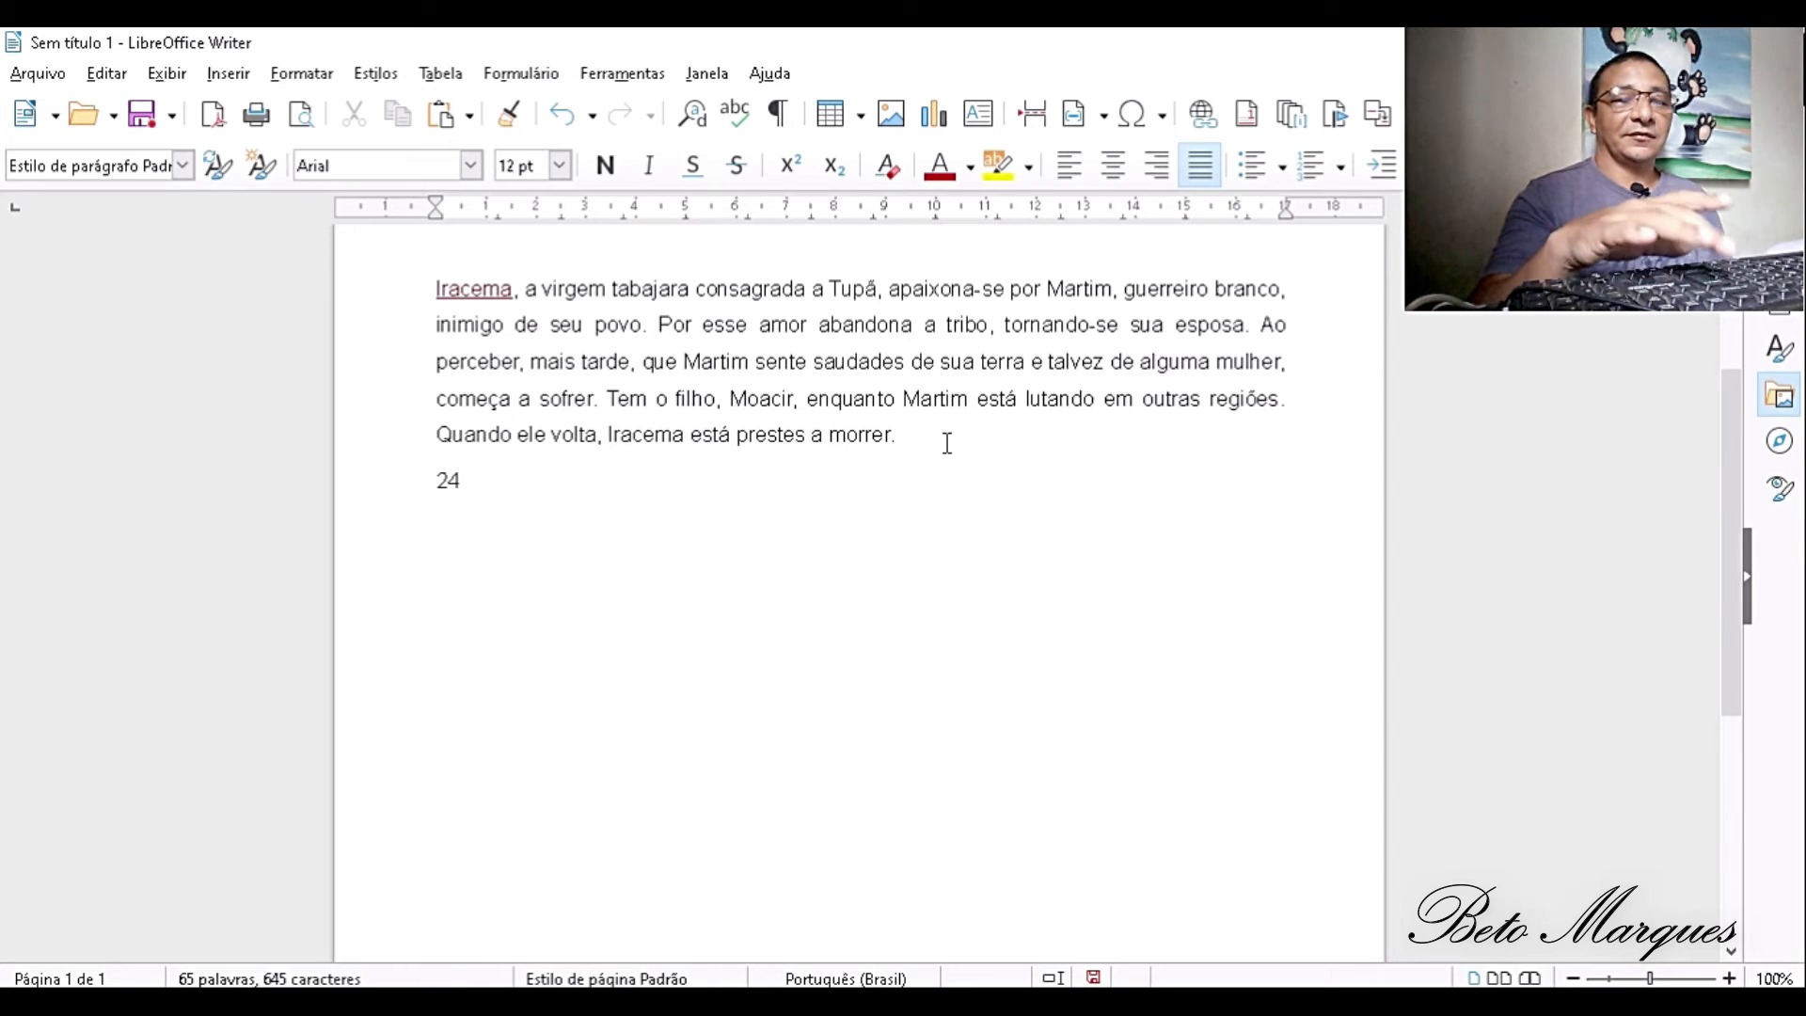
key(BackSpace)
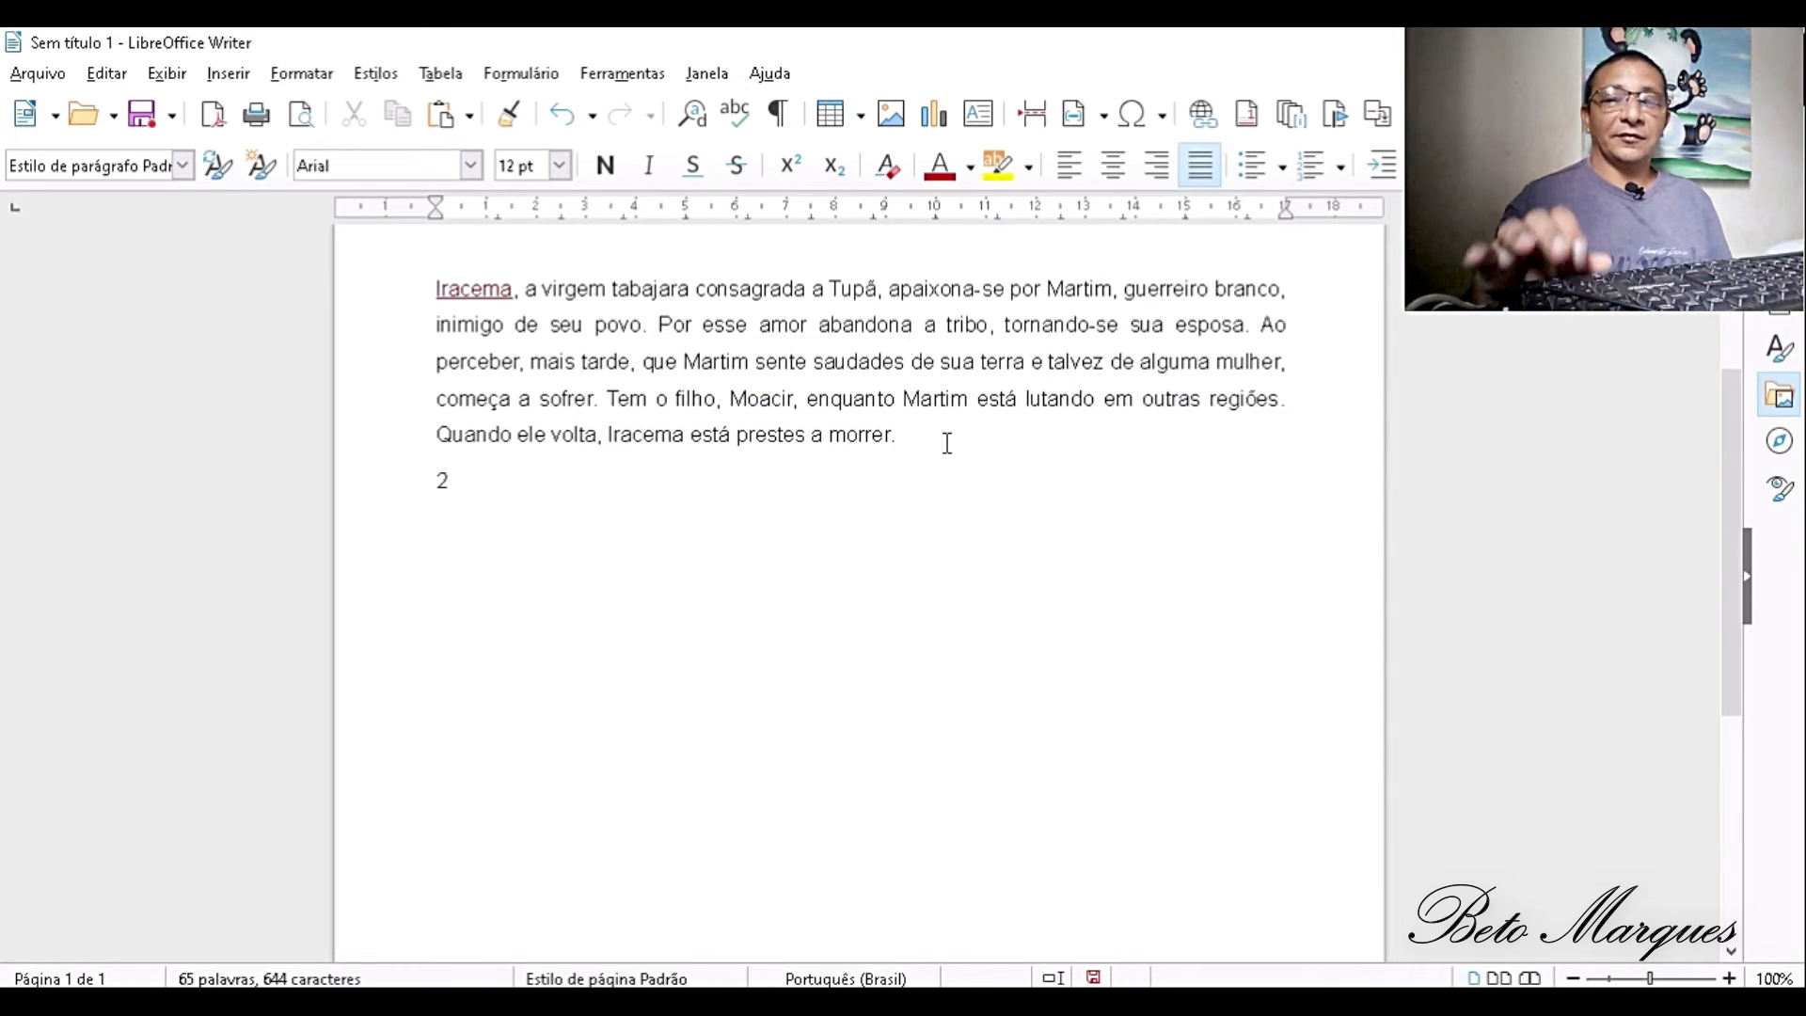
text(2=)
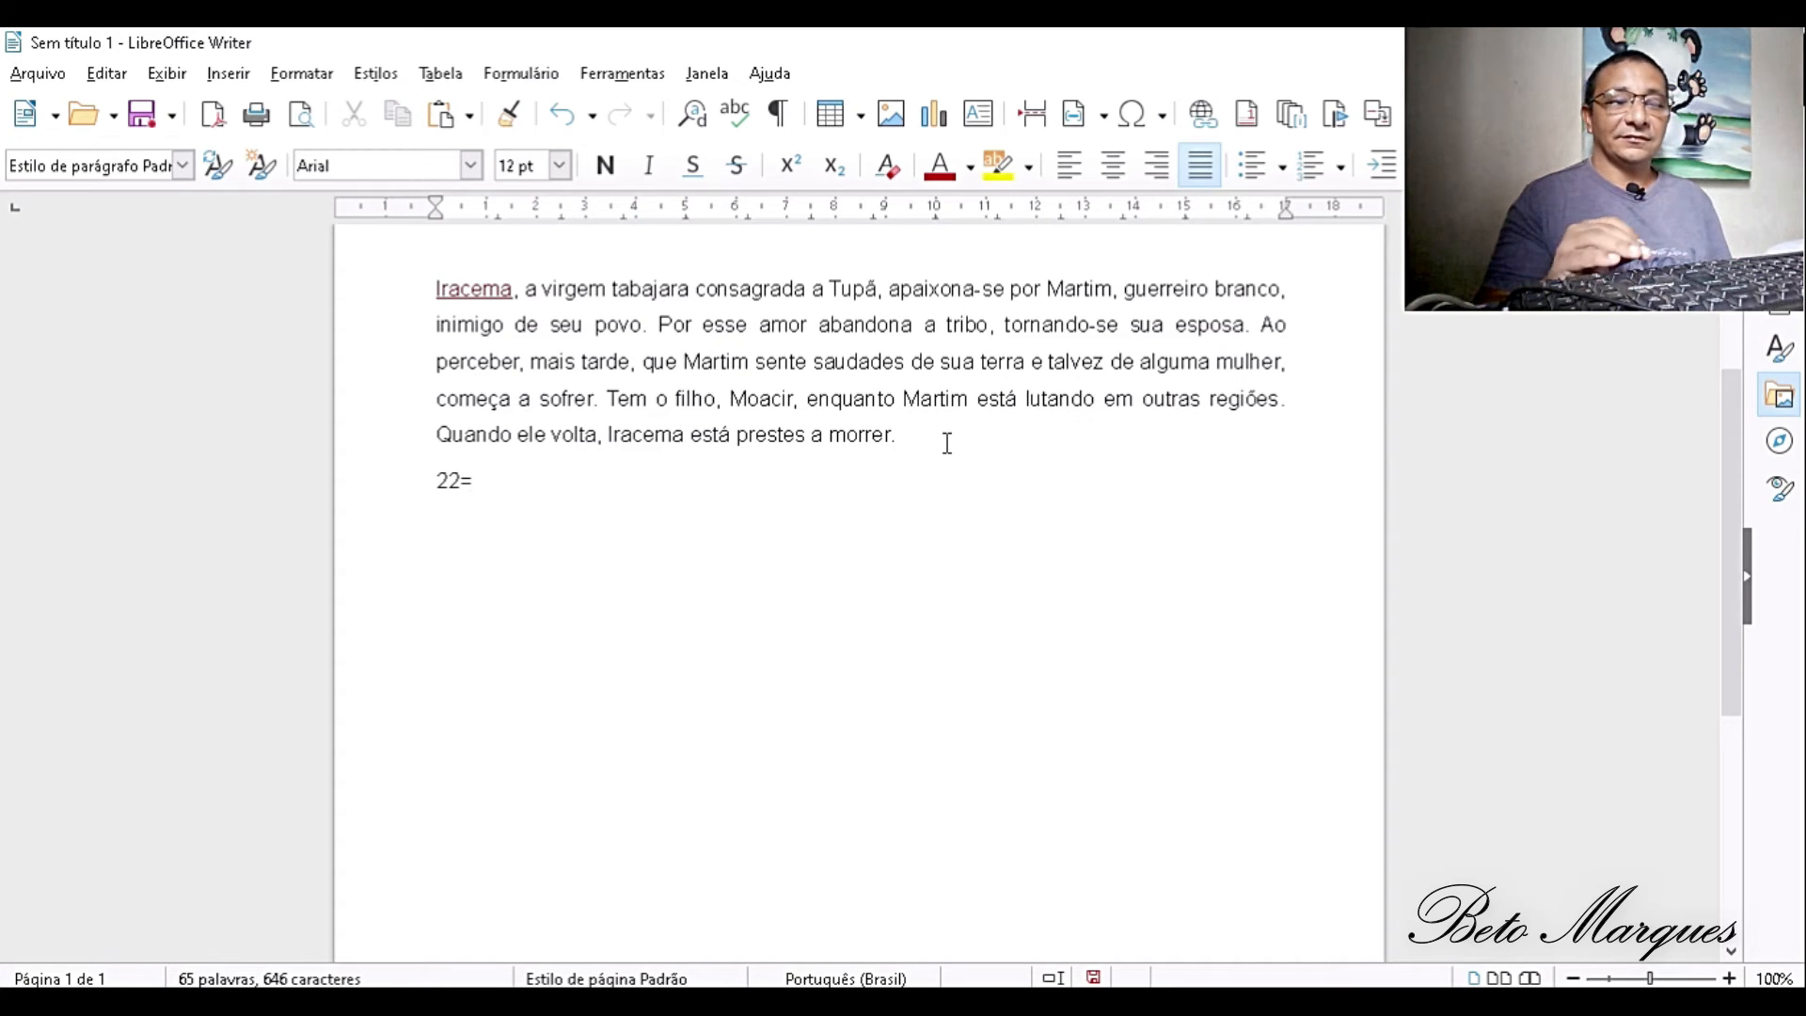
text(4)
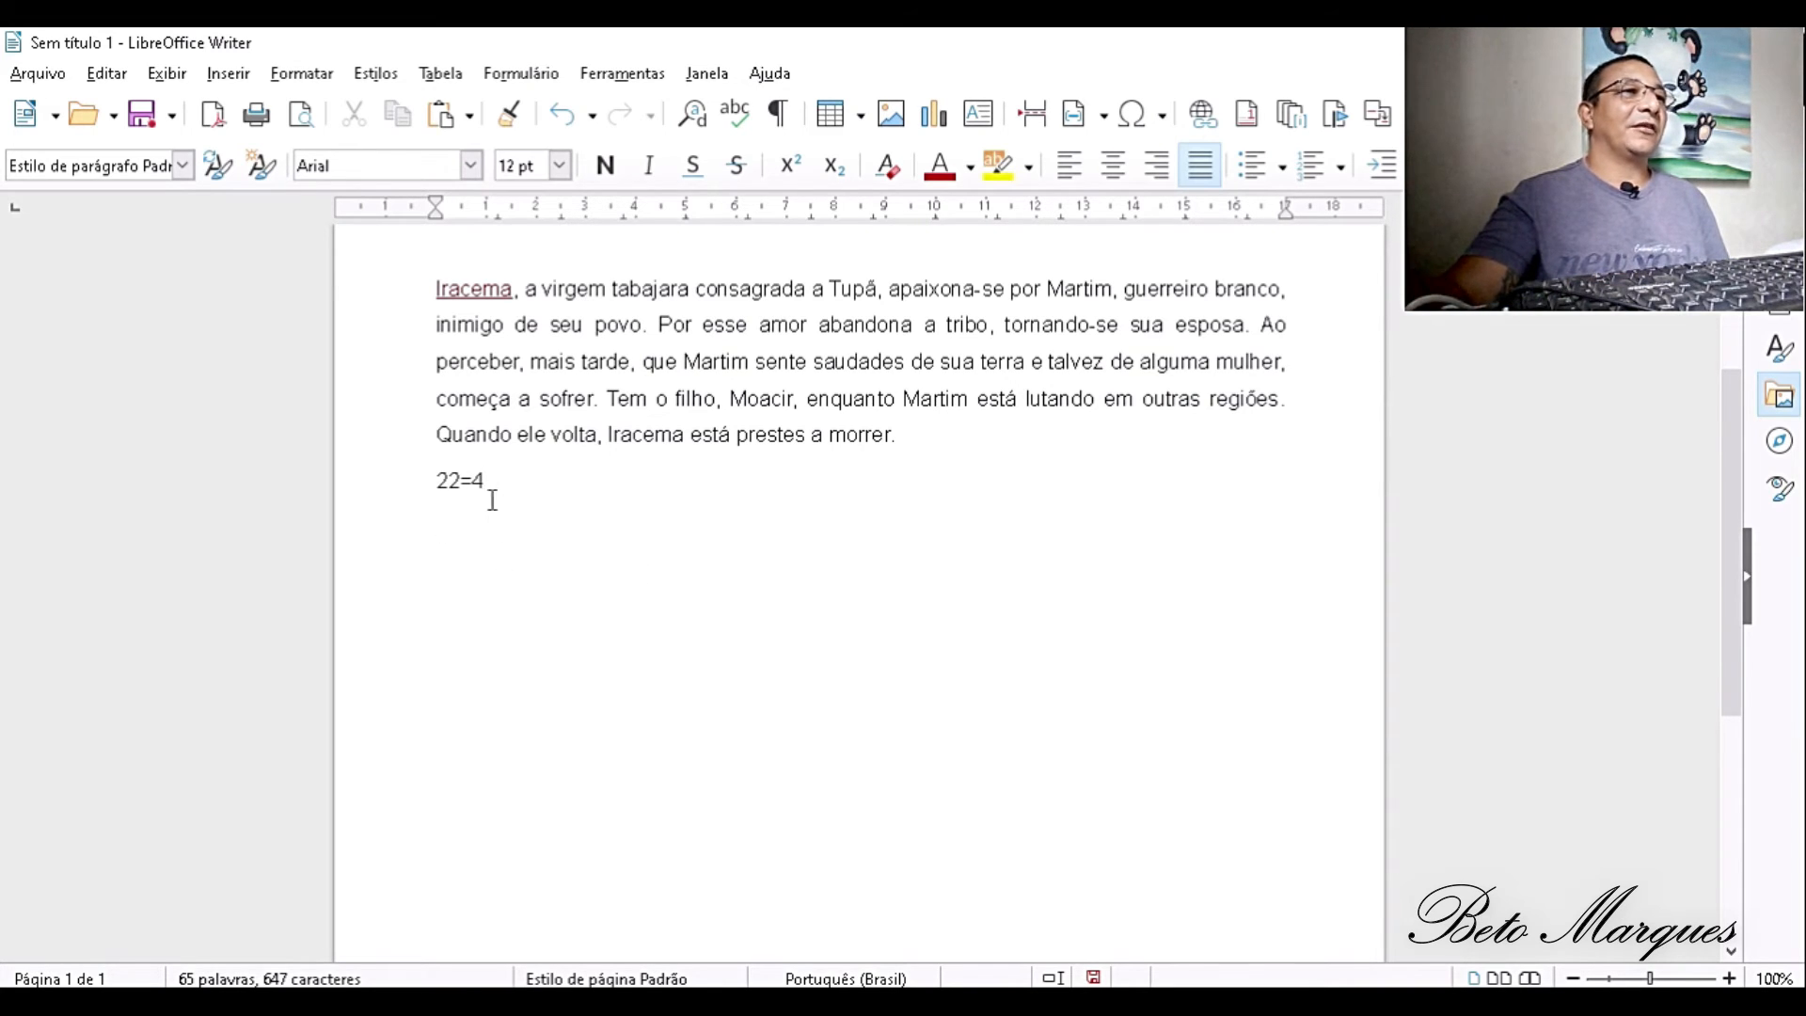
- Set the 22=4 expression to 40 pt, centre it, and add an empty line between it and the paragraph
drag(433, 478, 484, 484)
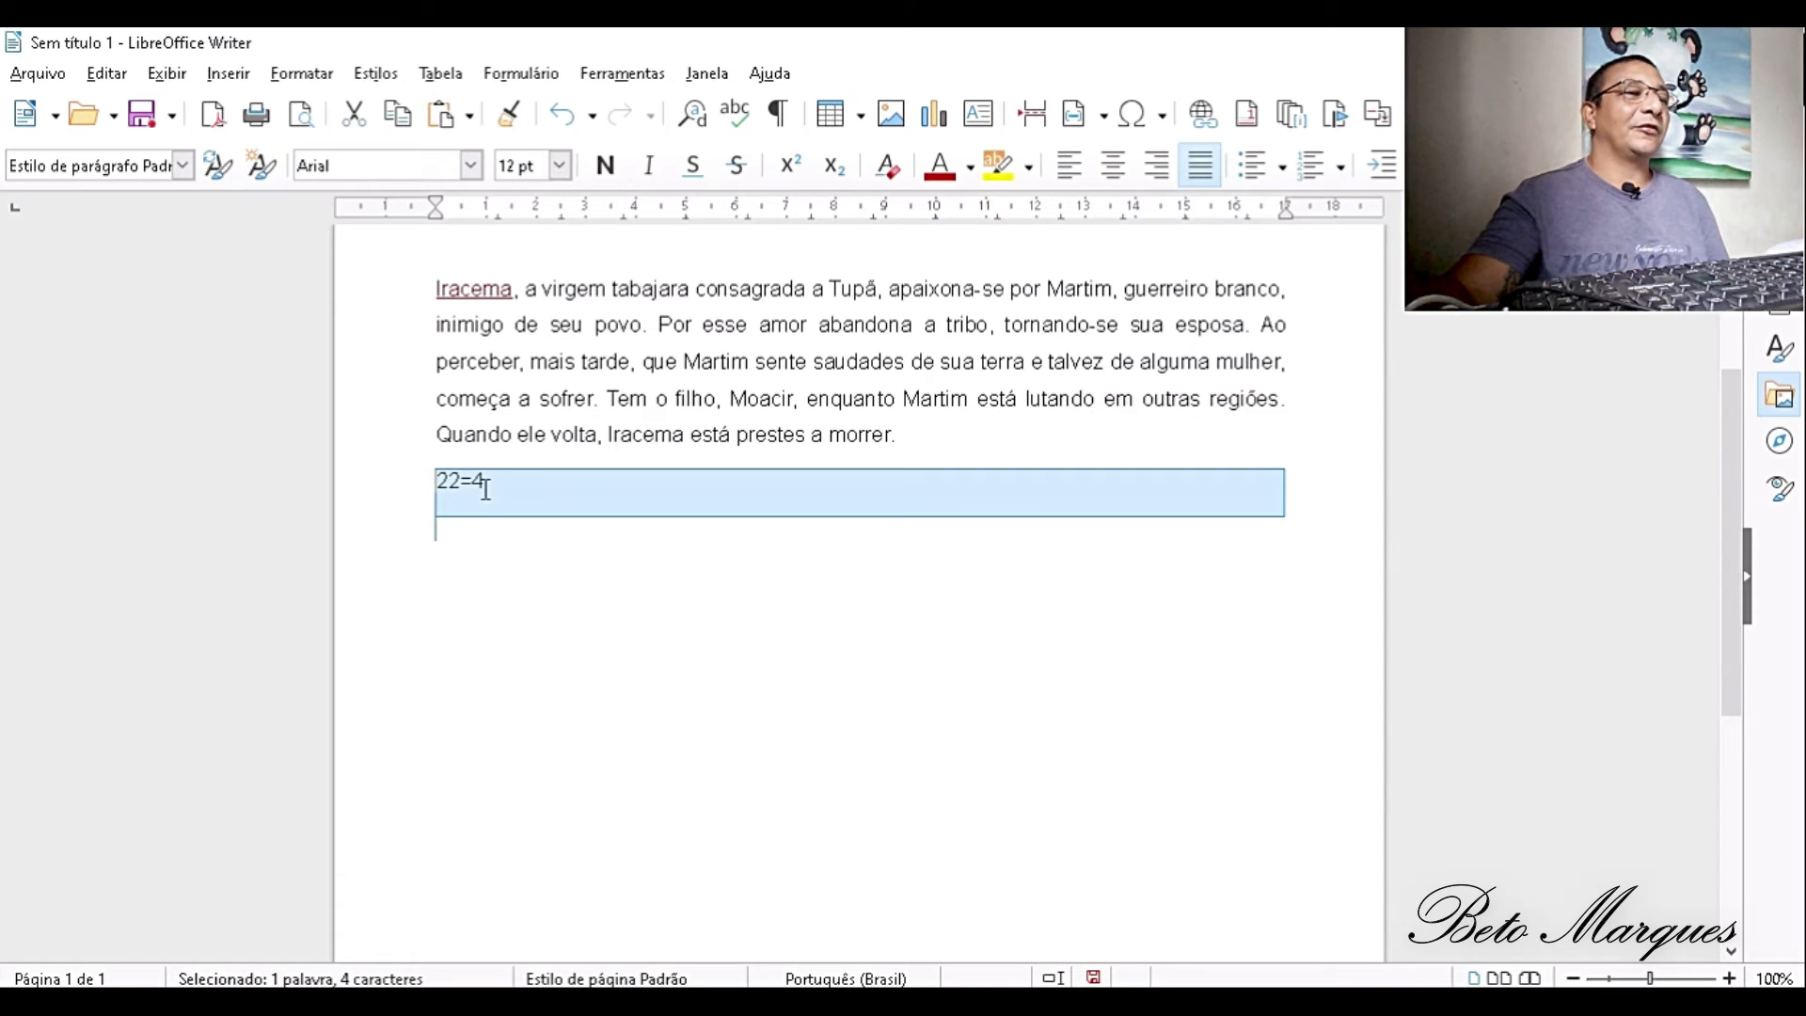
click(559, 170)
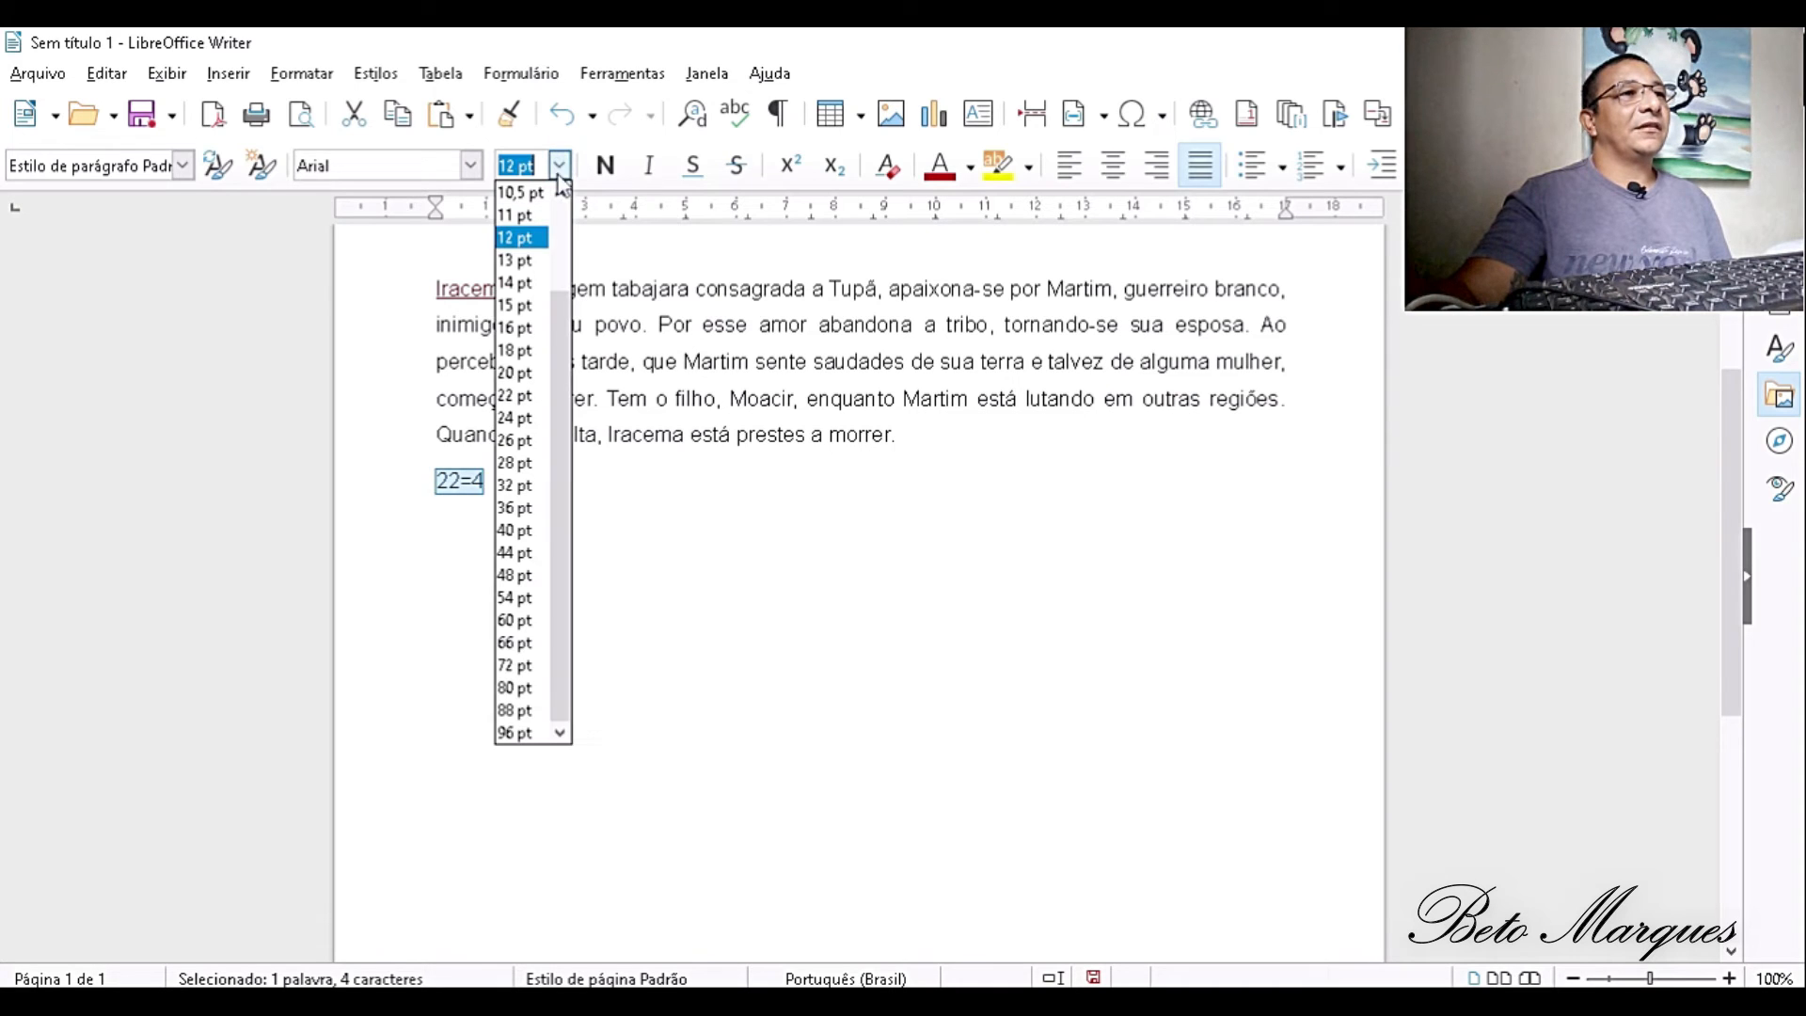
click(525, 371)
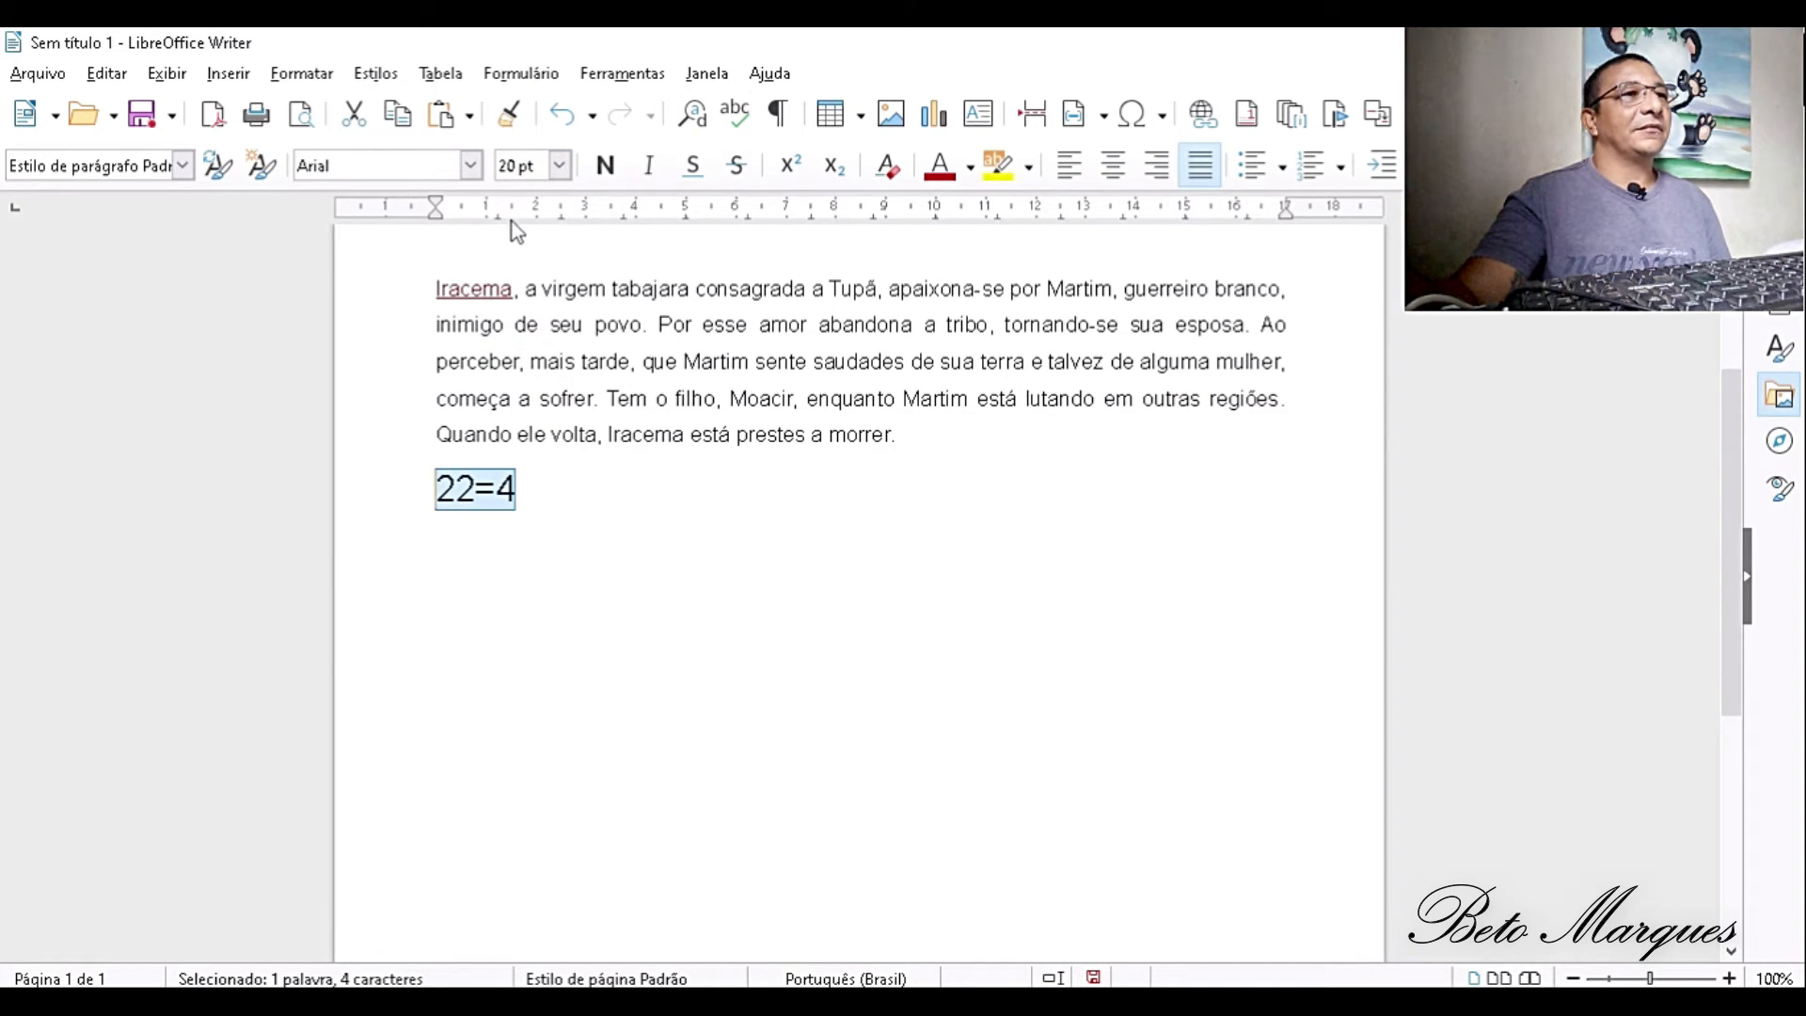
click(558, 170)
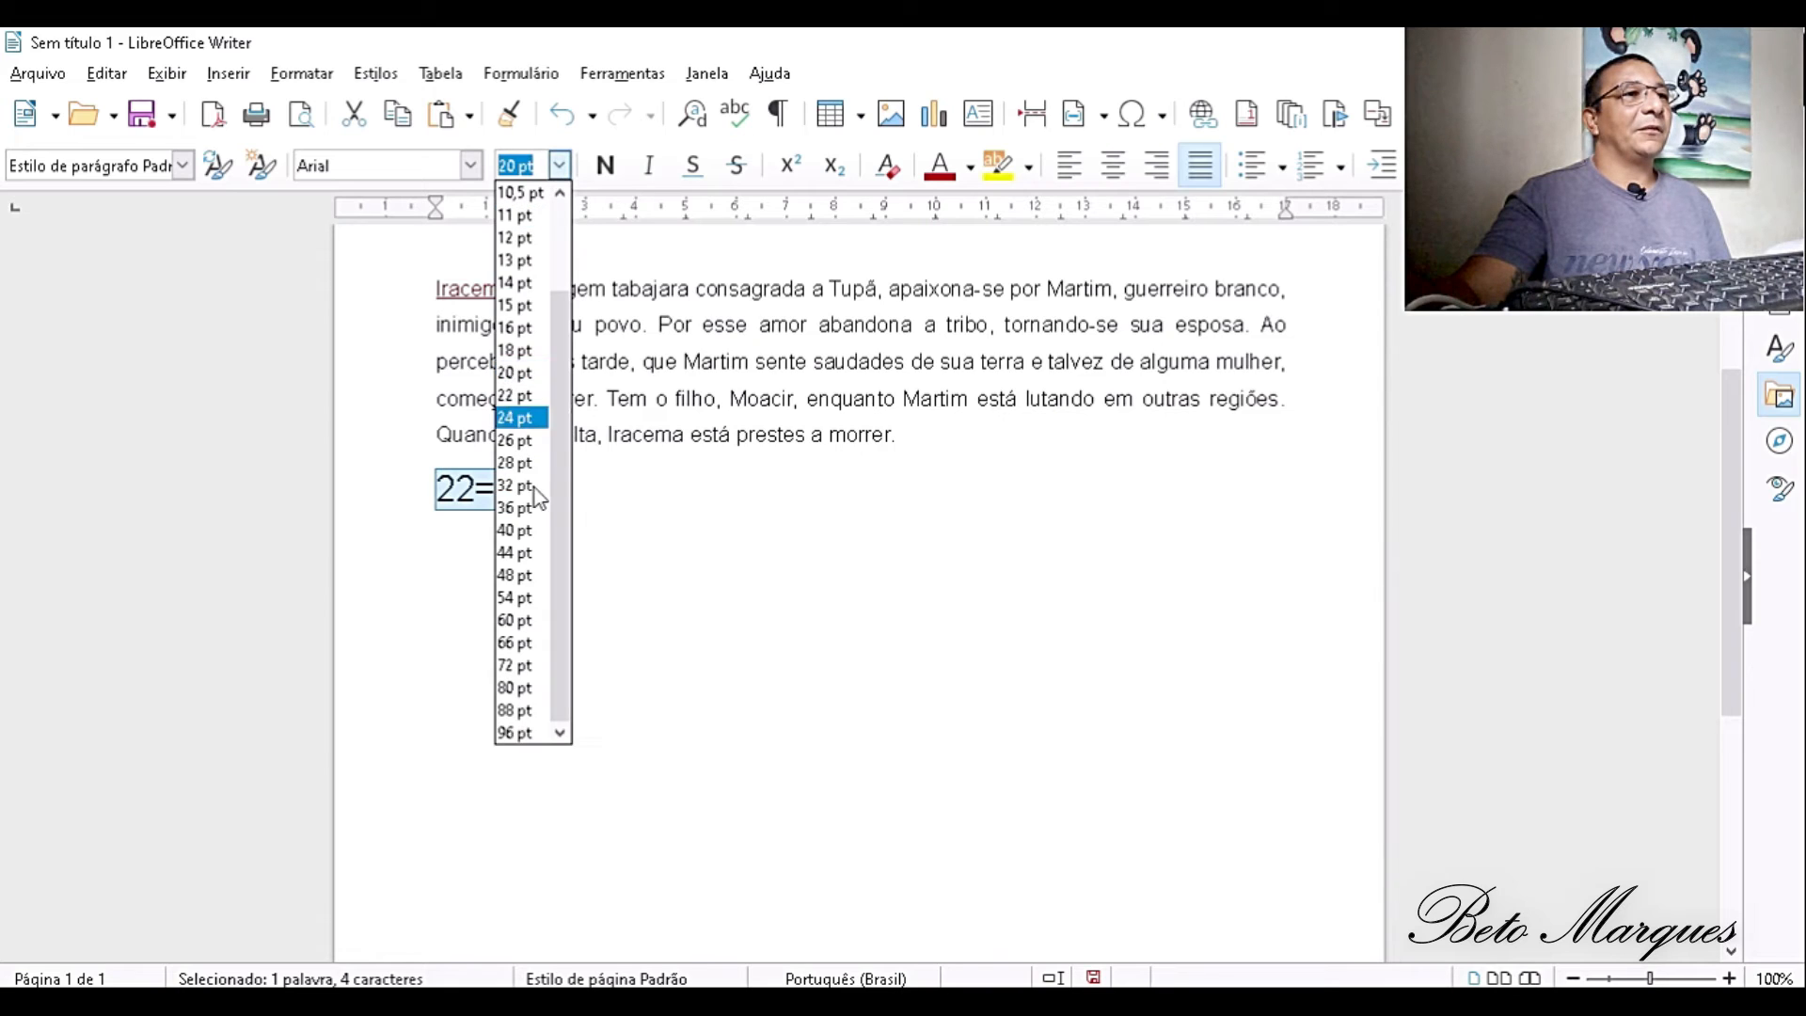
click(526, 528)
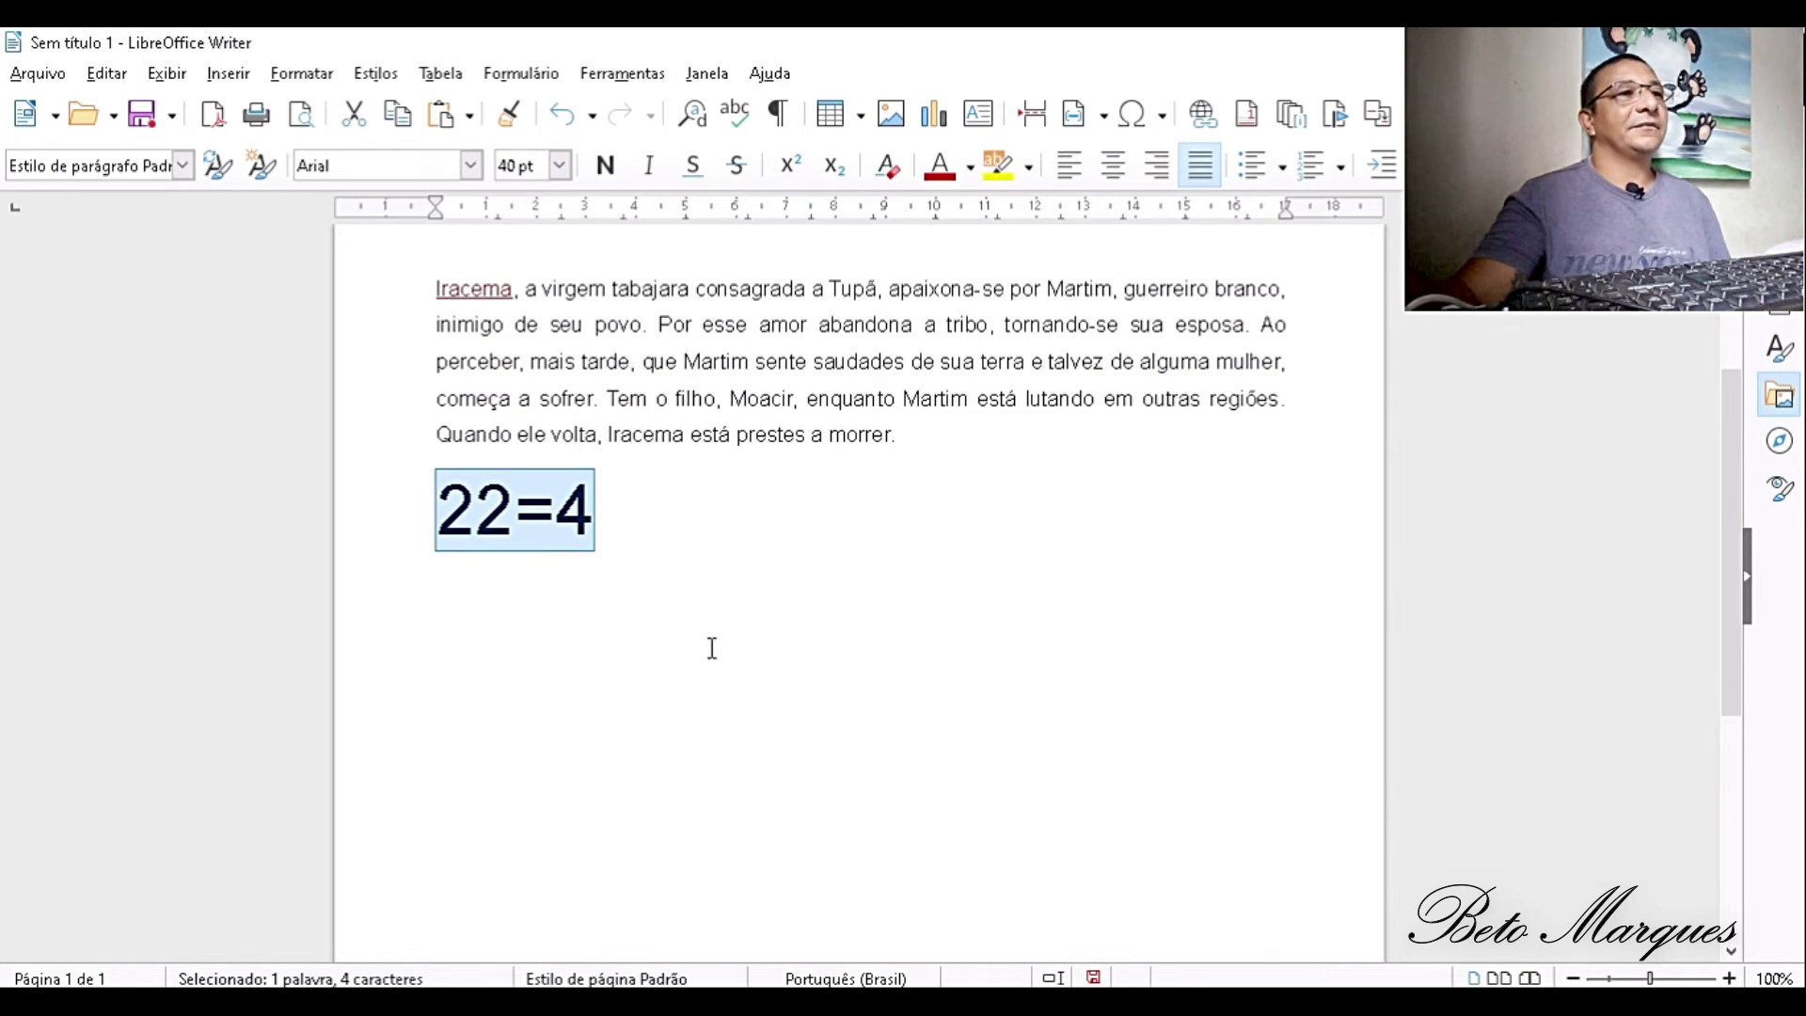
click(1113, 166)
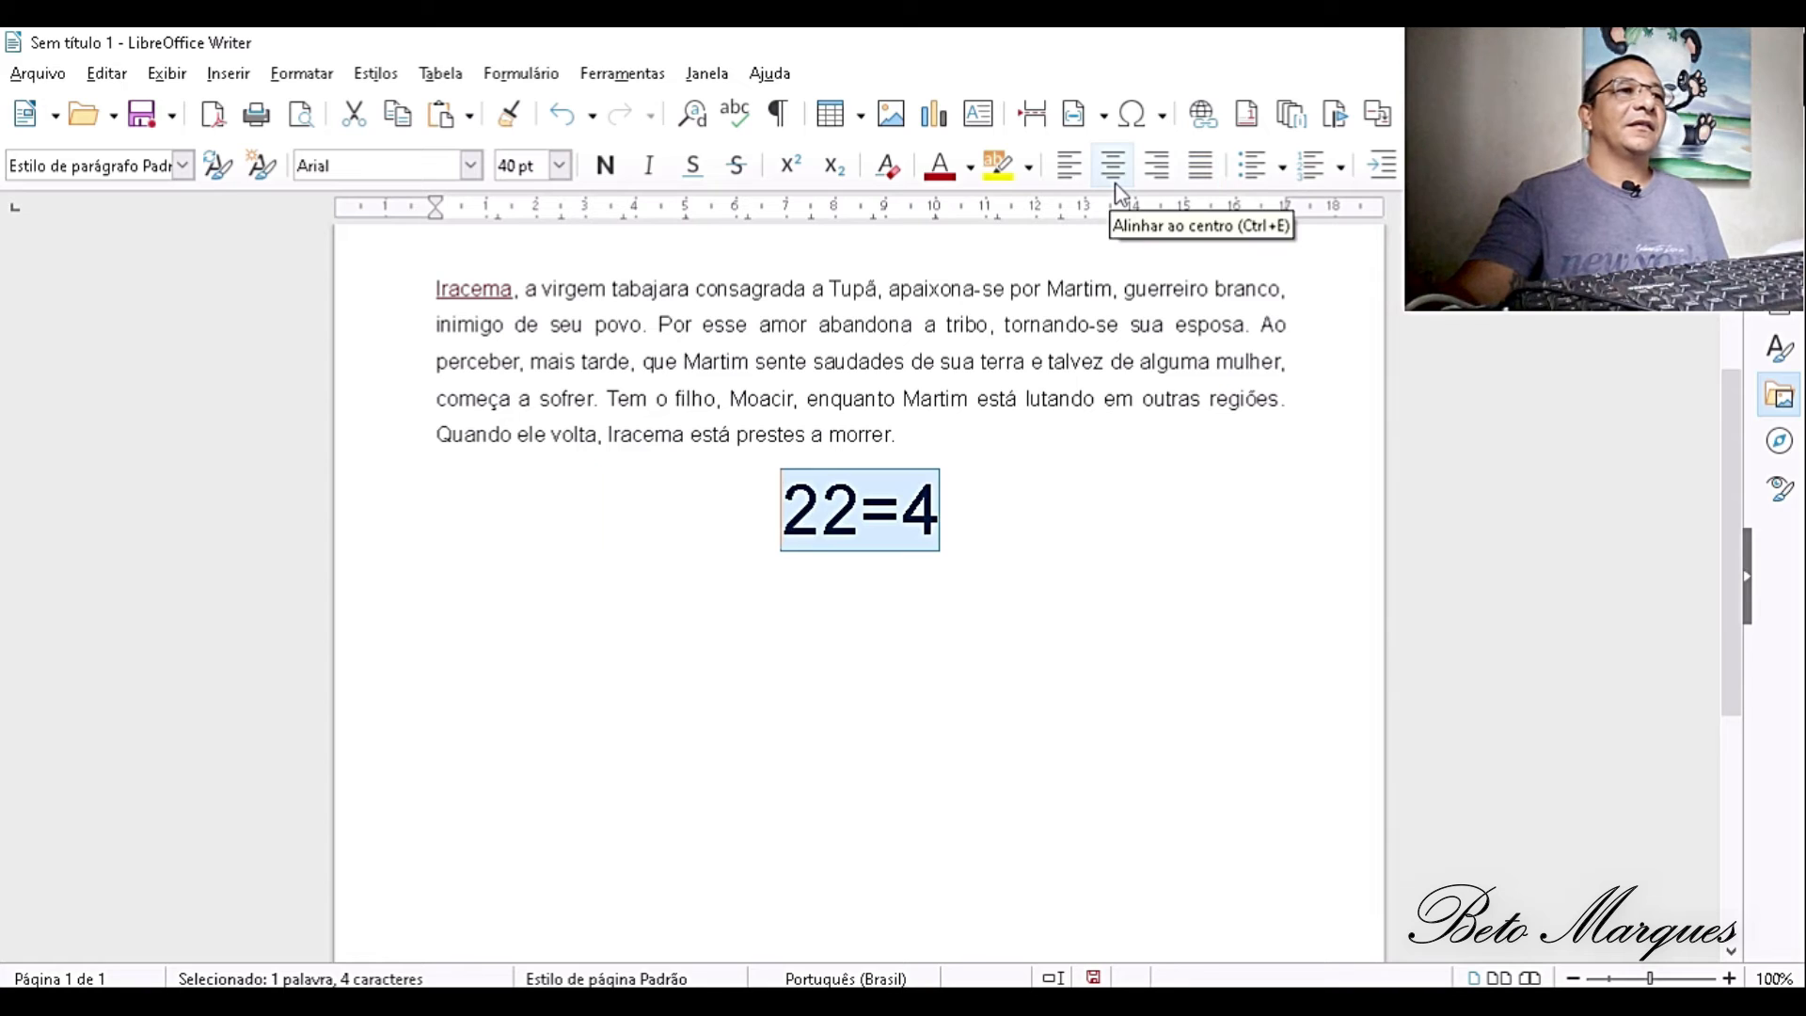
click(921, 443)
key(Return)
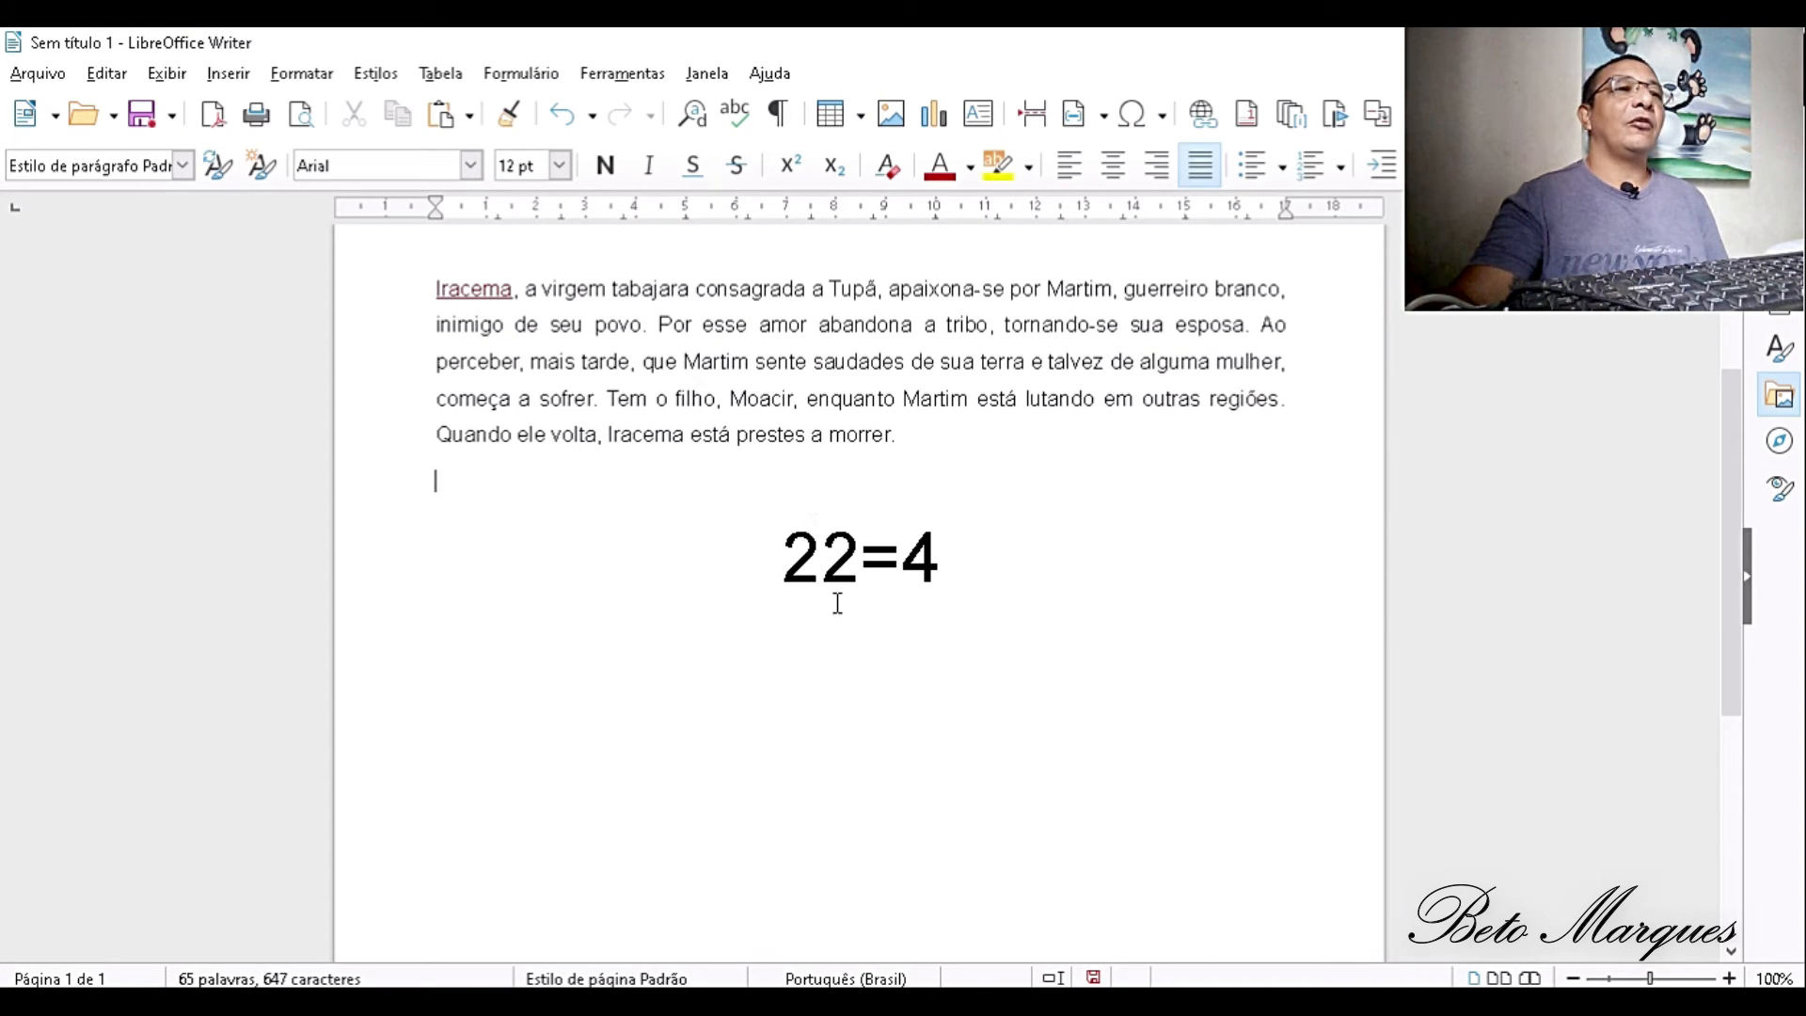
- Insert an X between the two 2s of the centred expression and remove it again
click(814, 554)
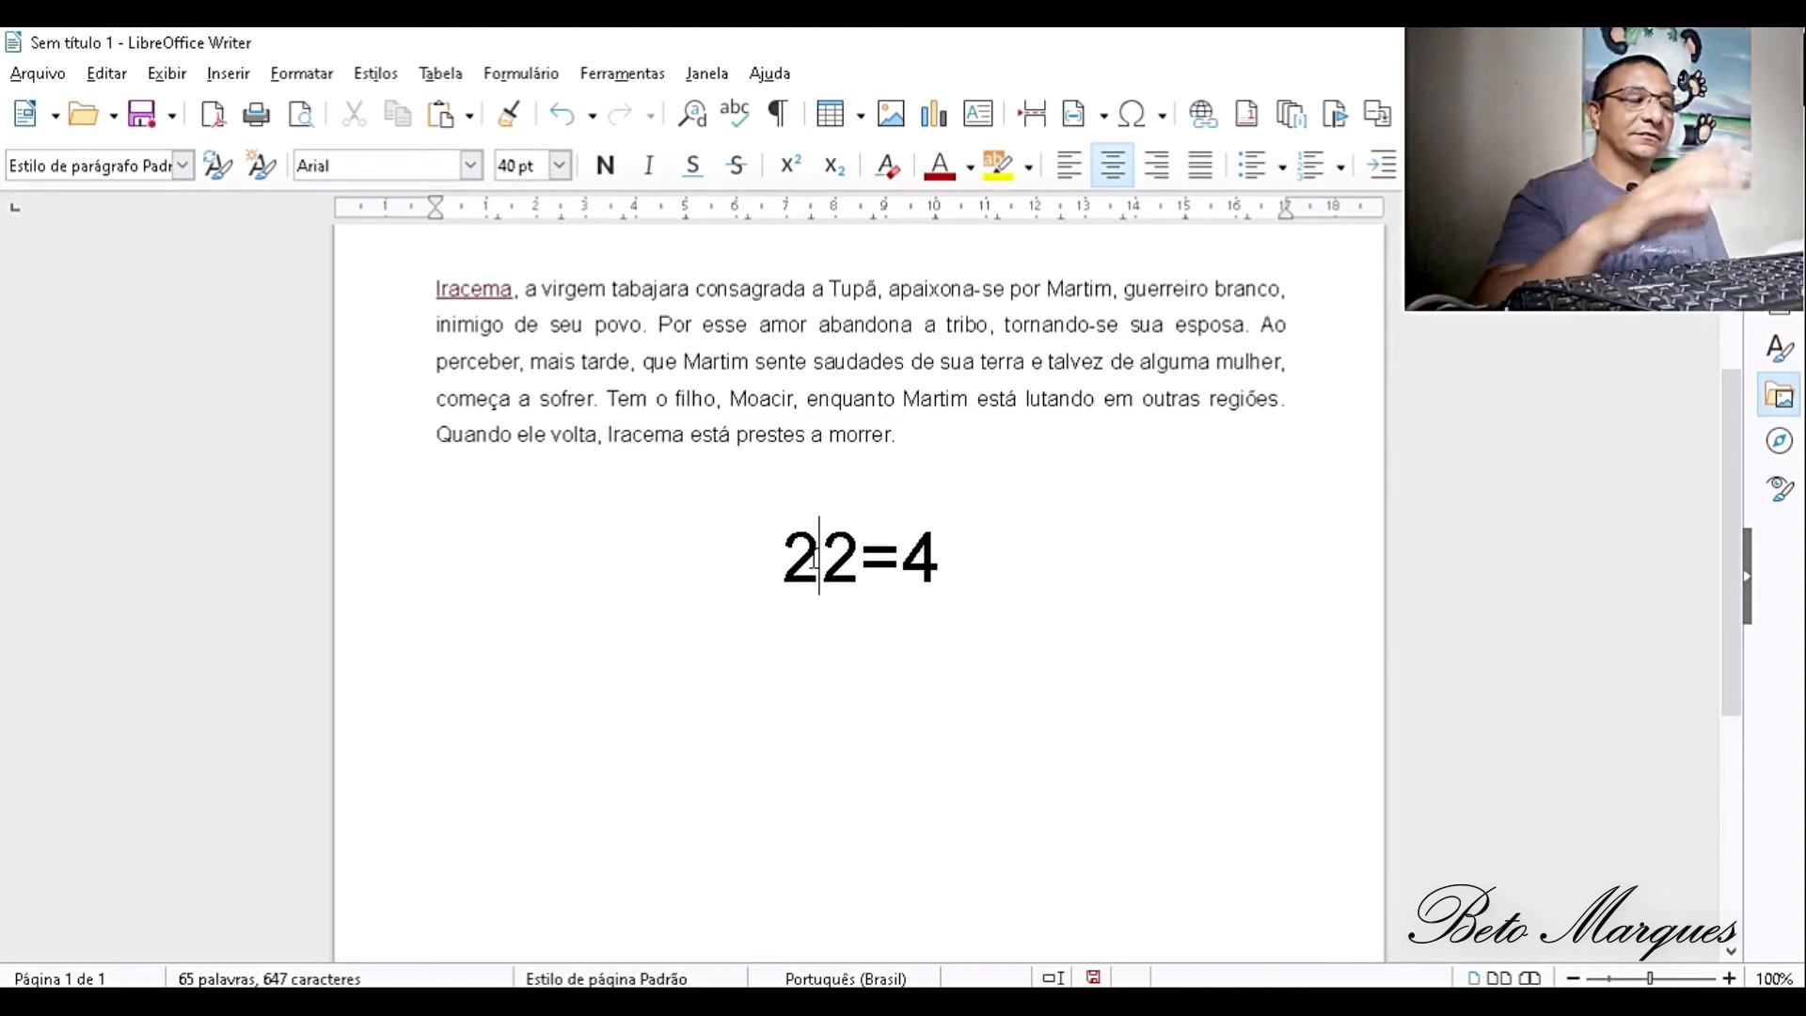
text(X)
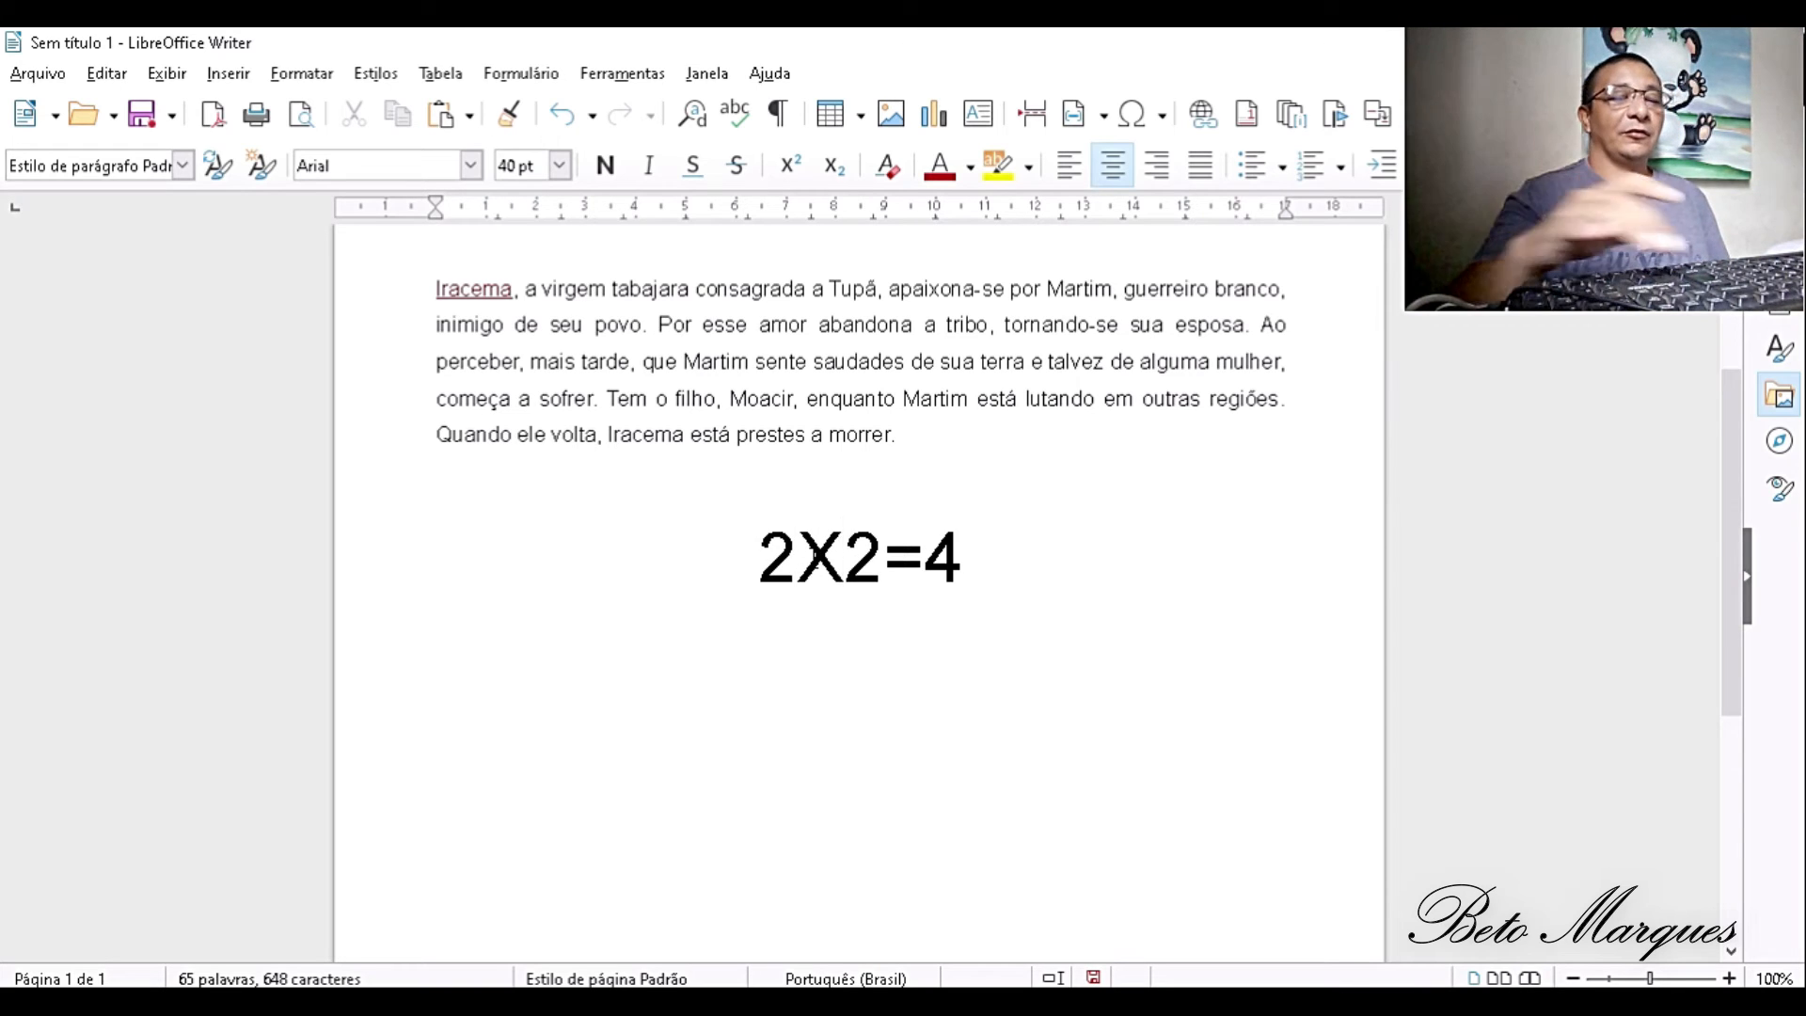
key(BackSpace)
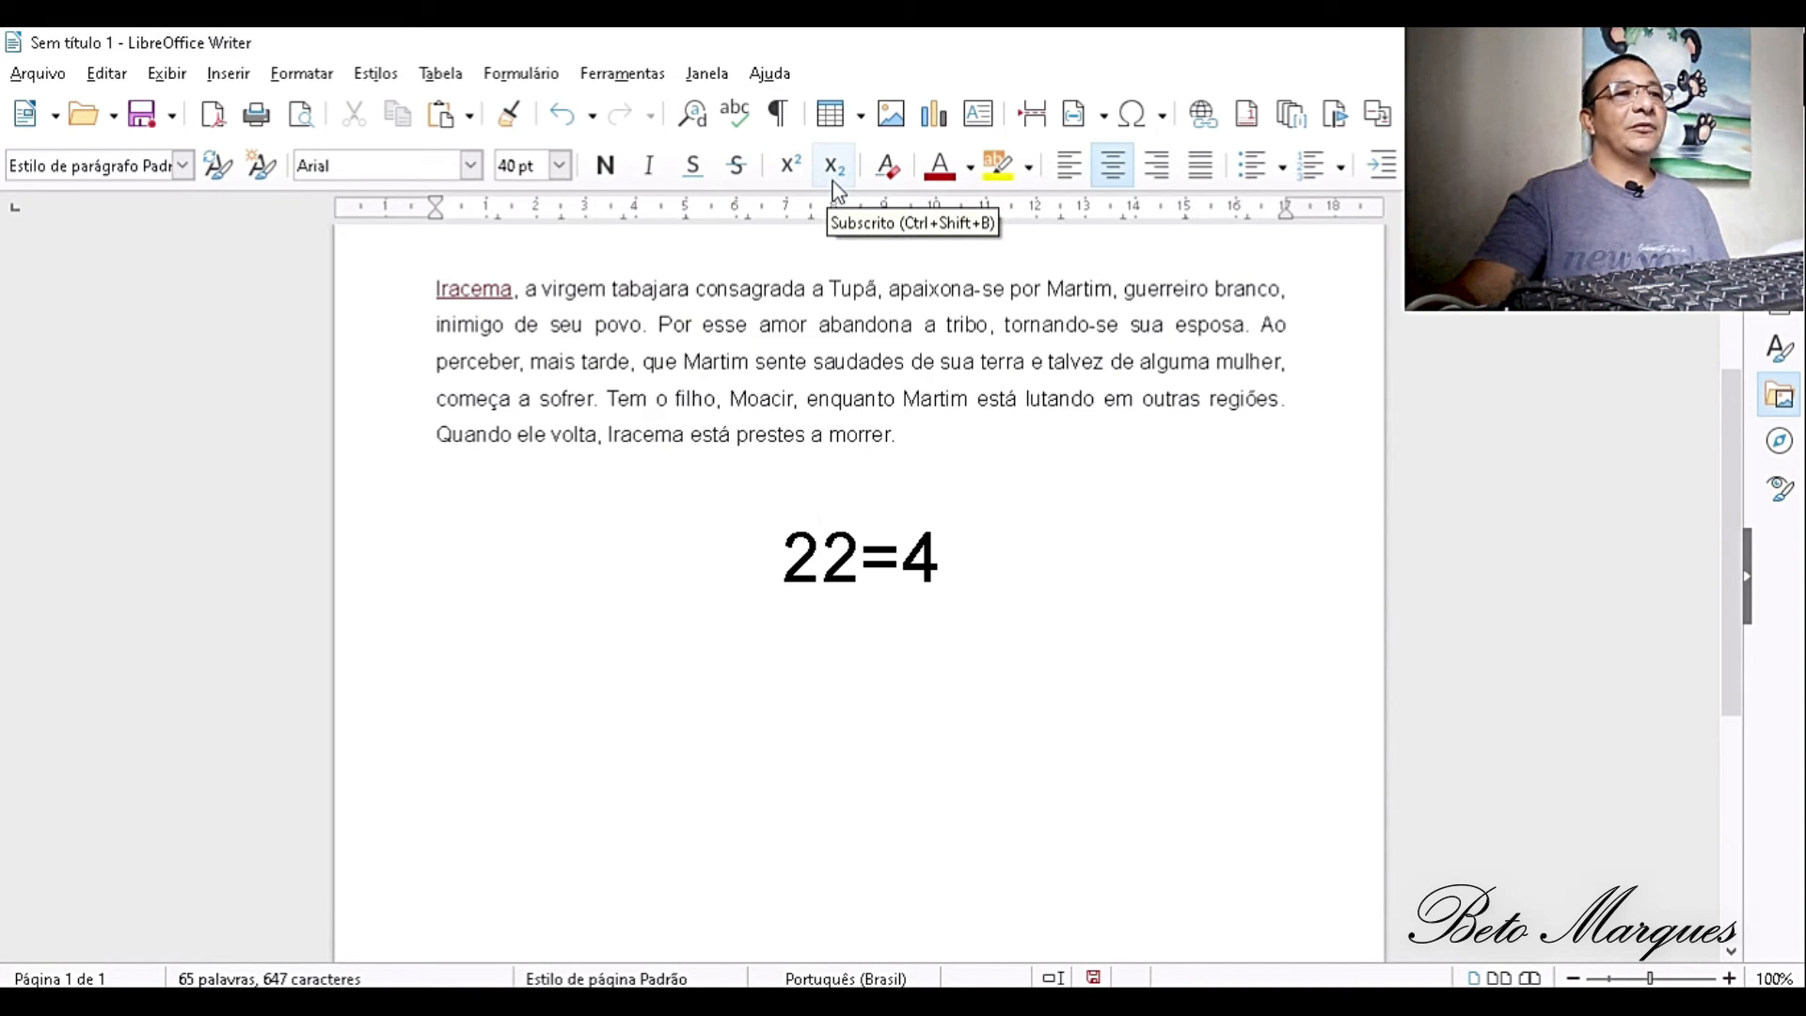
- Format the second 2 of the 22=4 expression as superscript
drag(857, 570, 825, 550)
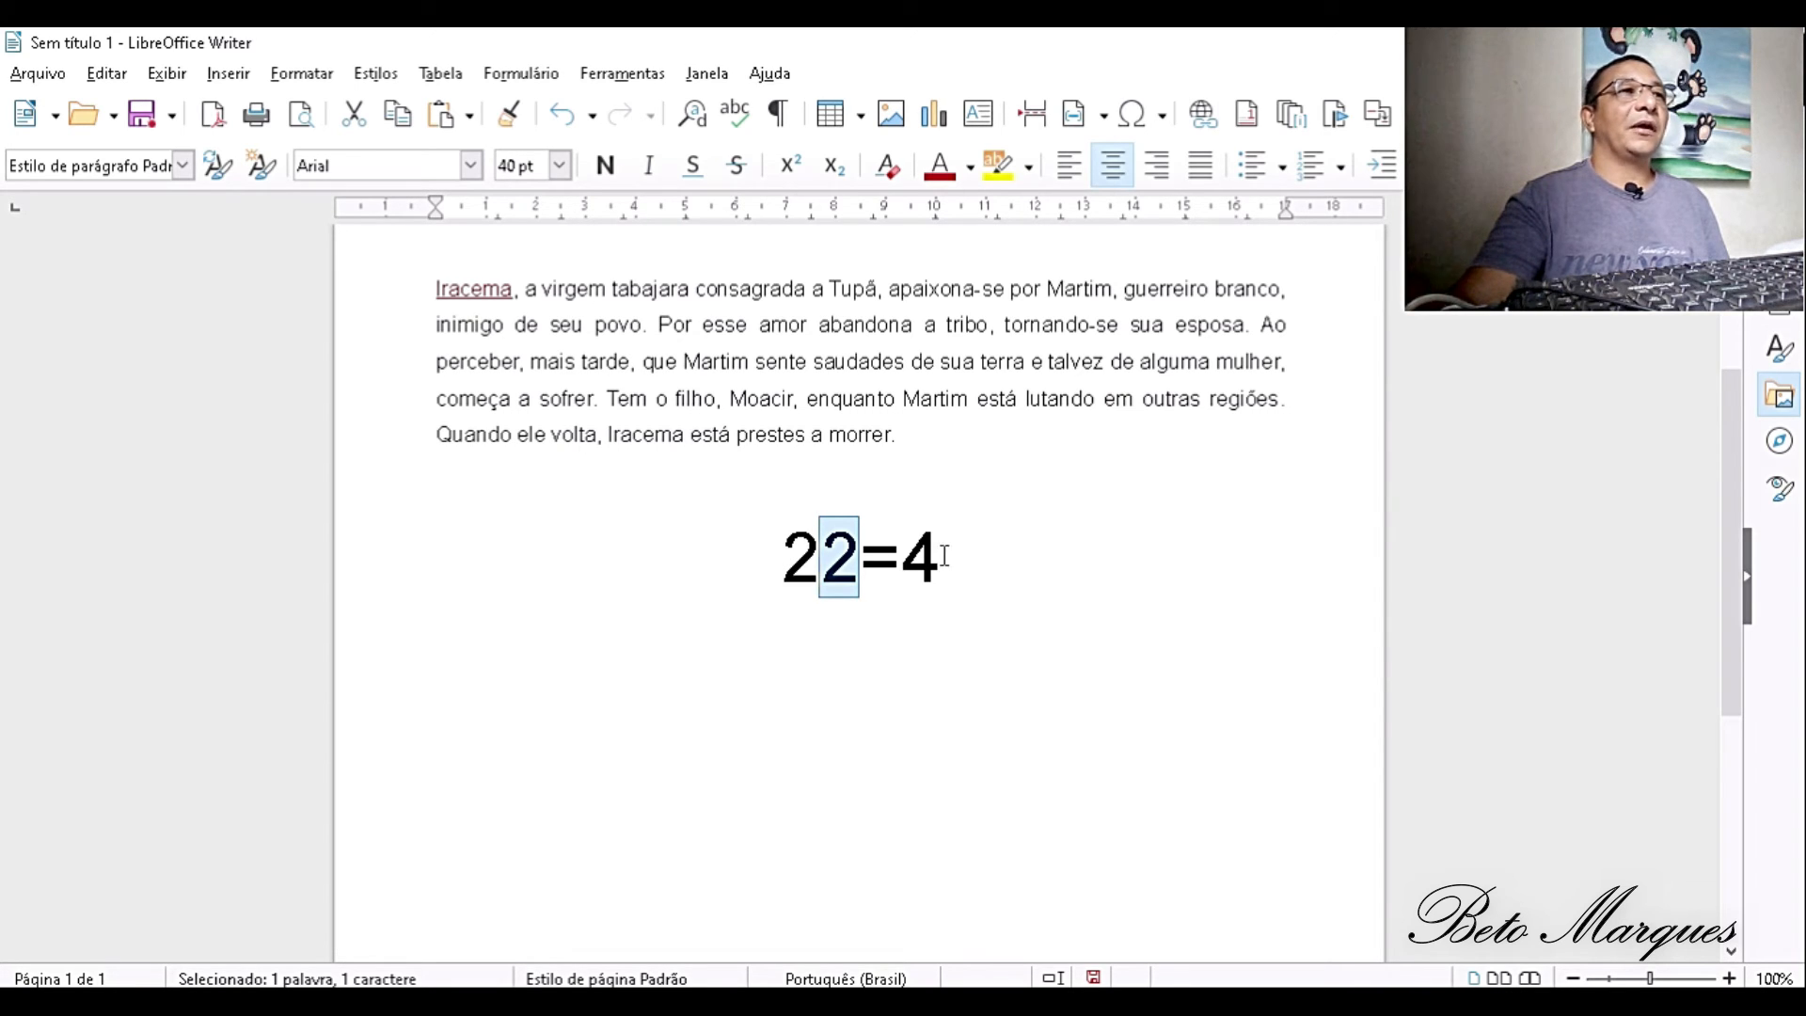
click(790, 165)
- Write H2O on a new line below the centred expression
click(986, 618)
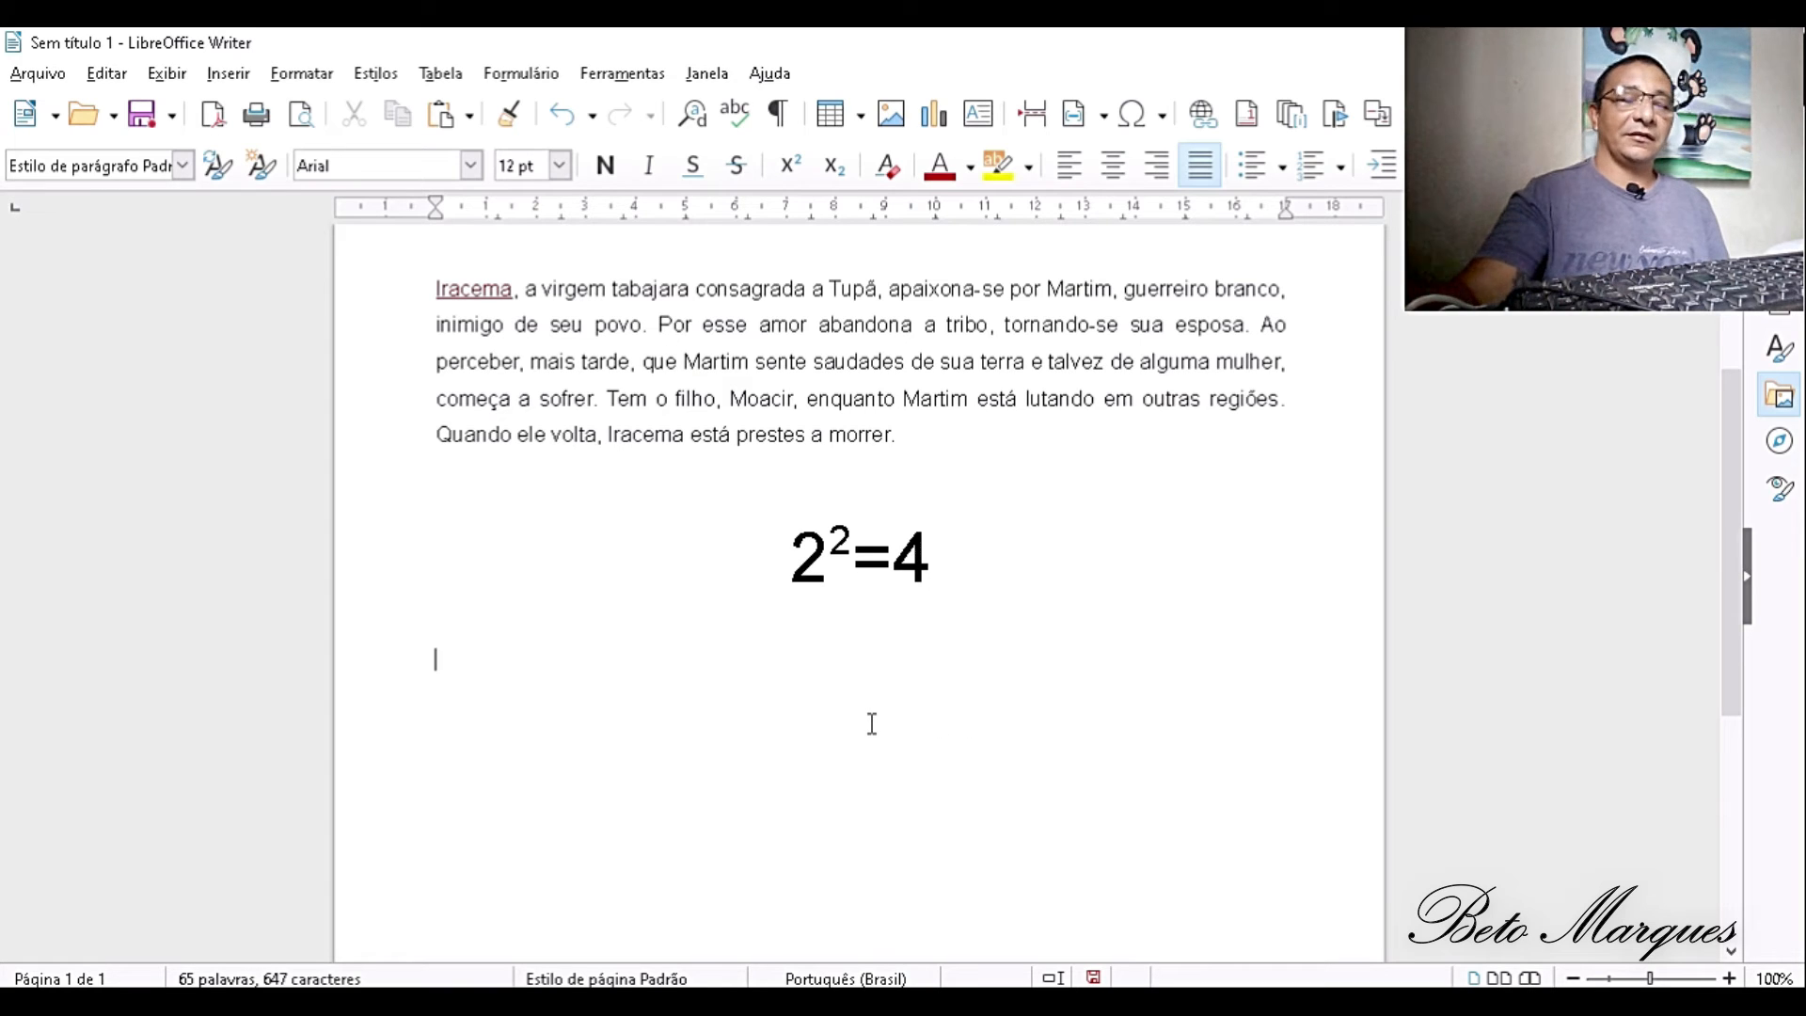
text(H2O)
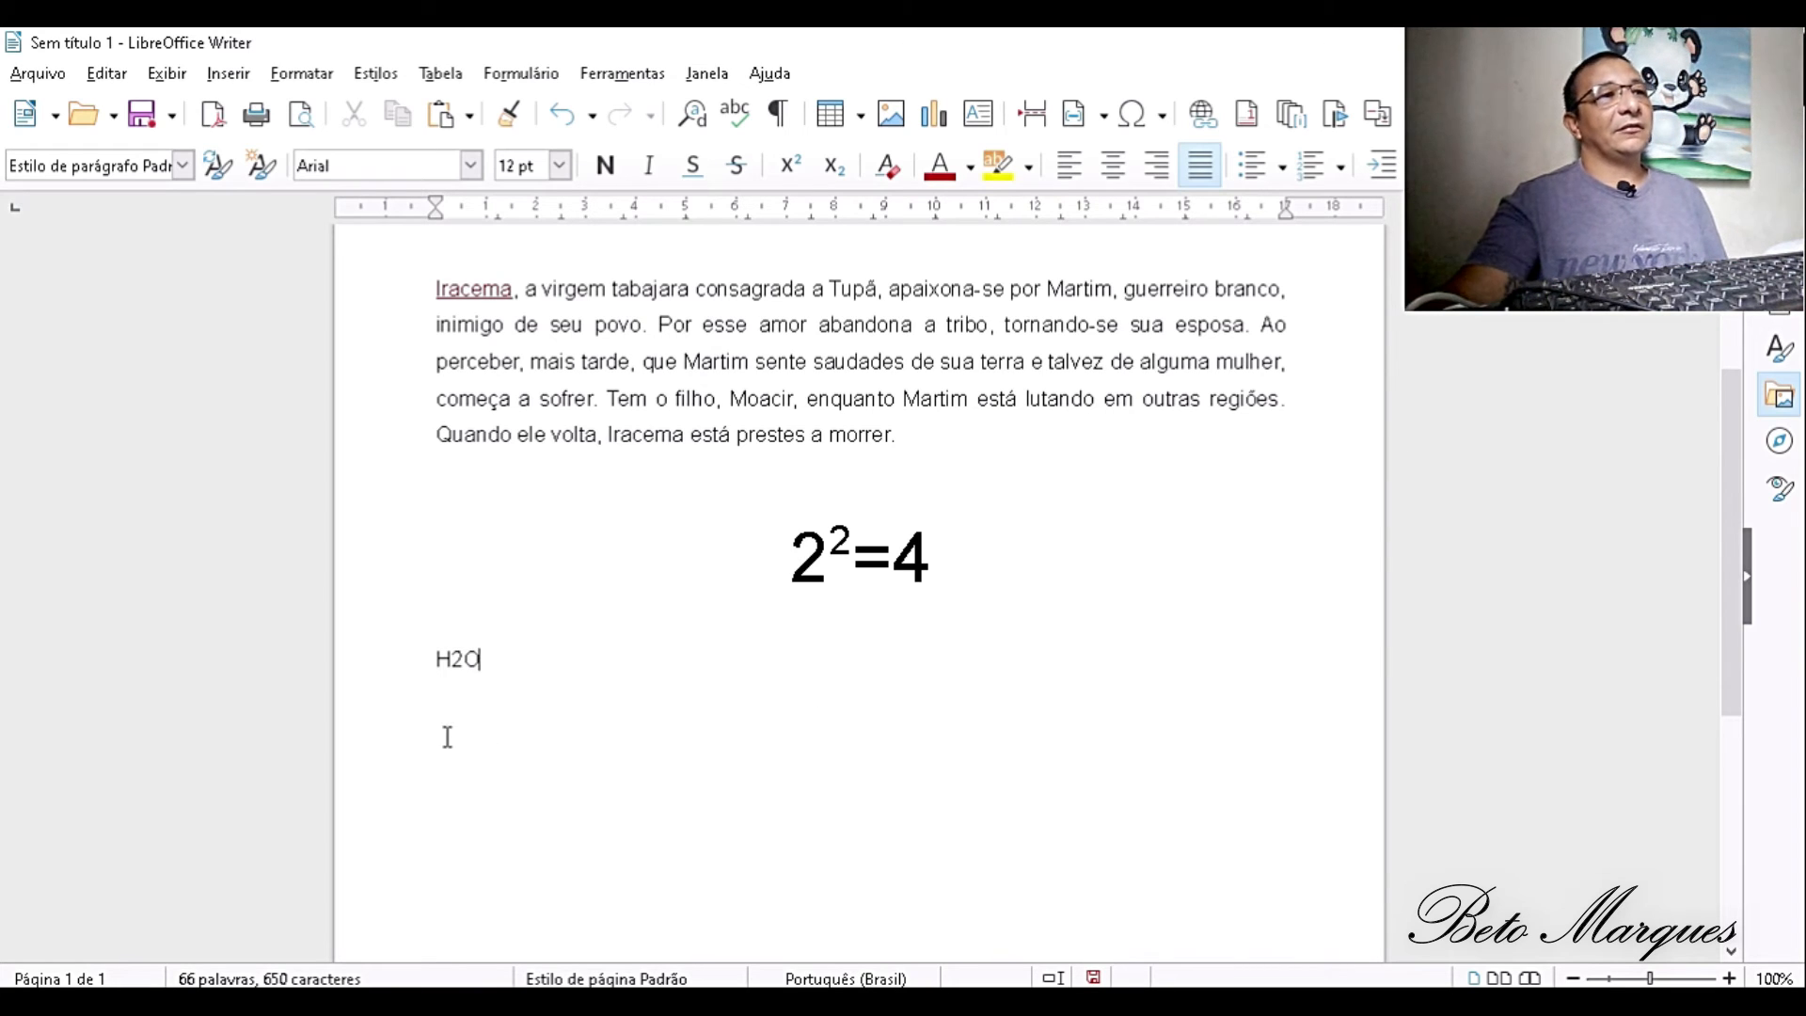
- Set the H2O text to 40 pt and centre it below the expression
drag(431, 658, 515, 659)
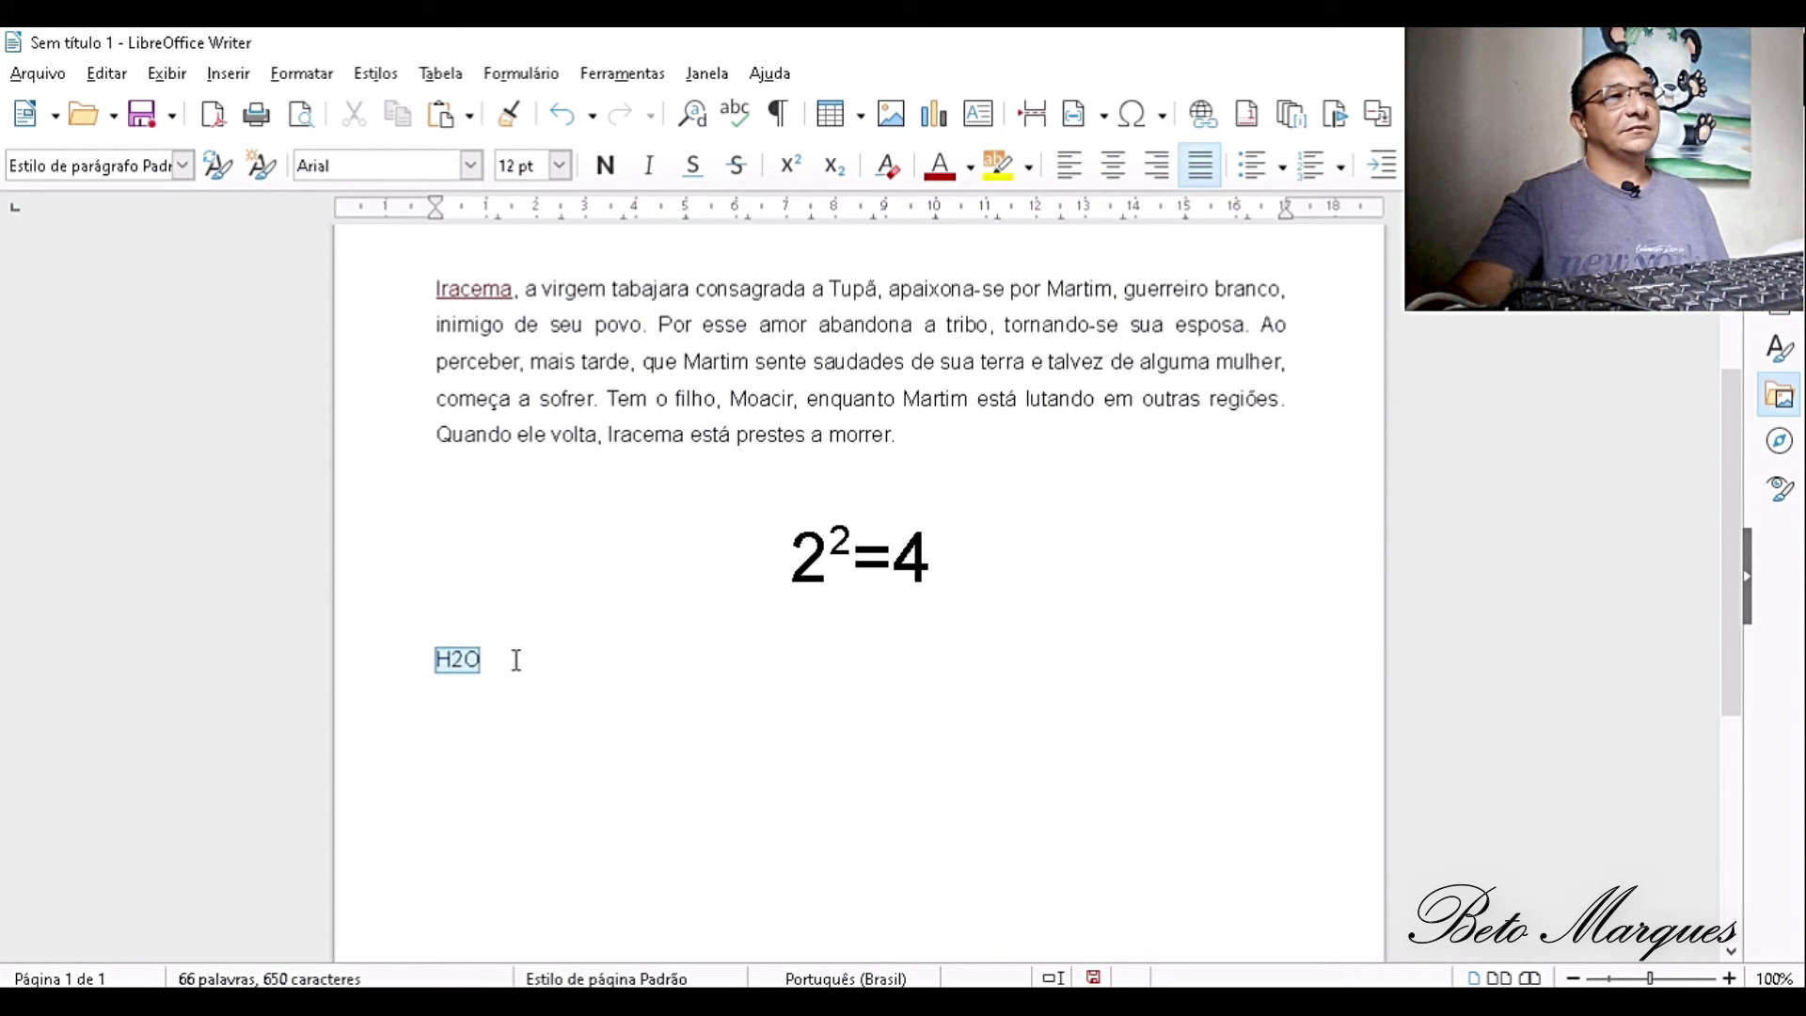
click(559, 165)
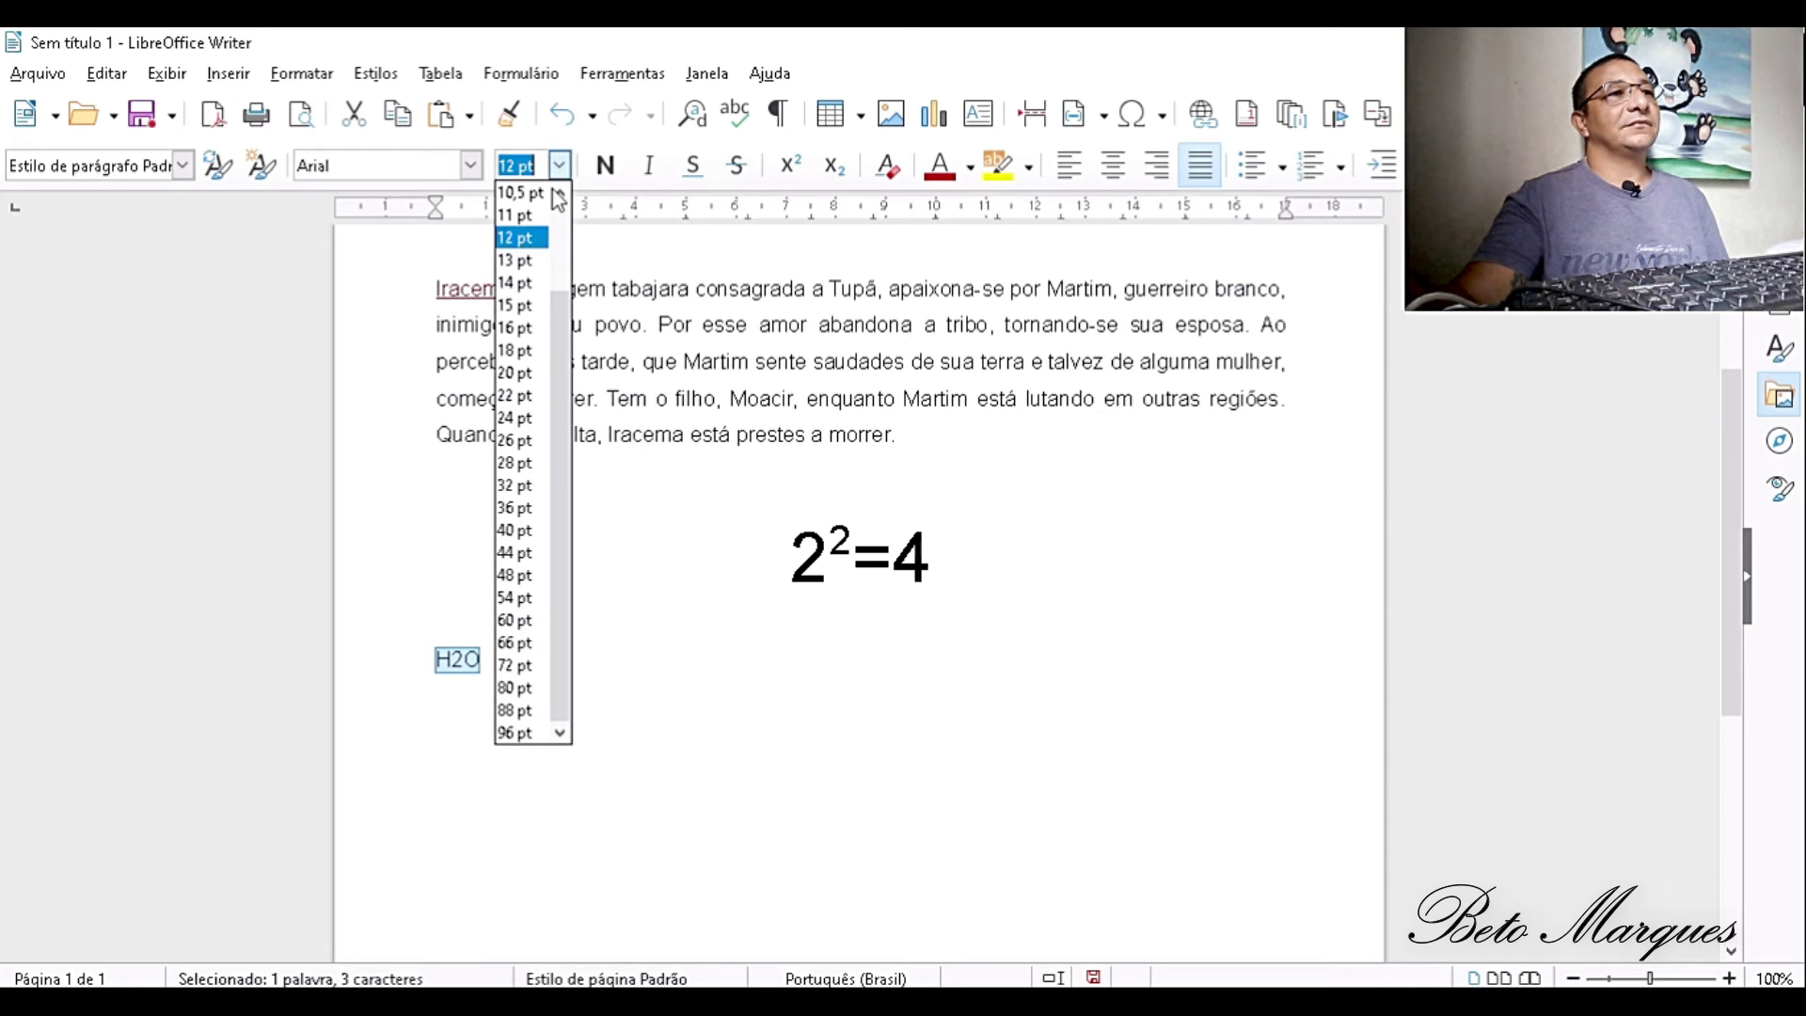
click(521, 532)
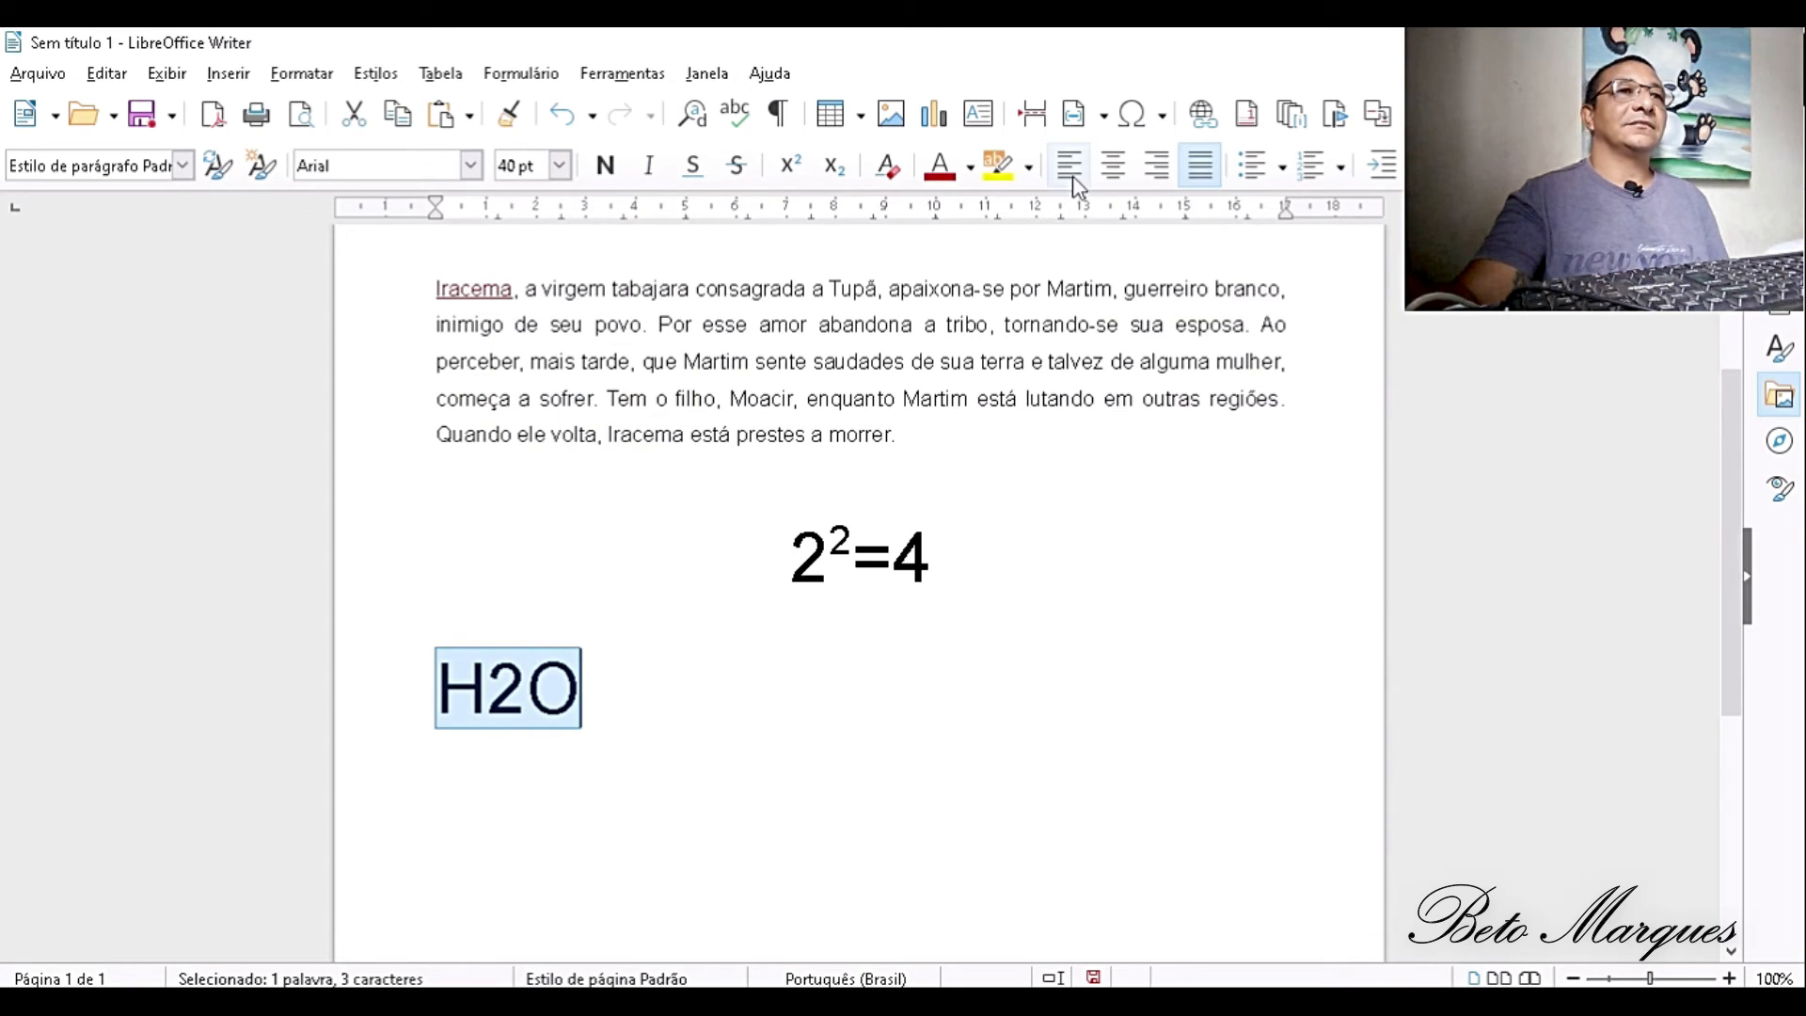
click(1113, 166)
click(1006, 696)
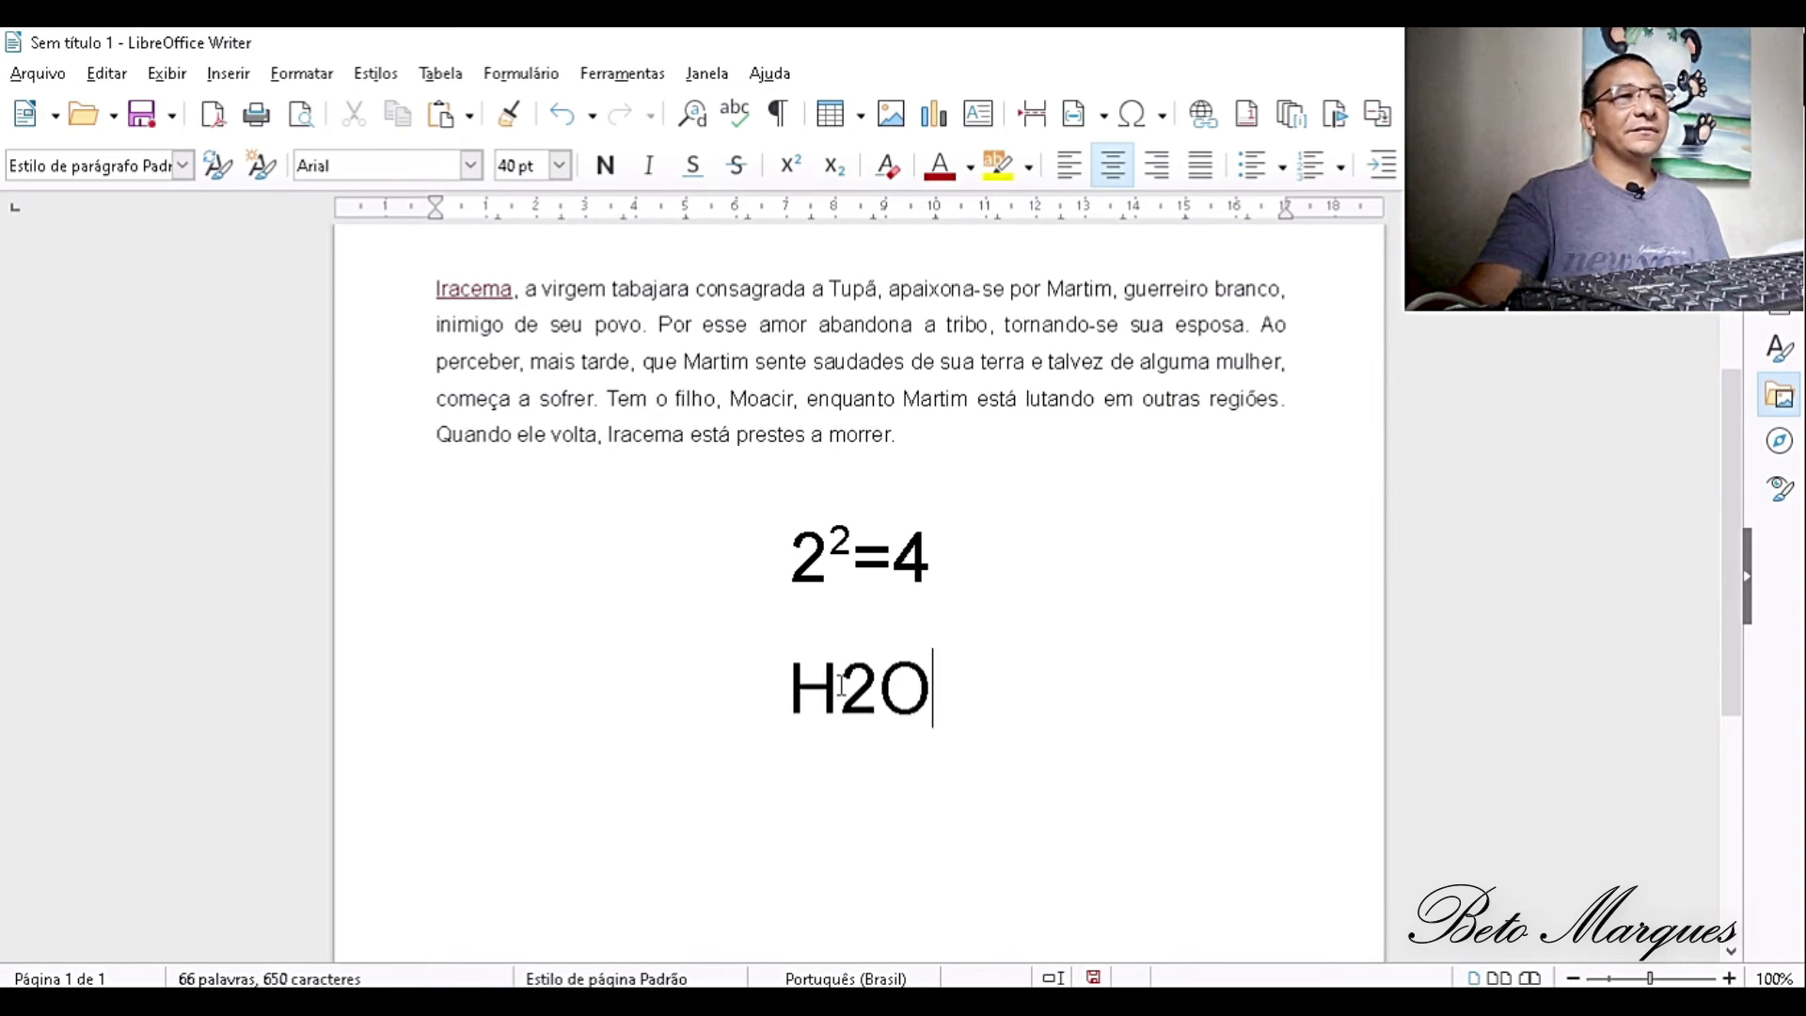
- Format the 2 in H2O as subscript and place the cursor on the line below
drag(838, 687, 880, 706)
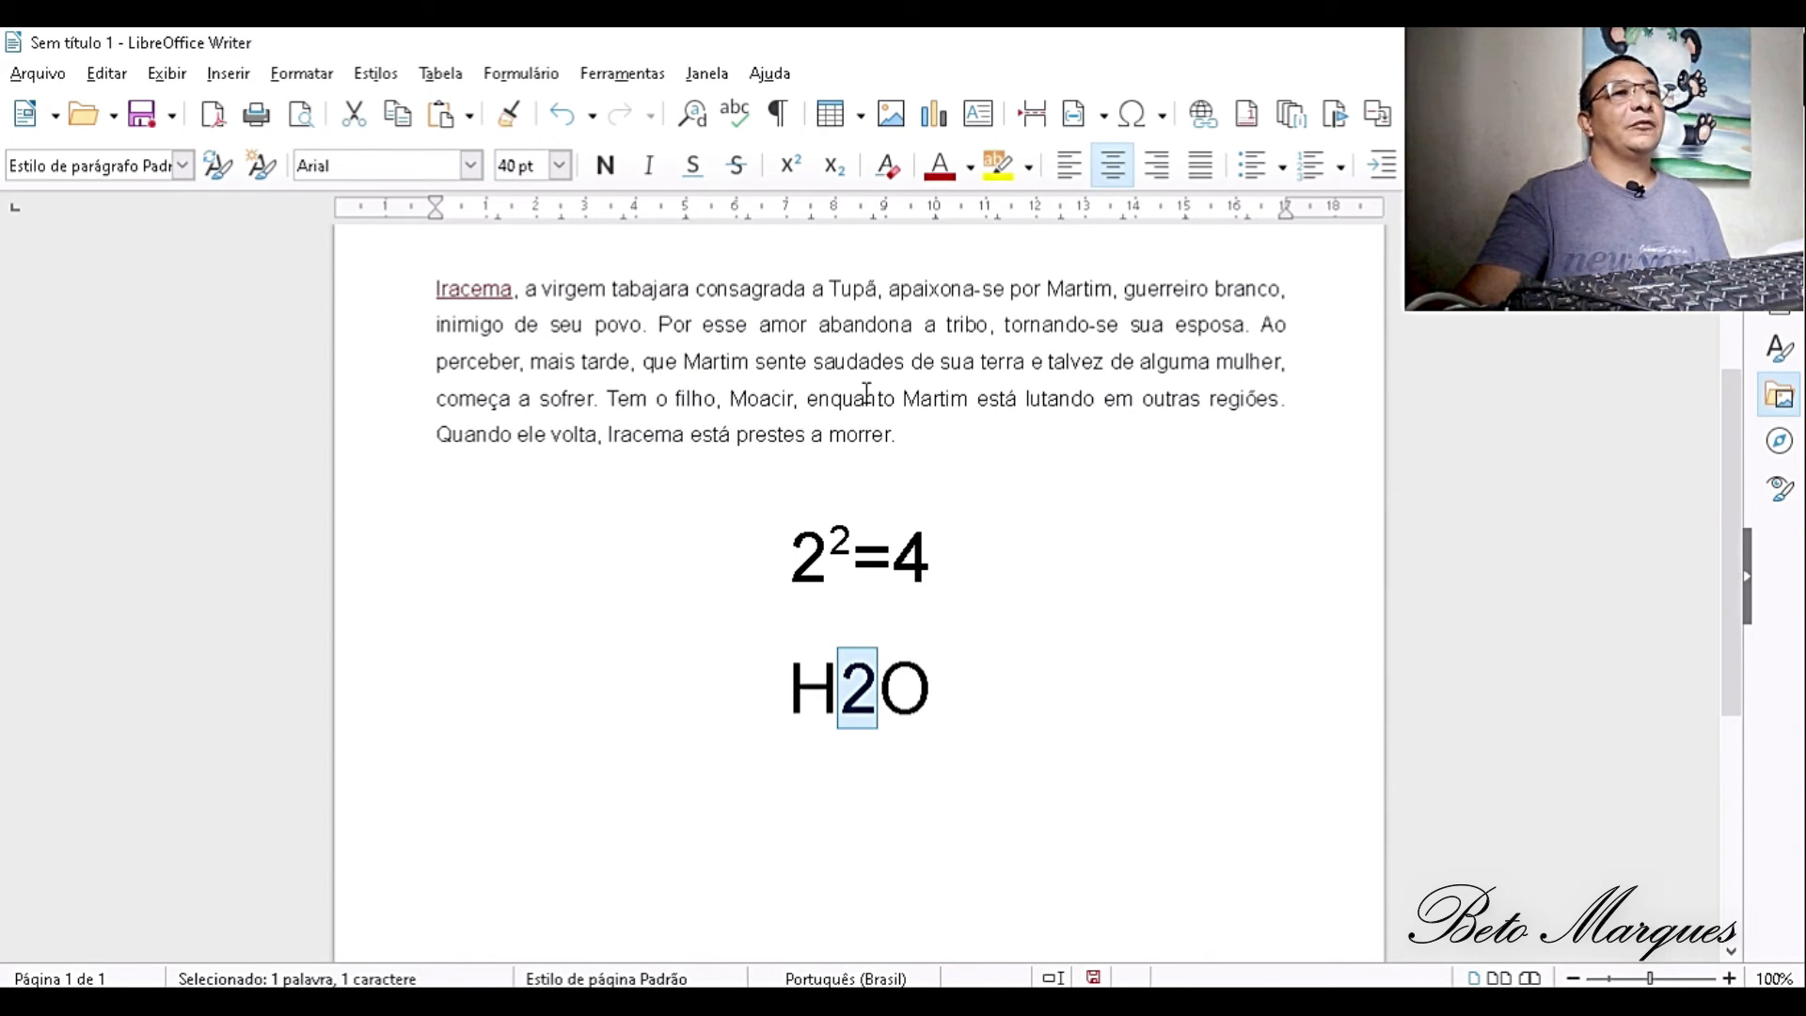
click(835, 166)
click(1088, 735)
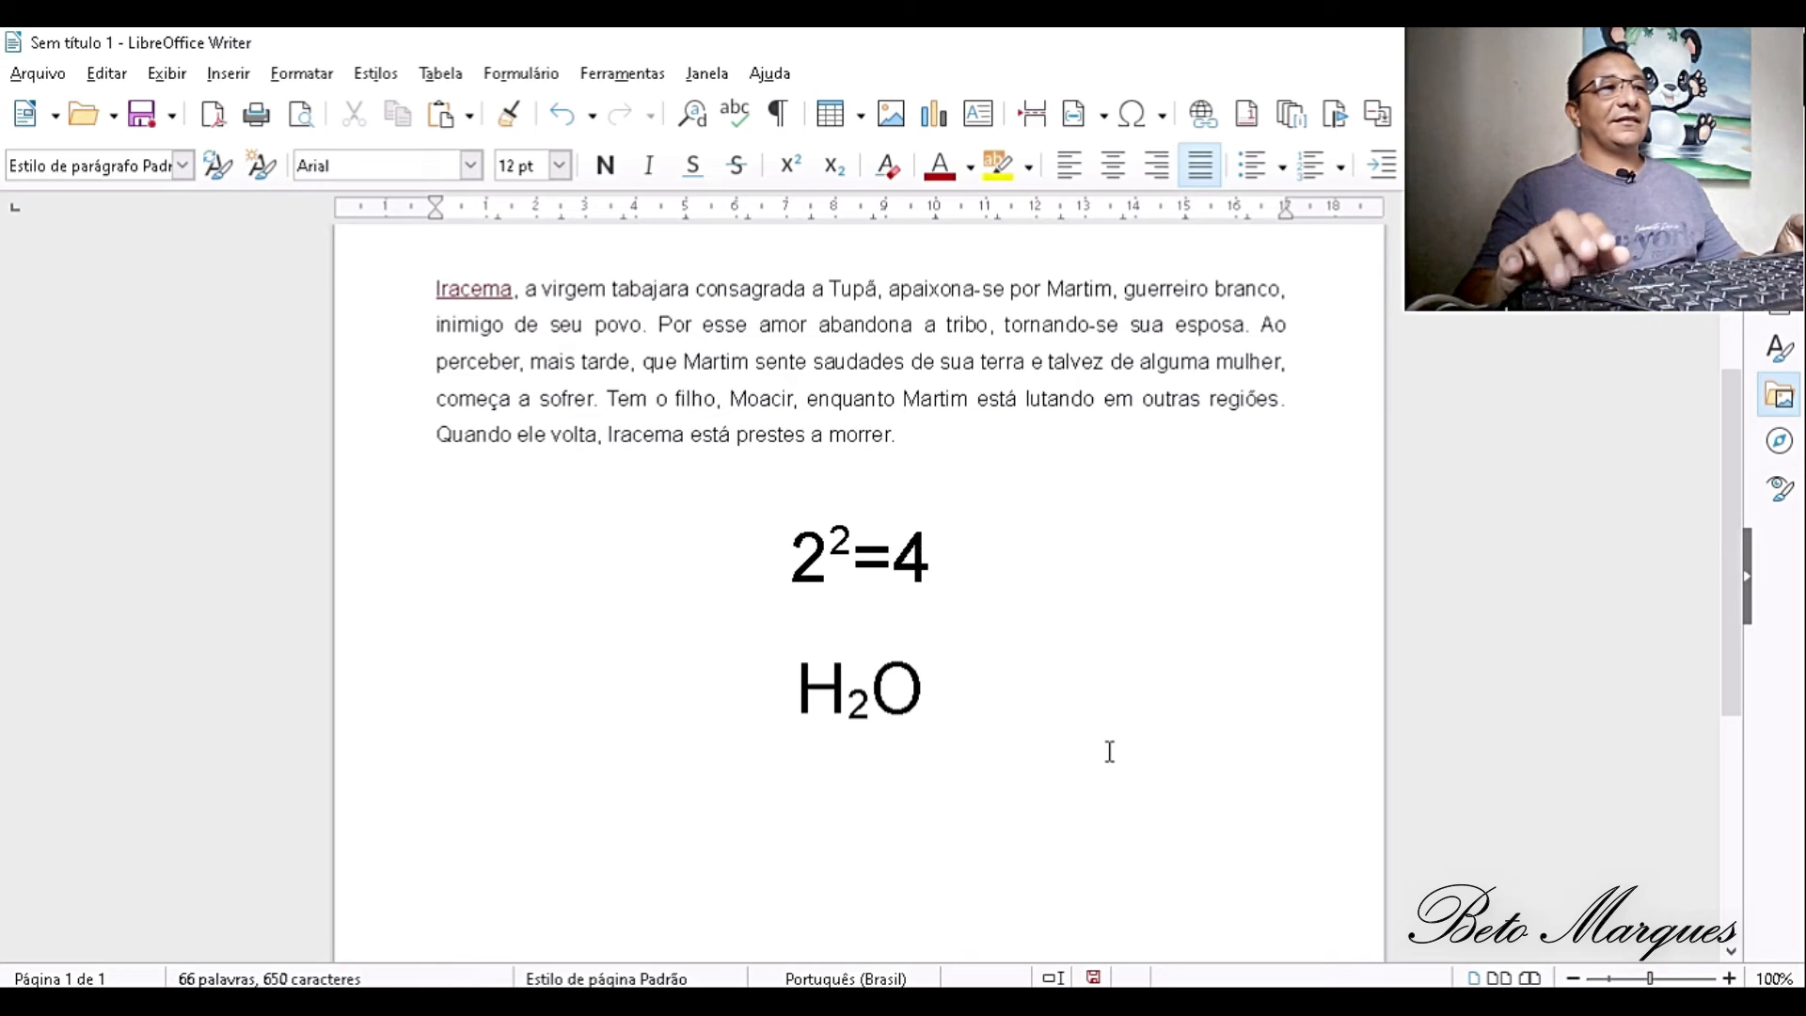
- Write 25ª on the line below H2O, using the feminine ordinal character
text(a)
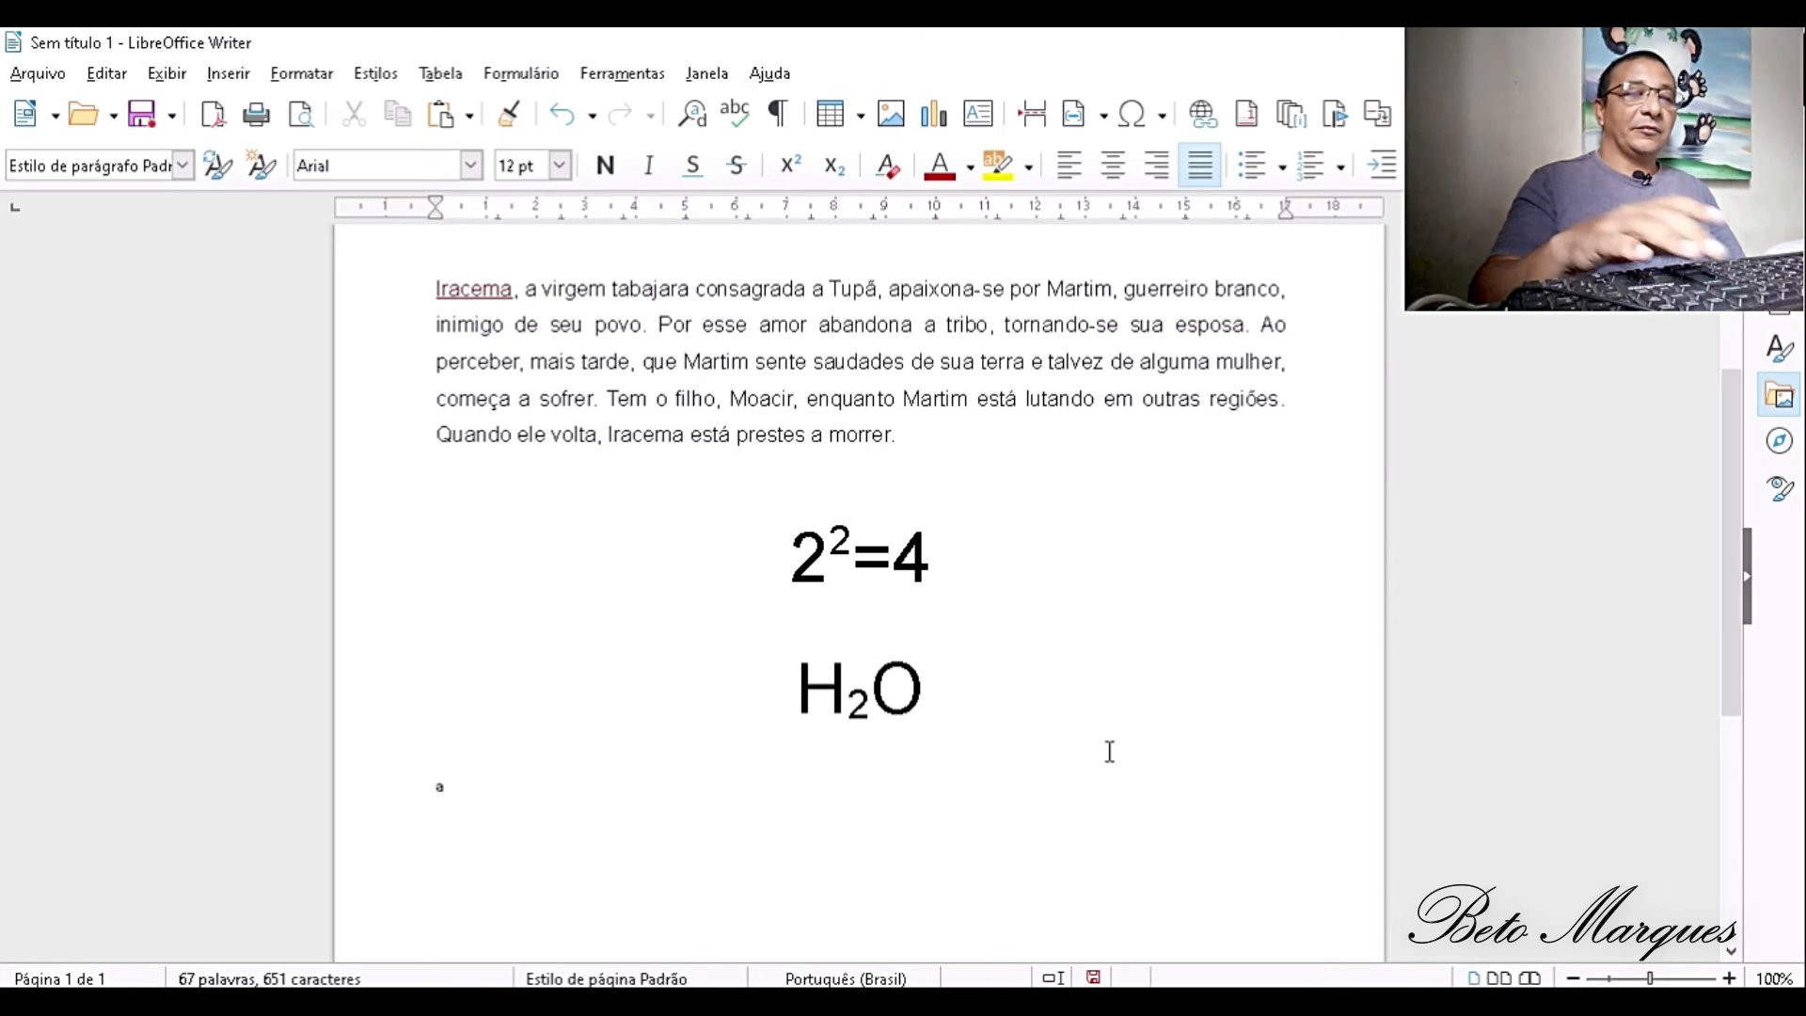
text(25)
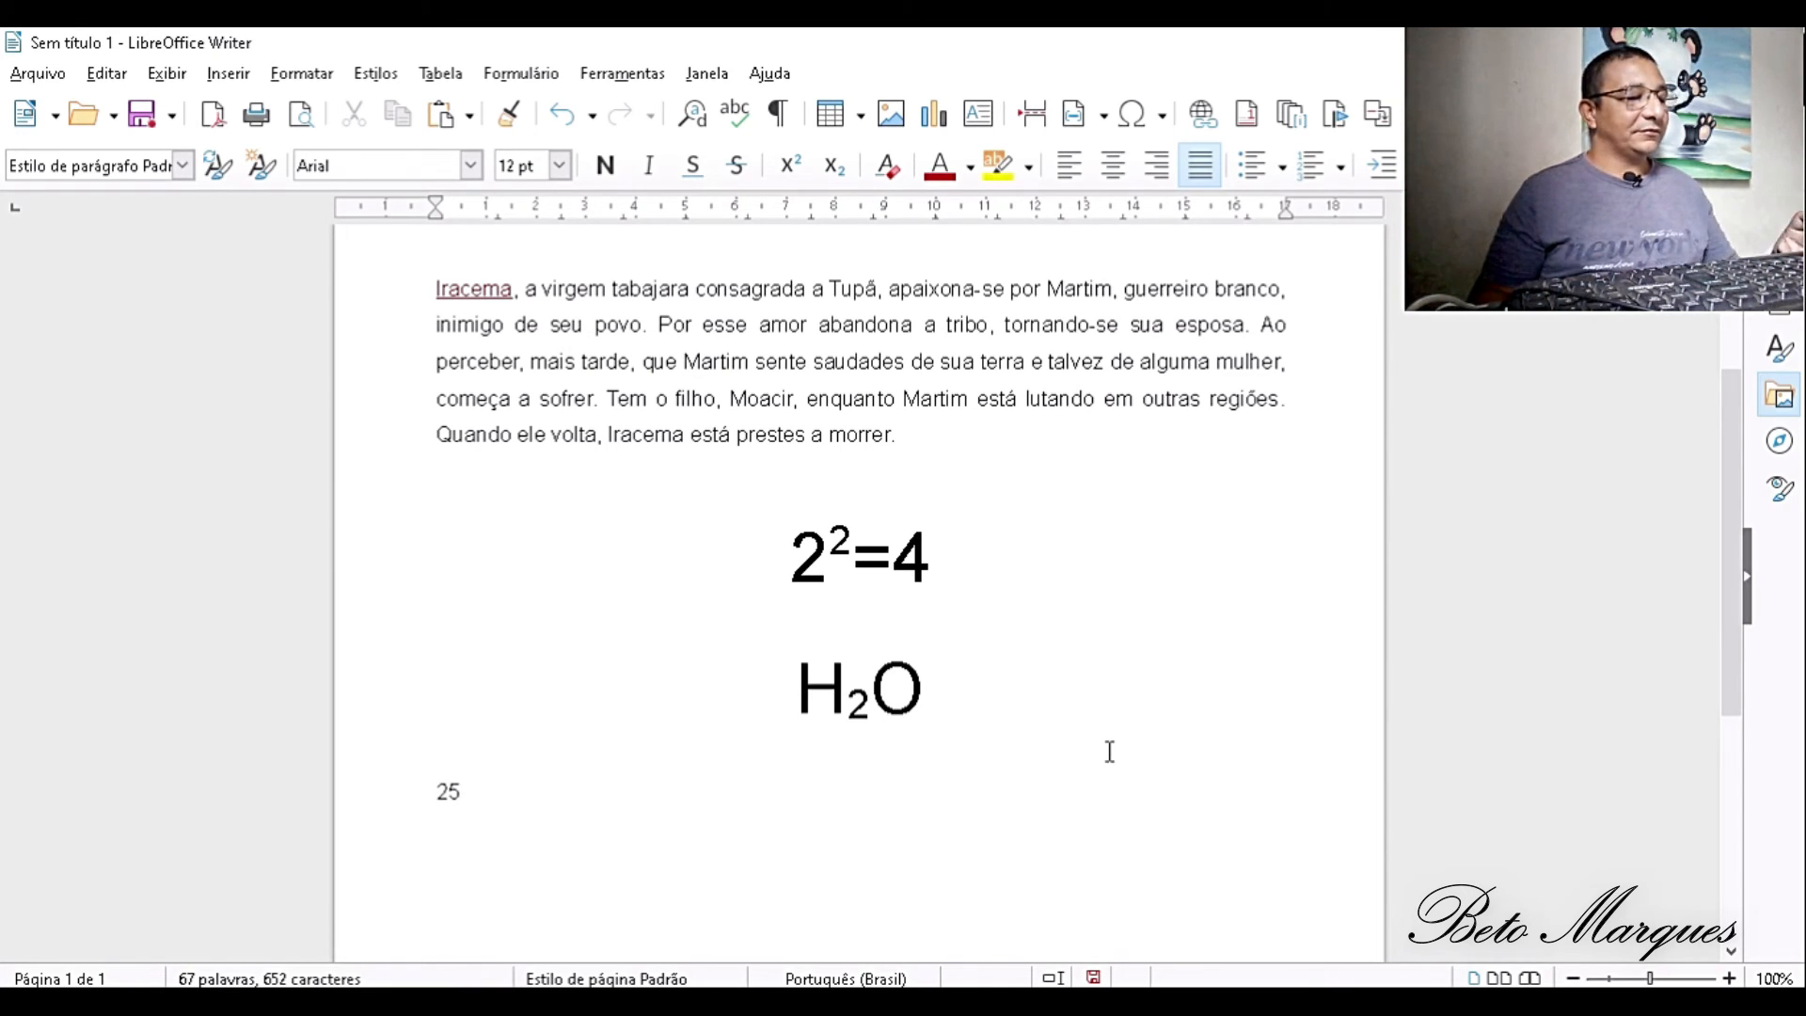
text(º)
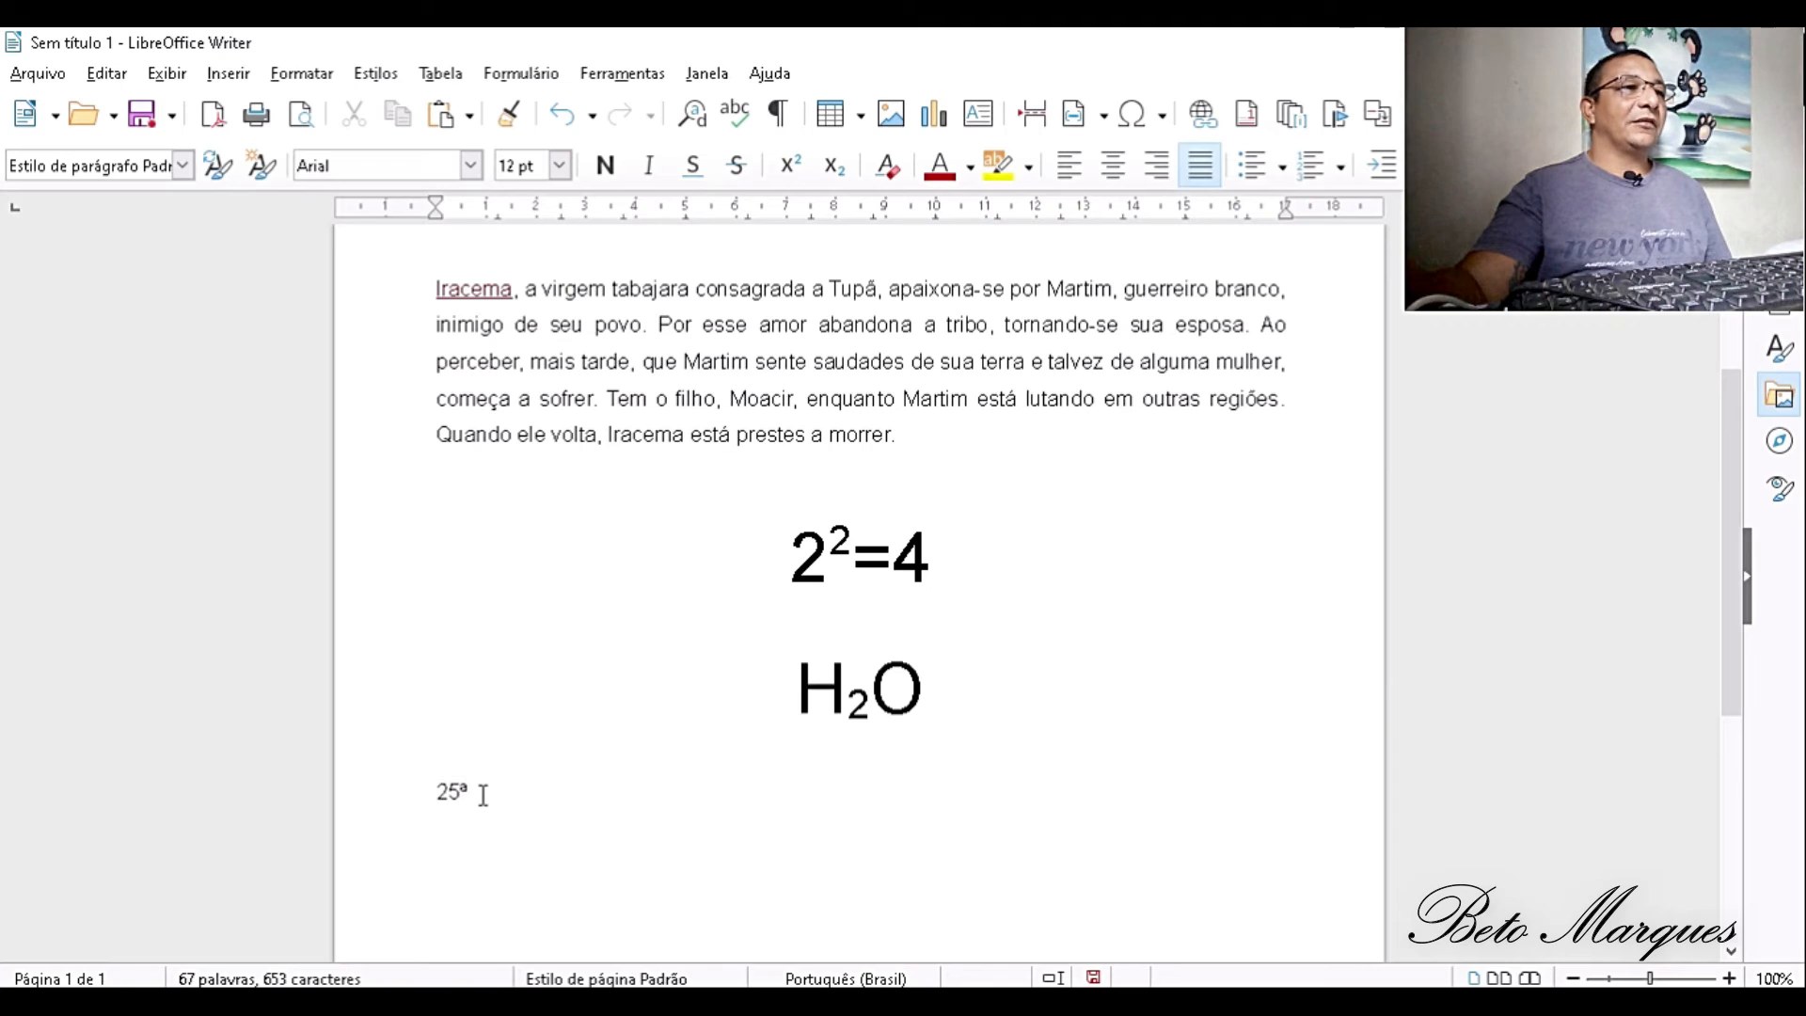
- Set the 25ª text to 60 pt and centre it
drag(475, 795, 315, 781)
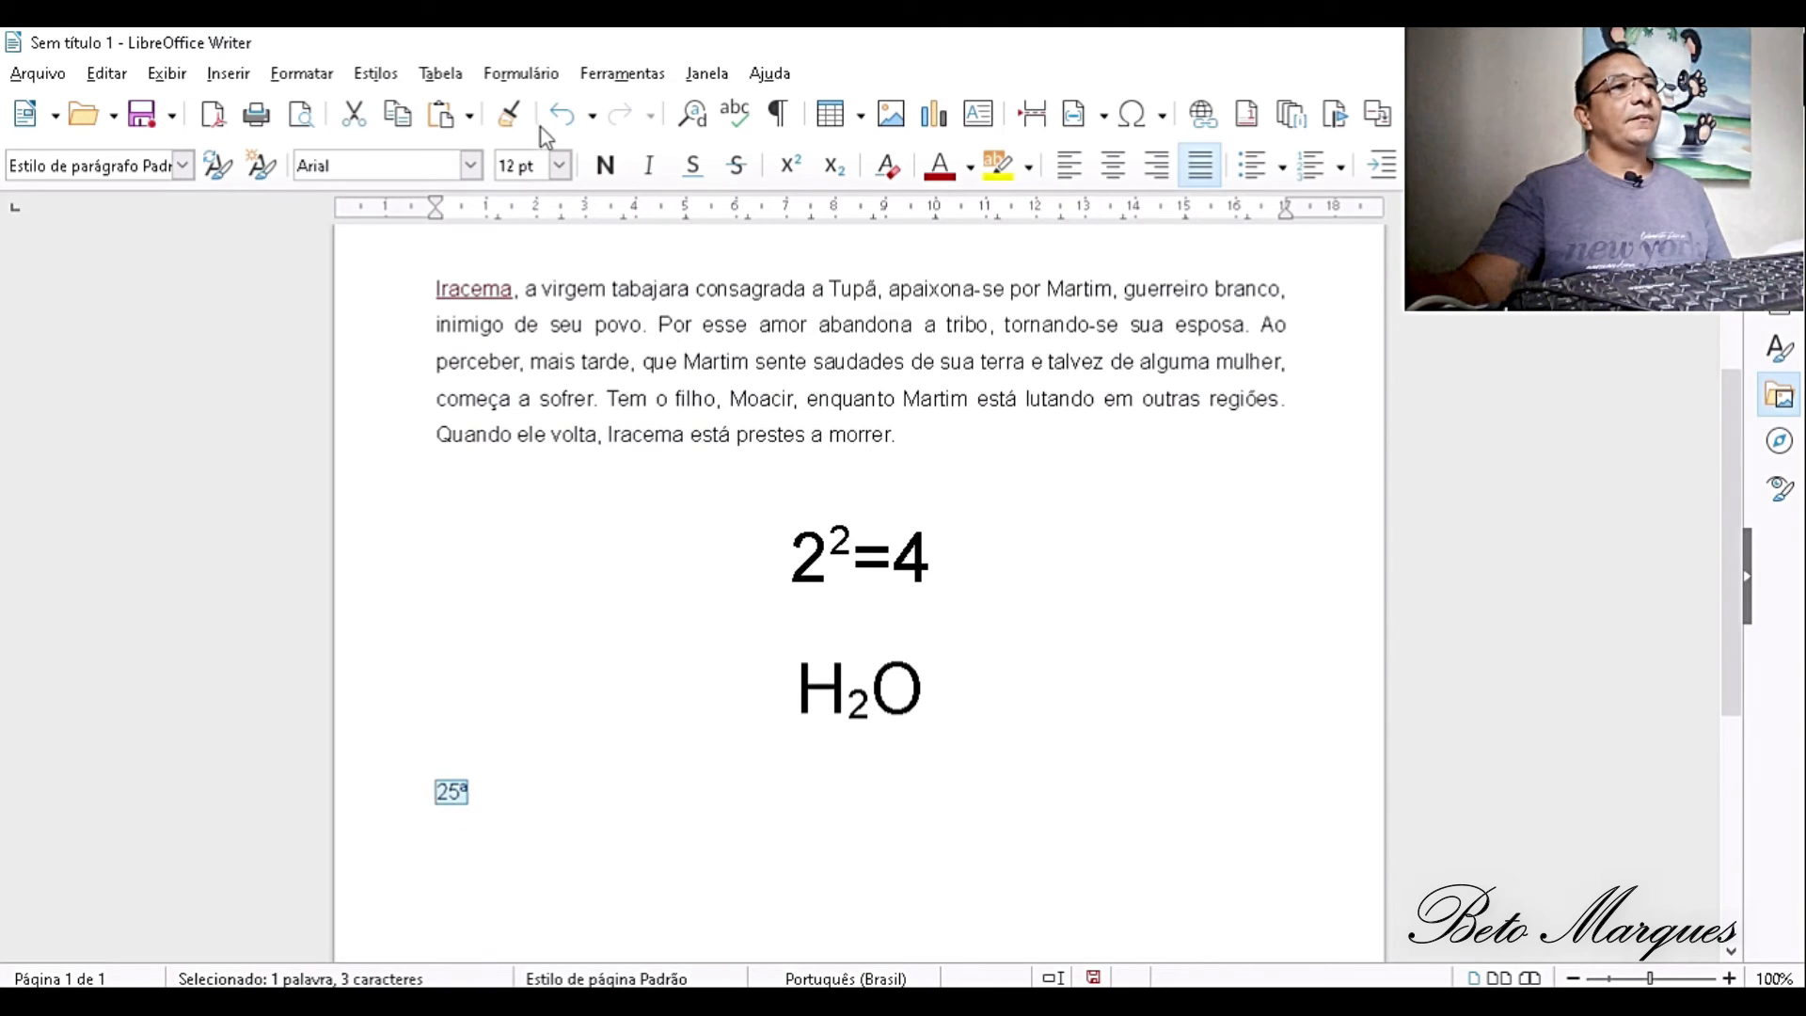
click(555, 169)
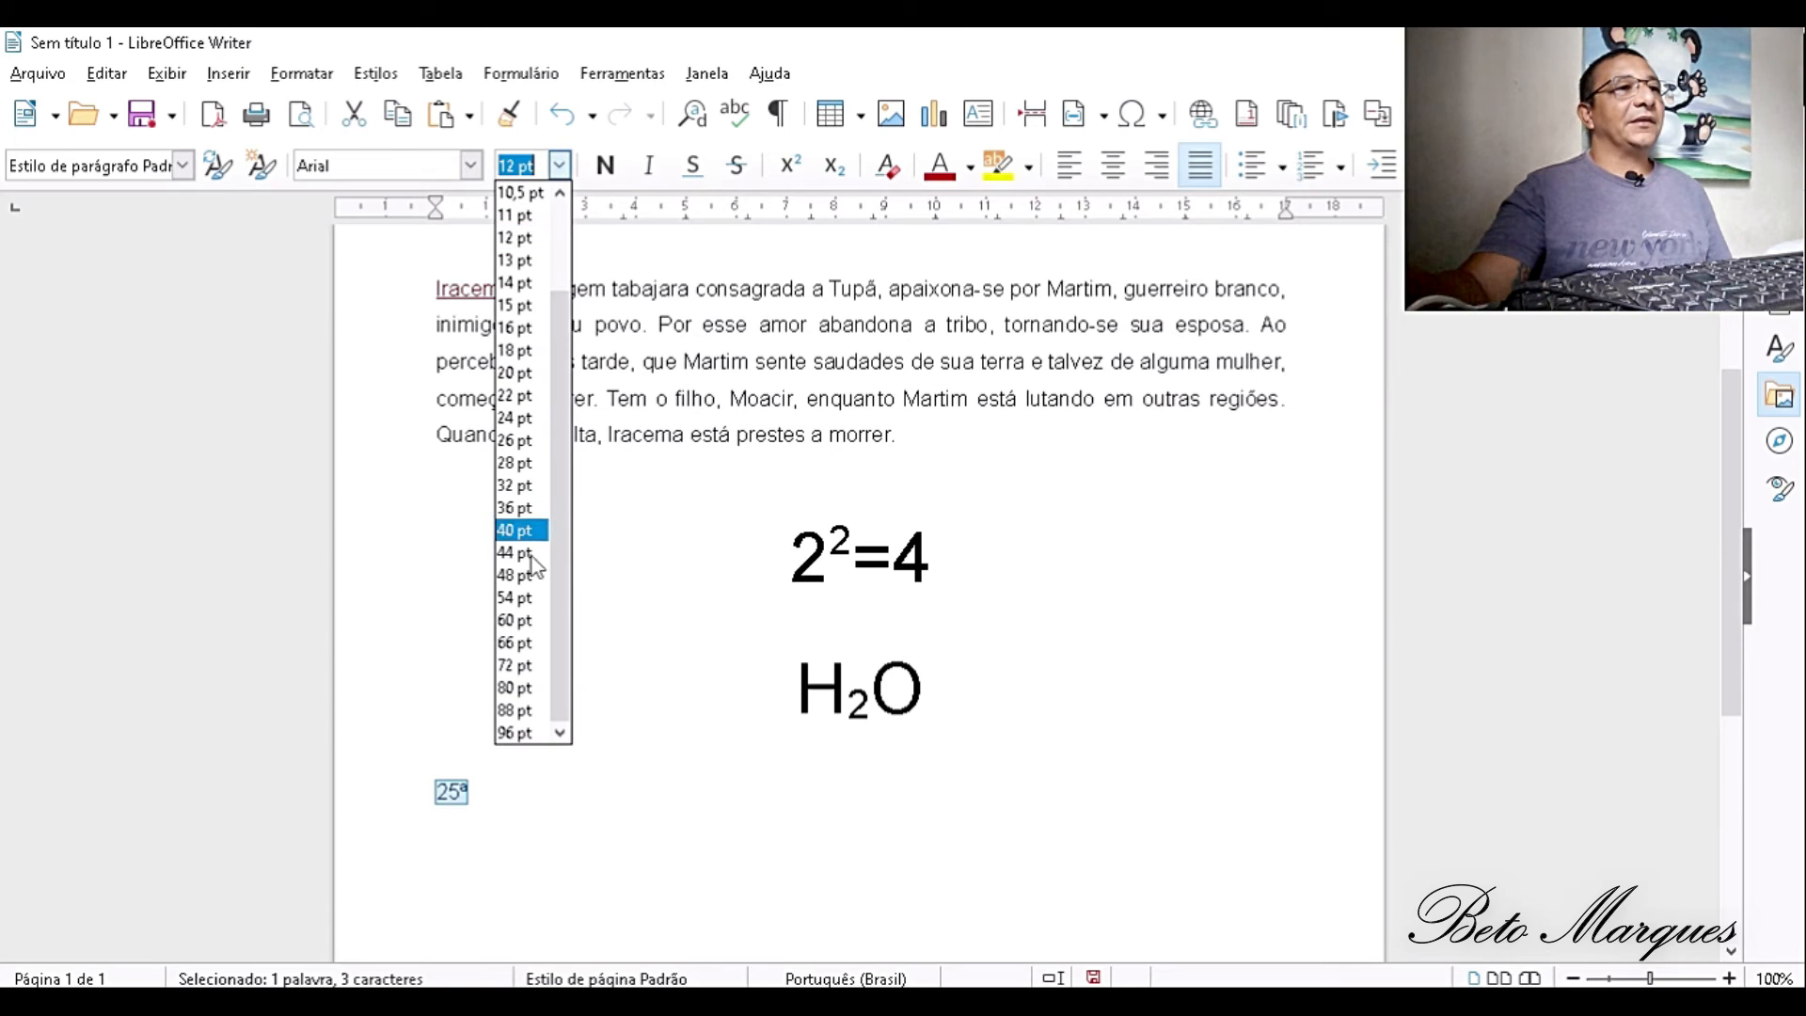
click(520, 621)
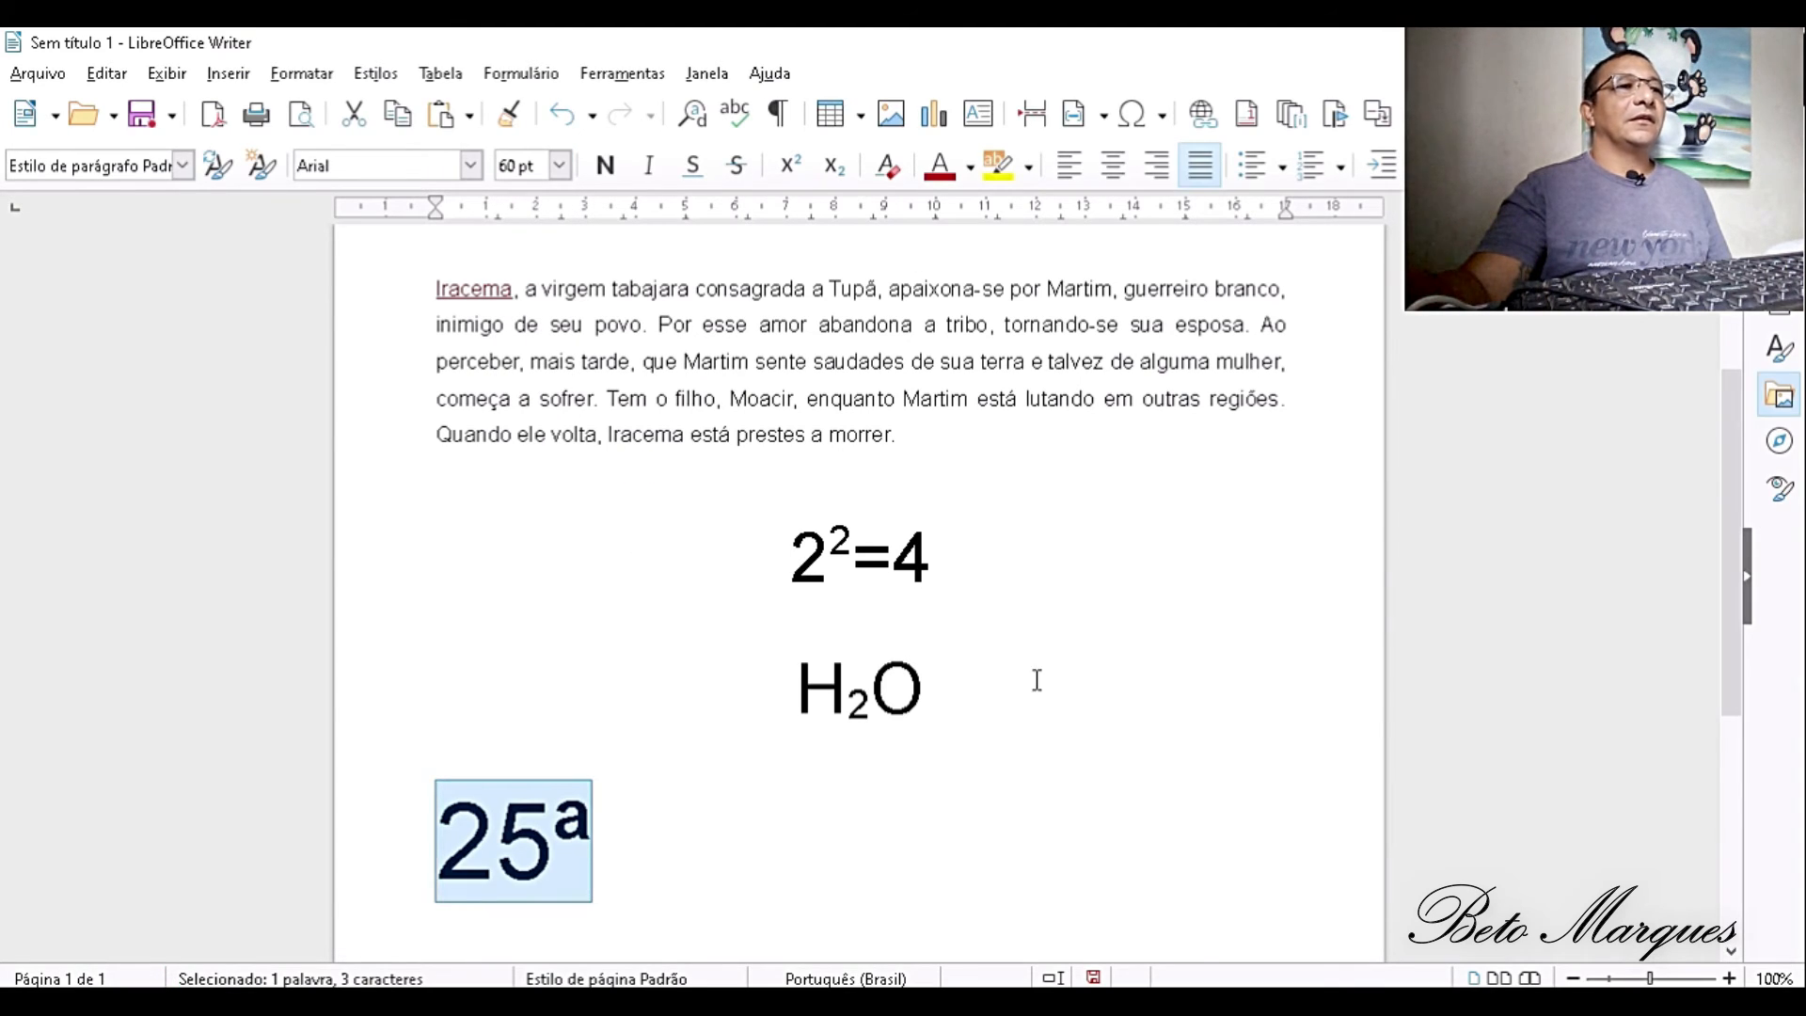
click(1112, 170)
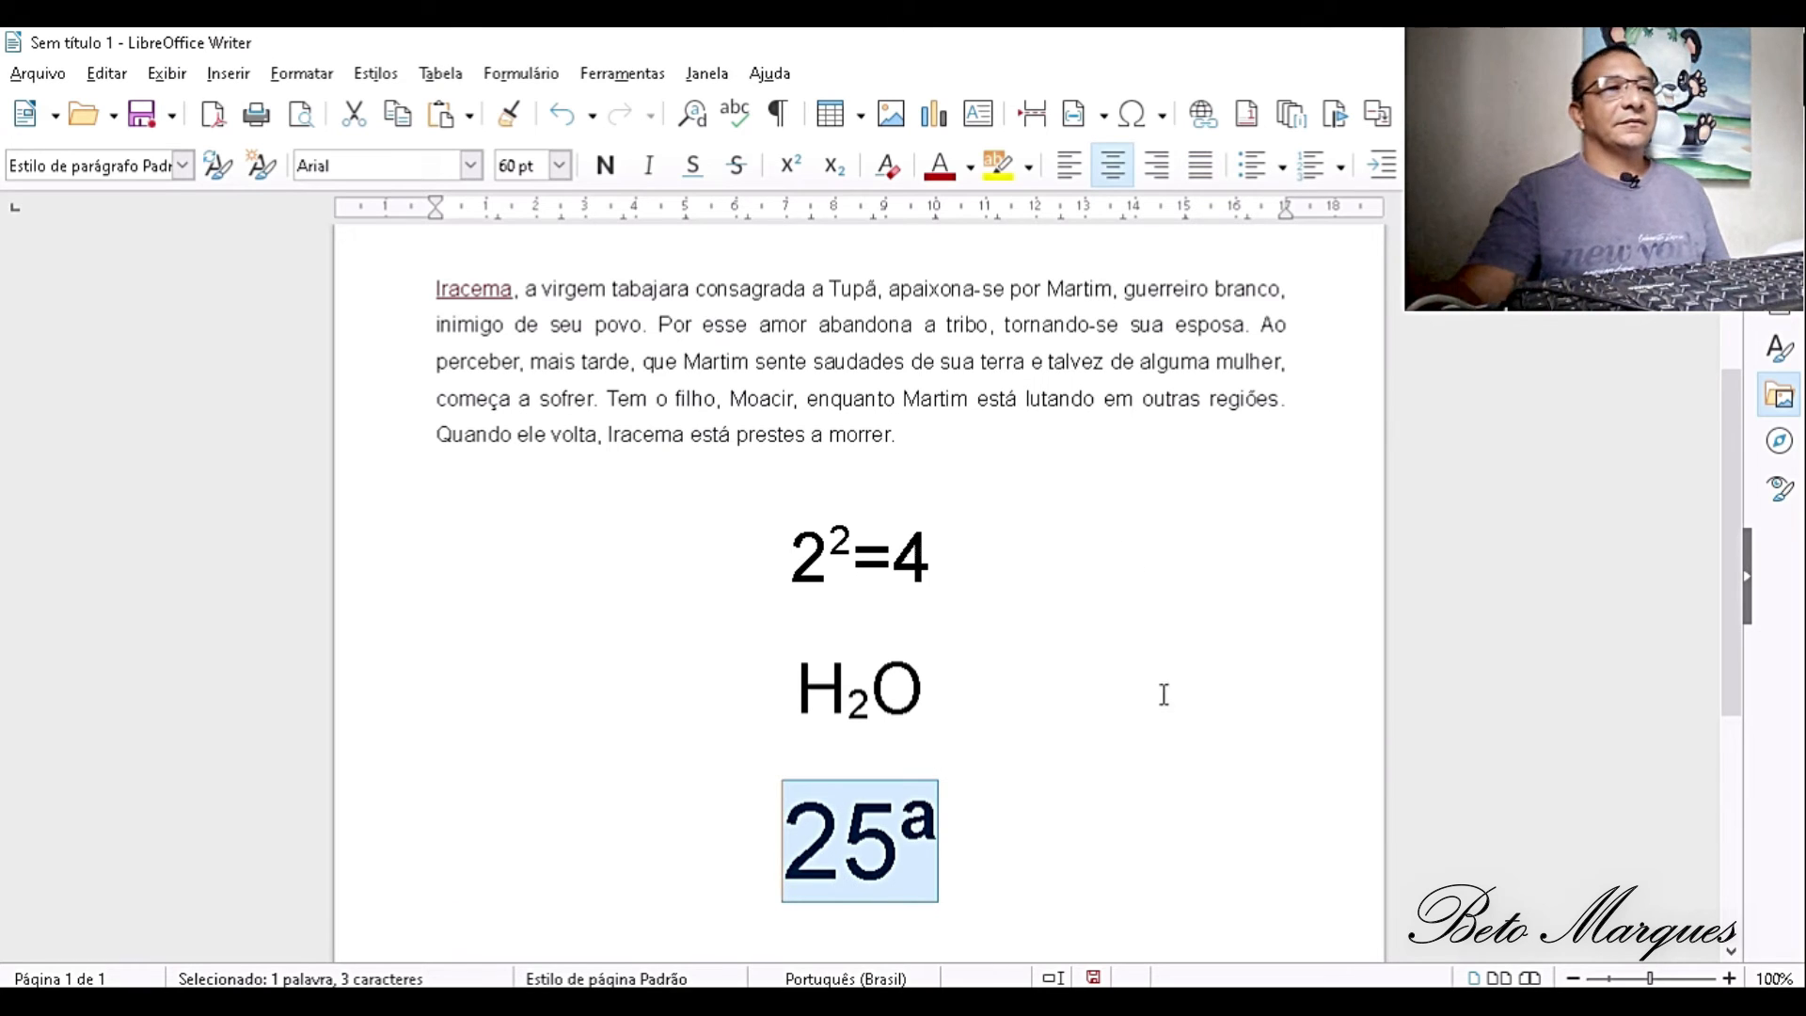
click(1148, 849)
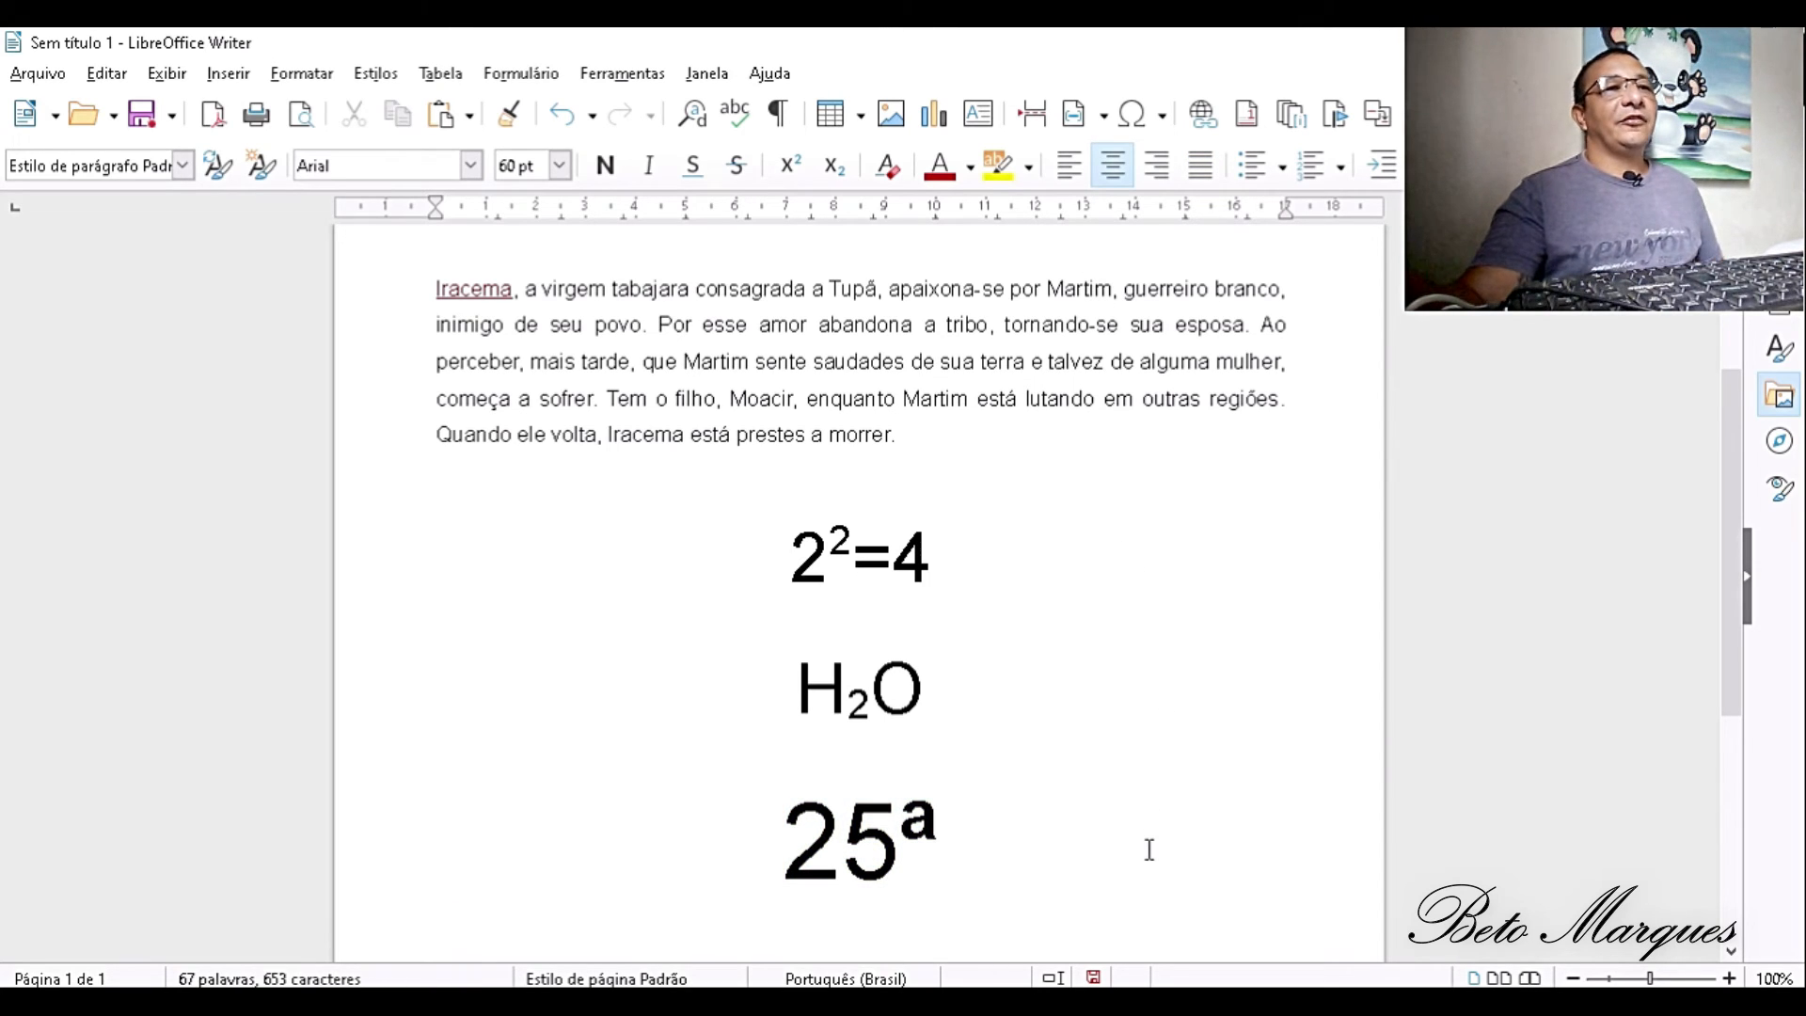
- Add 166 after 25ª and write ºC167 on a new line below it
text(166)
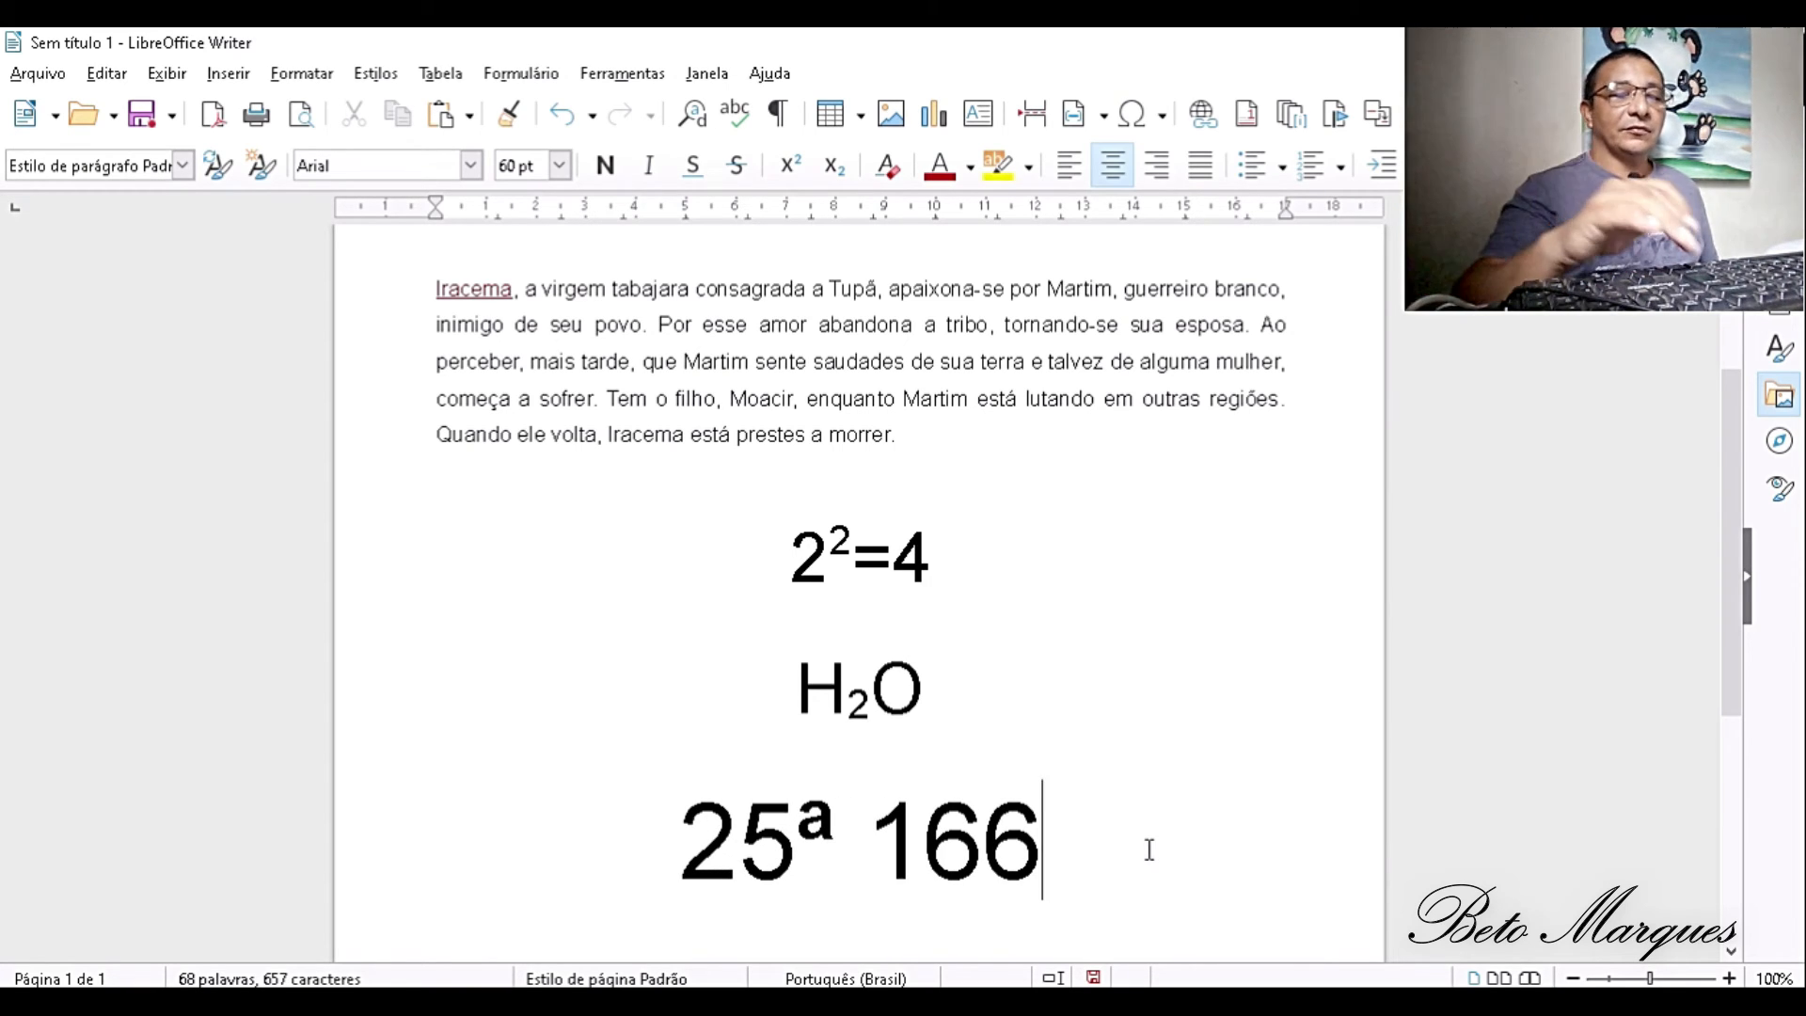
key(Return)
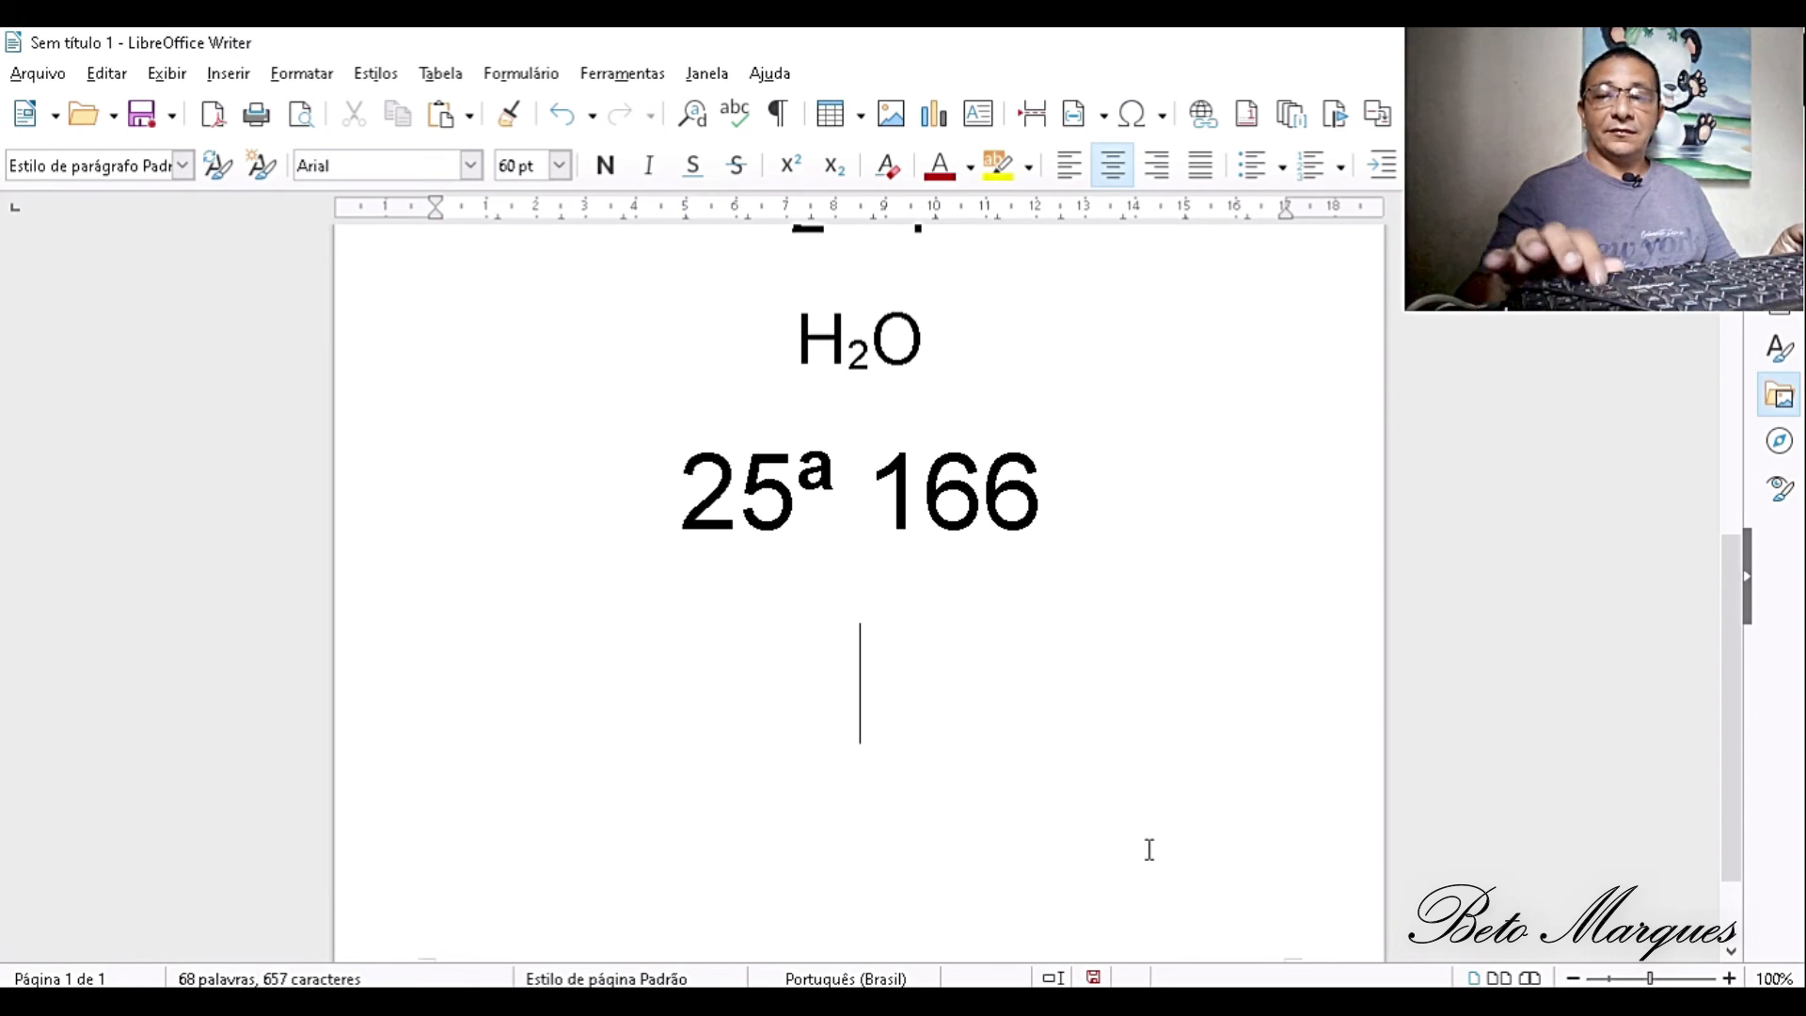
text(o)
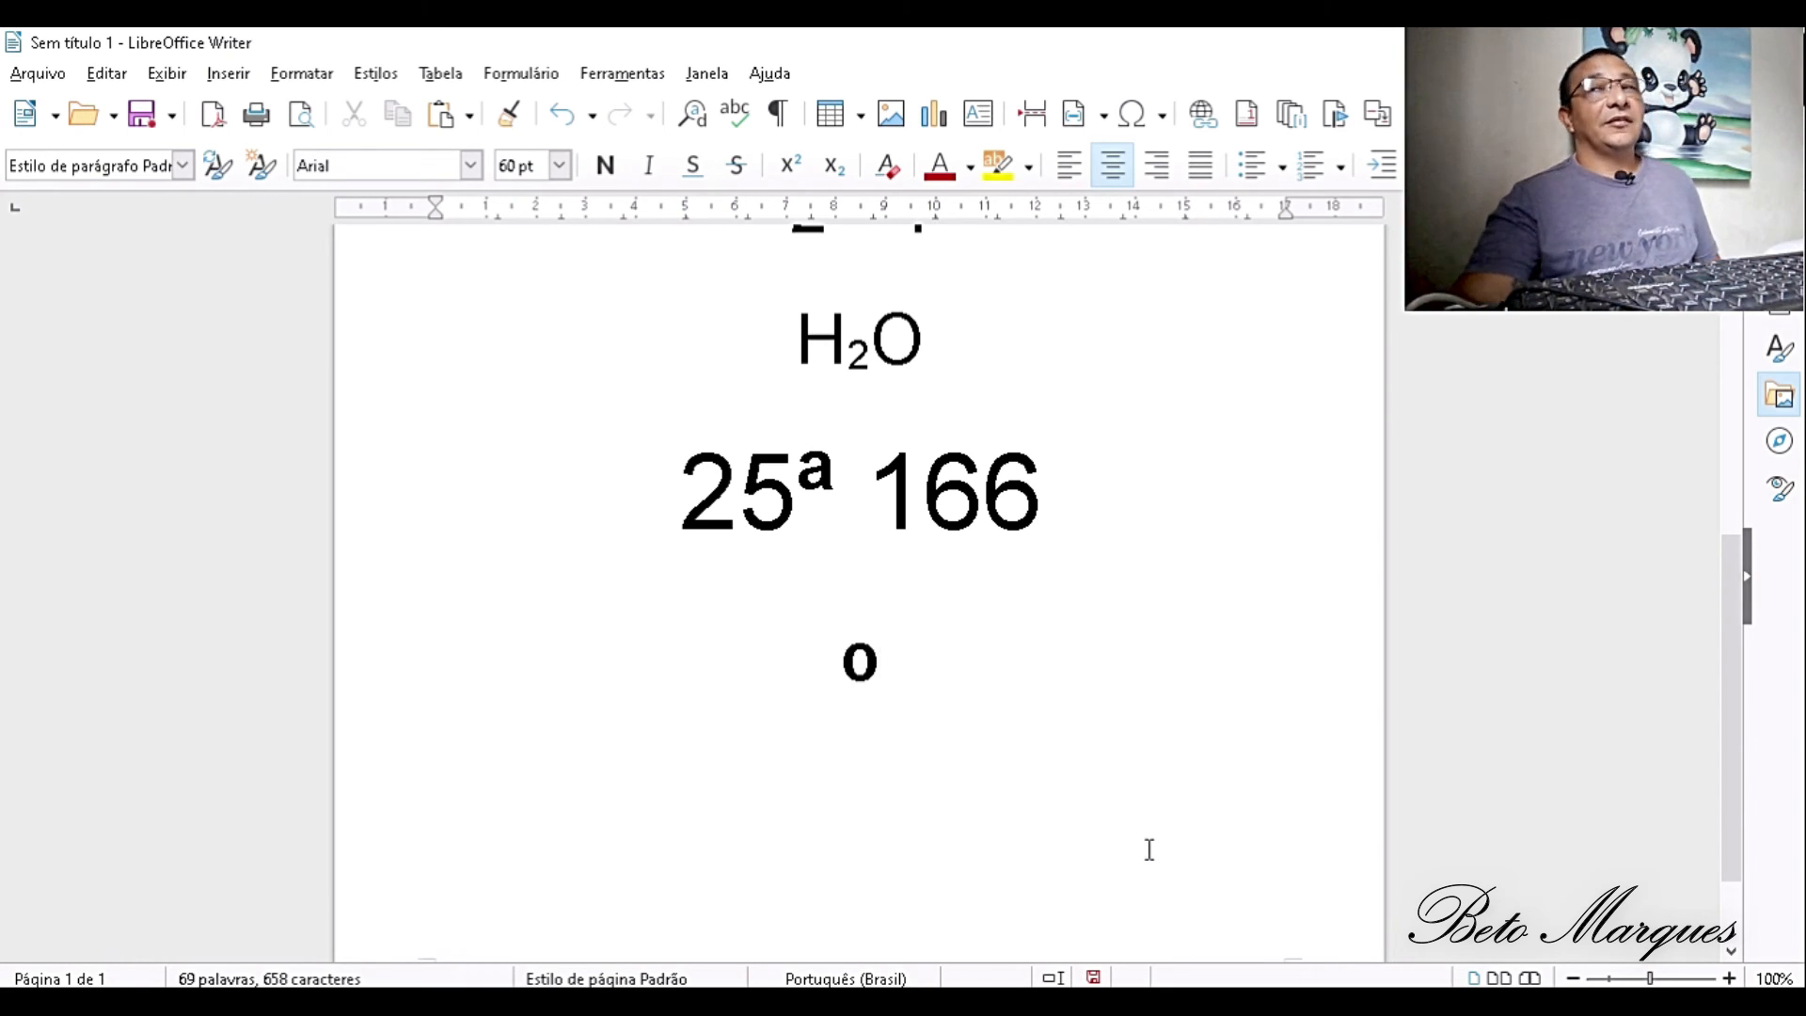
text(C)
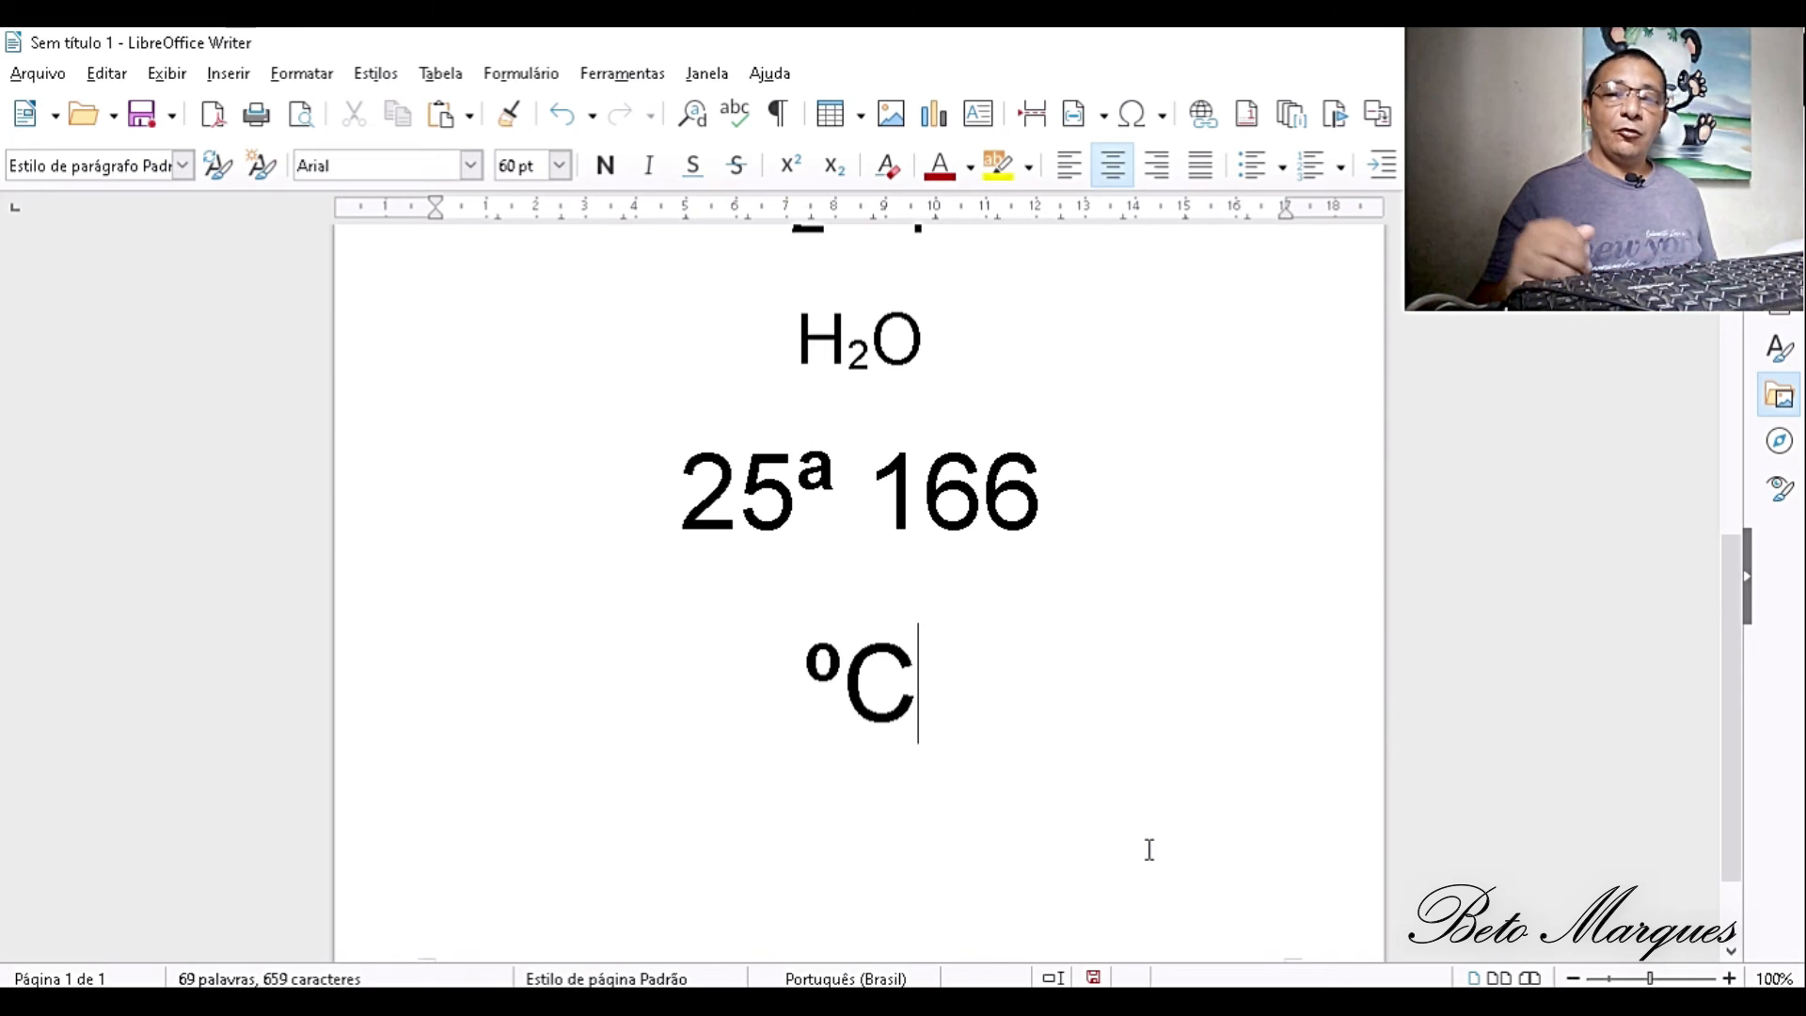
text(167)
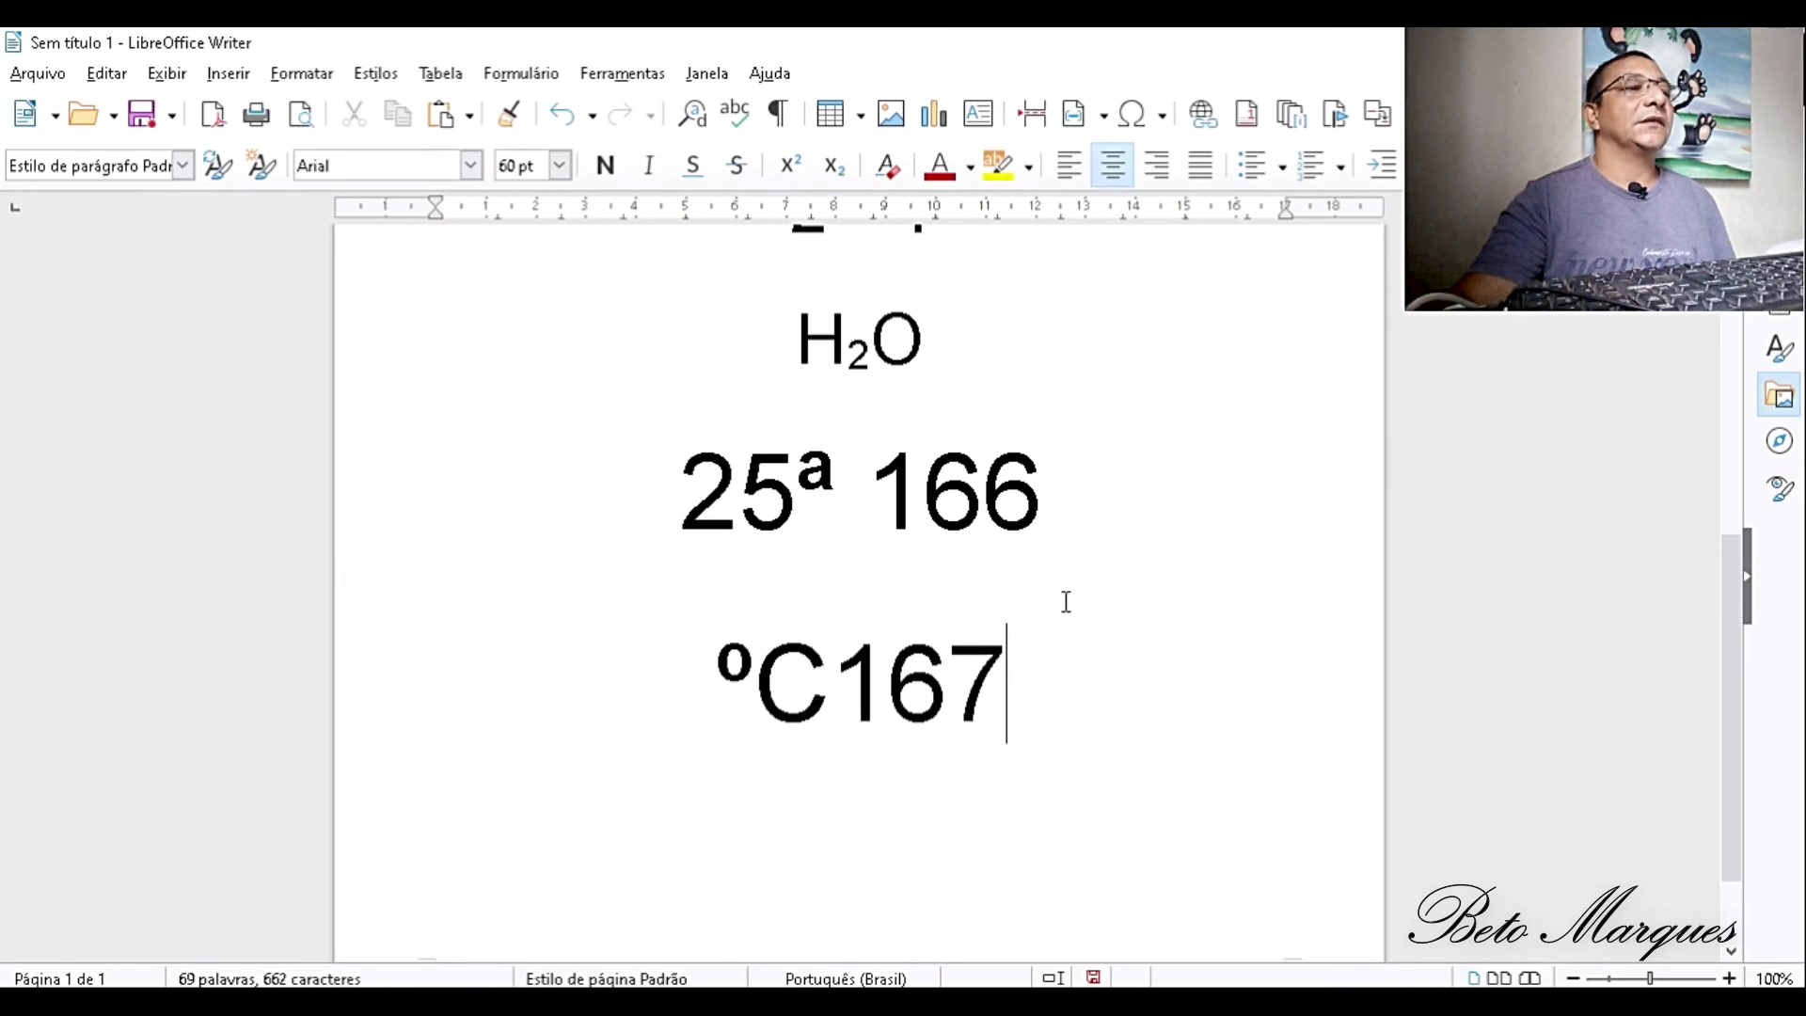
- Delete the three lines from H2O down to ºC167
drag(1019, 706, 948, 696)
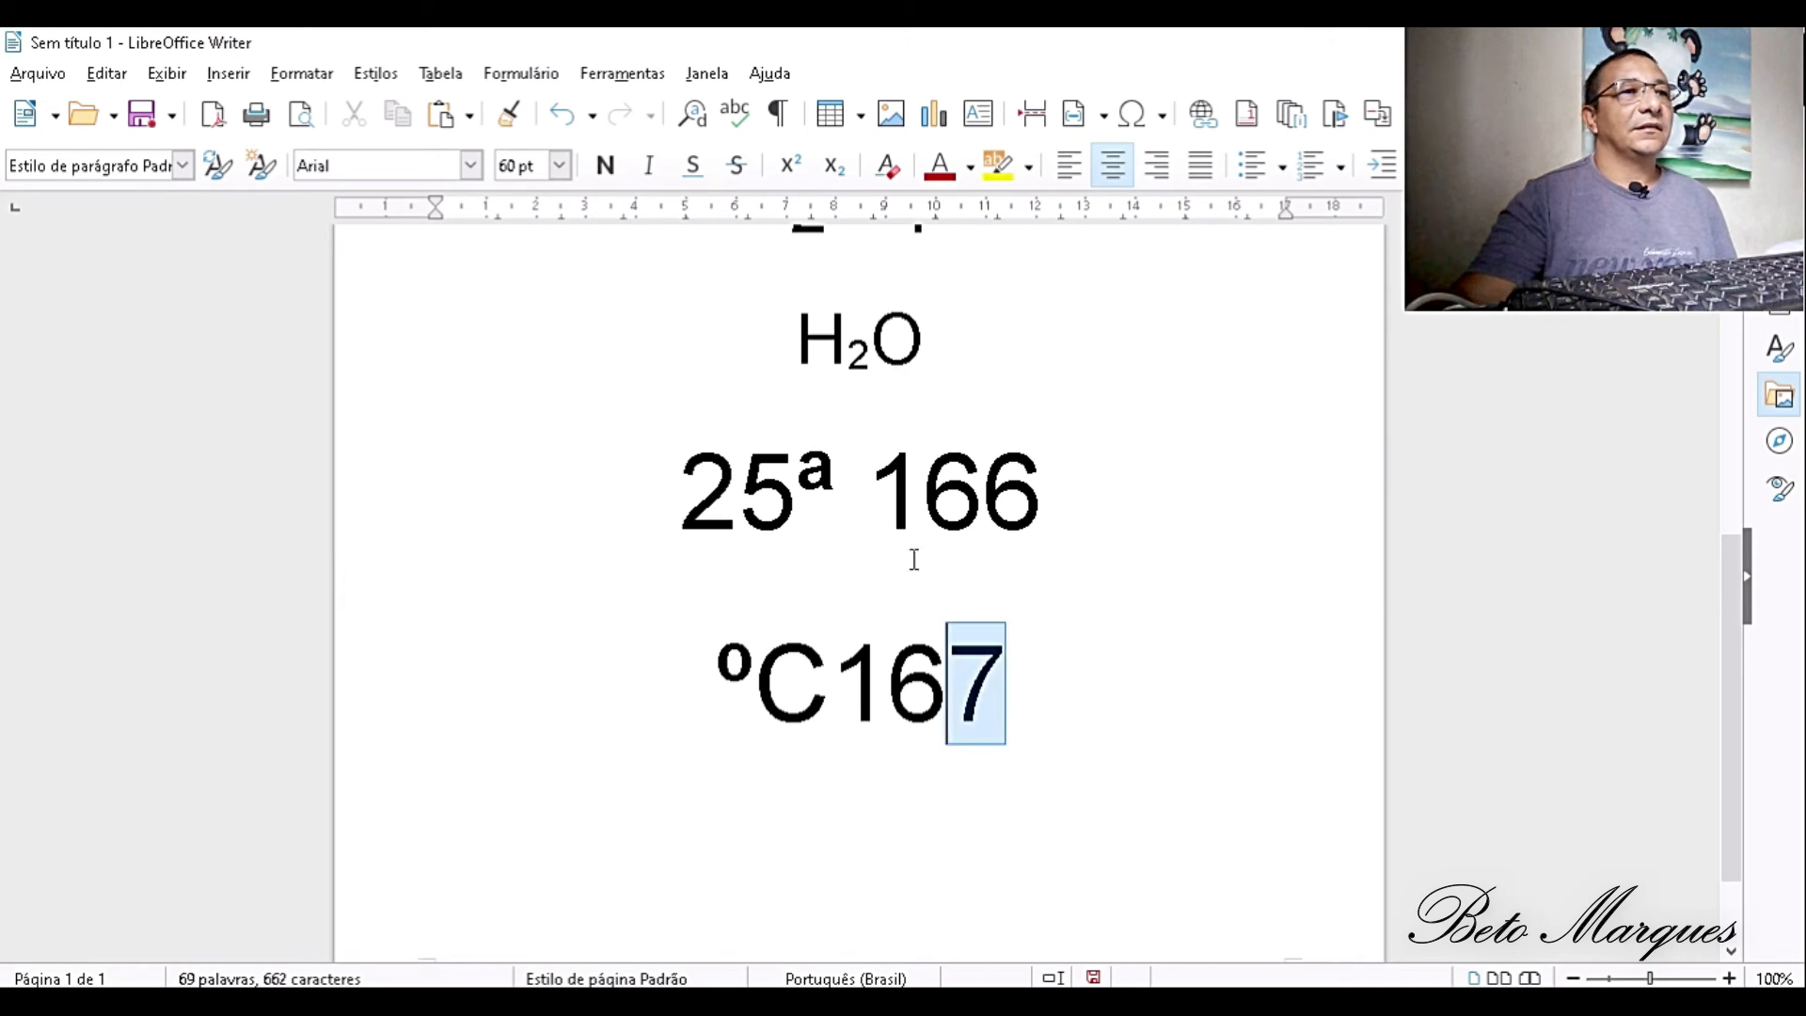
drag(914, 559, 794, 339)
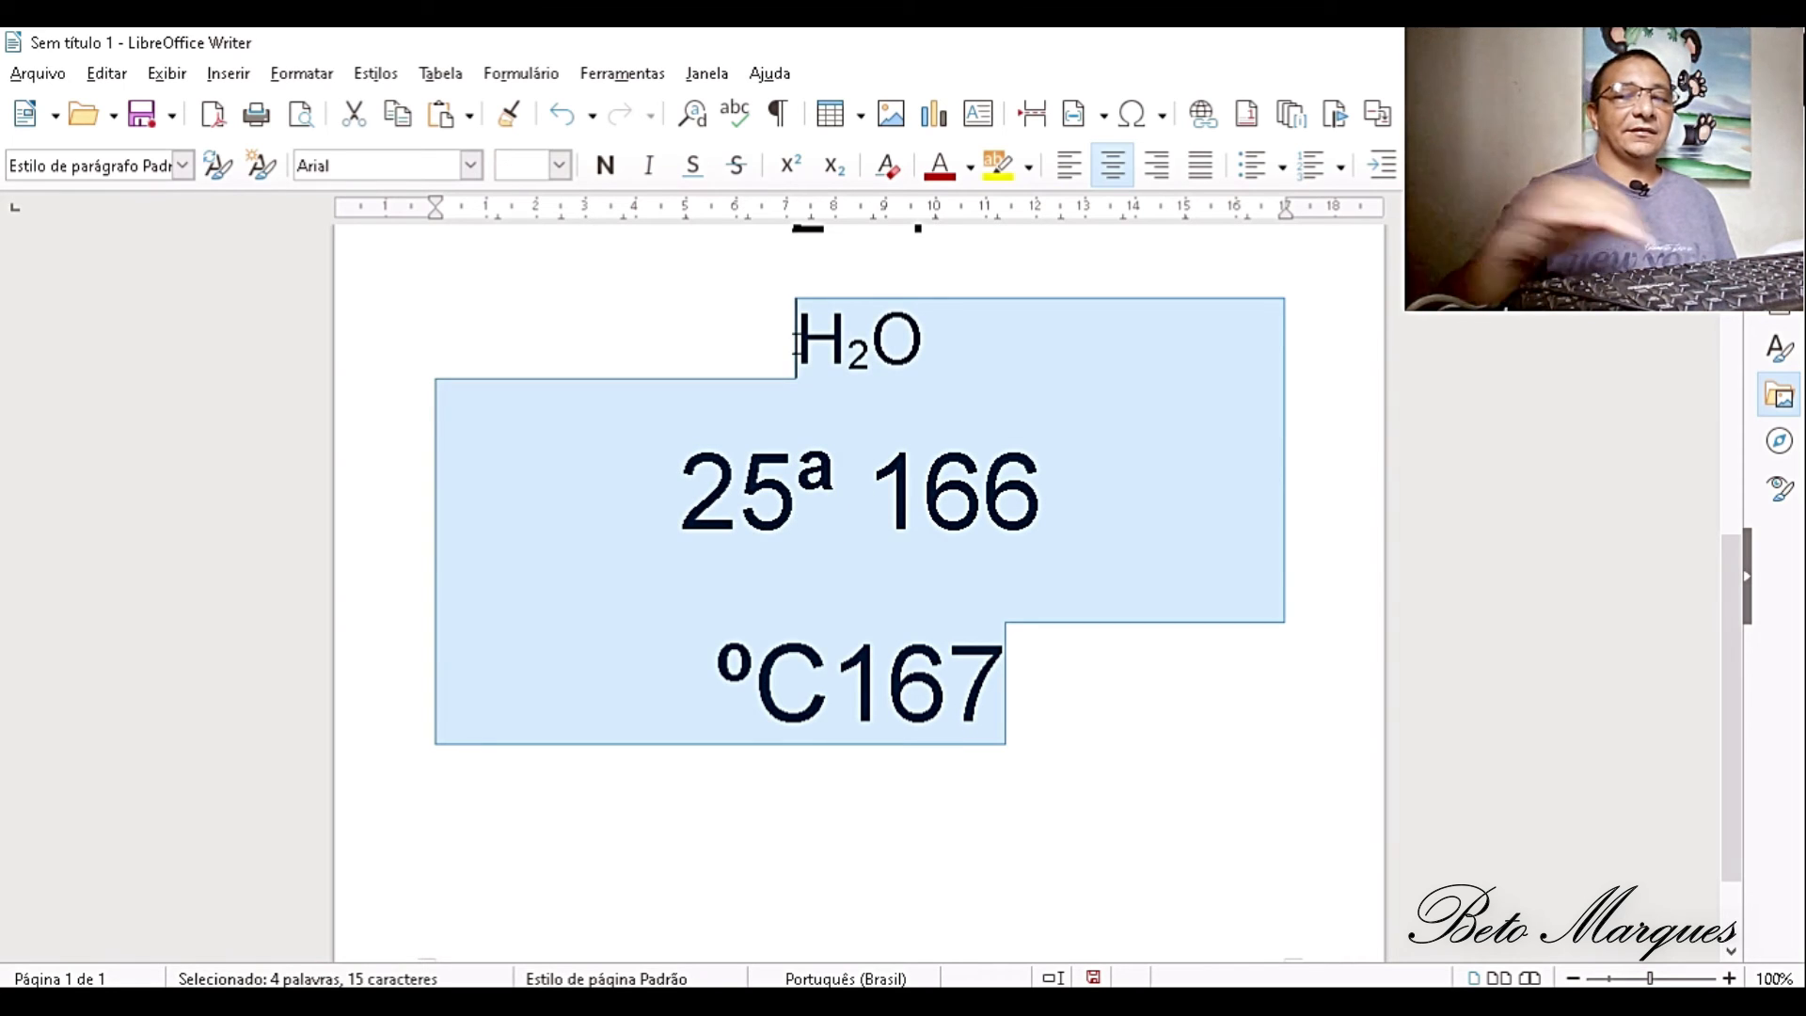
key(Delete)
scroll(781, 384, up, 3)
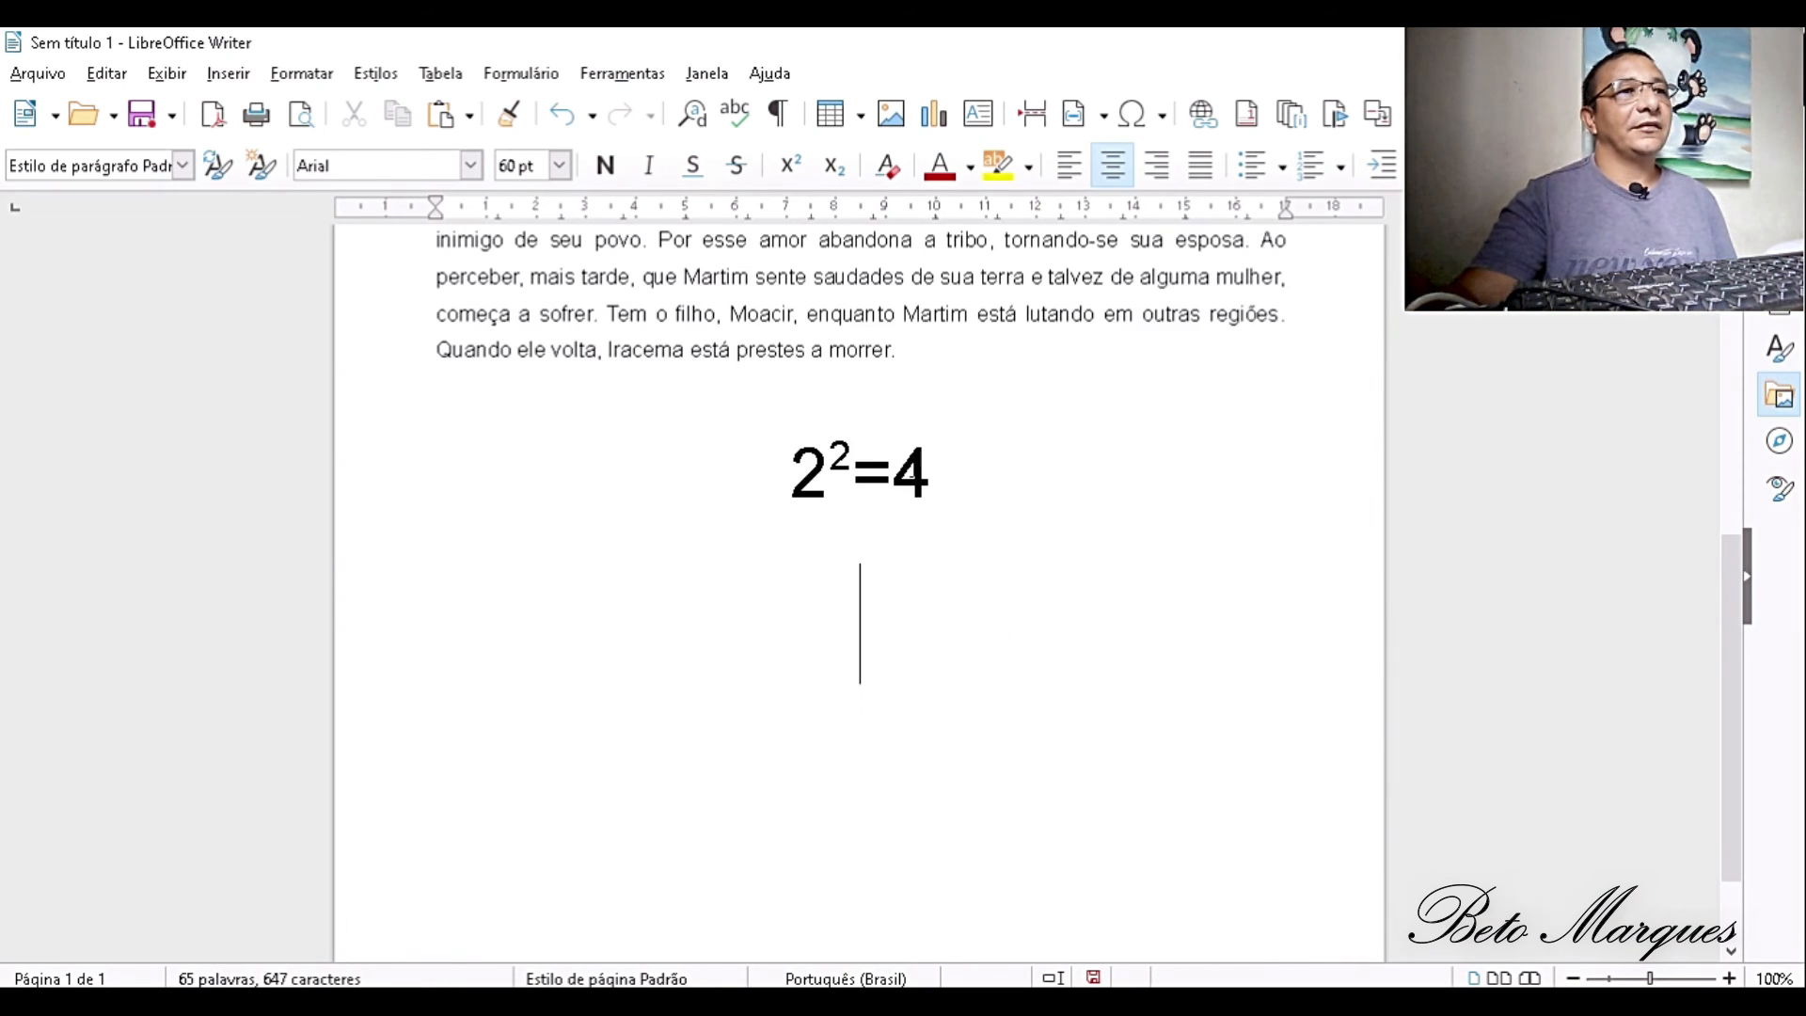
scroll(913, 470, up, 3)
- Delete the centred 2²=4 expression below the Iracema paragraph
click(945, 727)
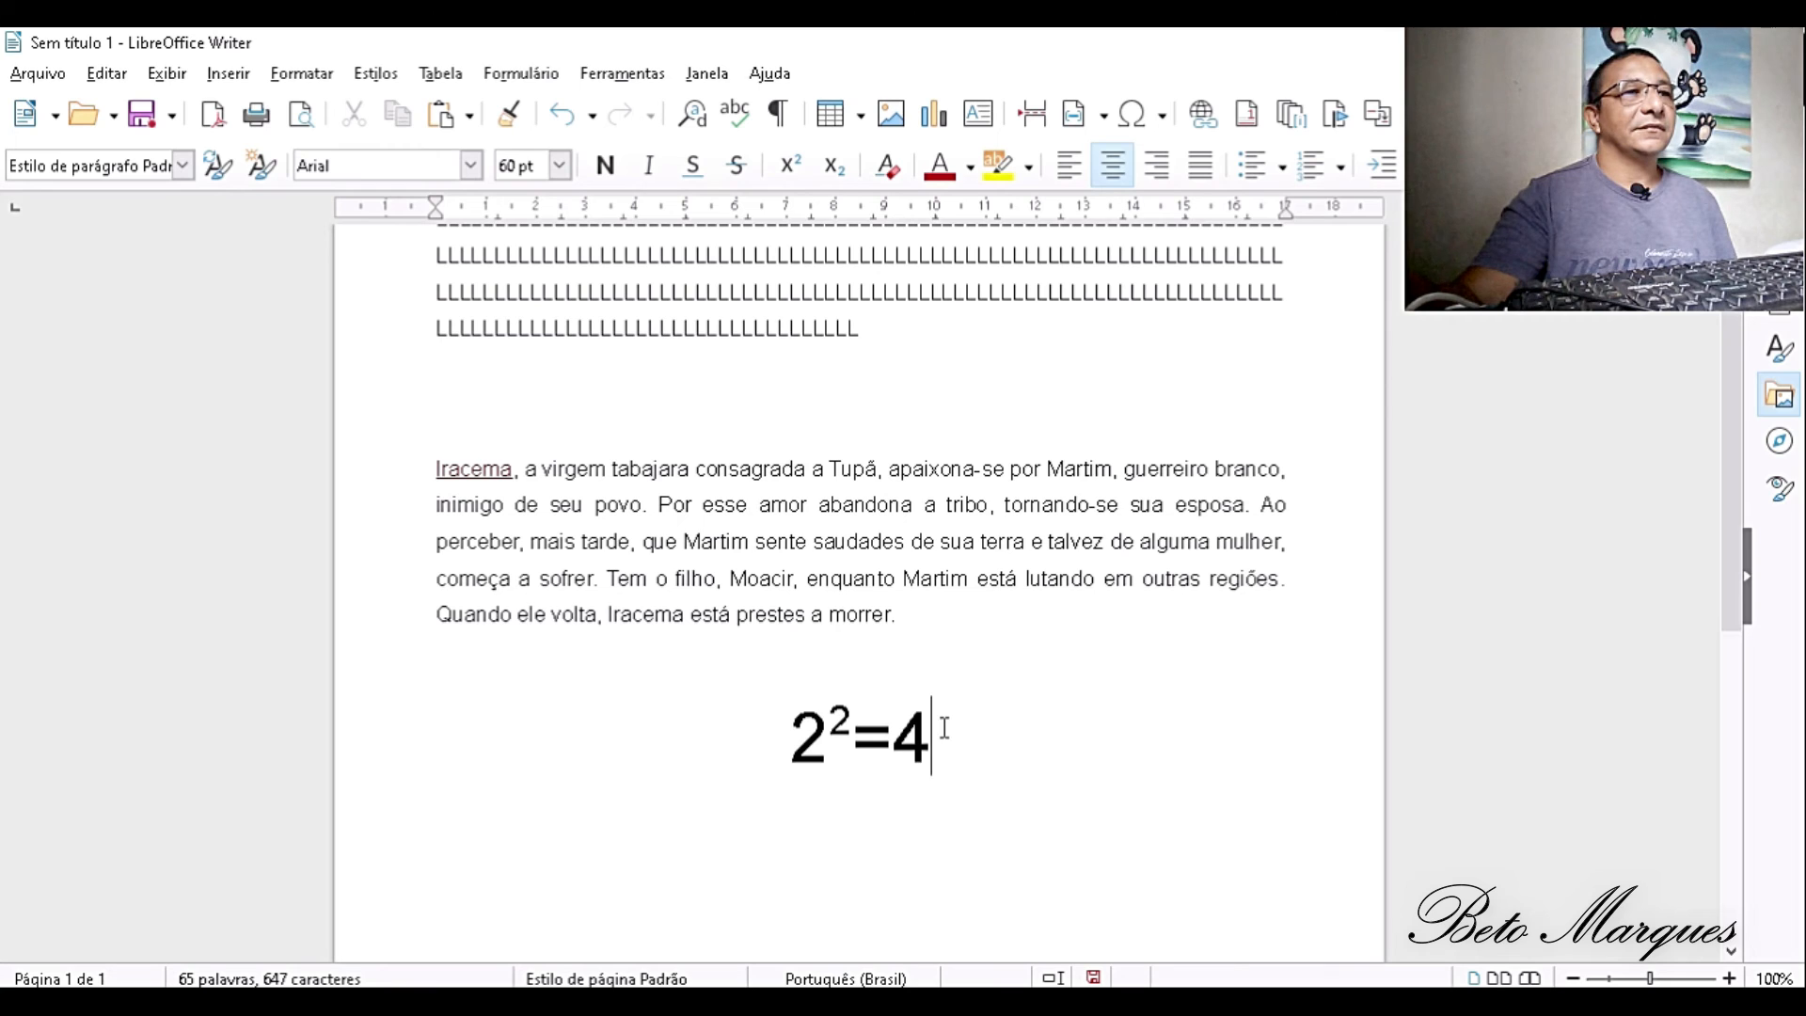
drag(936, 726, 664, 722)
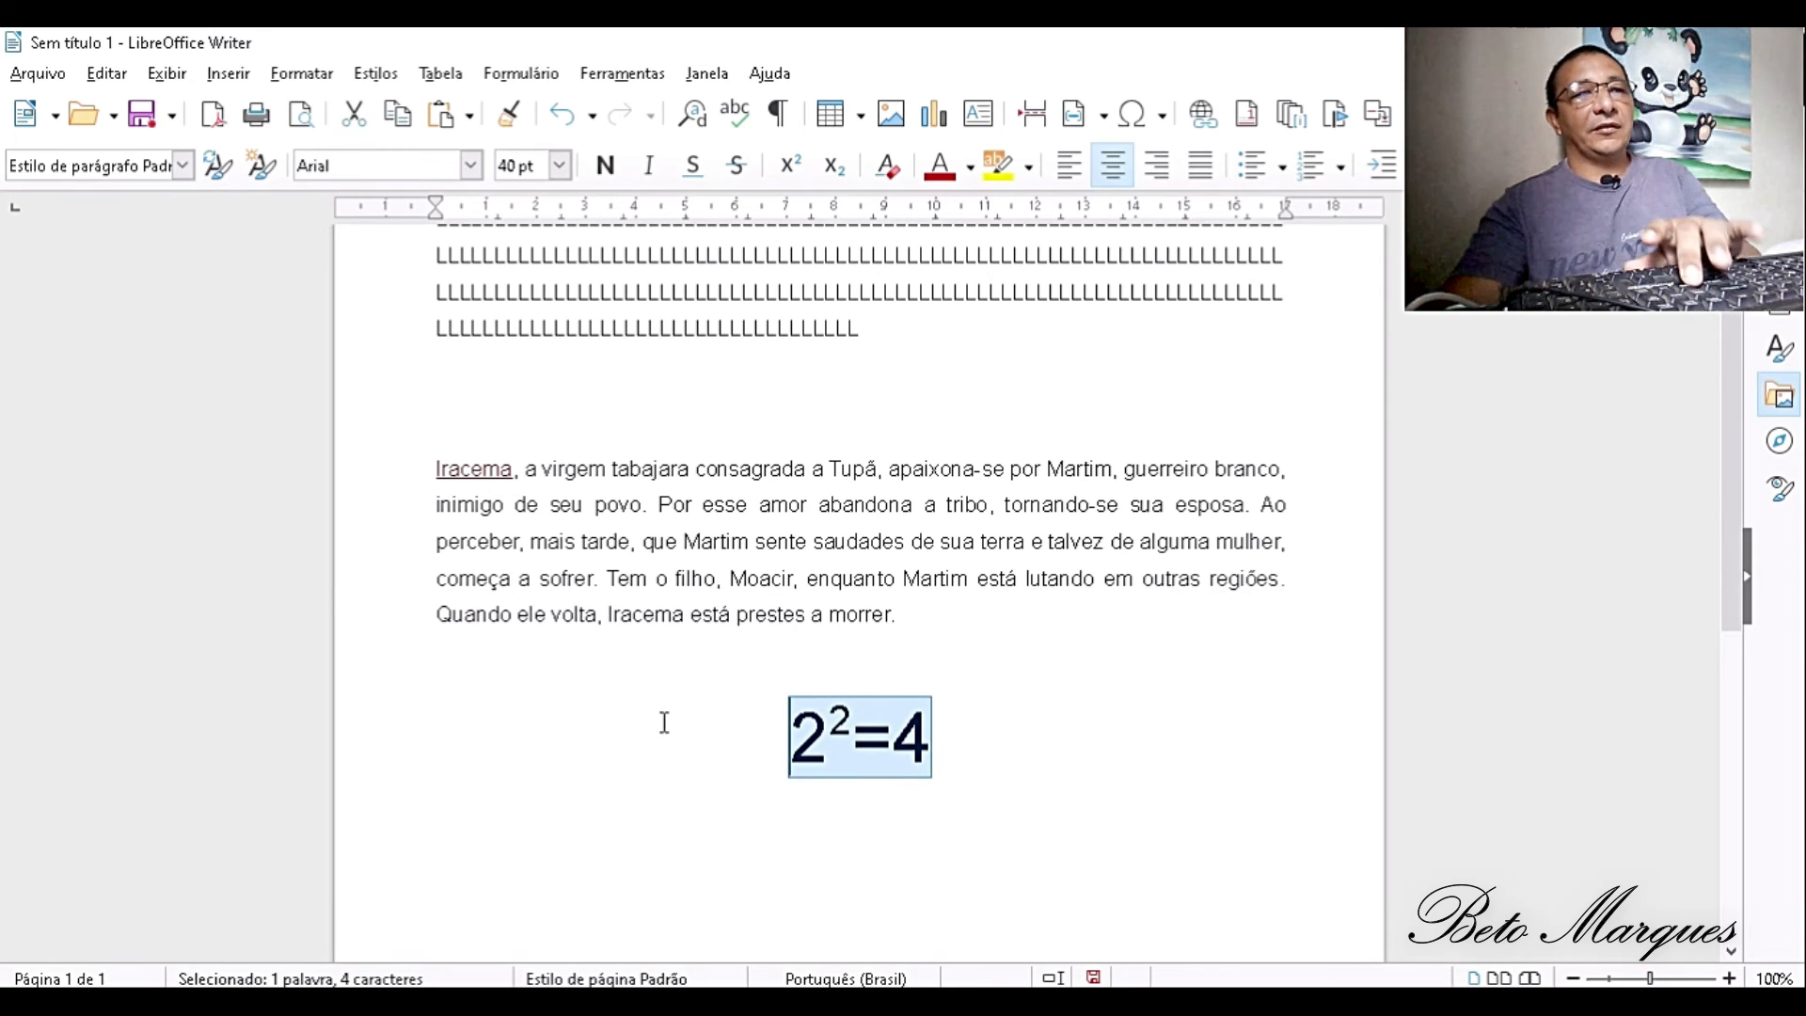
key(Delete)
- Delete the filler block of repeated L characters above the Iracema paragraph
scroll(854, 363, down, 1)
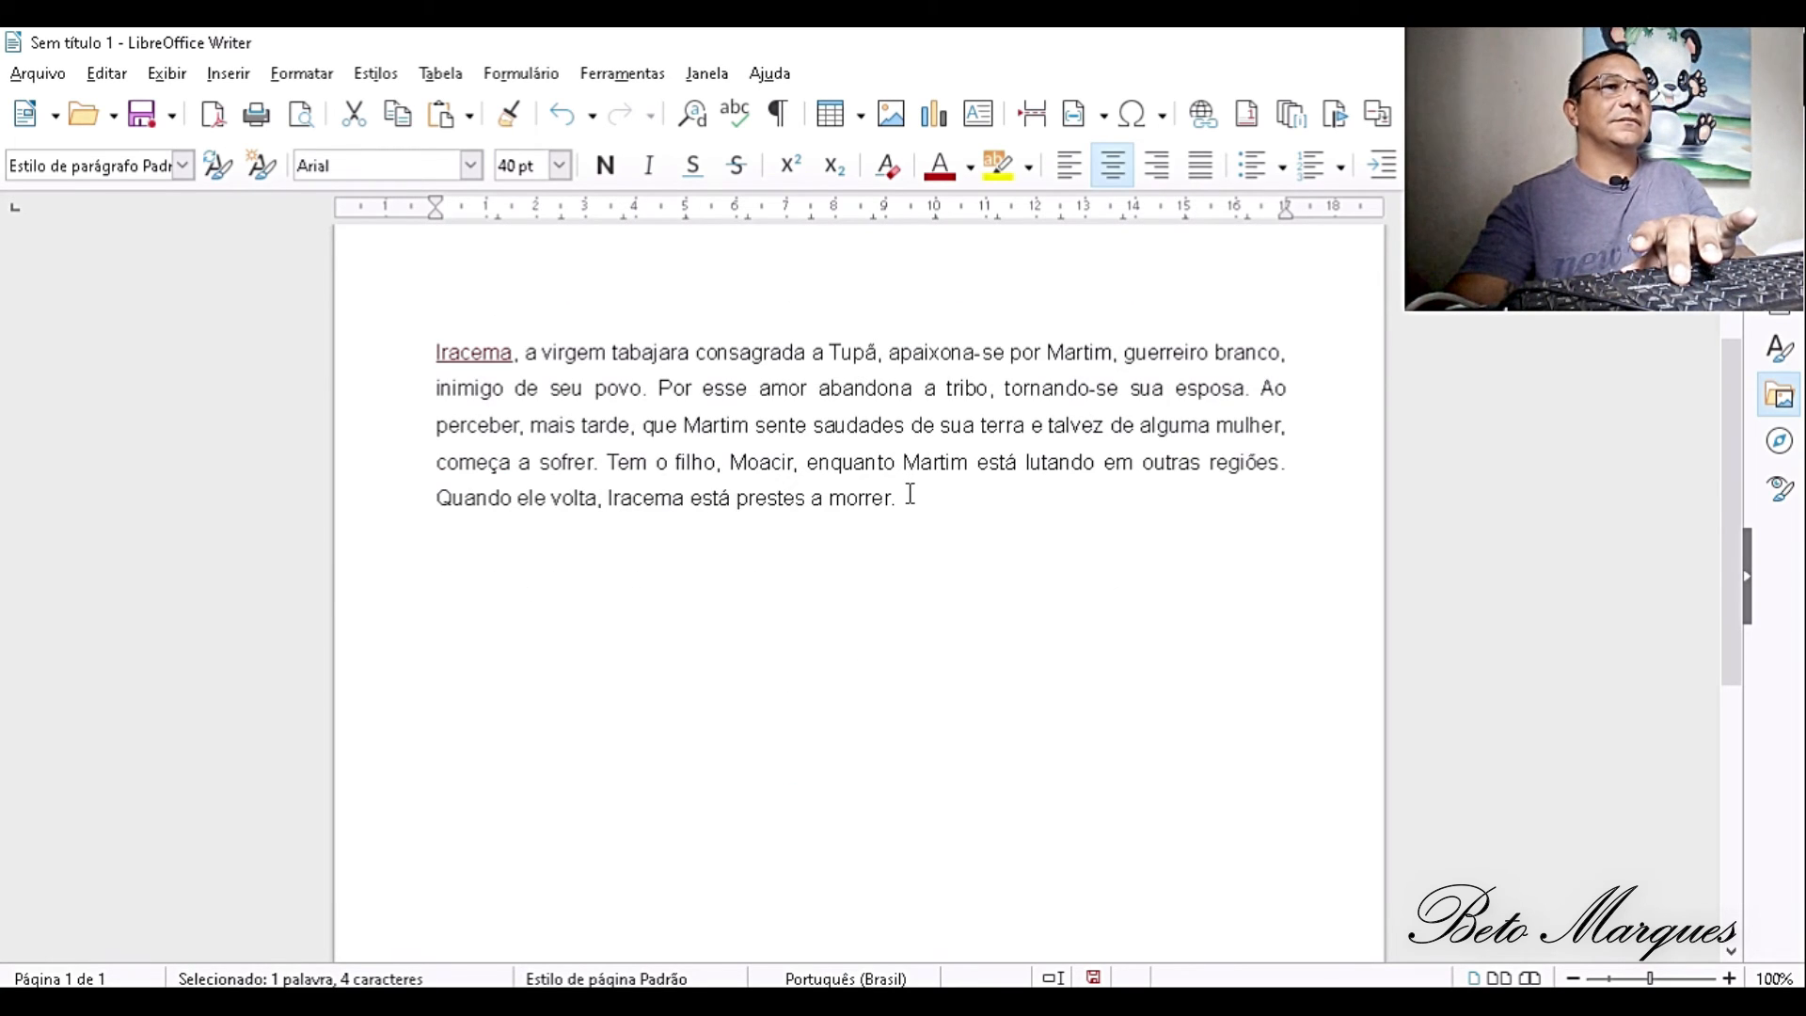
scroll(906, 492, up, 3)
drag(907, 492, 419, 363)
key(Delete)
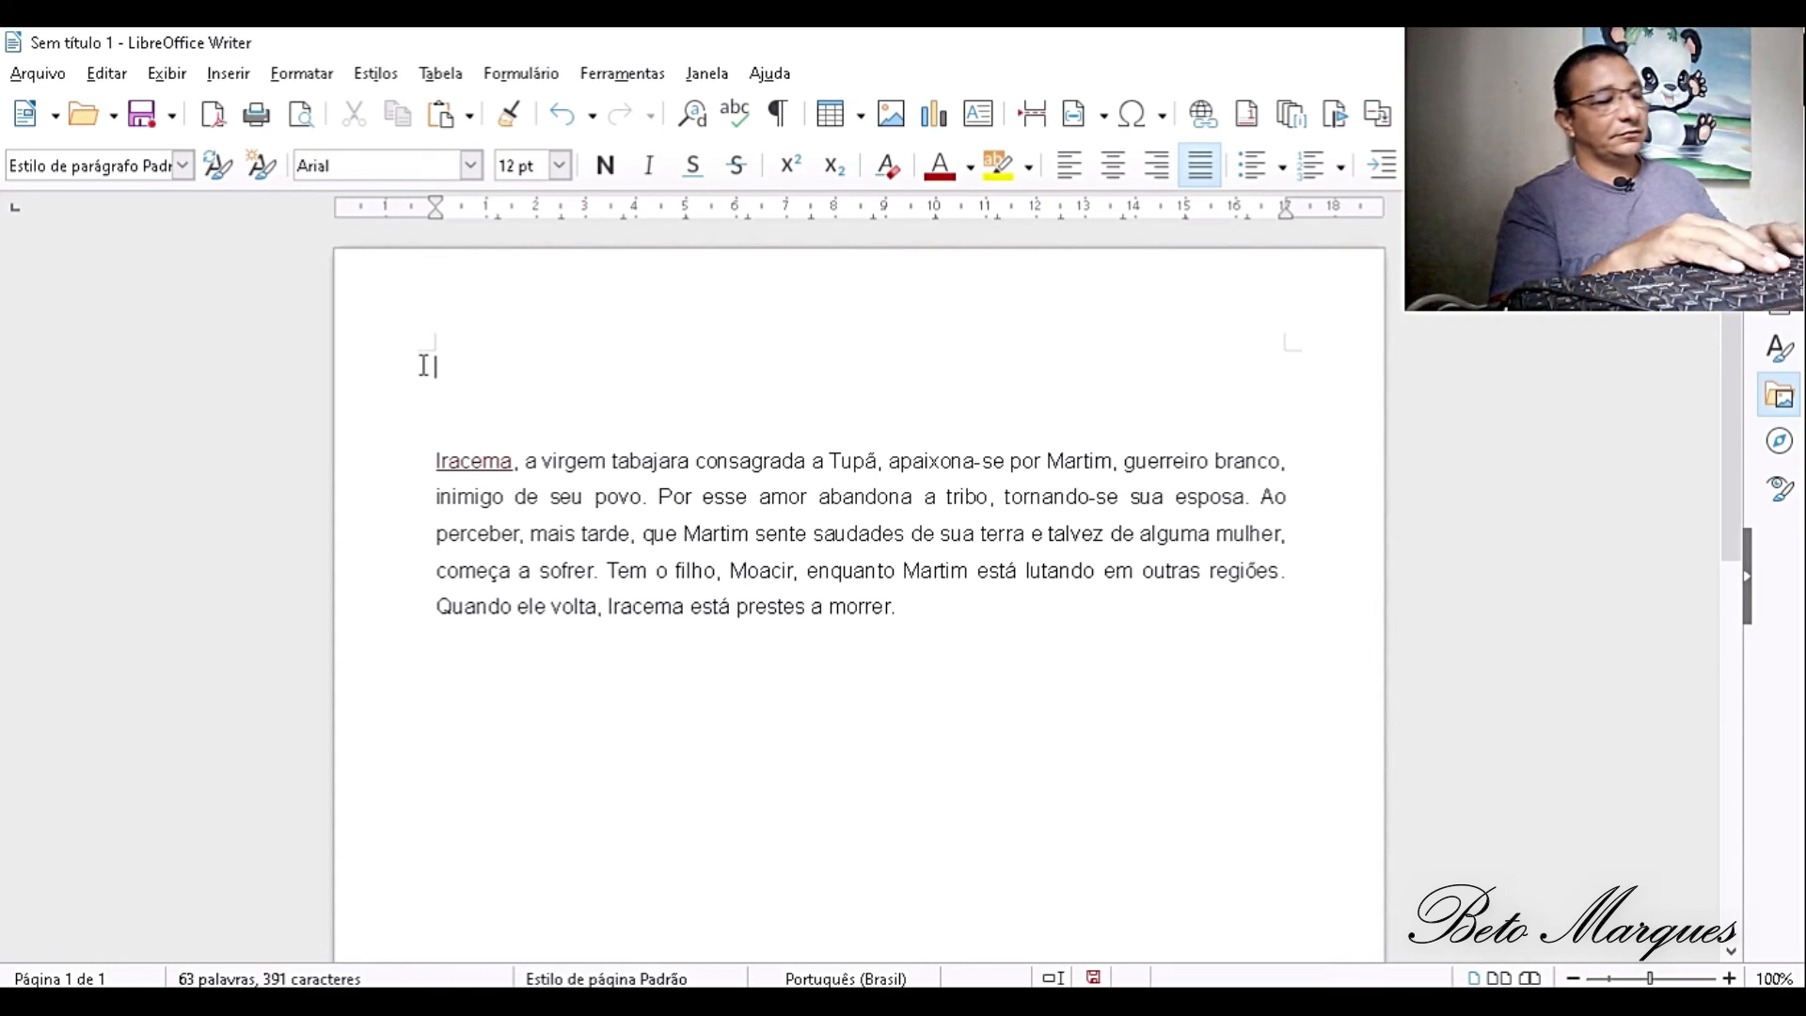
- Write IRACEMA at the start of the page and JOSÉ DE ALENCAR on the line below it
text(I)
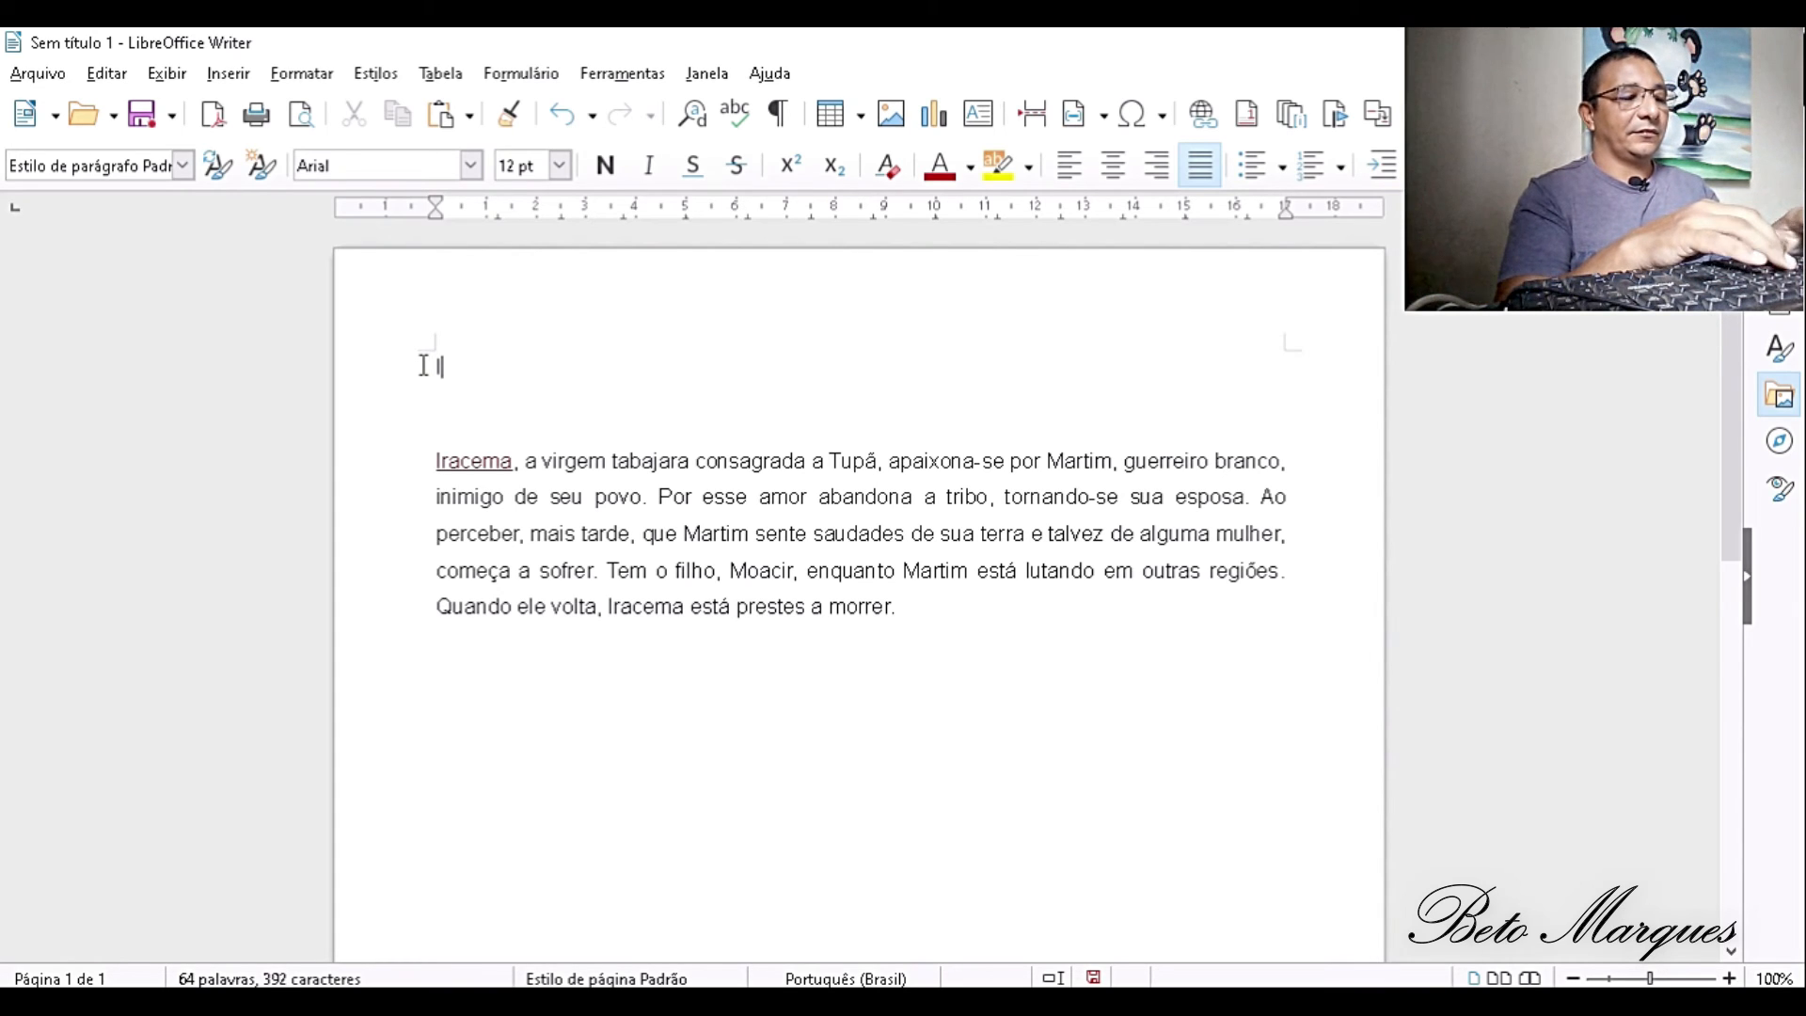
text(RACEMA)
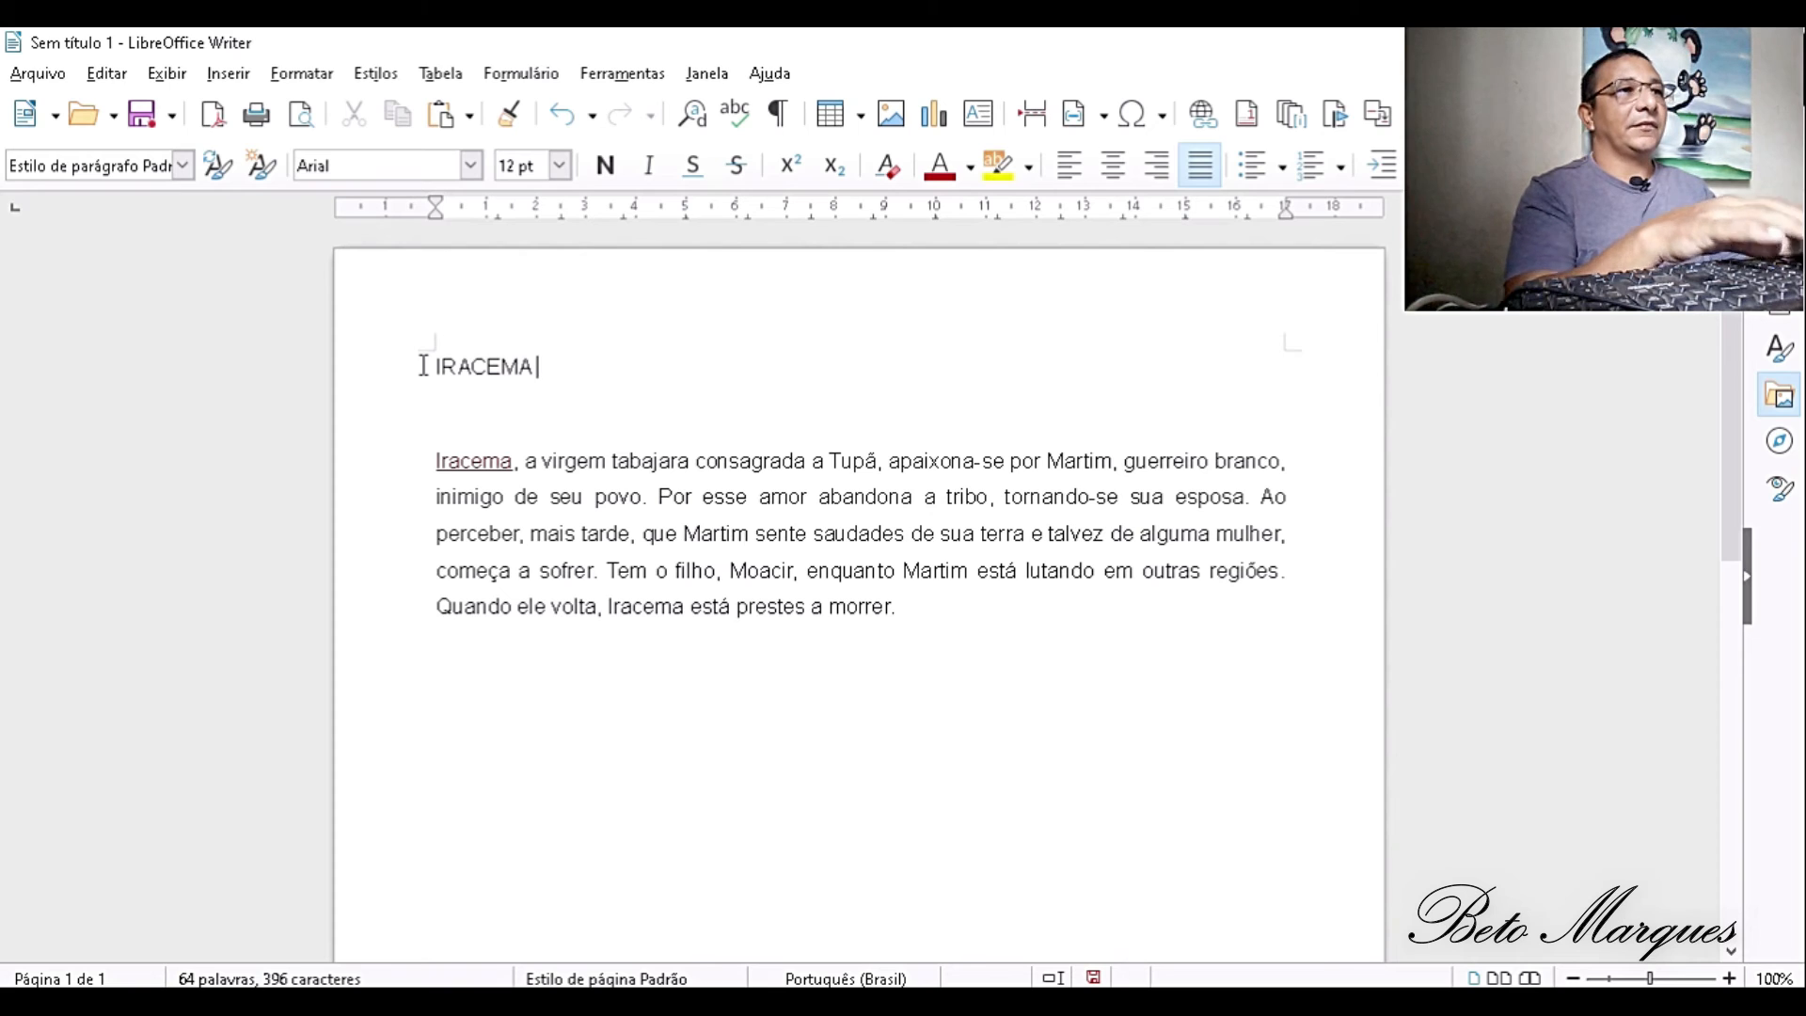
key(Return)
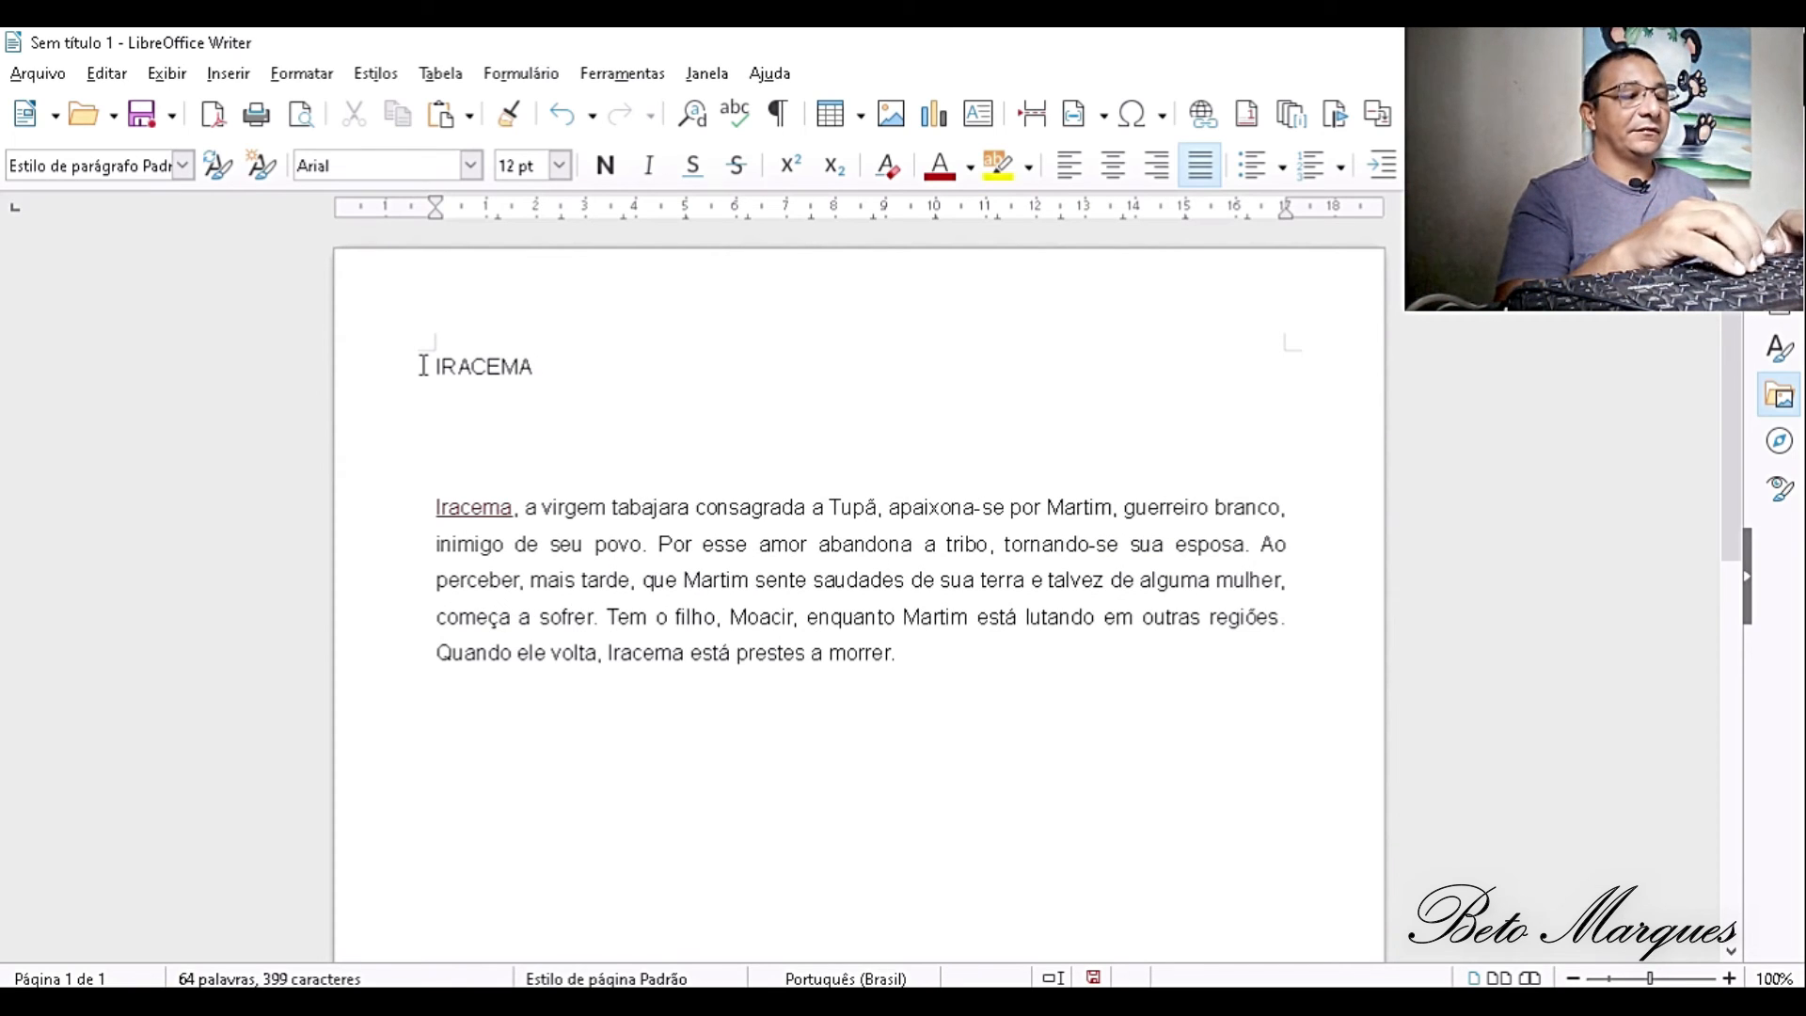
text(H)
key(BackSpace)
text(JO)
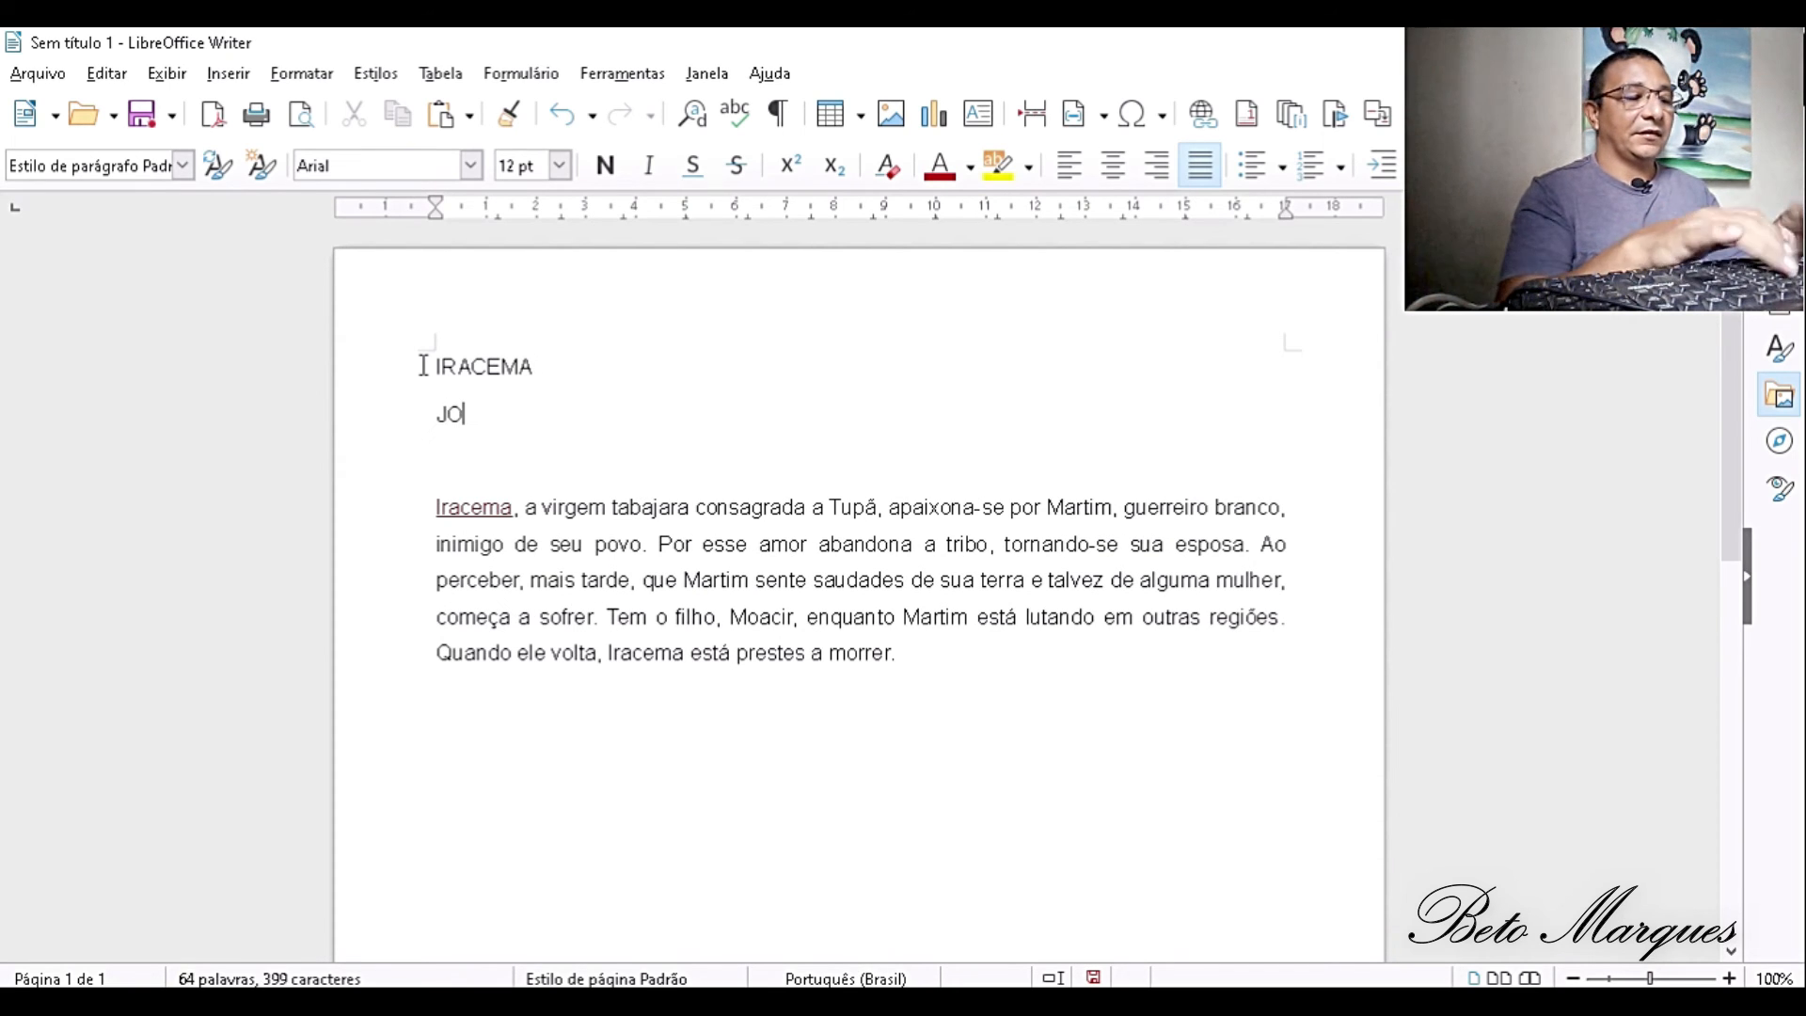
text(SÉ DE )
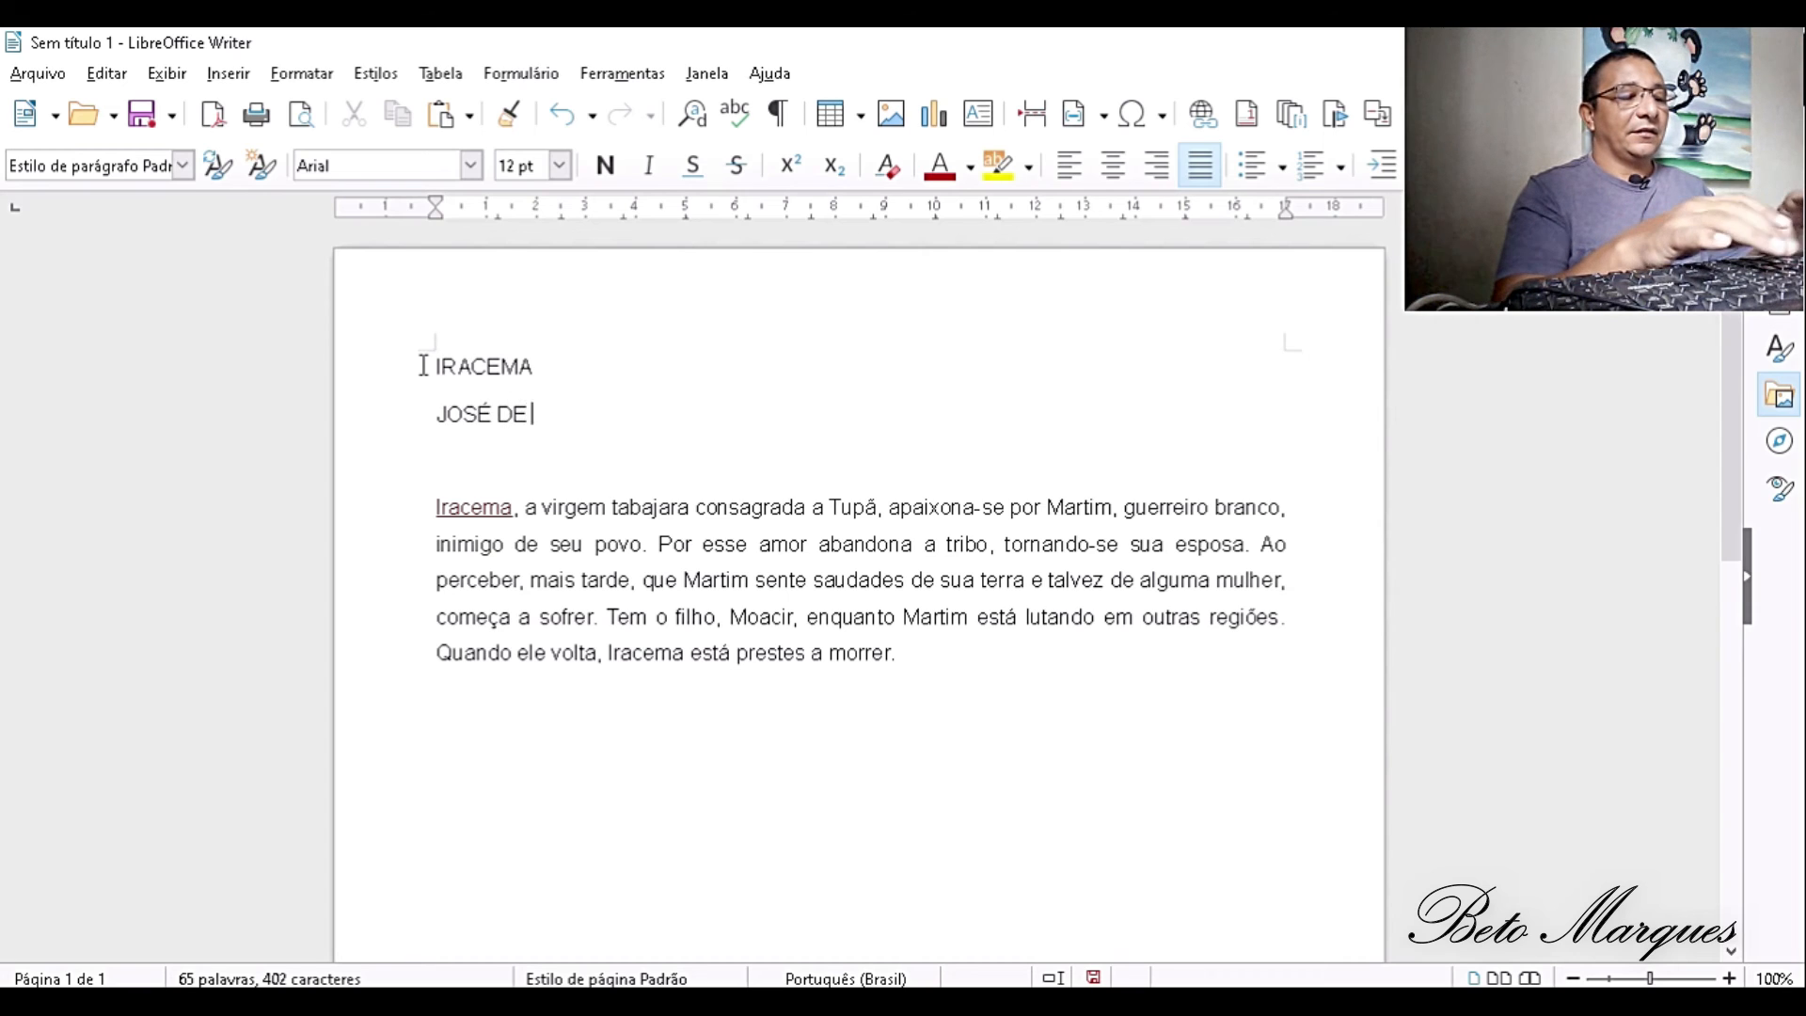
text(ALENCAR)
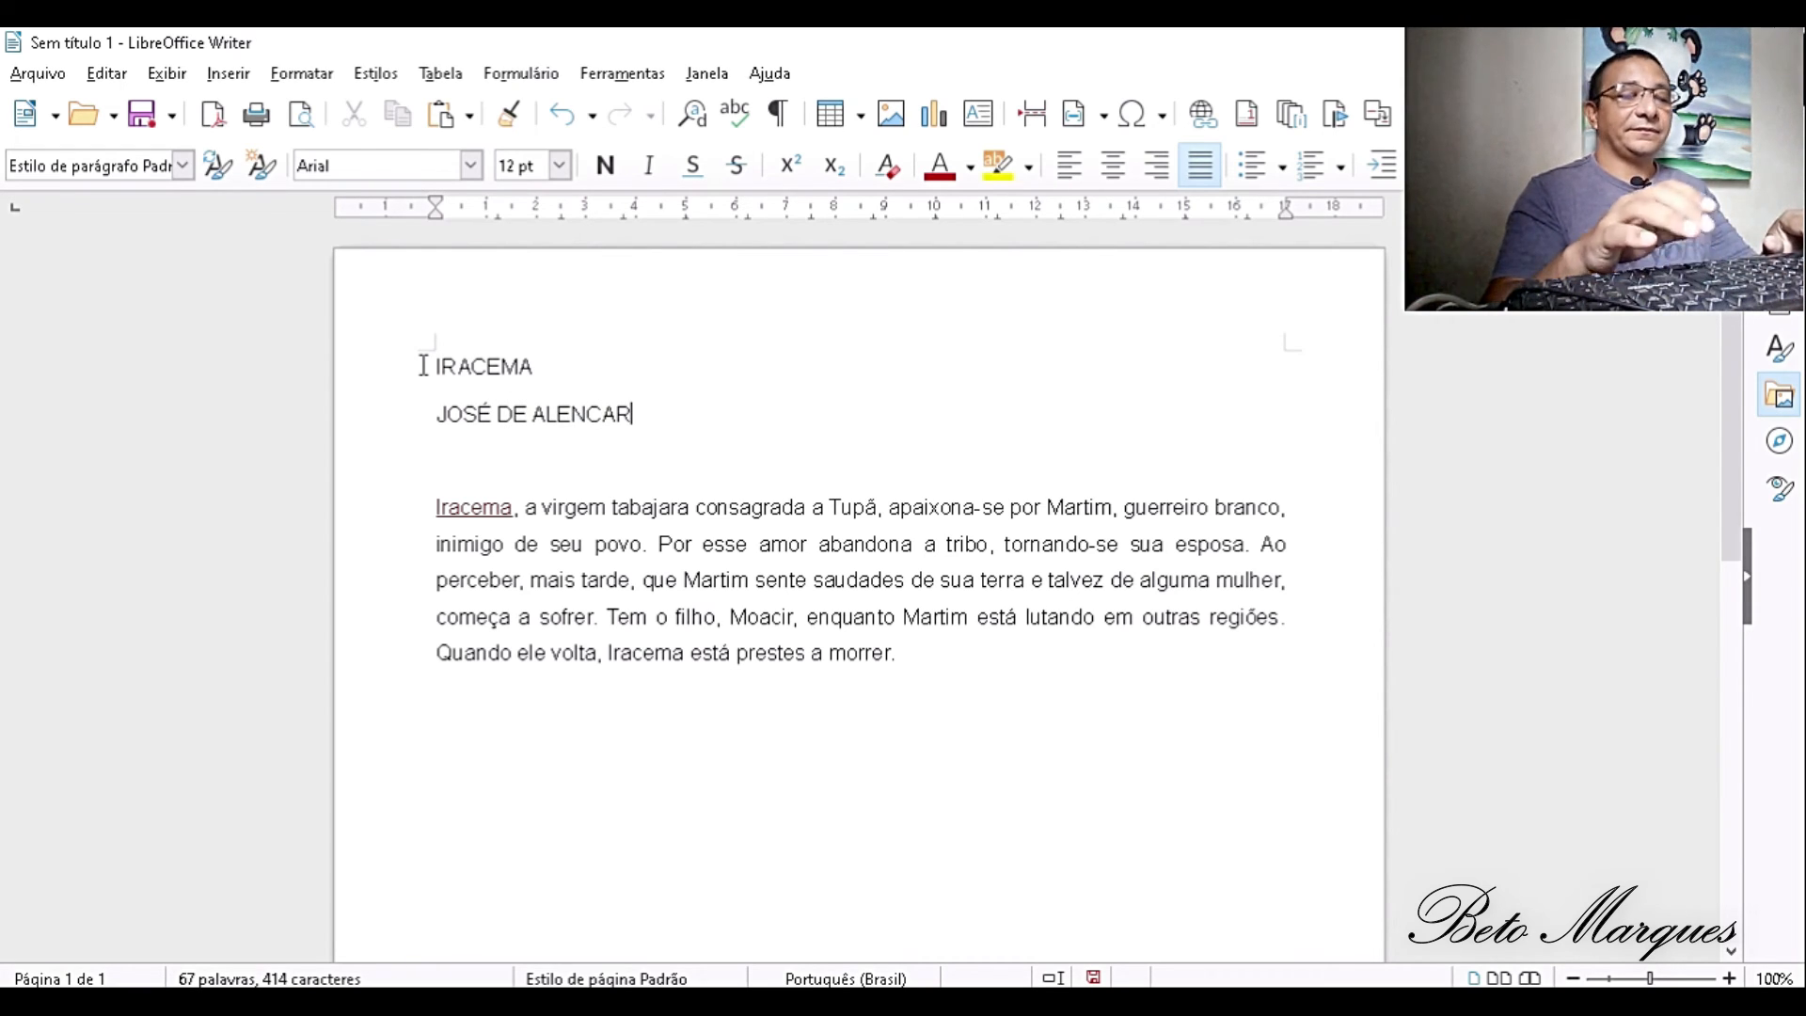
- Write VIRGEM DOS LÁBIOS DE MEL on a new line below JOSÉ DE ALENCAR
key(Return)
text(VE)
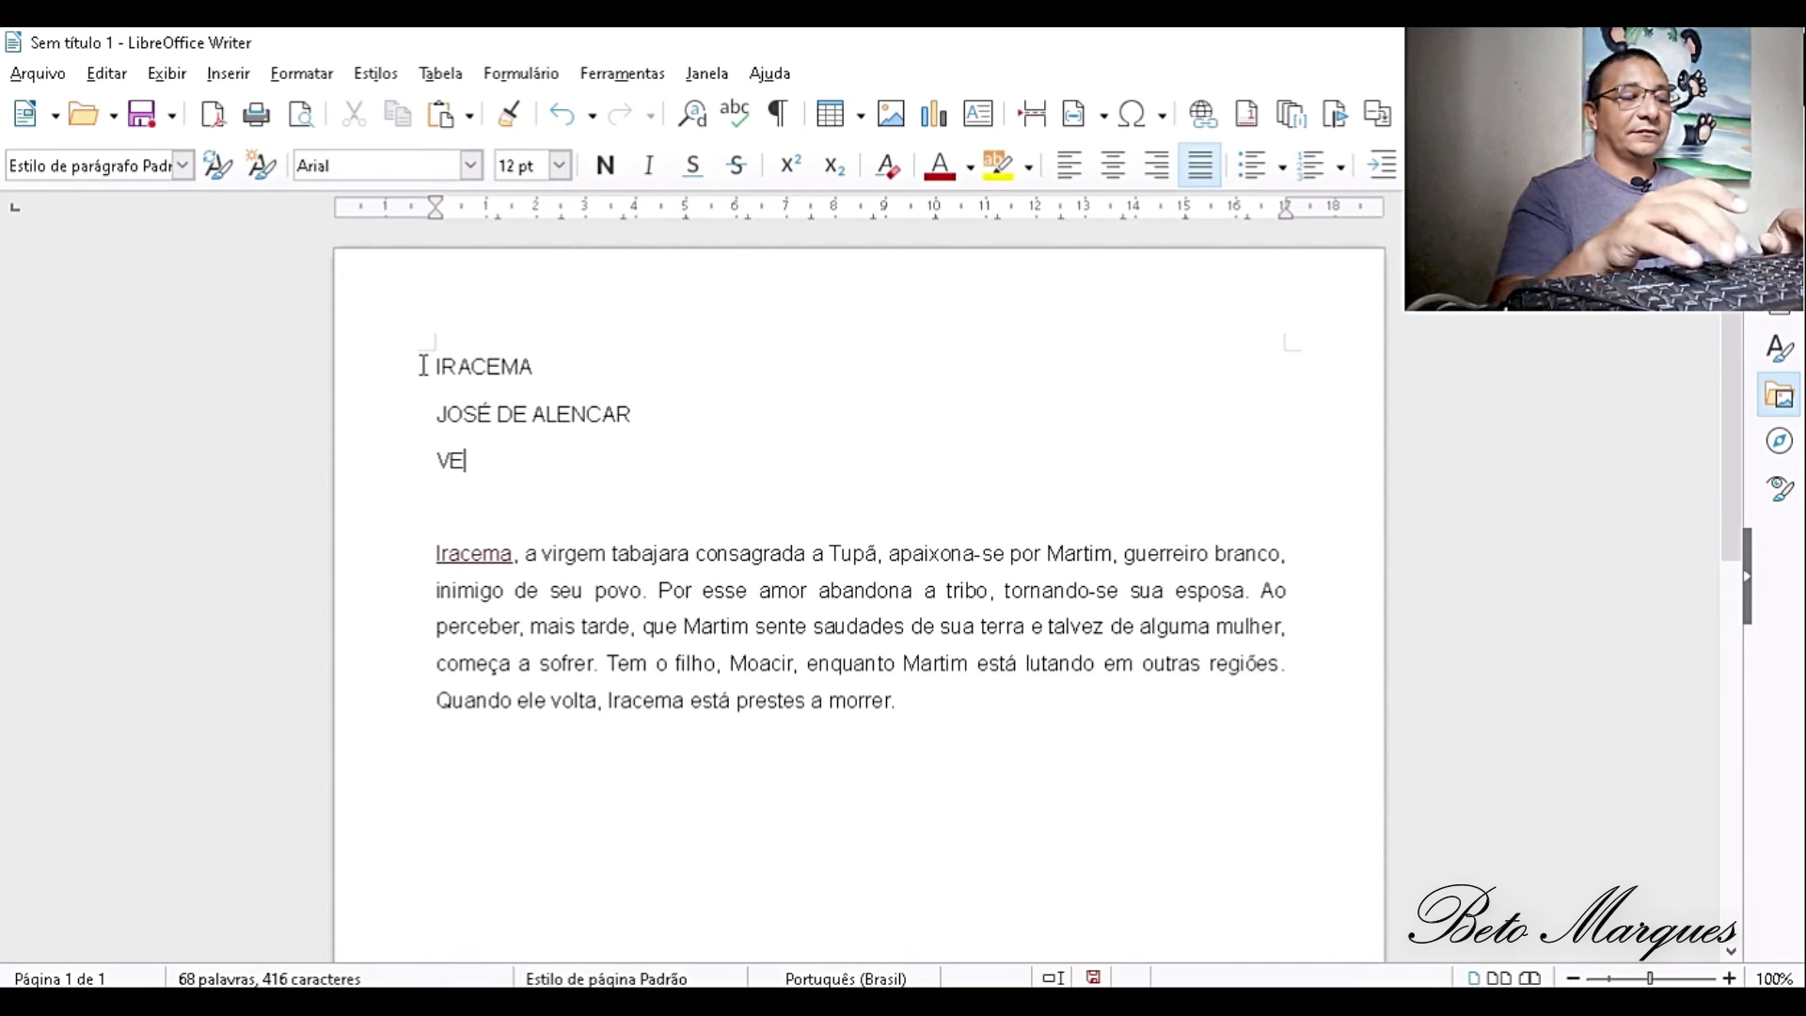
key(BackSpace)
text(IRGEM)
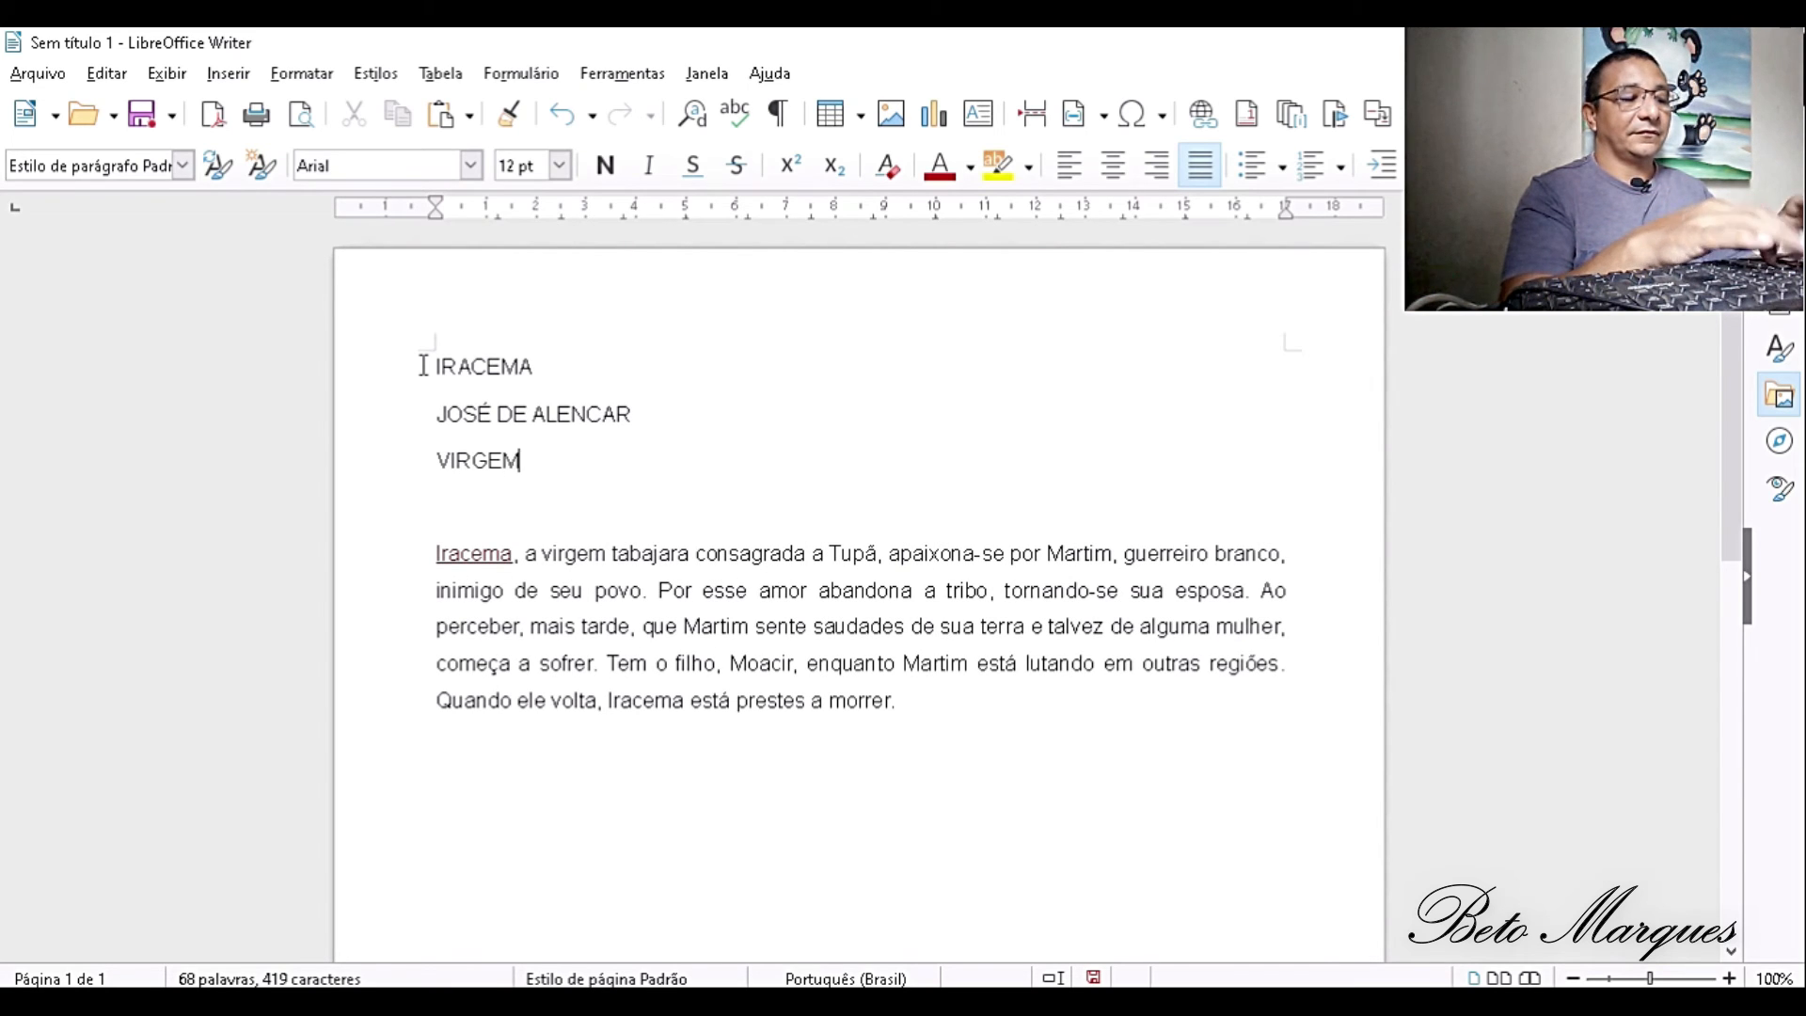
text( DOS L)
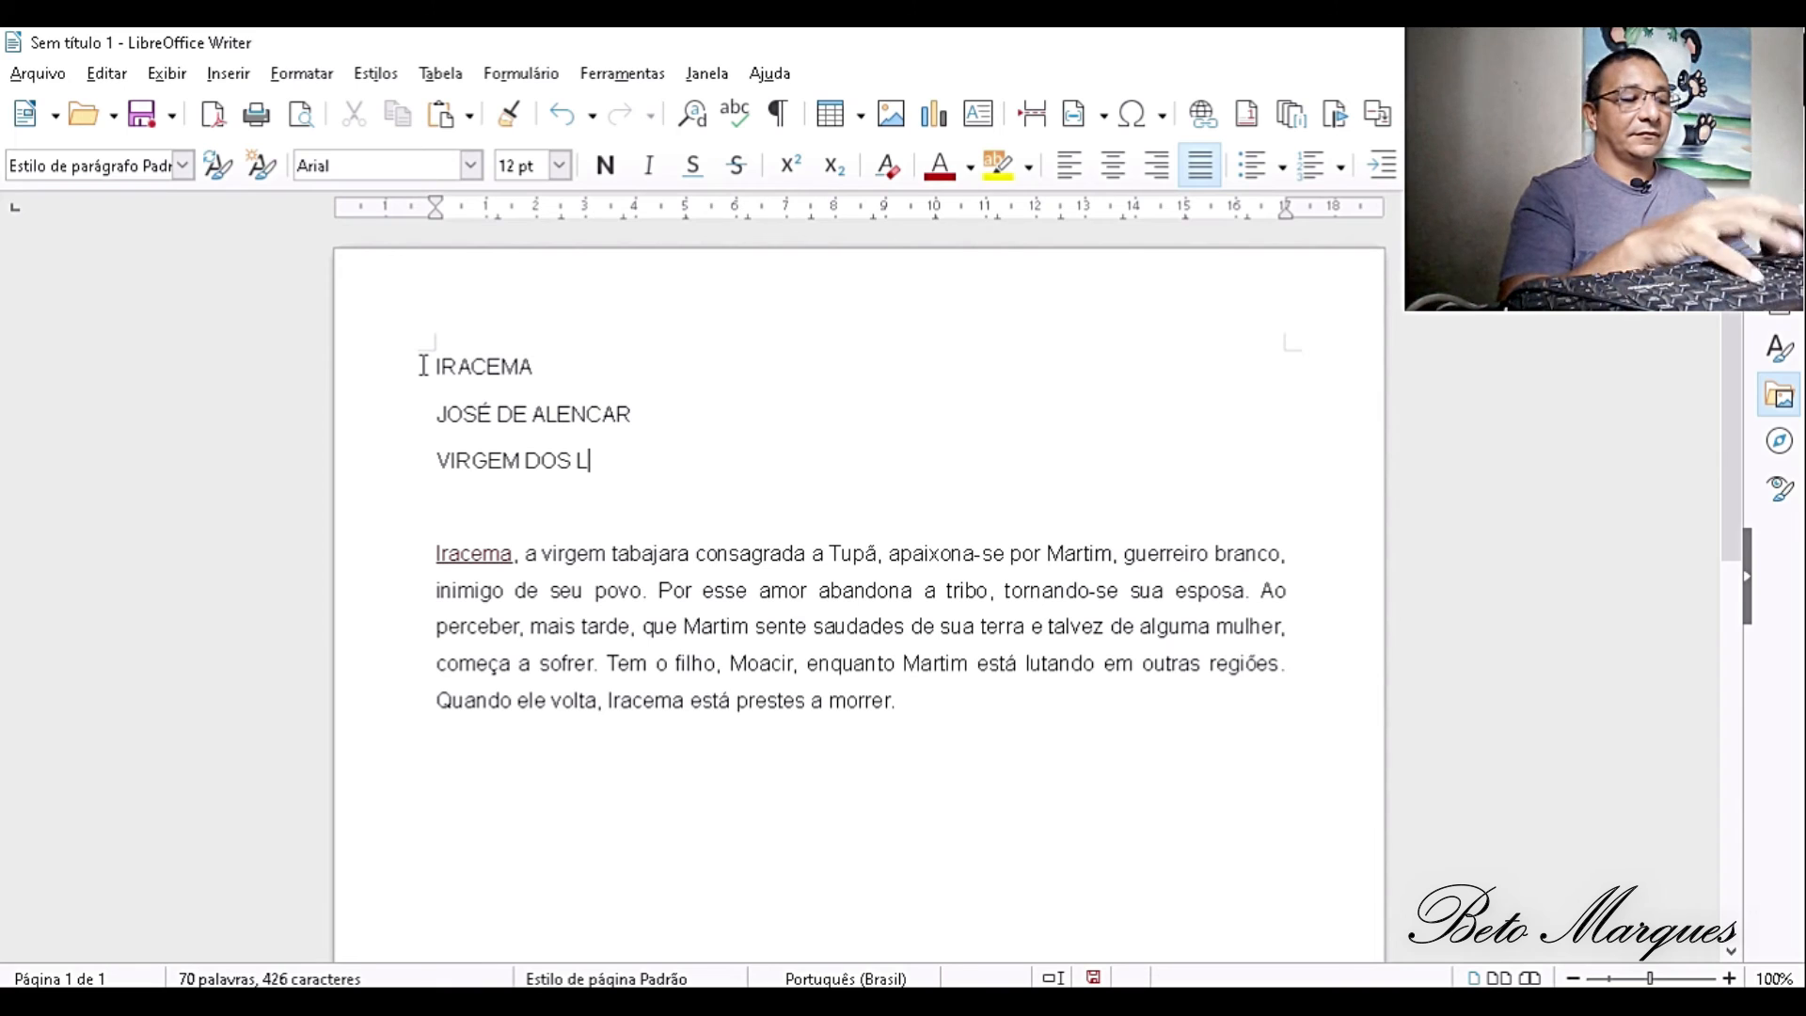
text(ÁBIOS DE)
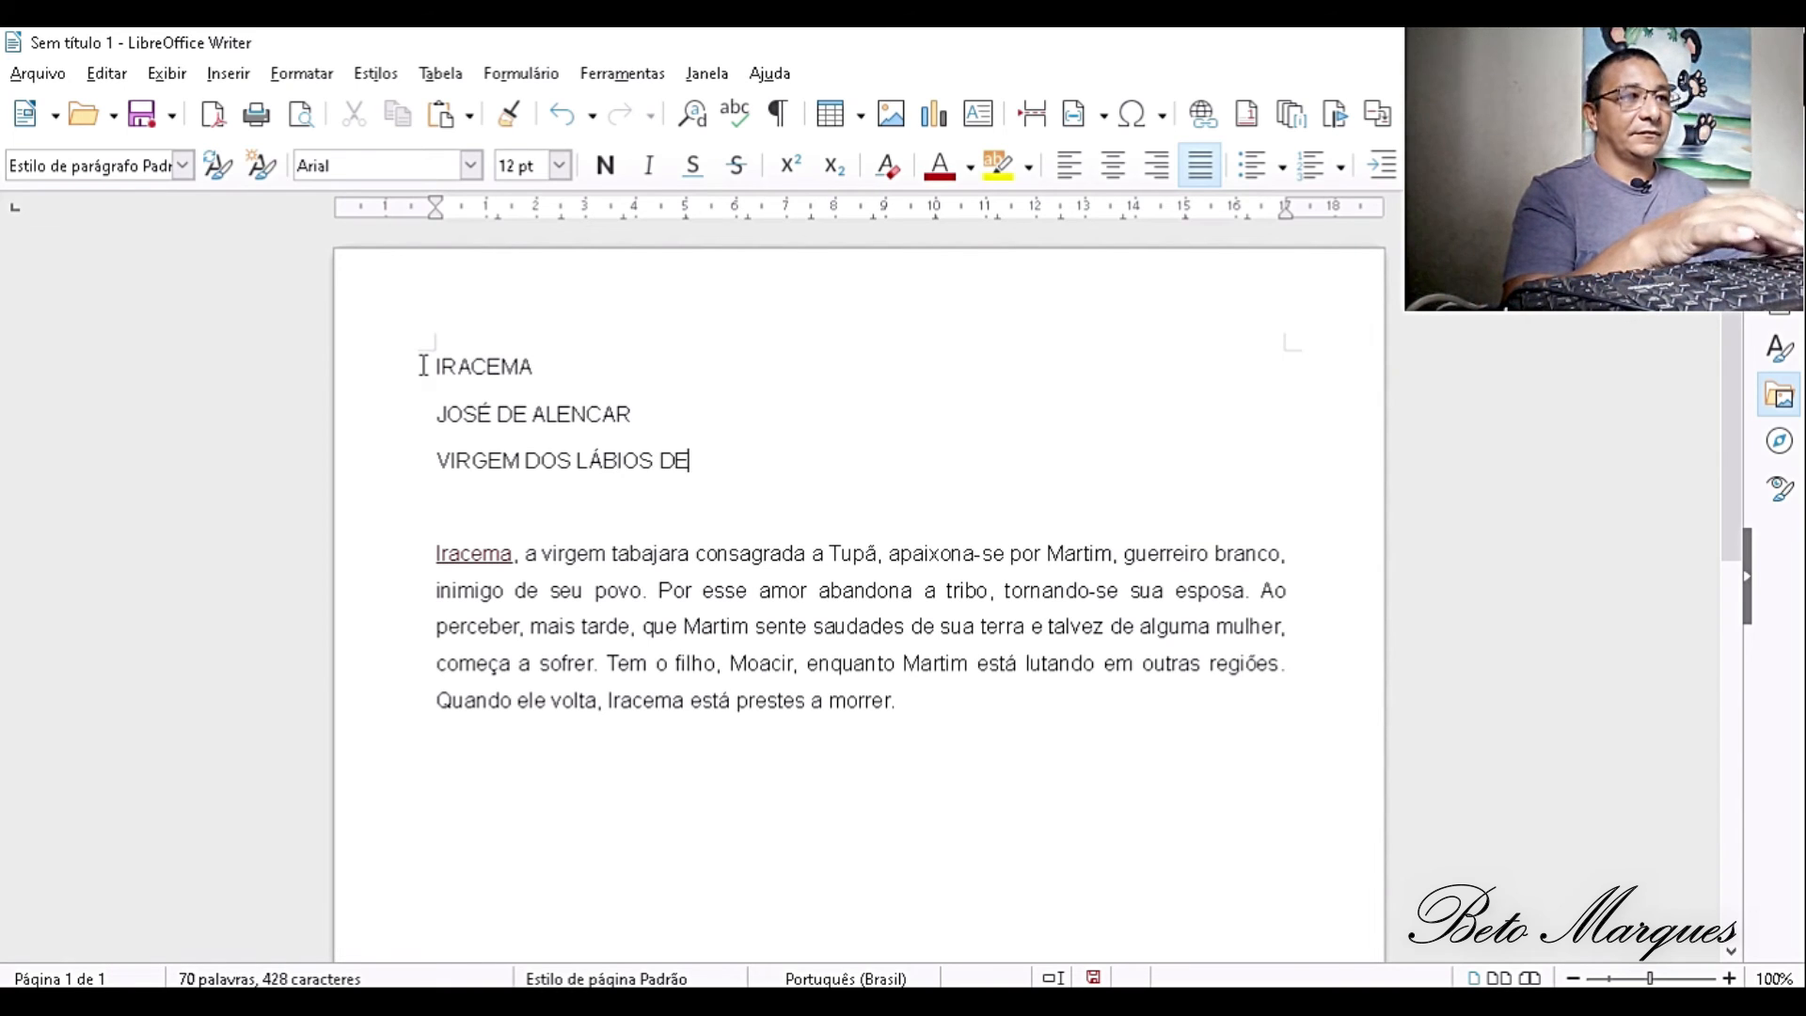
text( MEL)
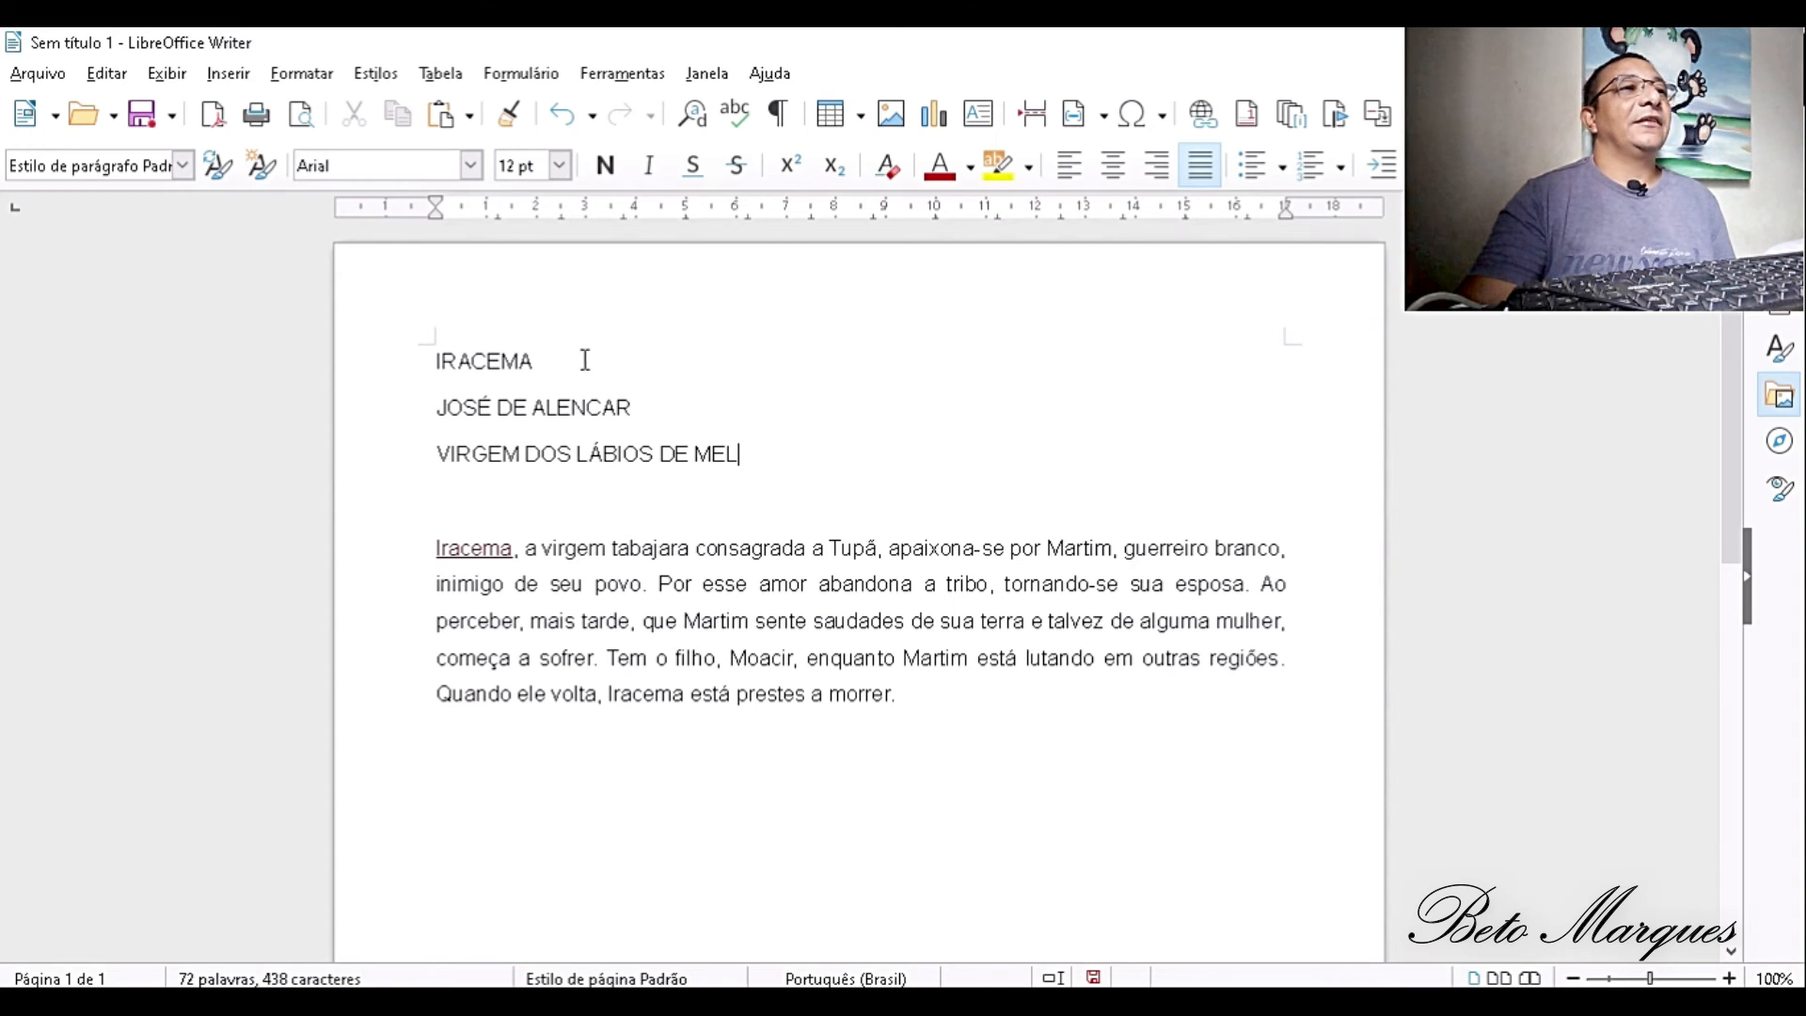
- Apply the Título 1 paragraph style to the IRACEMA line at the start of the document
key(ctrl+Home)
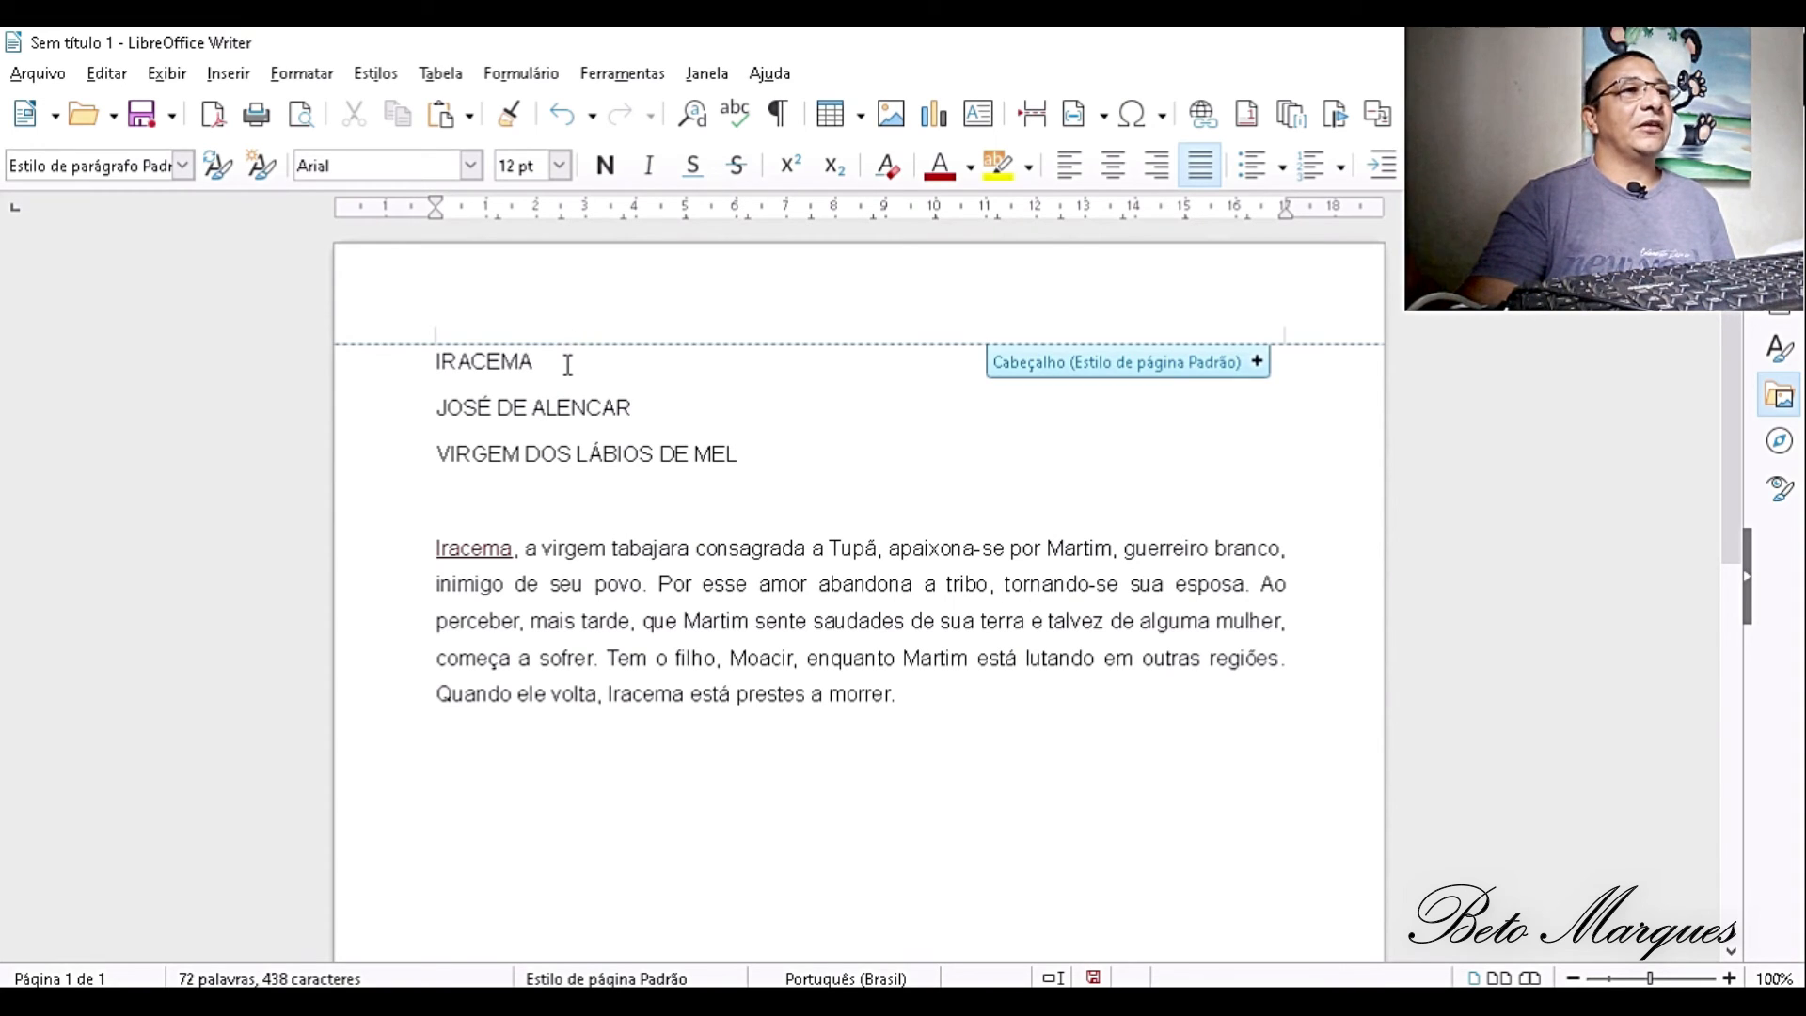
click(568, 364)
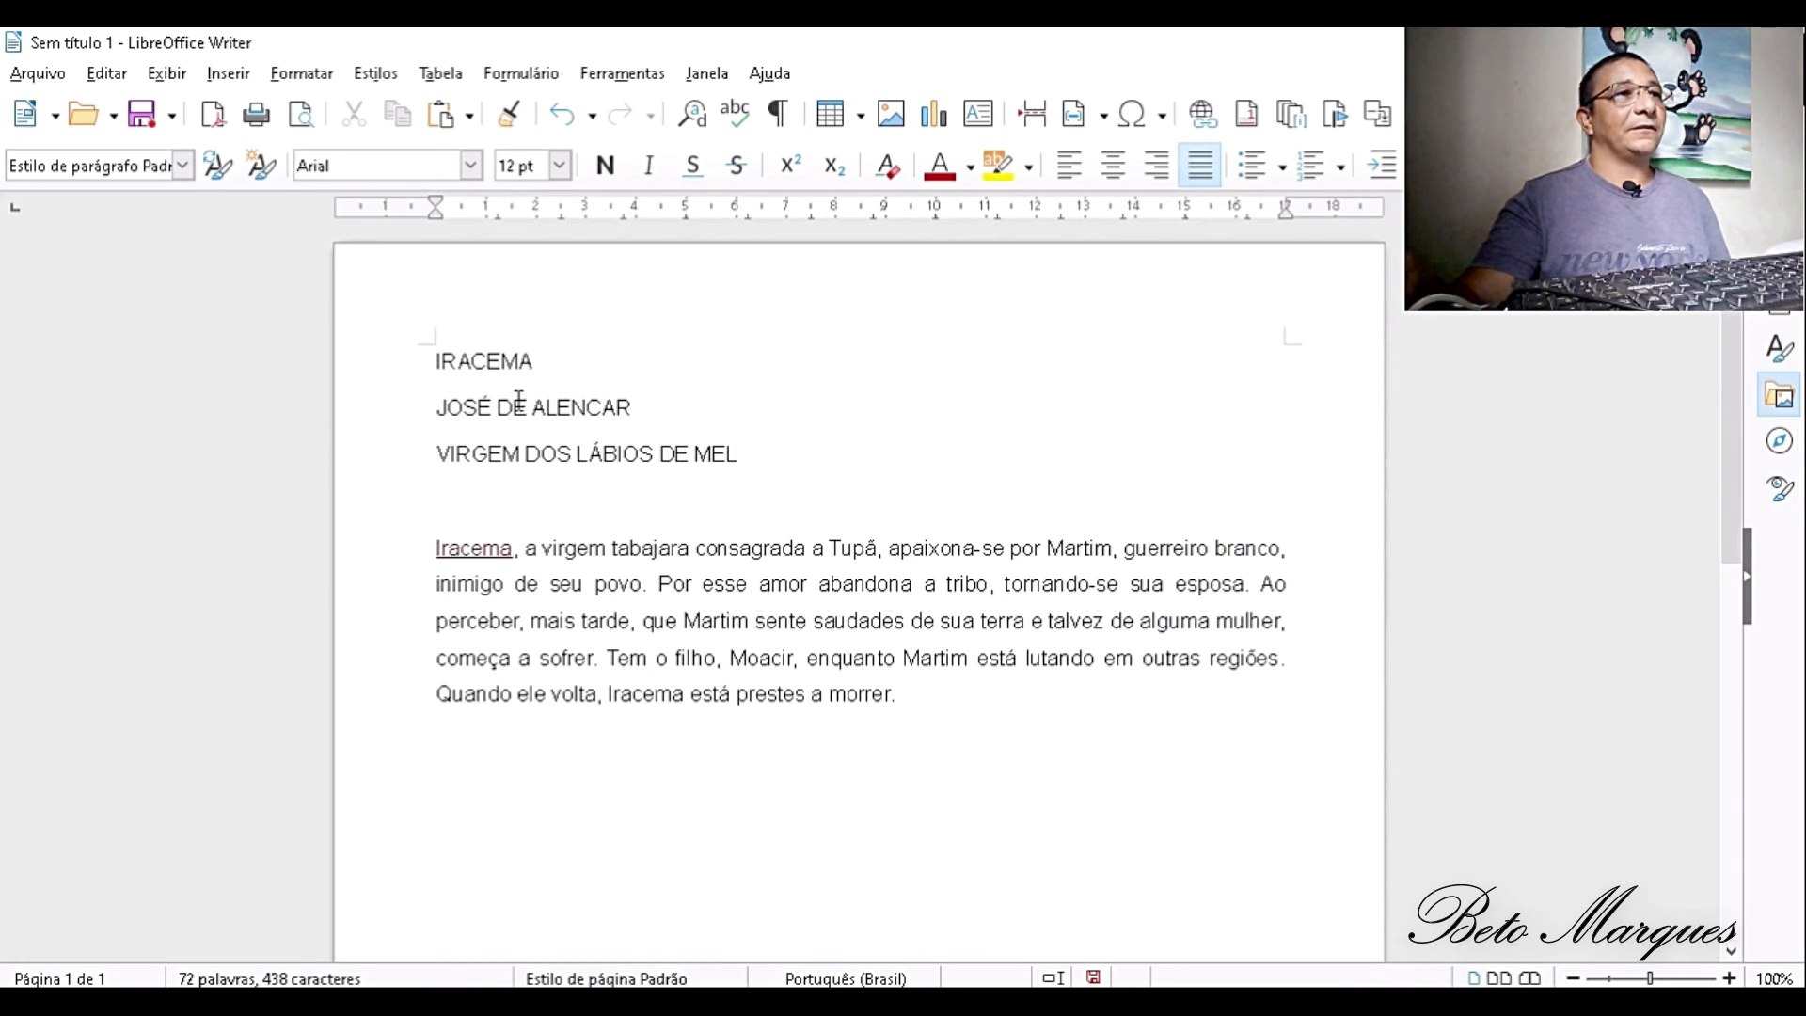
drag(538, 361, 436, 361)
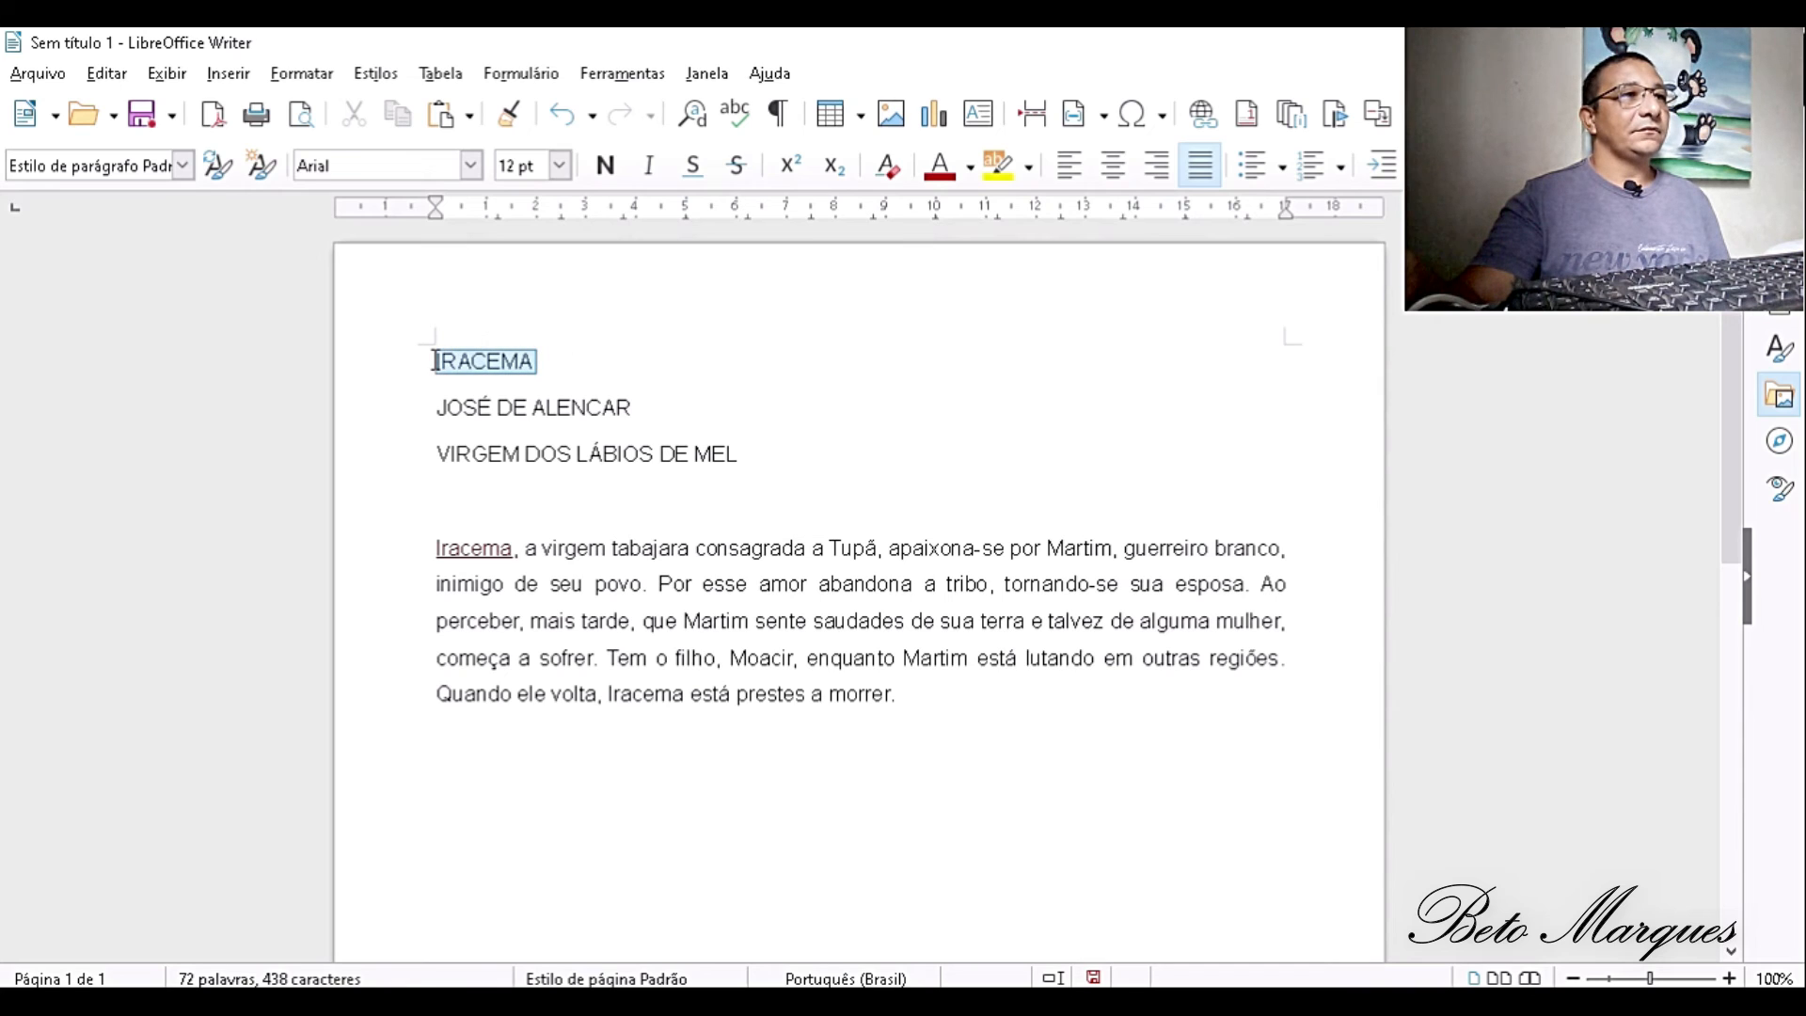
click(184, 165)
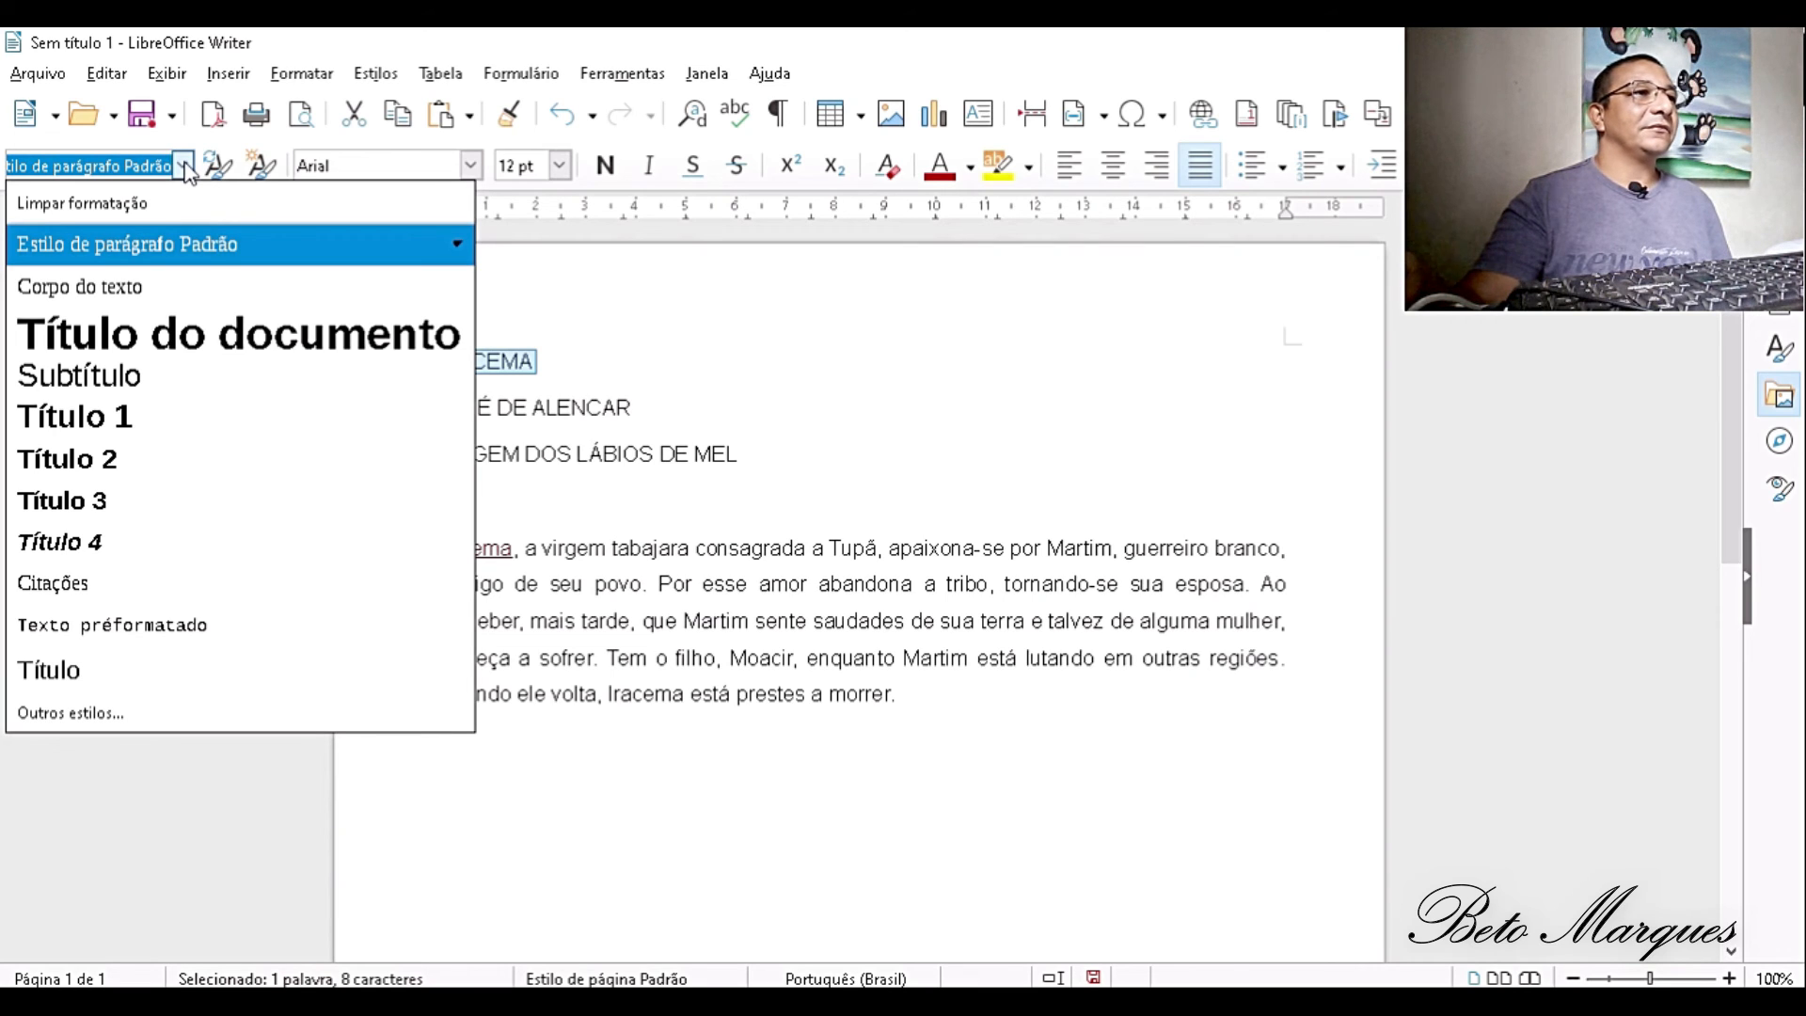
click(132, 423)
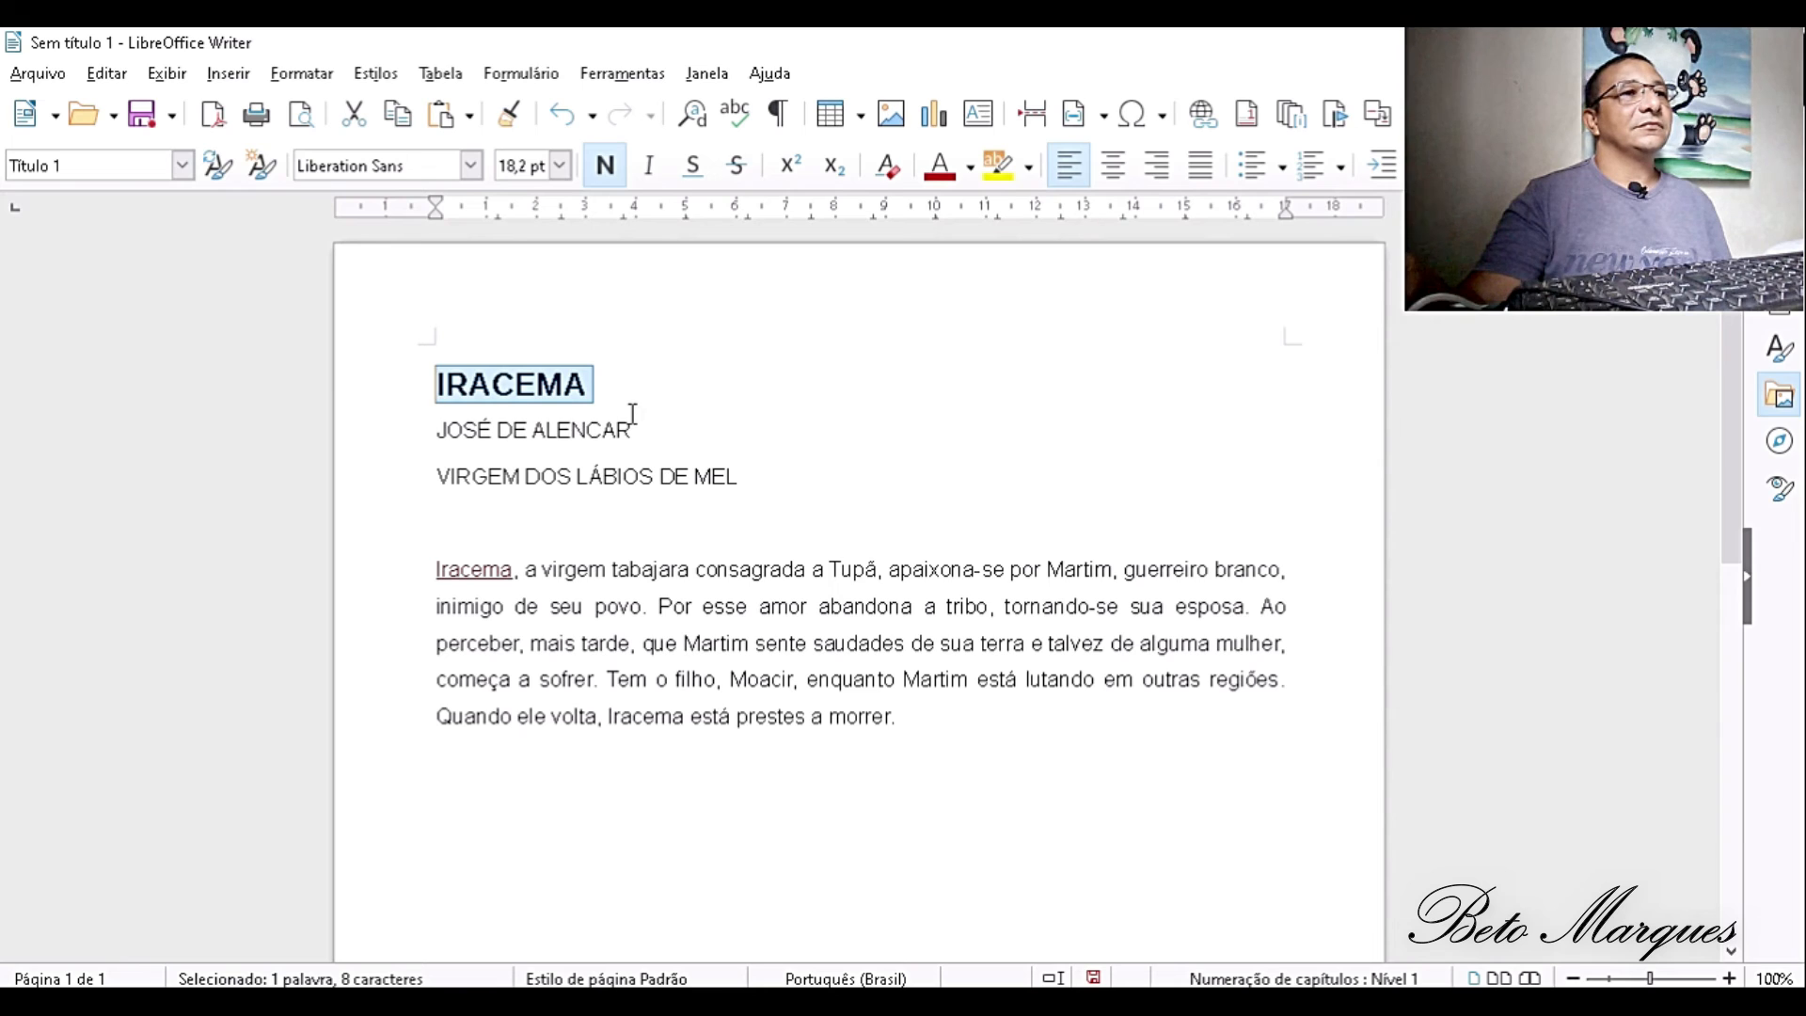
- Insert a page break right after the IRACEMA heading
click(625, 378)
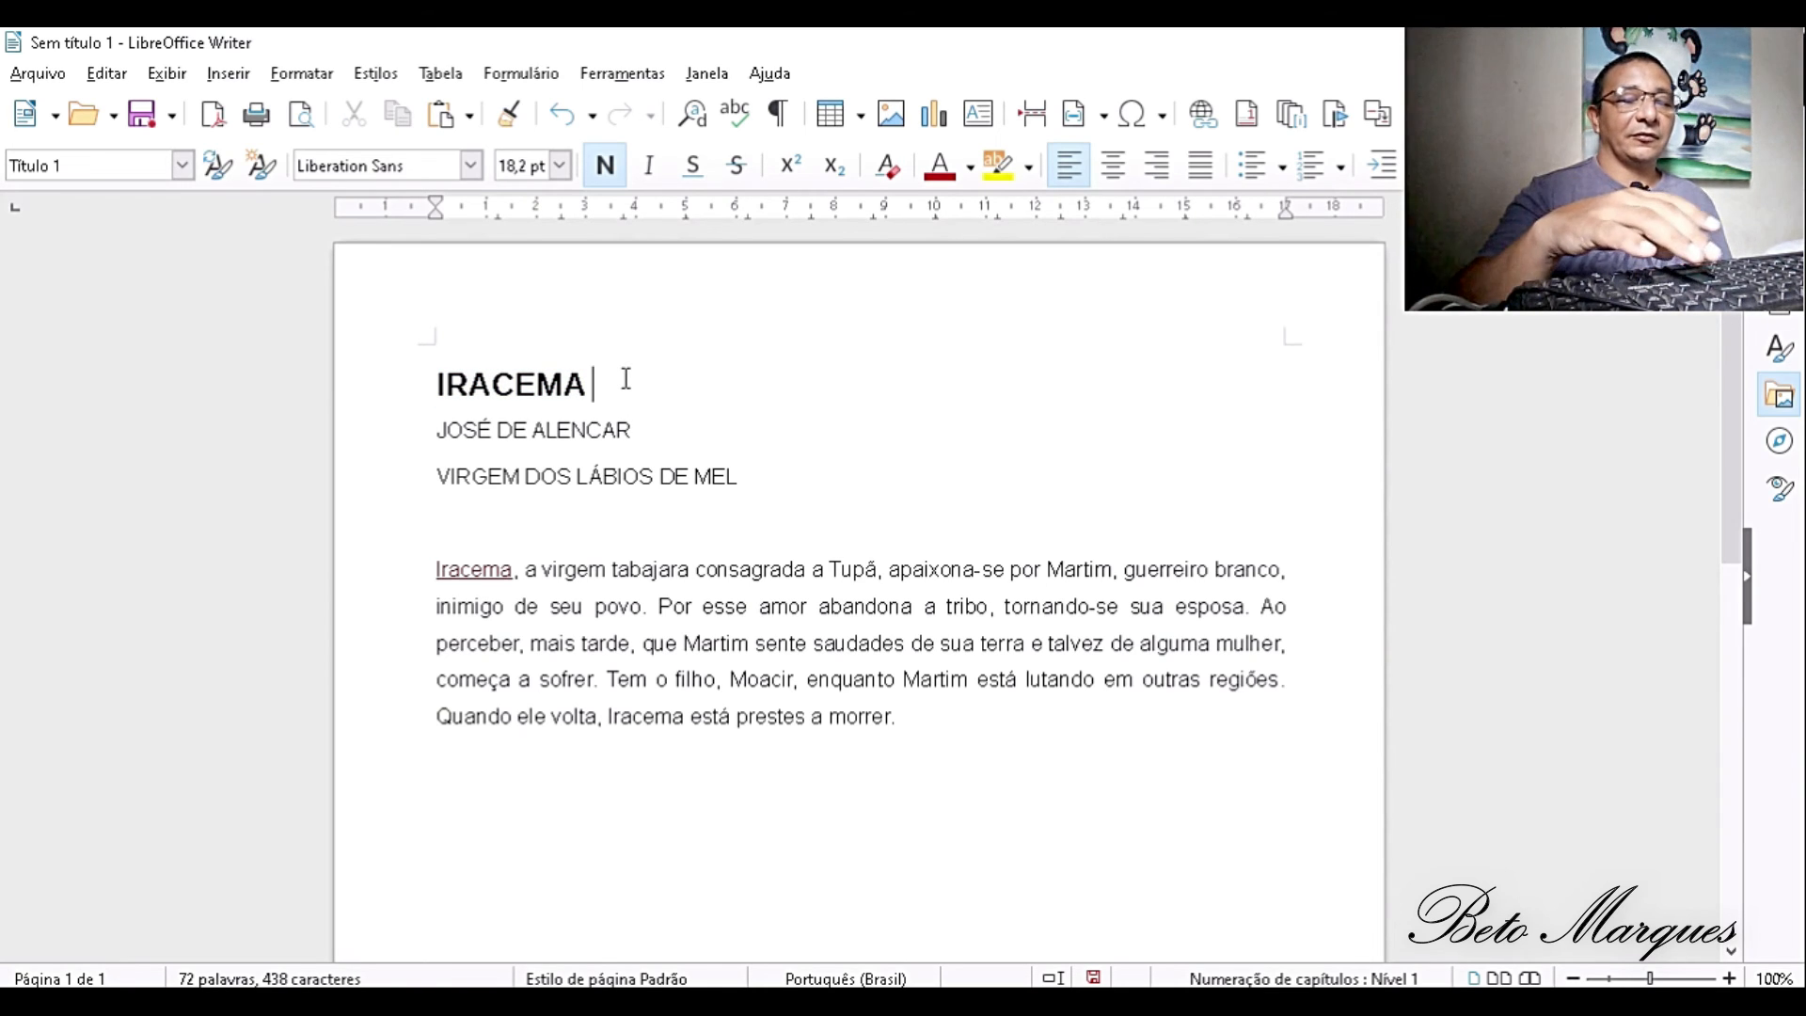
key(ctrl+Return)
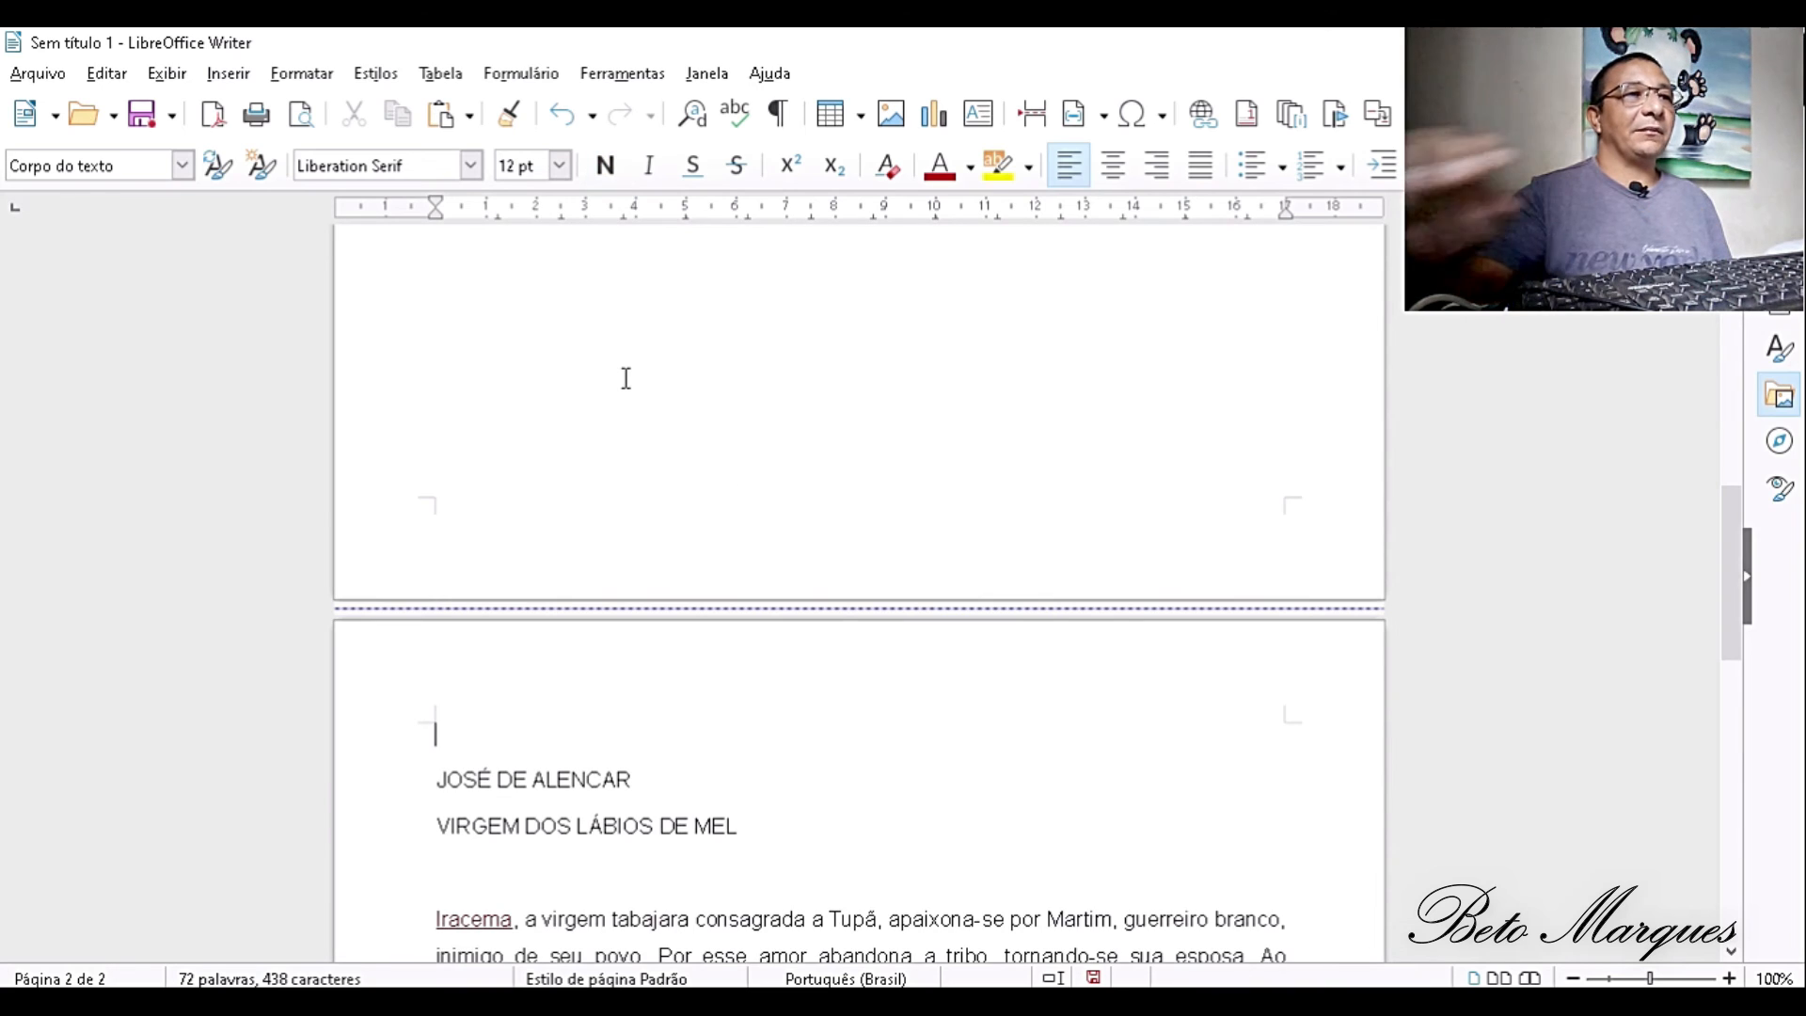
scroll(625, 378, up, 10)
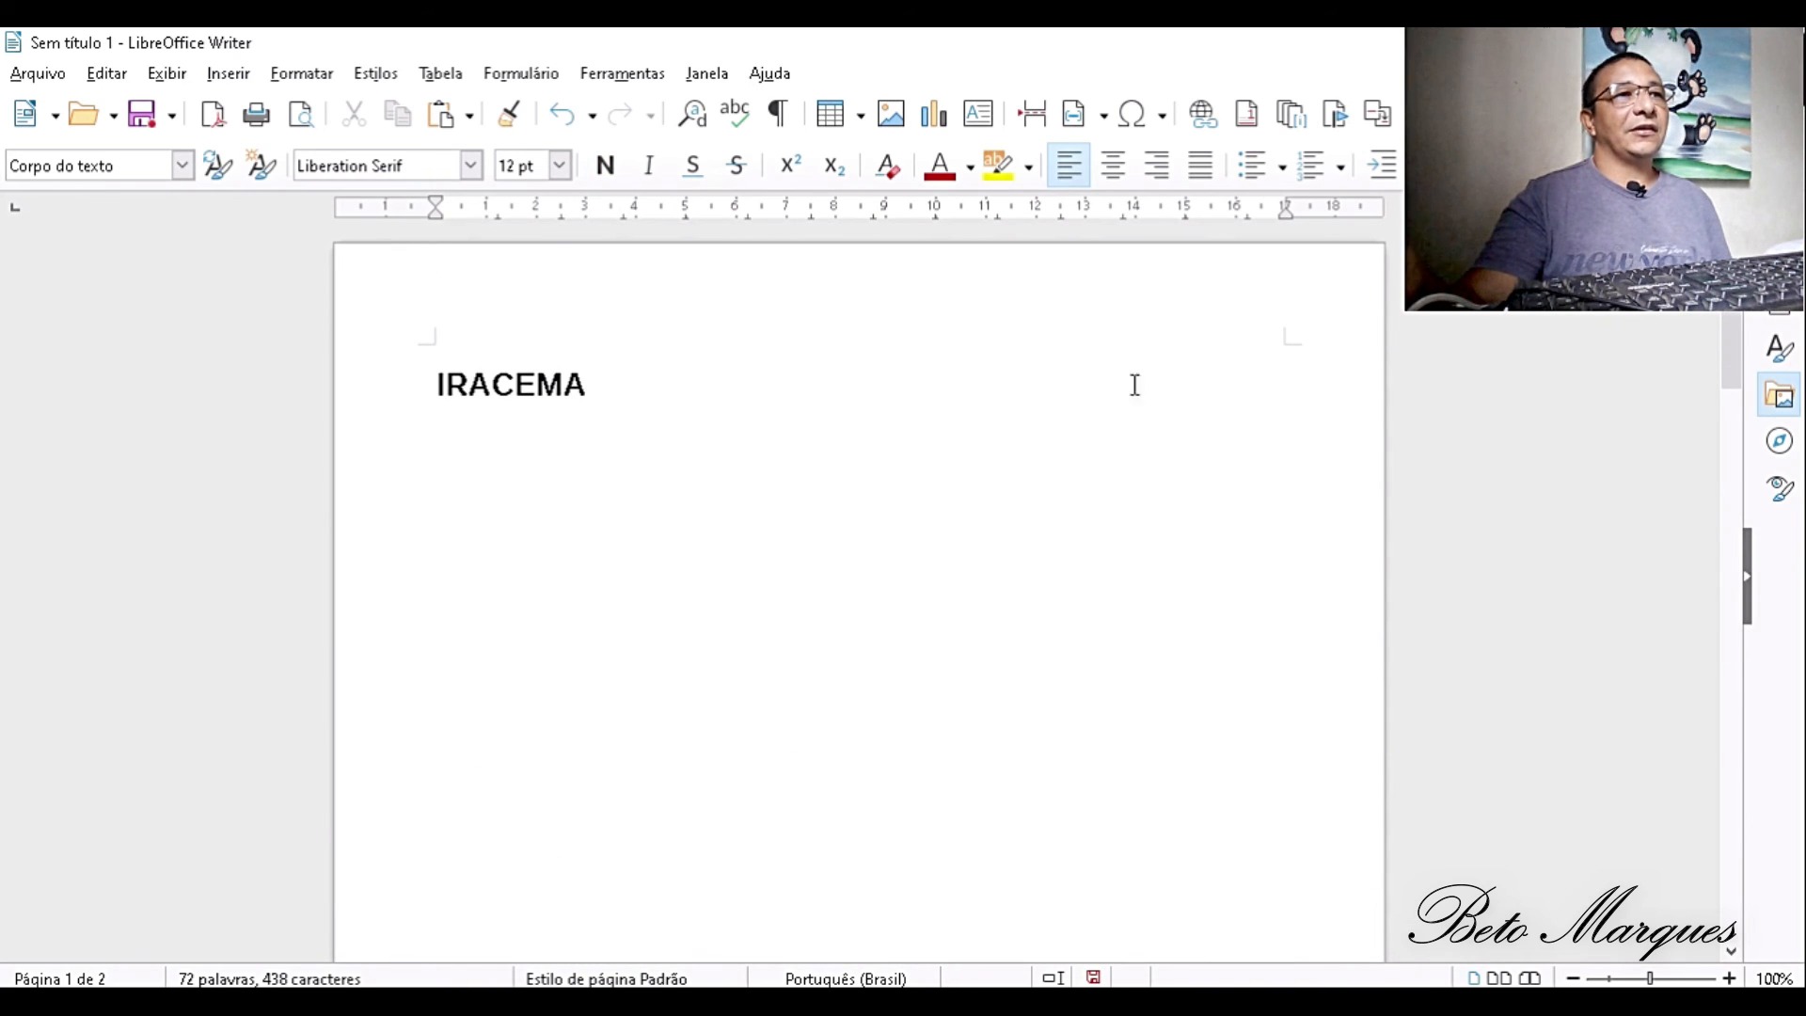
- Apply the Título 1 style to the JOSÉ DE ALENCAR line and insert a page break right after it
scroll(895, 568, down, 10)
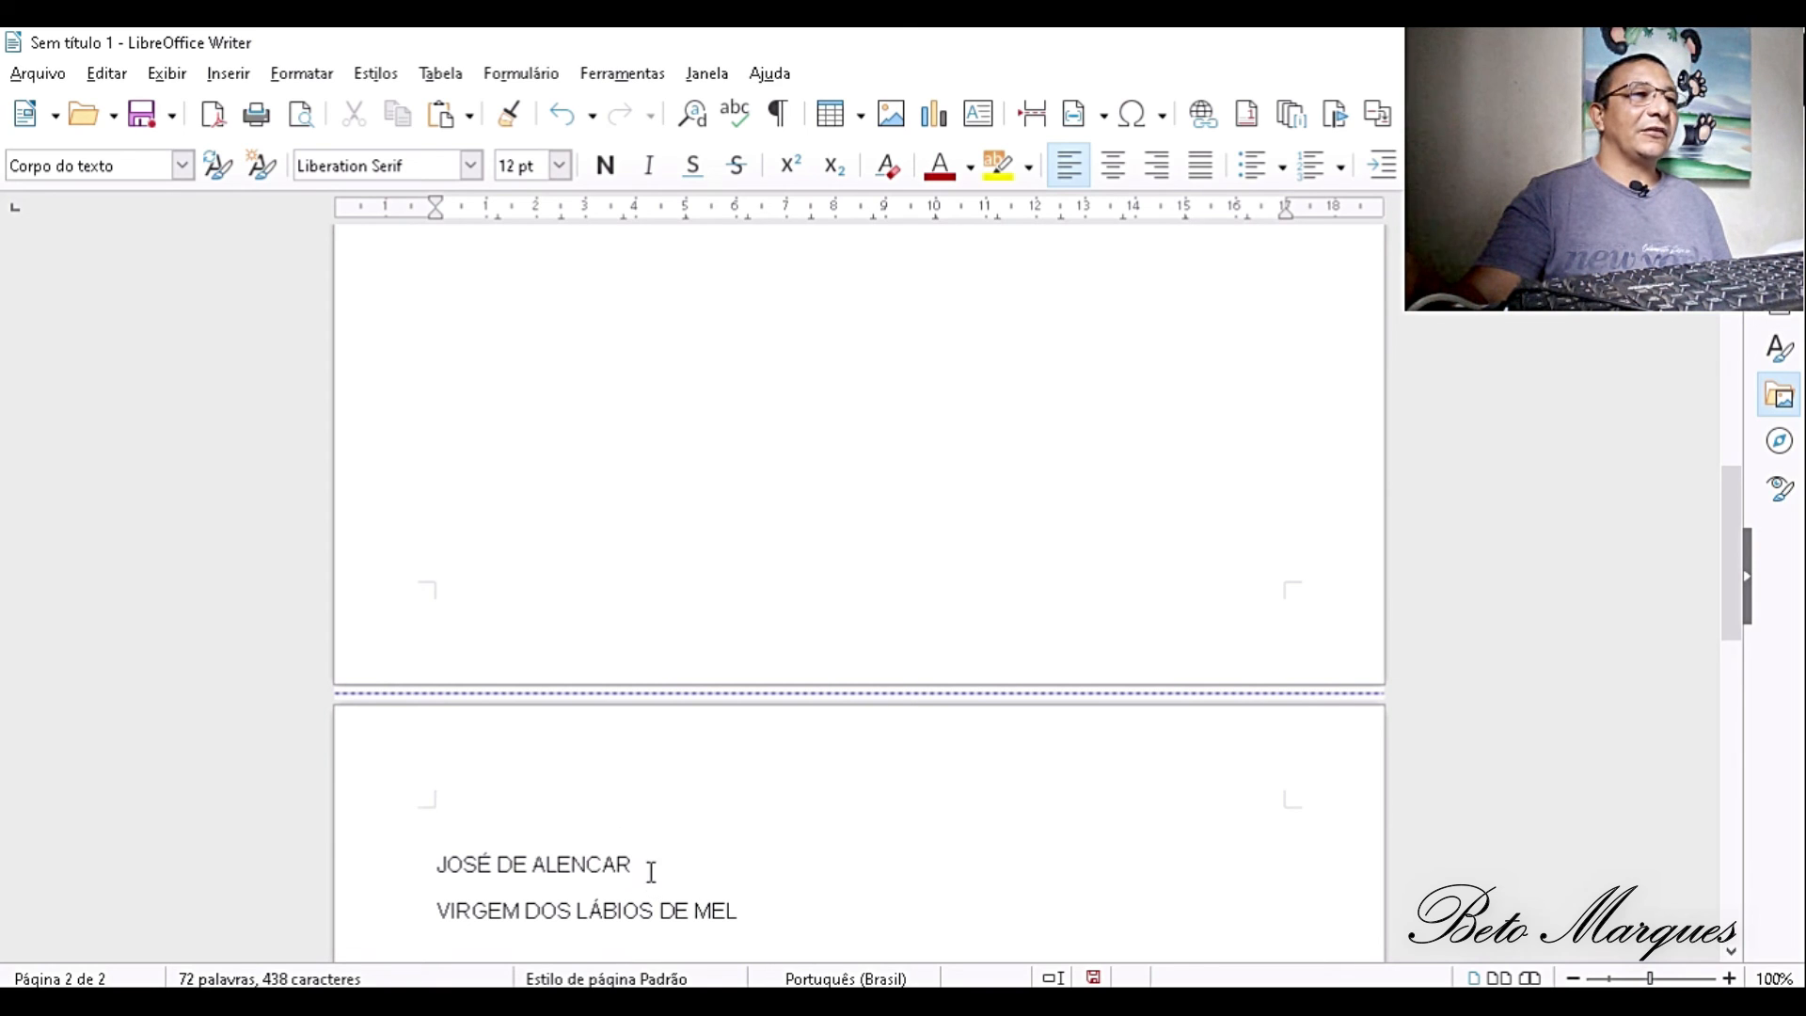
drag(633, 863, 434, 862)
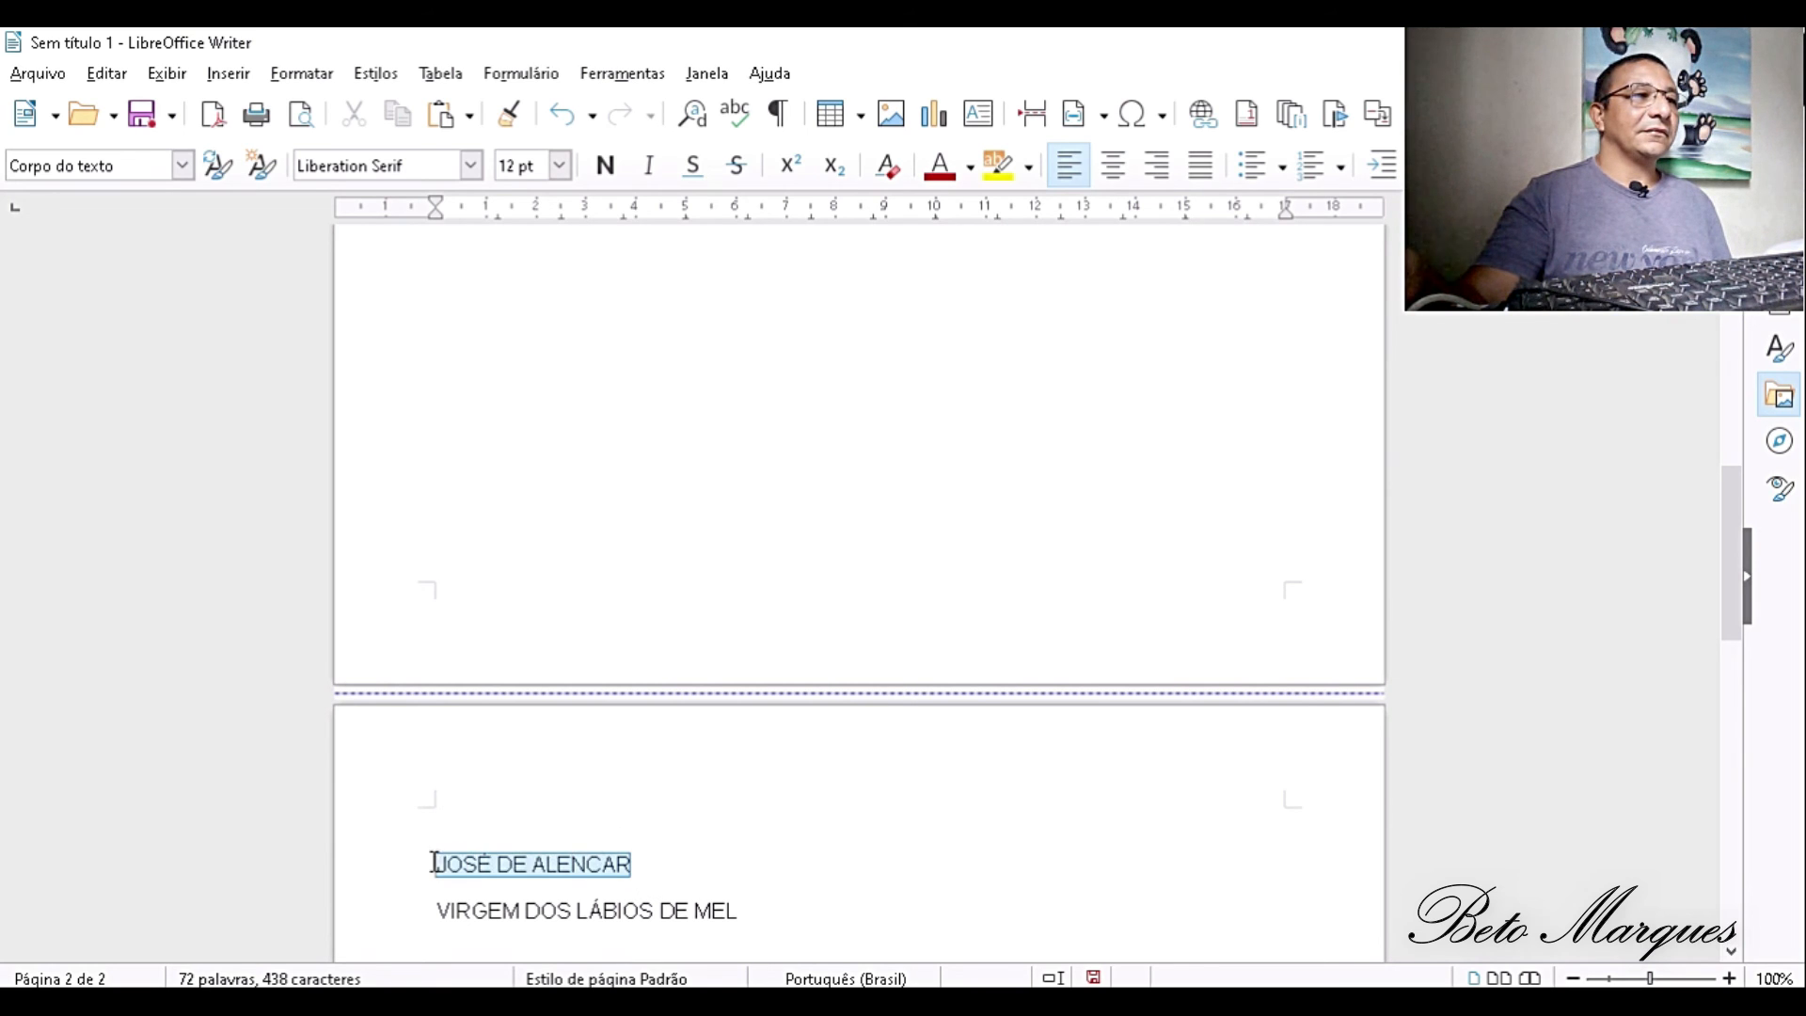
click(182, 165)
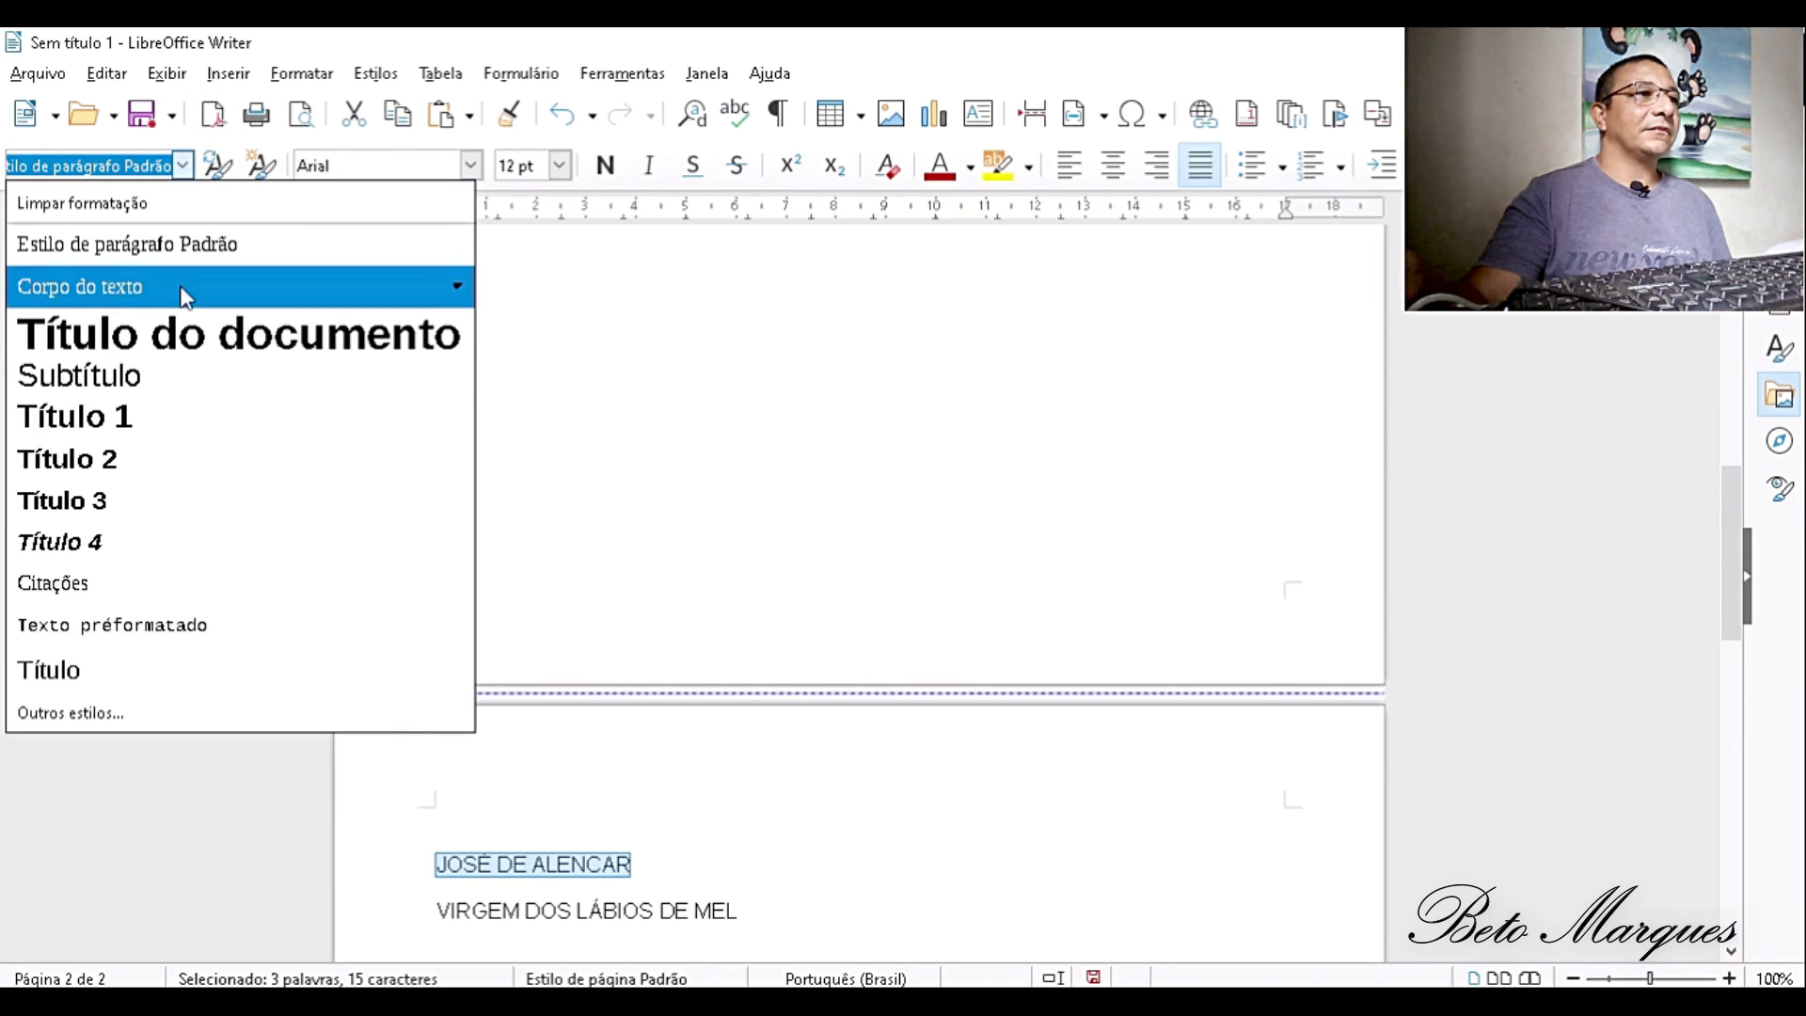
click(174, 432)
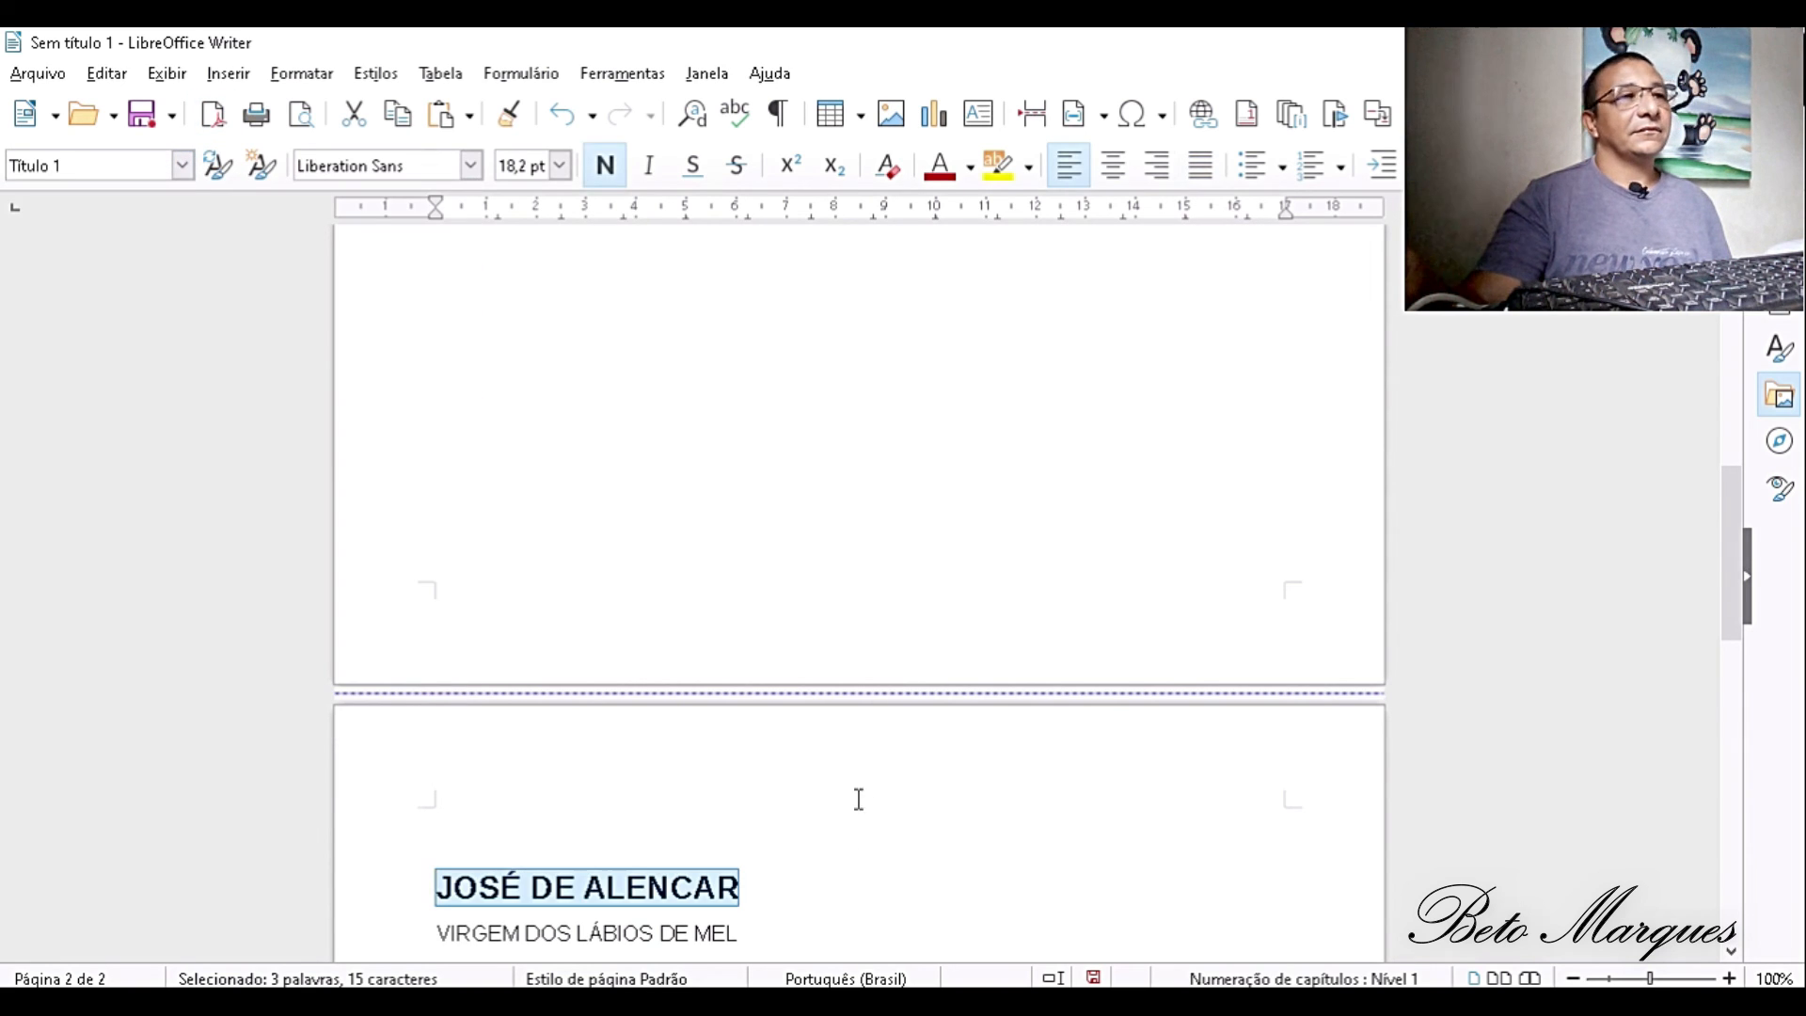
click(811, 871)
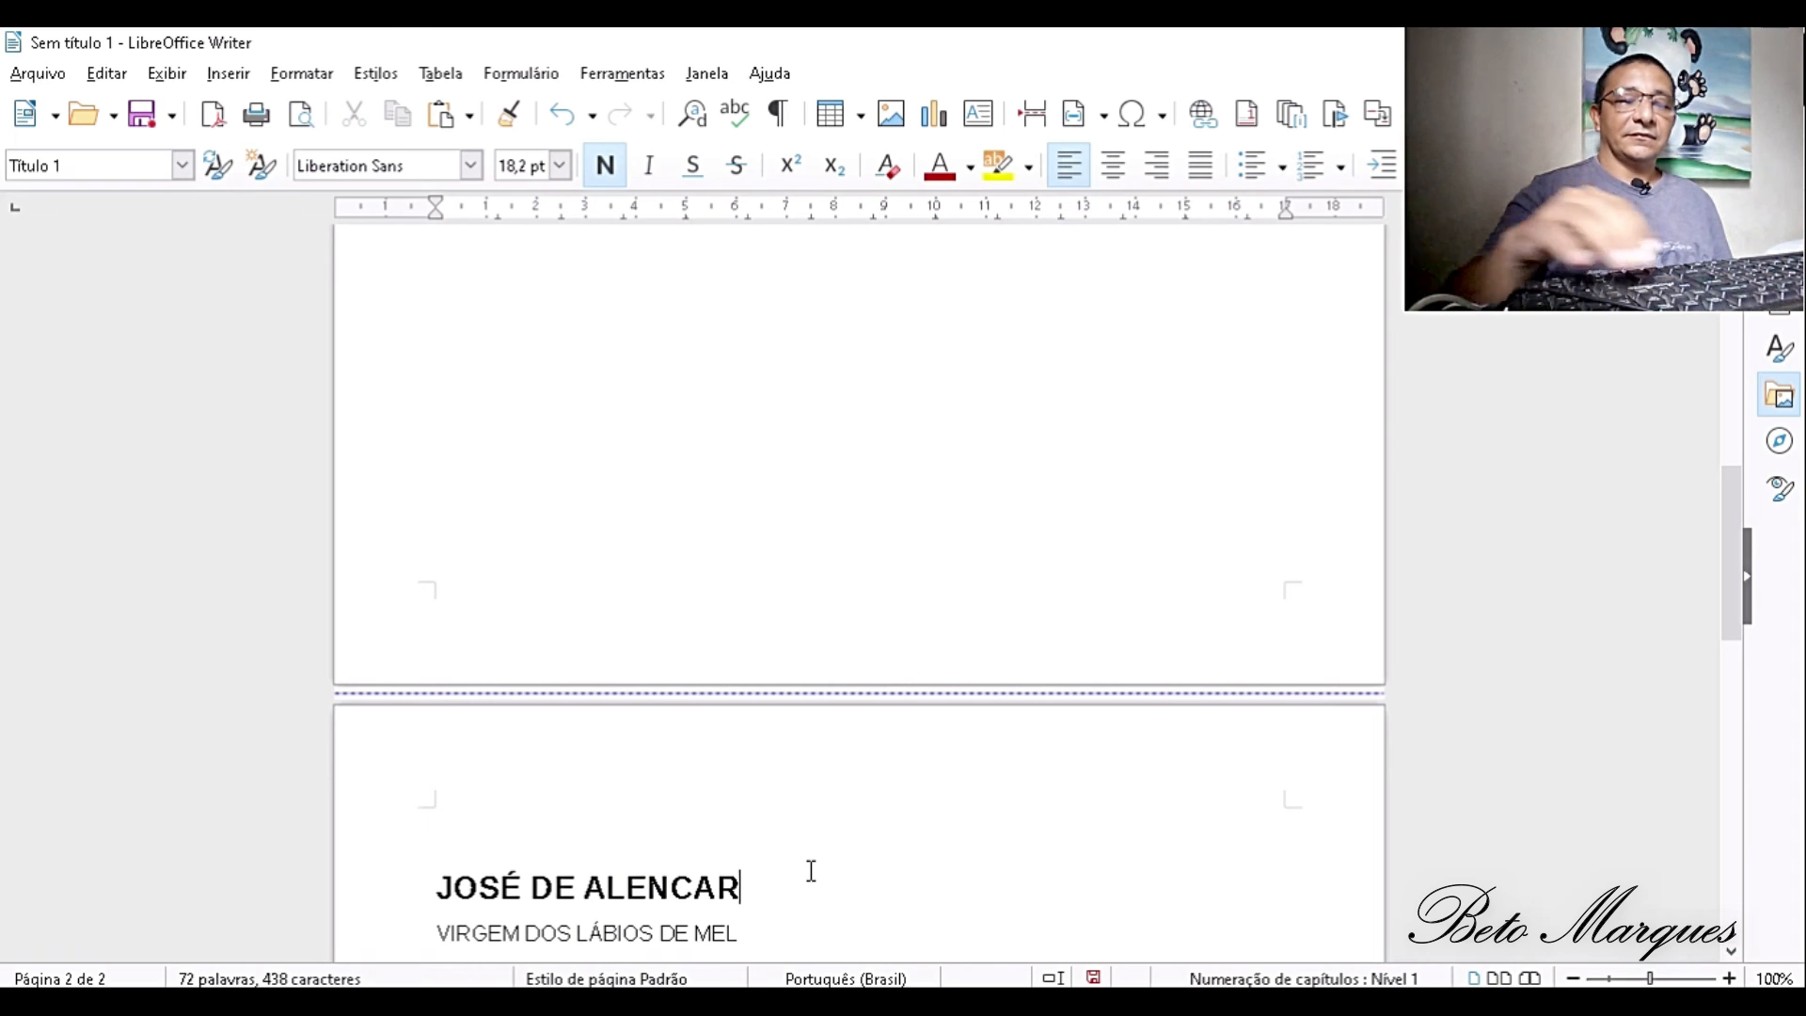
key(ctrl+Return)
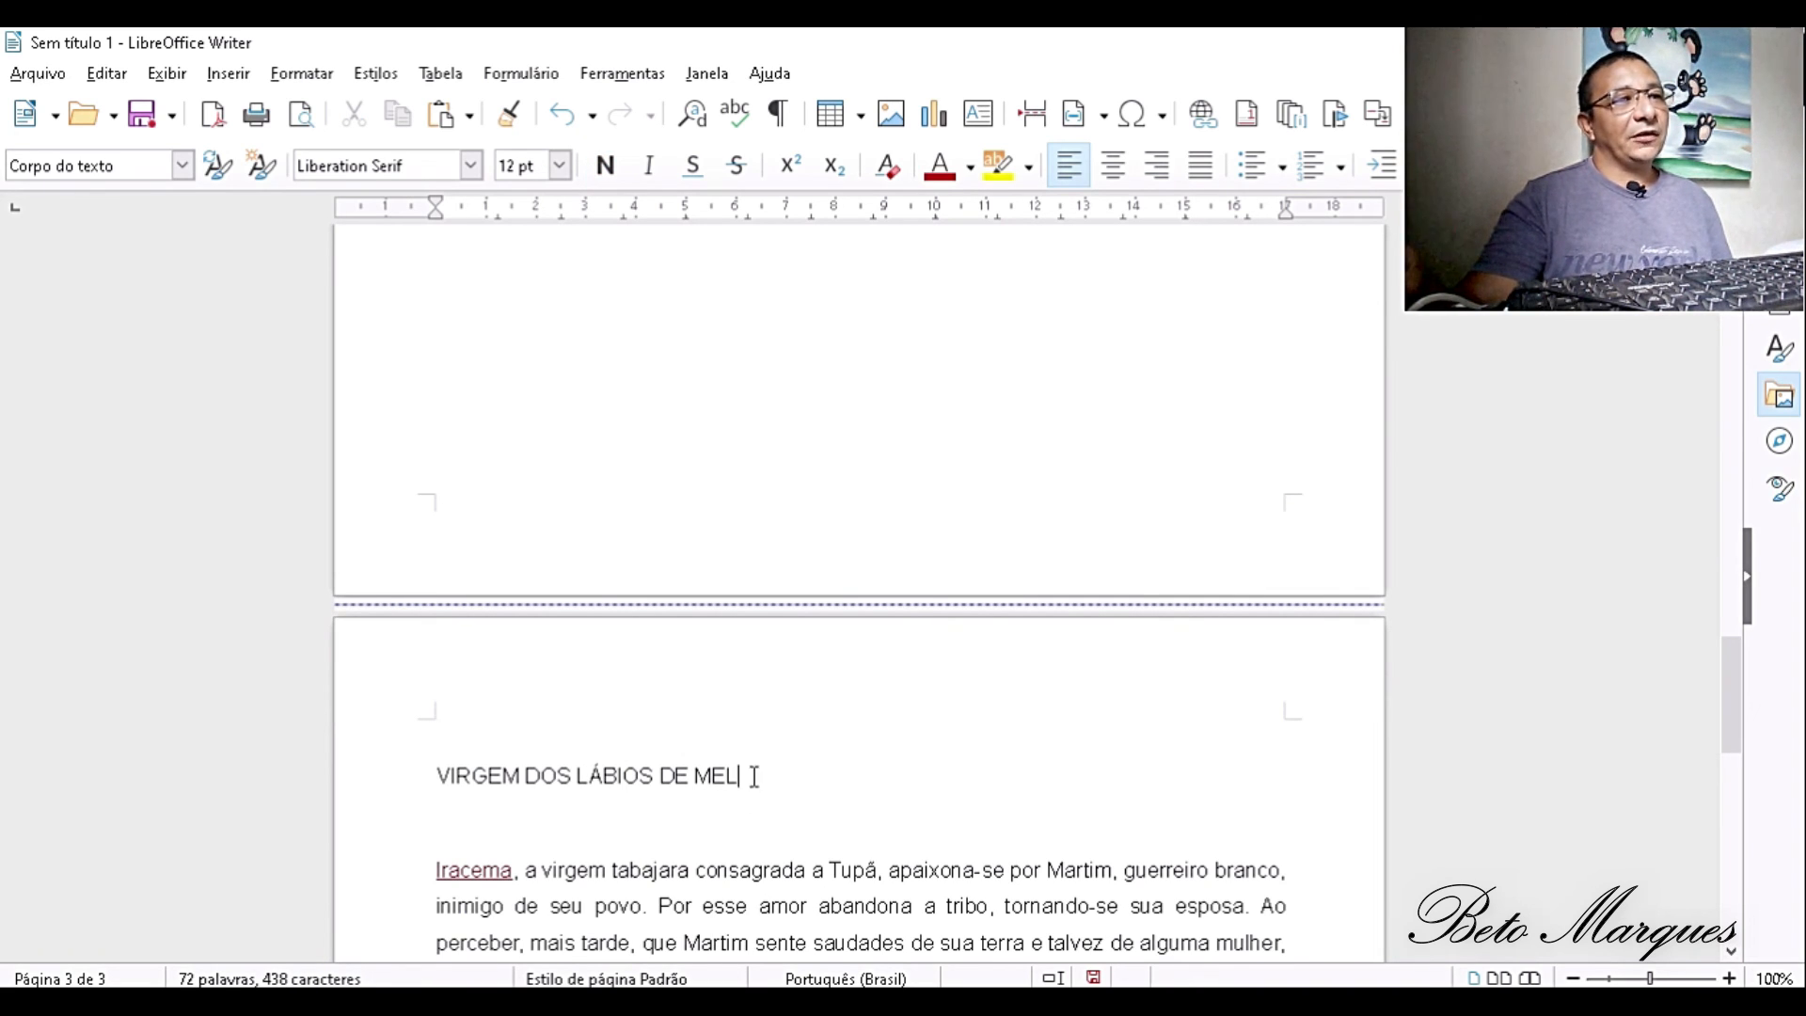
- Apply the Título 1 style to the VIRGEM DOS LÁBIOS DE MEL line above the Iracema paragraph
drag(750, 774, 330, 786)
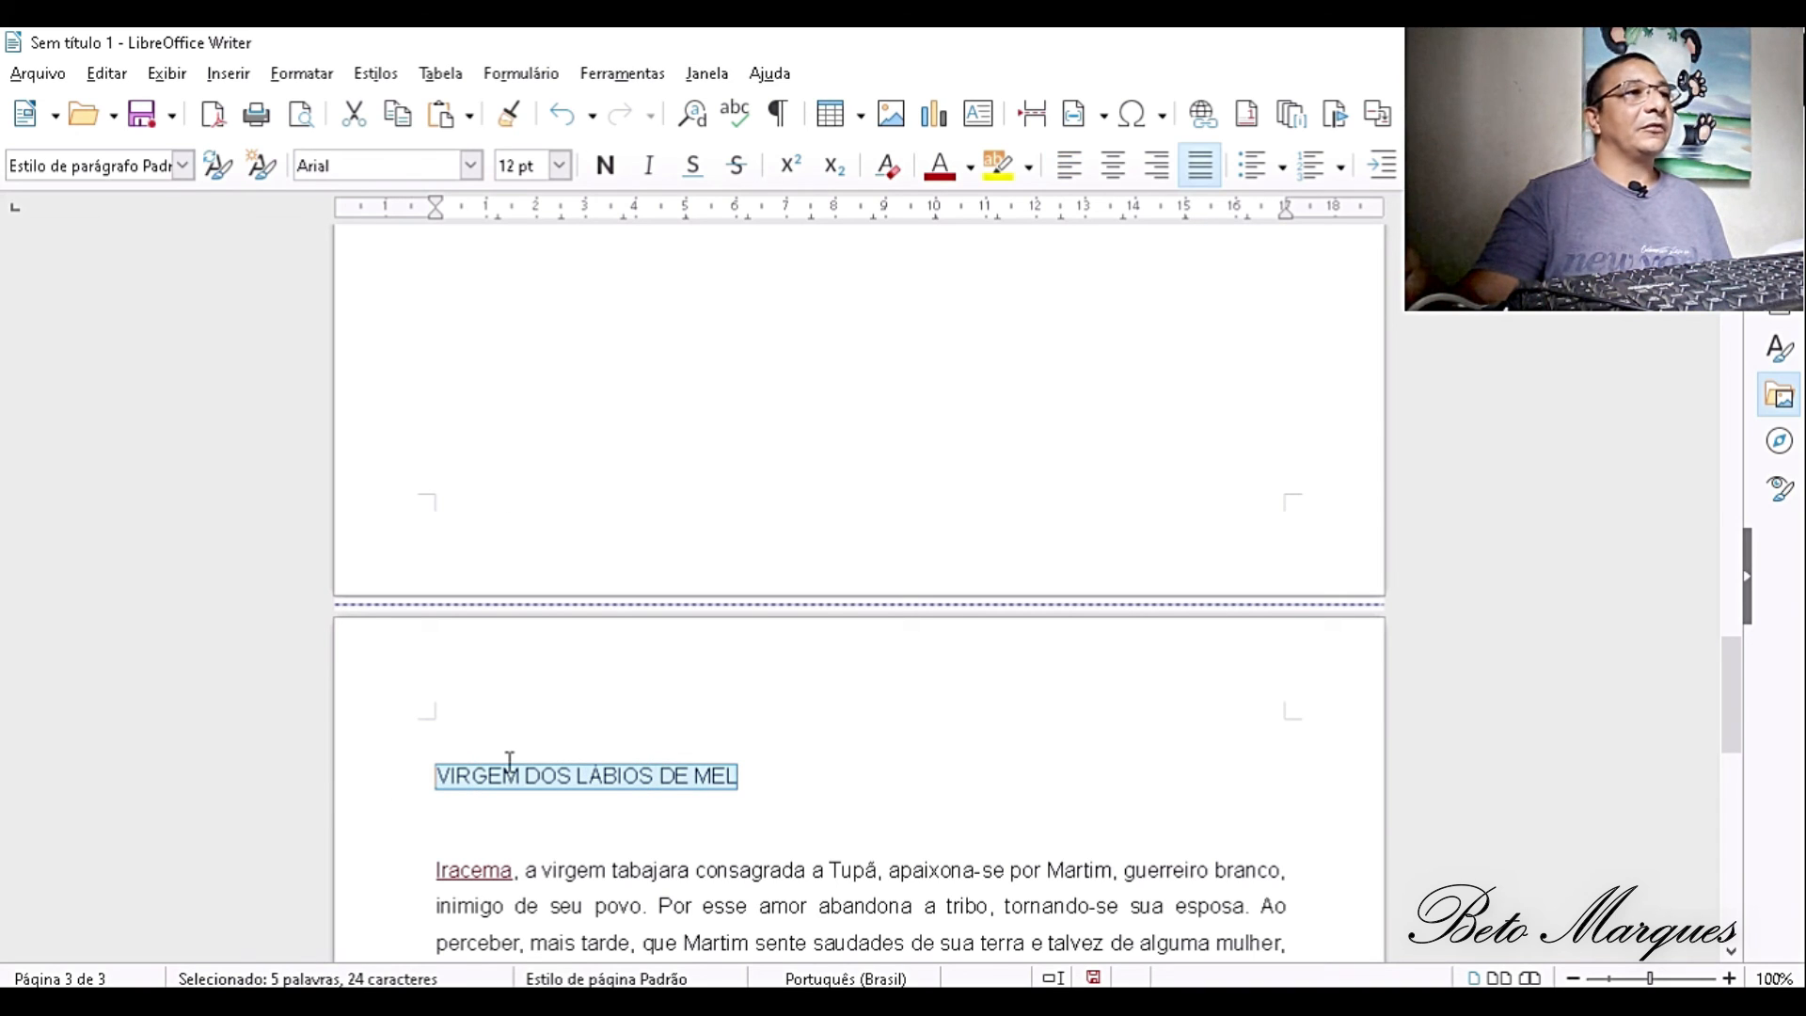
click(185, 167)
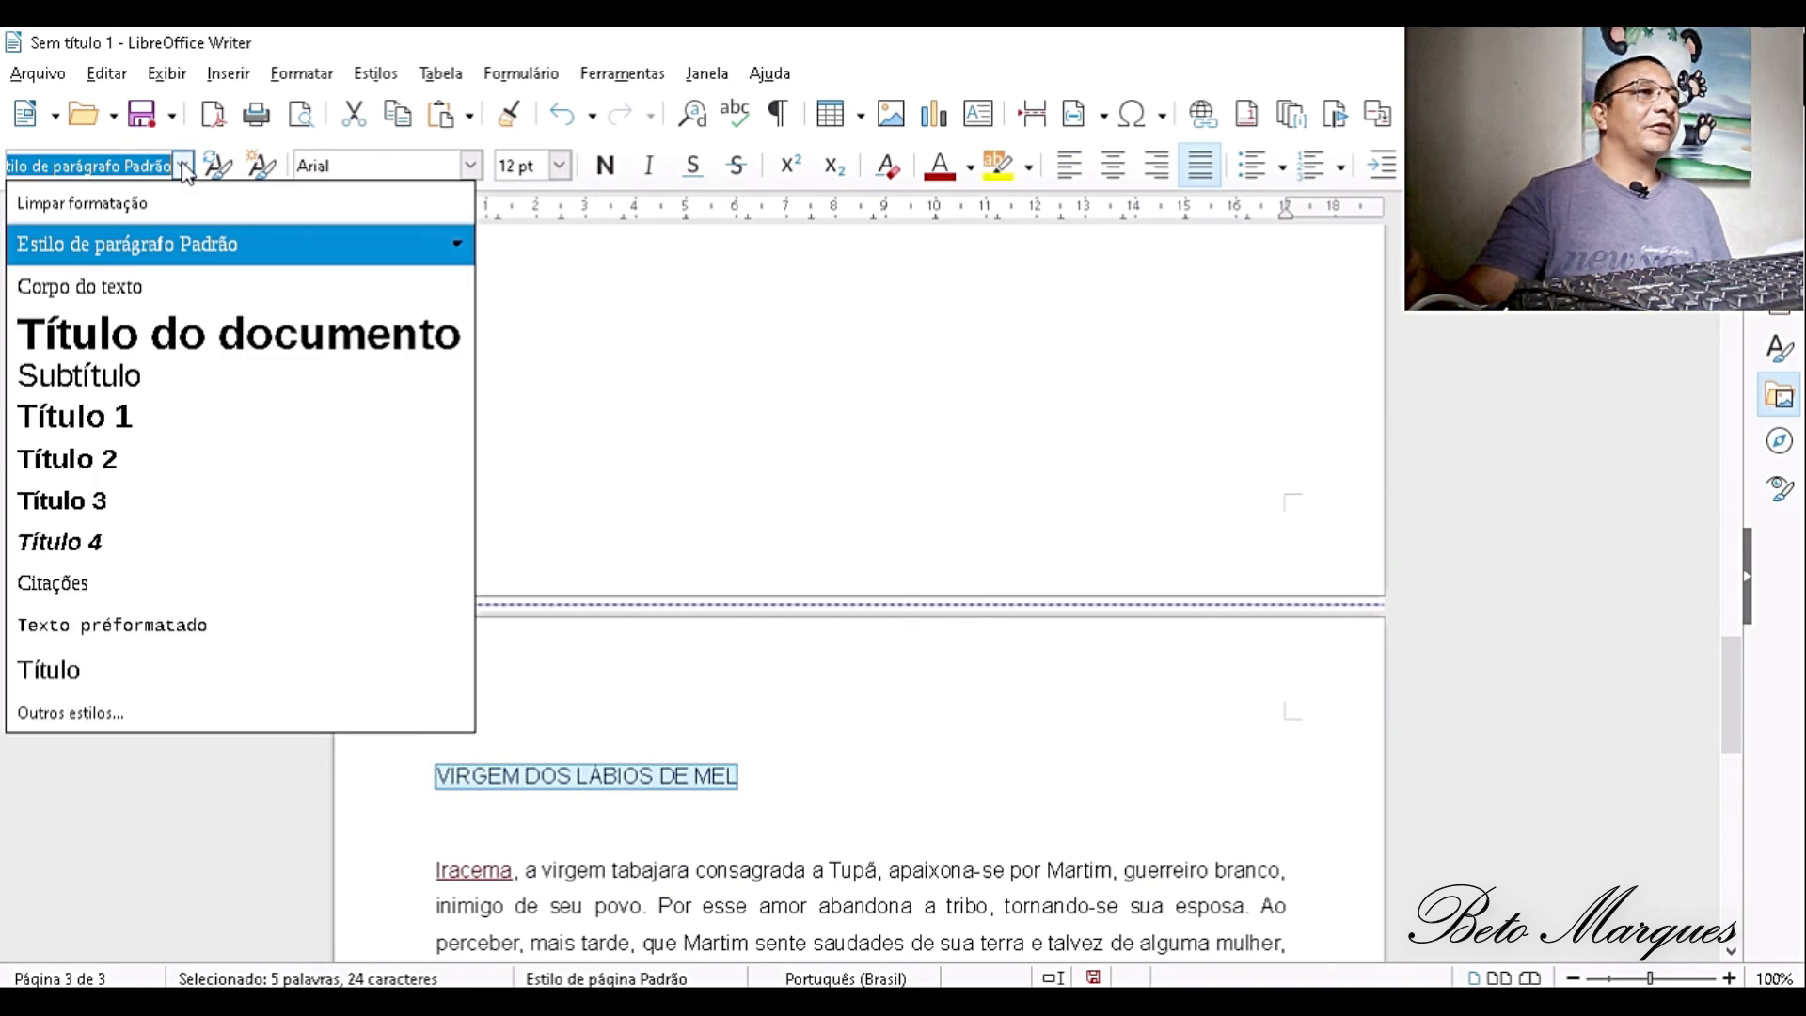
click(133, 416)
click(1052, 838)
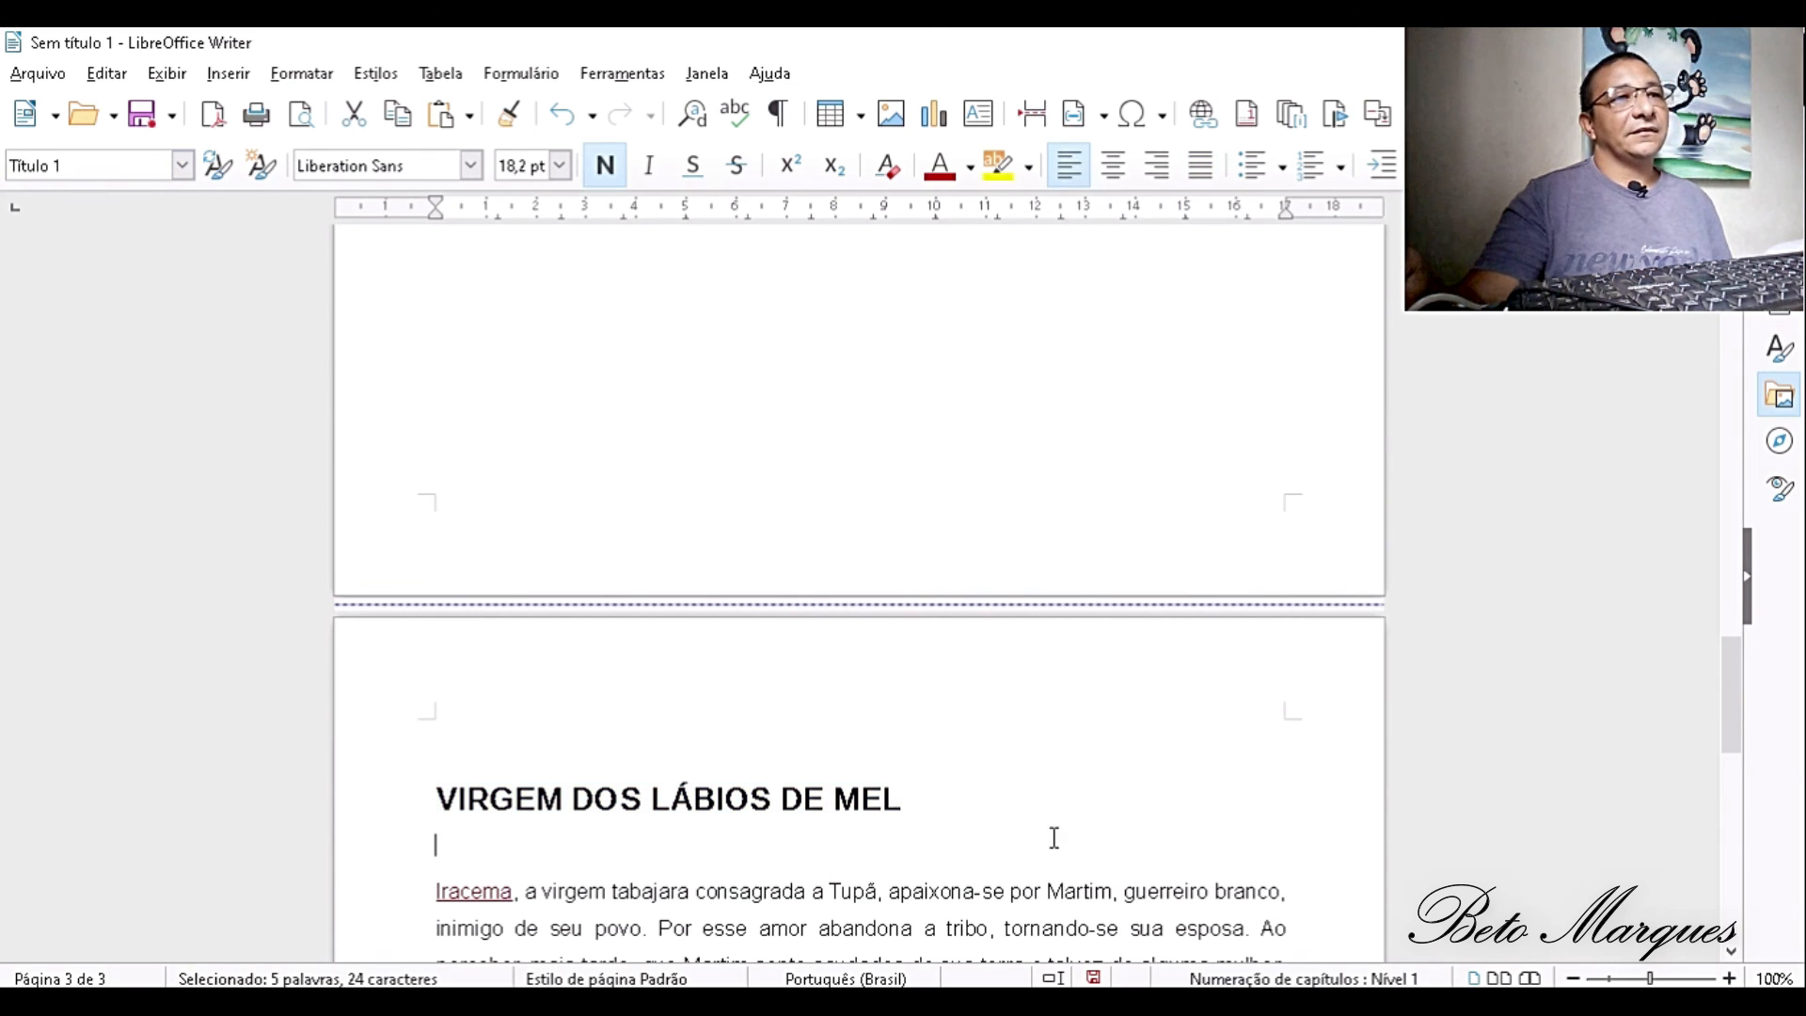
scroll(1072, 794, down, 5)
scroll(1071, 795, up, 20)
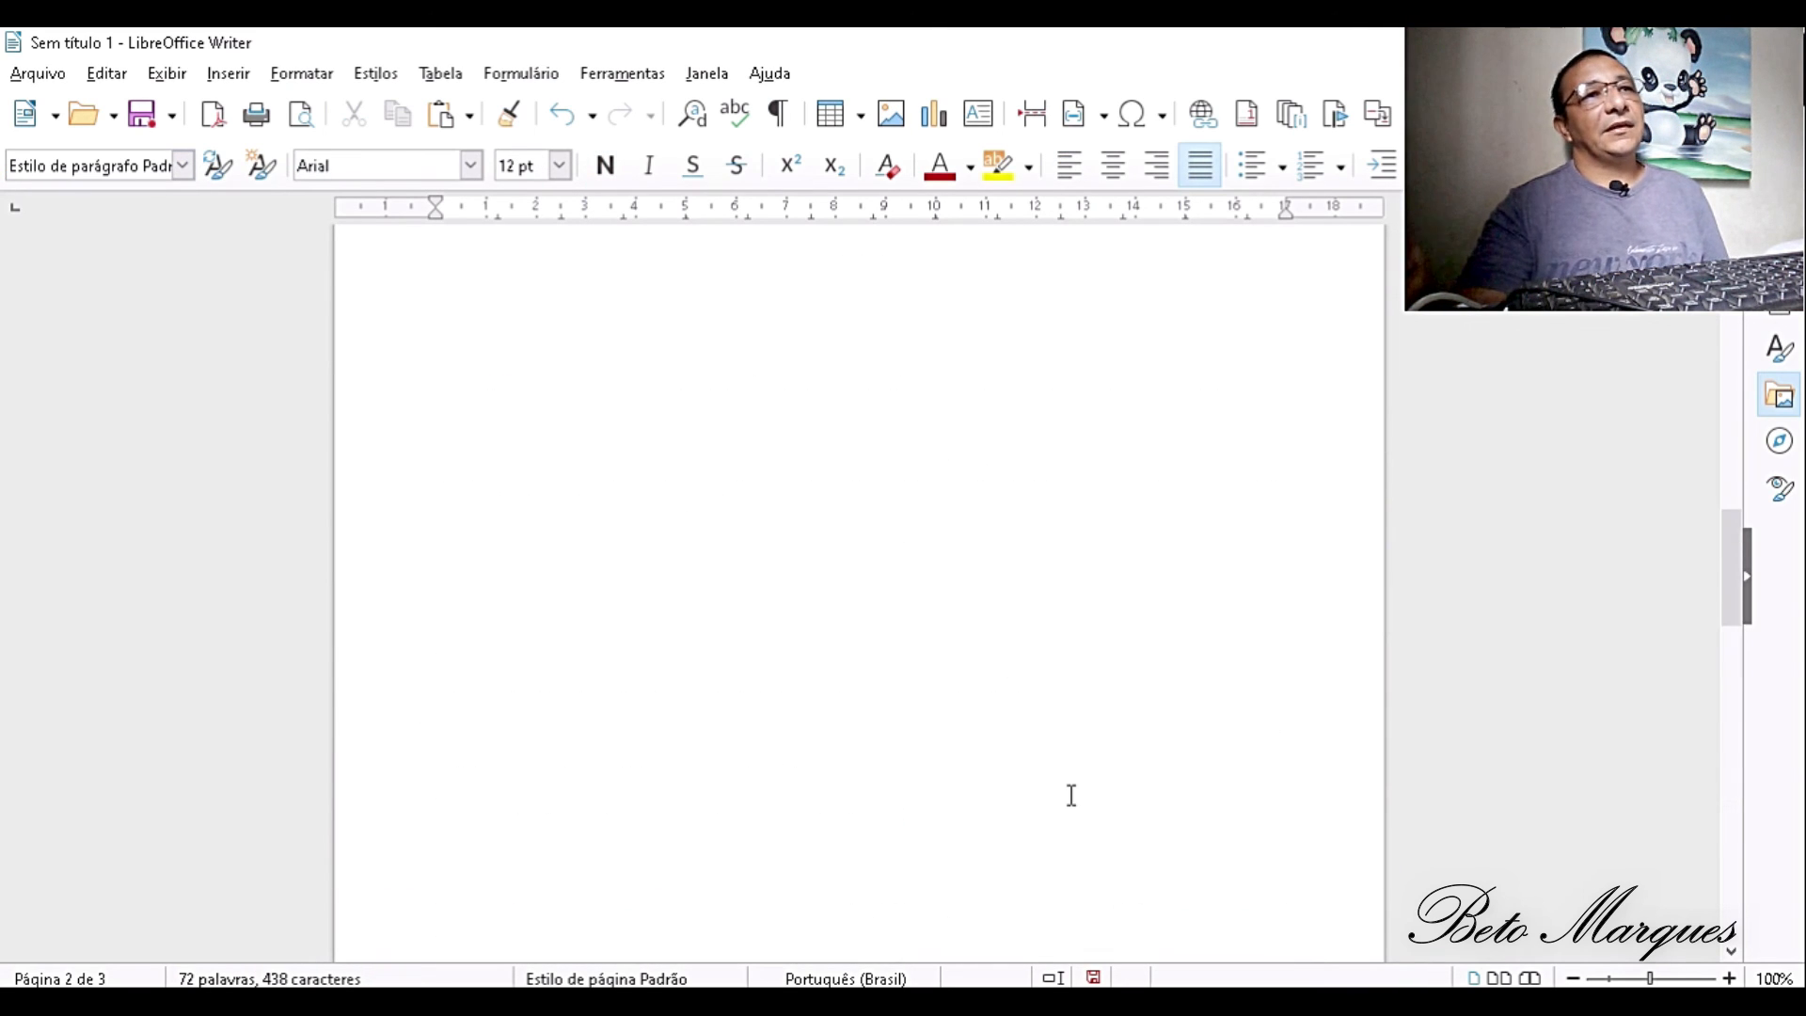
- Enter the filler text LGUYTVI7 on a new line below the IRACEMA heading and erase it again
click(399, 461)
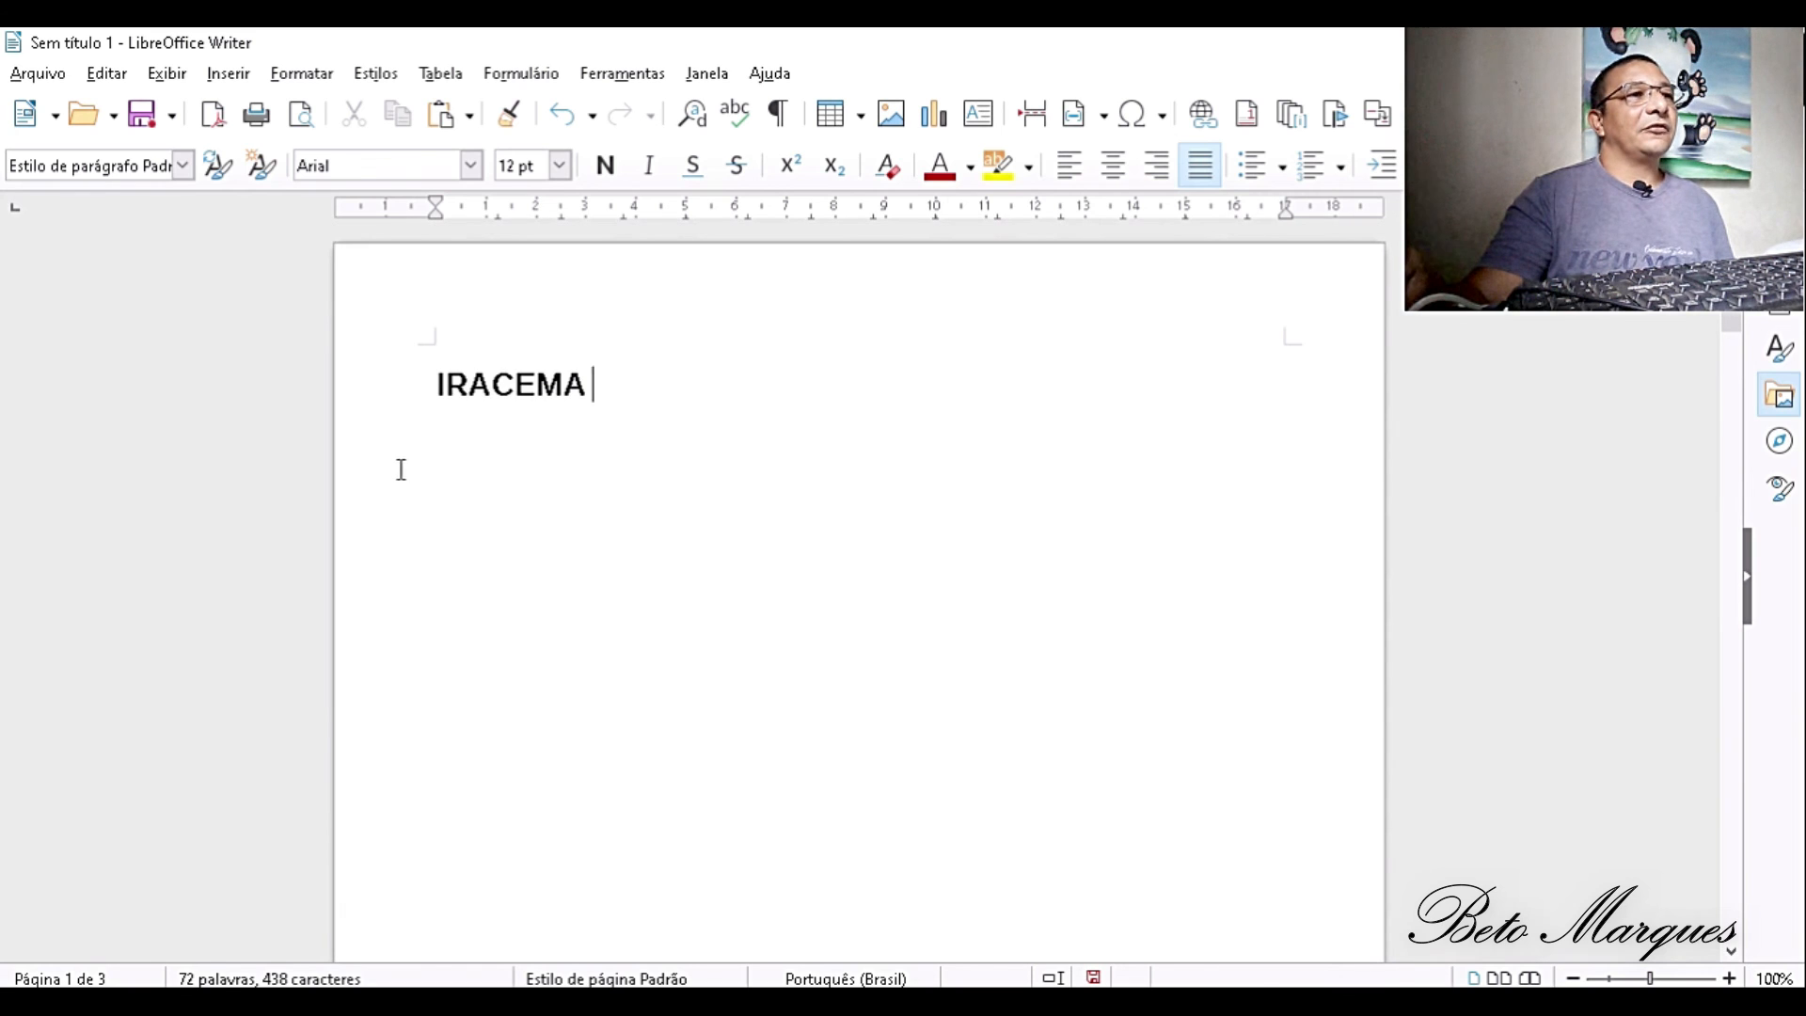
key(Return)
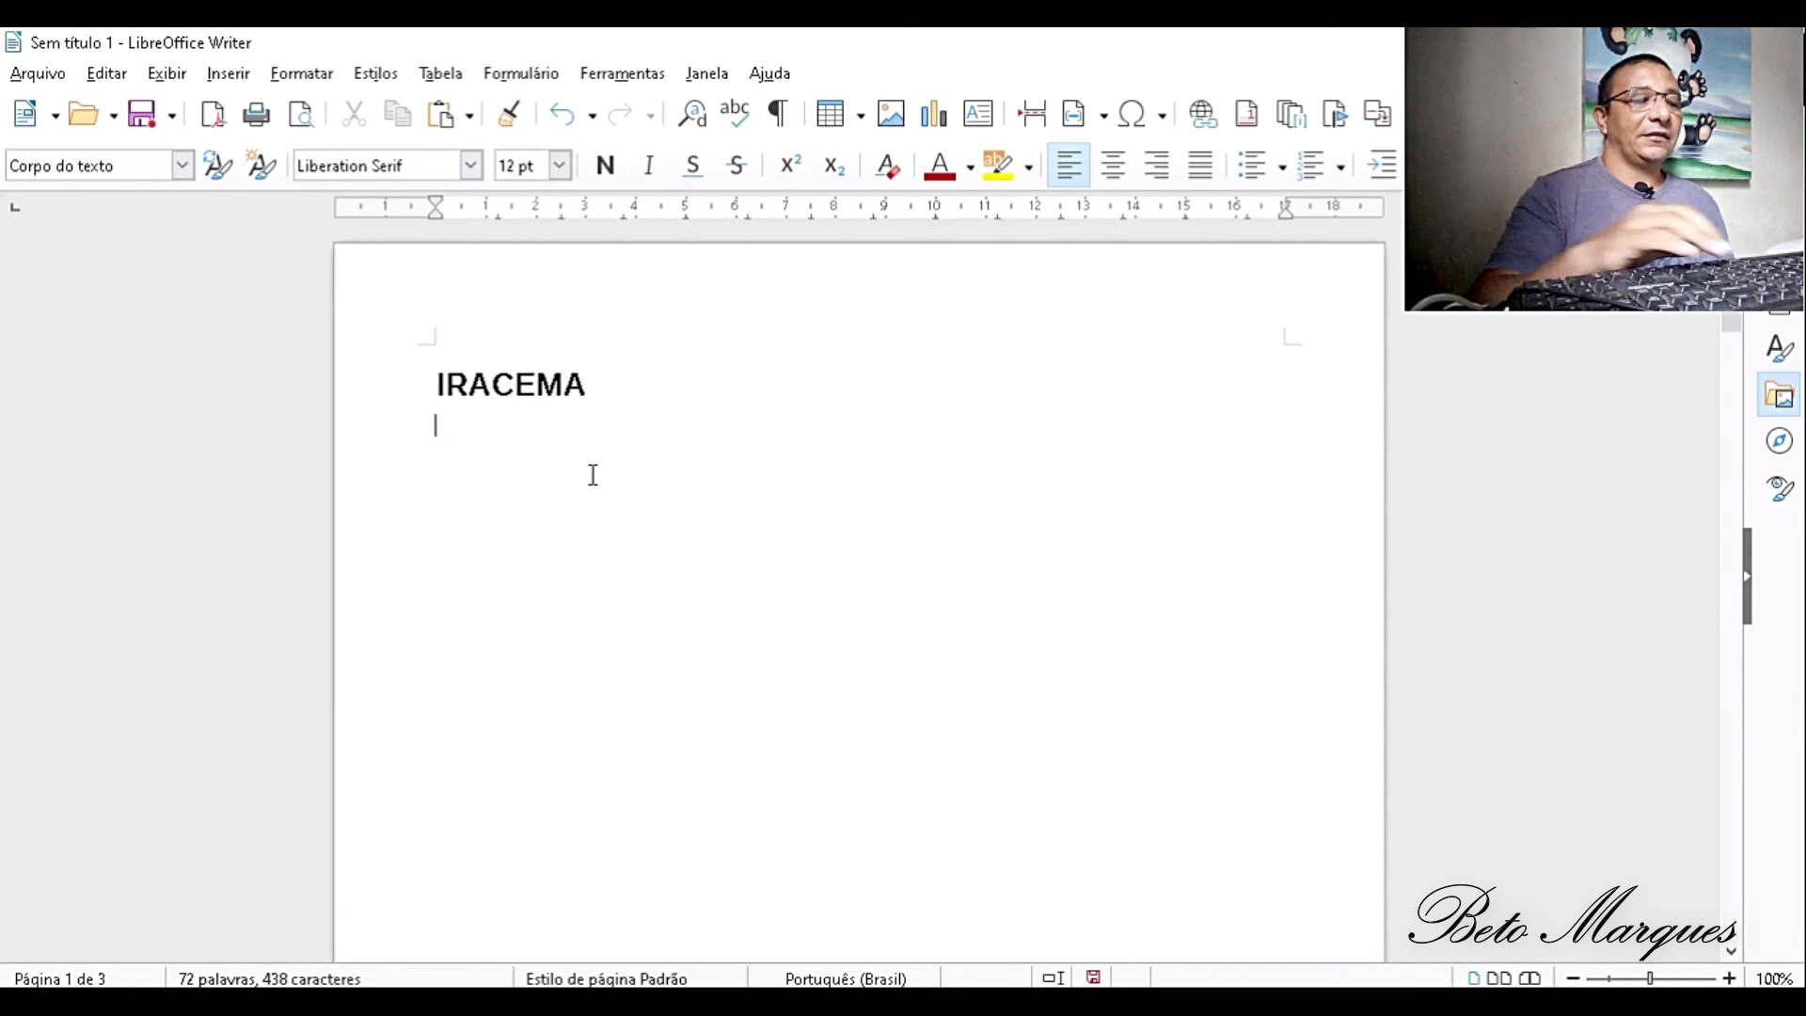
text(LGUYTVI7)
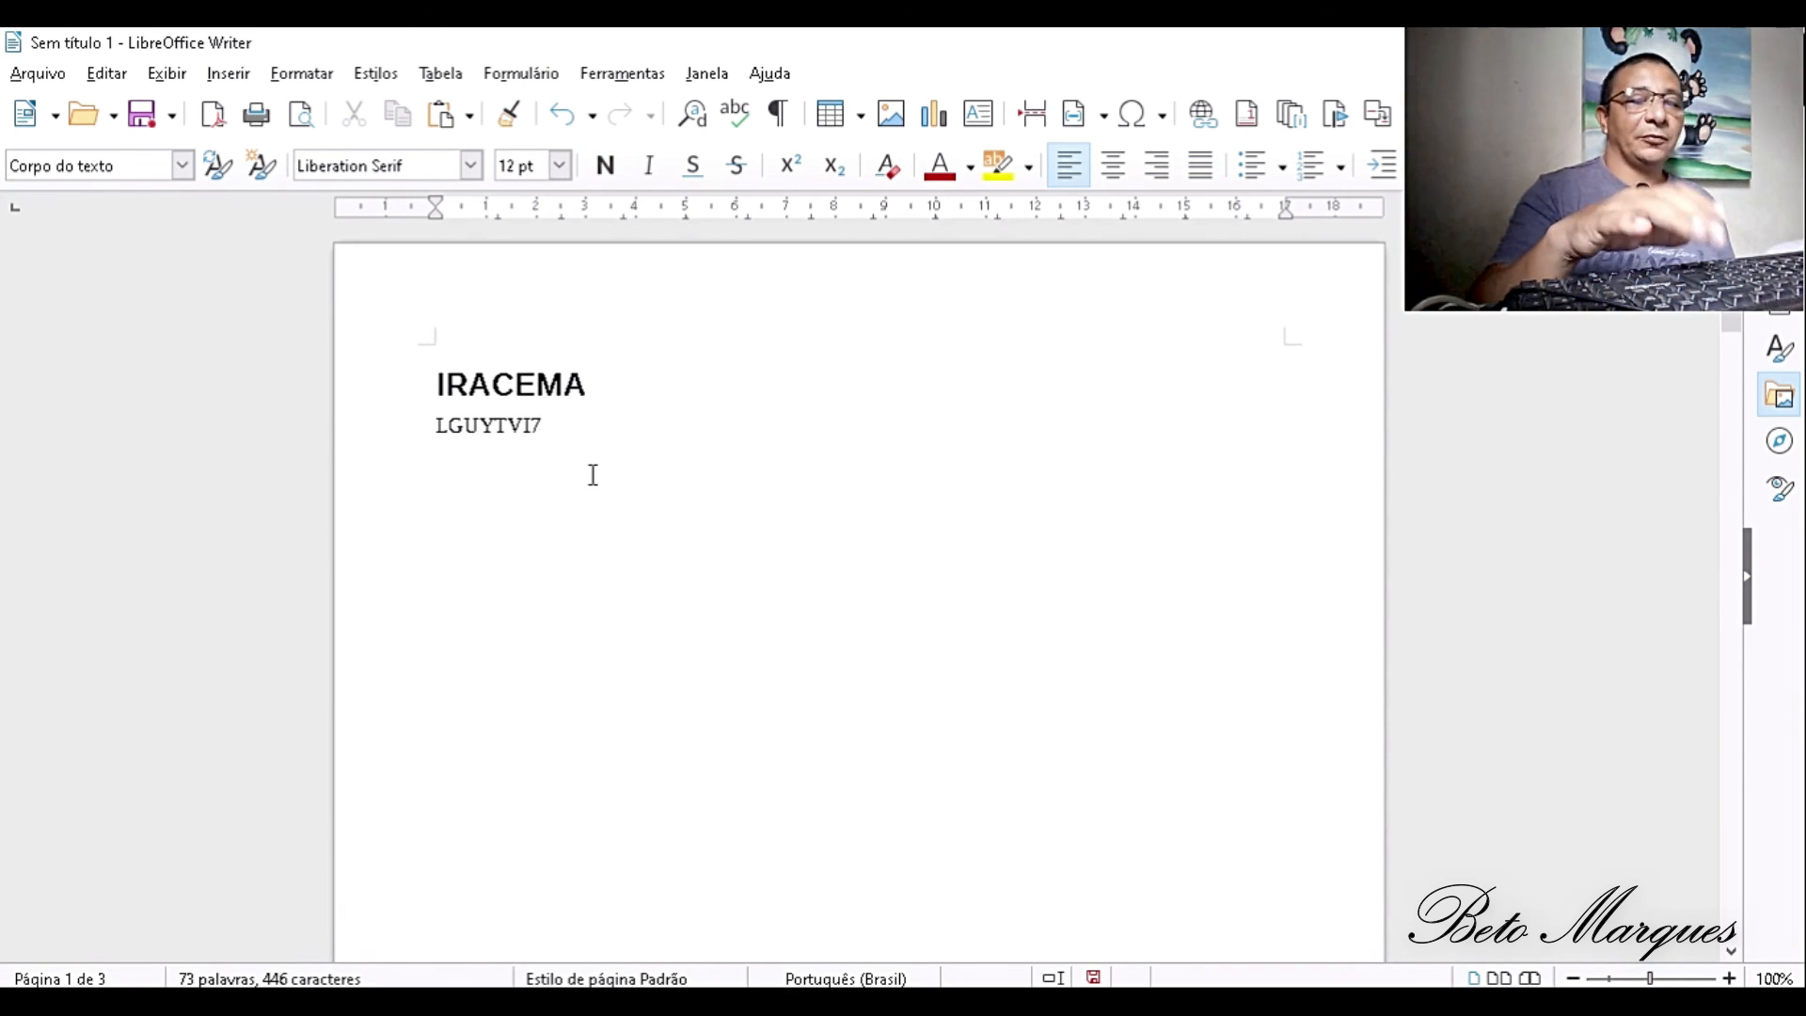
key(BackSpace)
key(BackSpace)
key(BackSpace)
key(BackSpace)
key(BackSpace)
key(BackSpace)
key(BackSpace)
key(BackSpace)
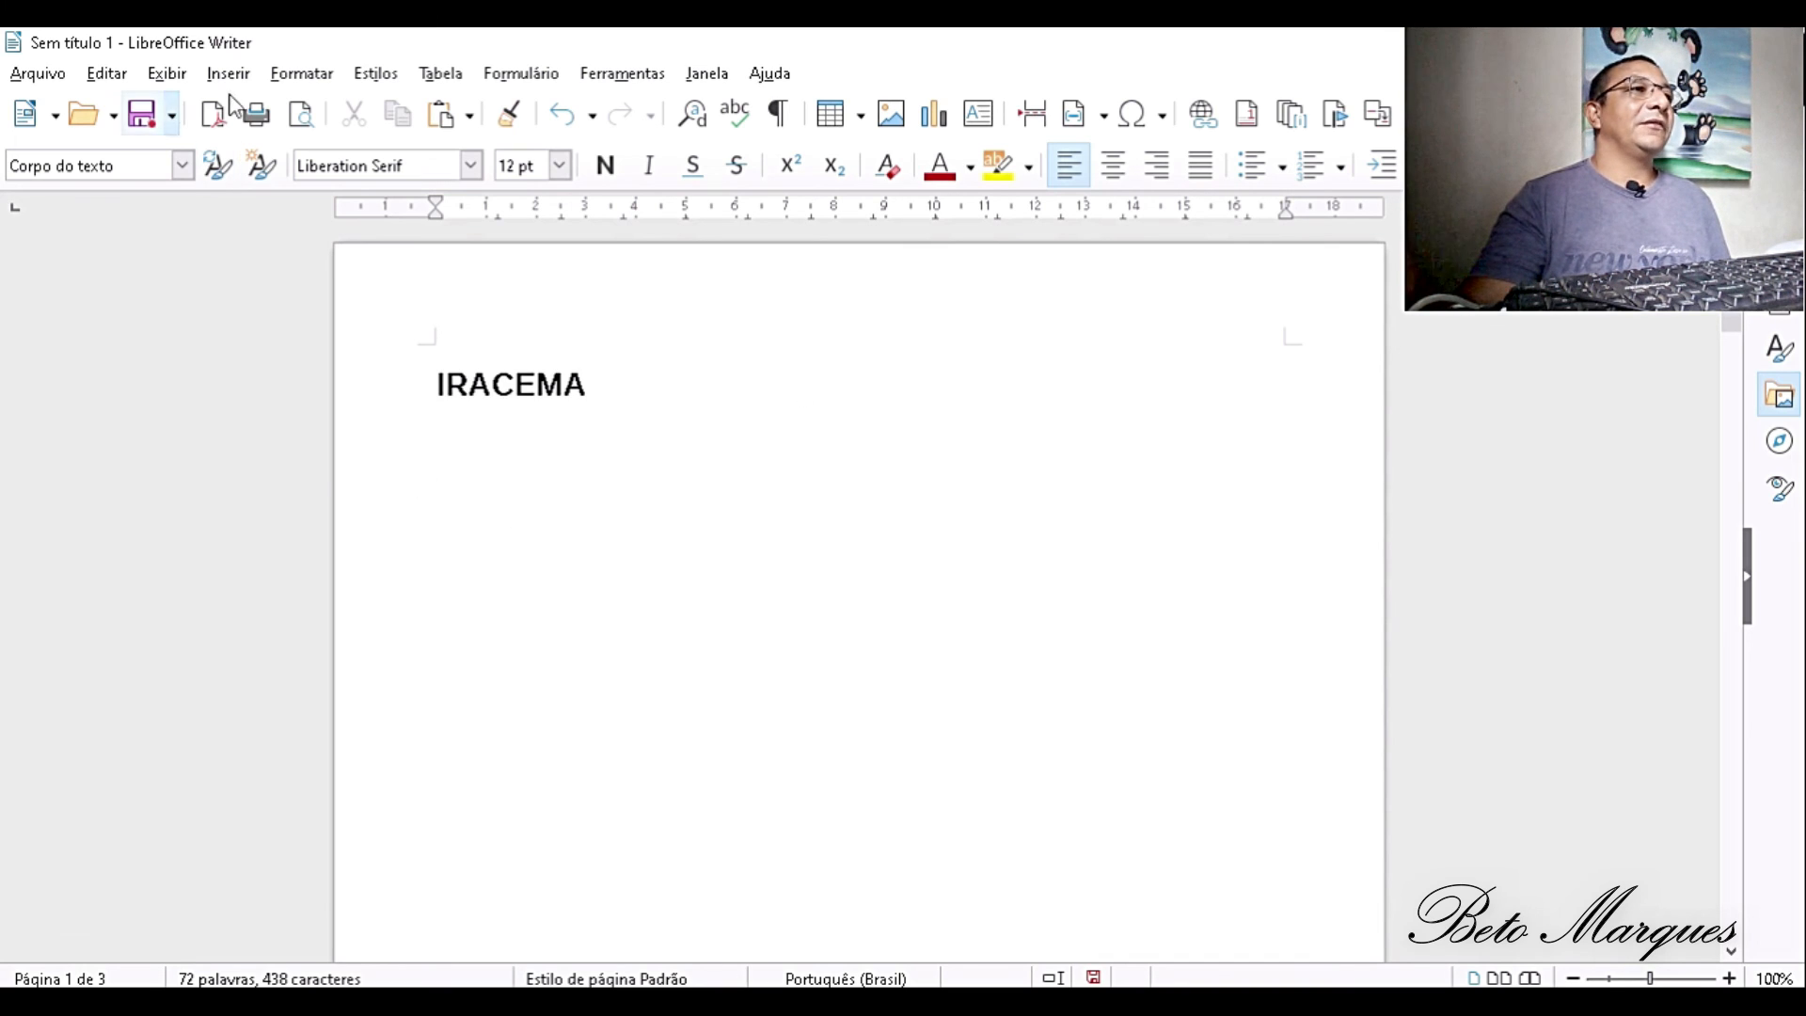
- Add an empty line above the IRACEMA heading and open the settings for inserting a table of contents there
click(419, 380)
key(Return)
key(Up)
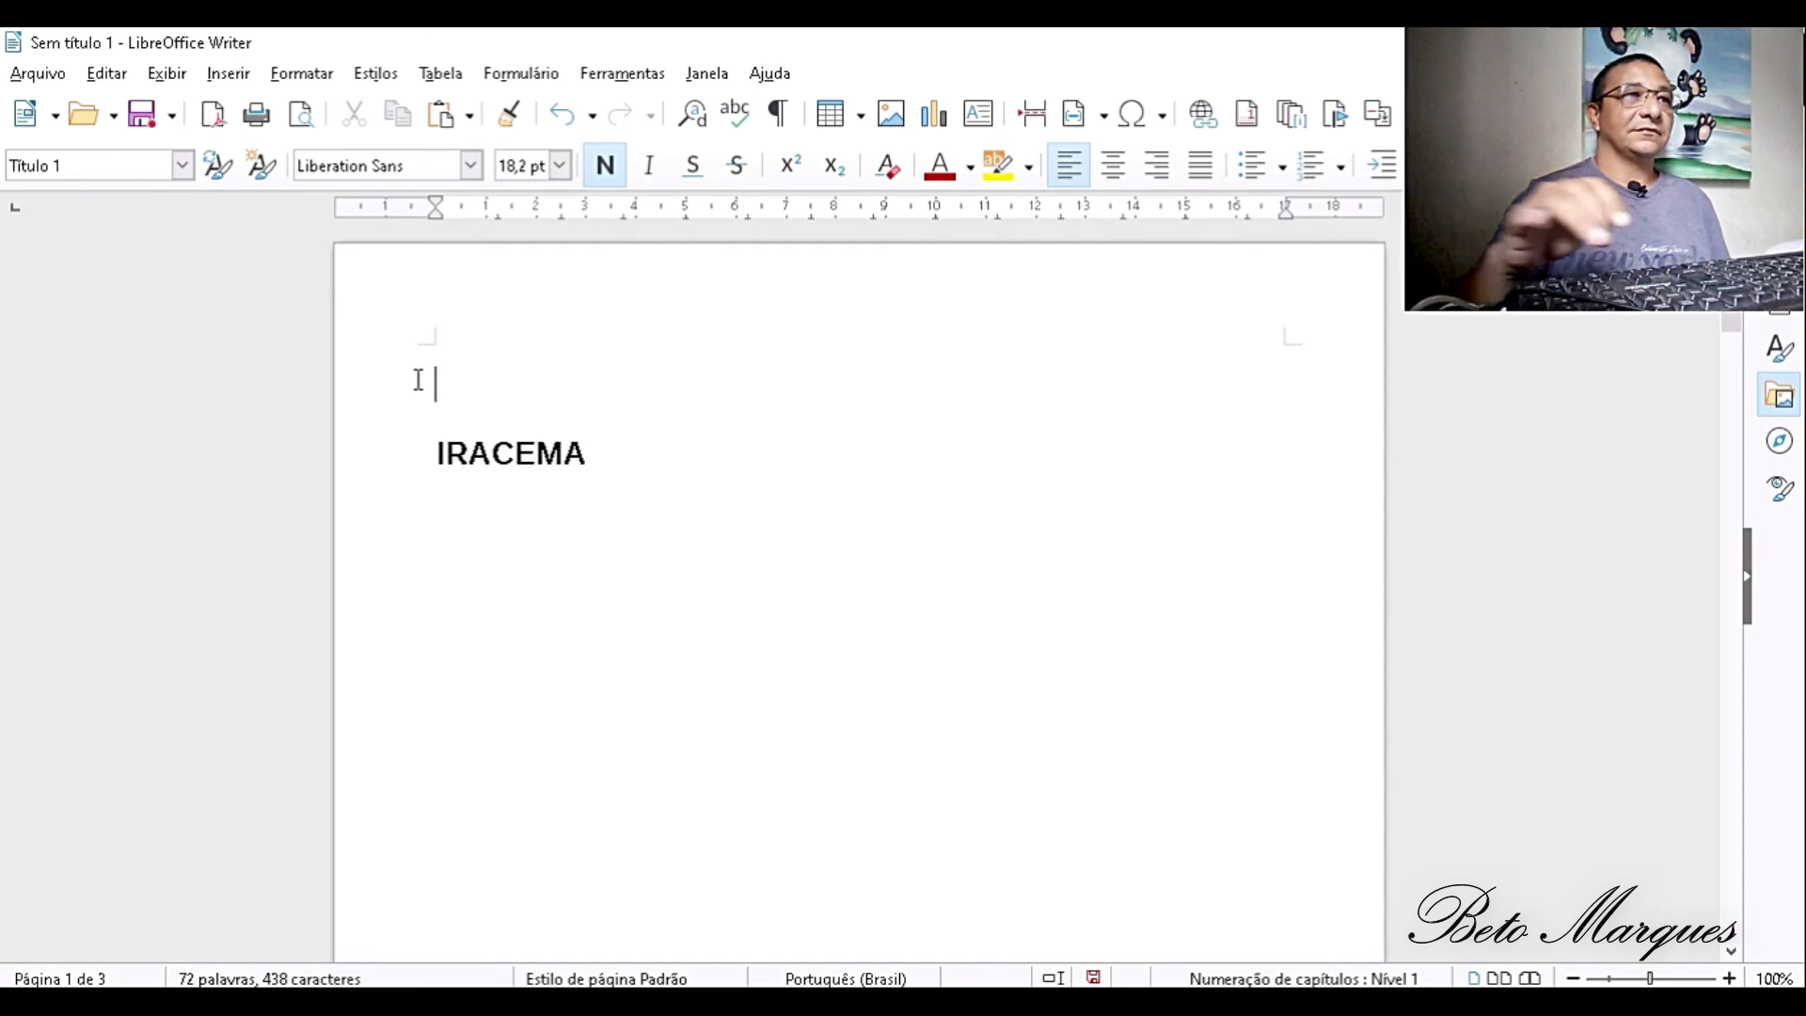
click(218, 79)
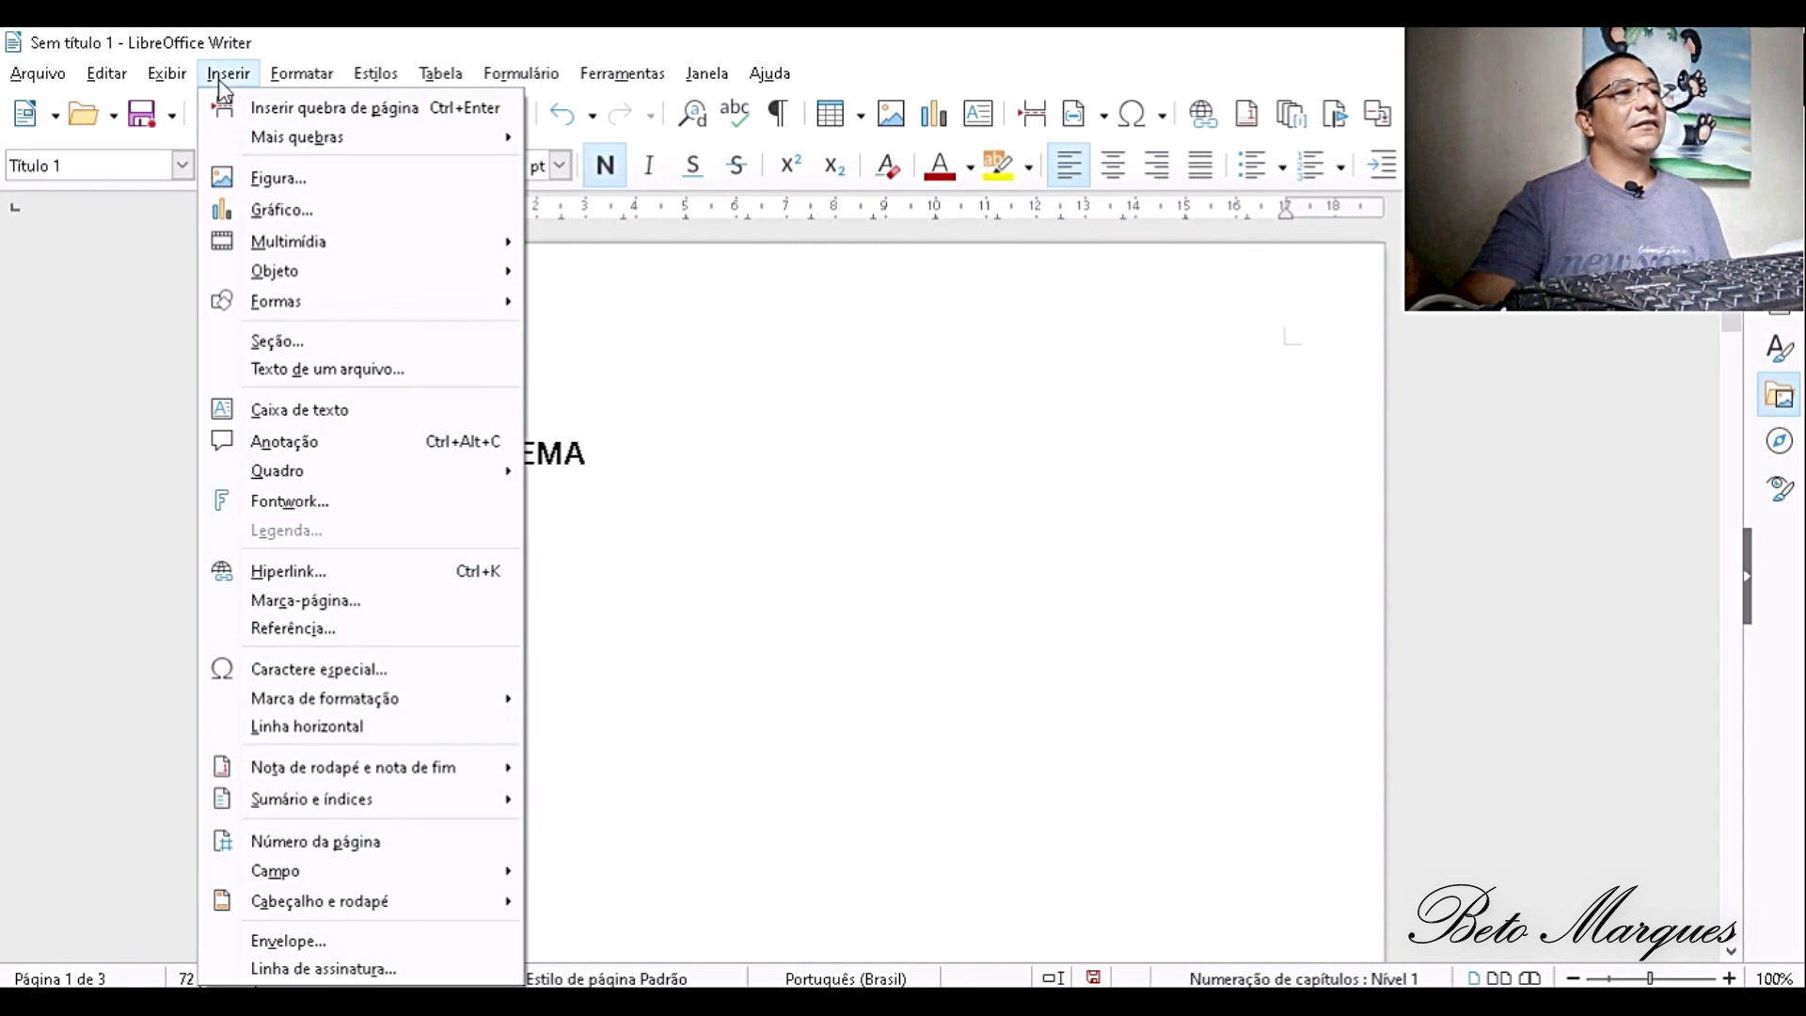
mouse_move(381, 794)
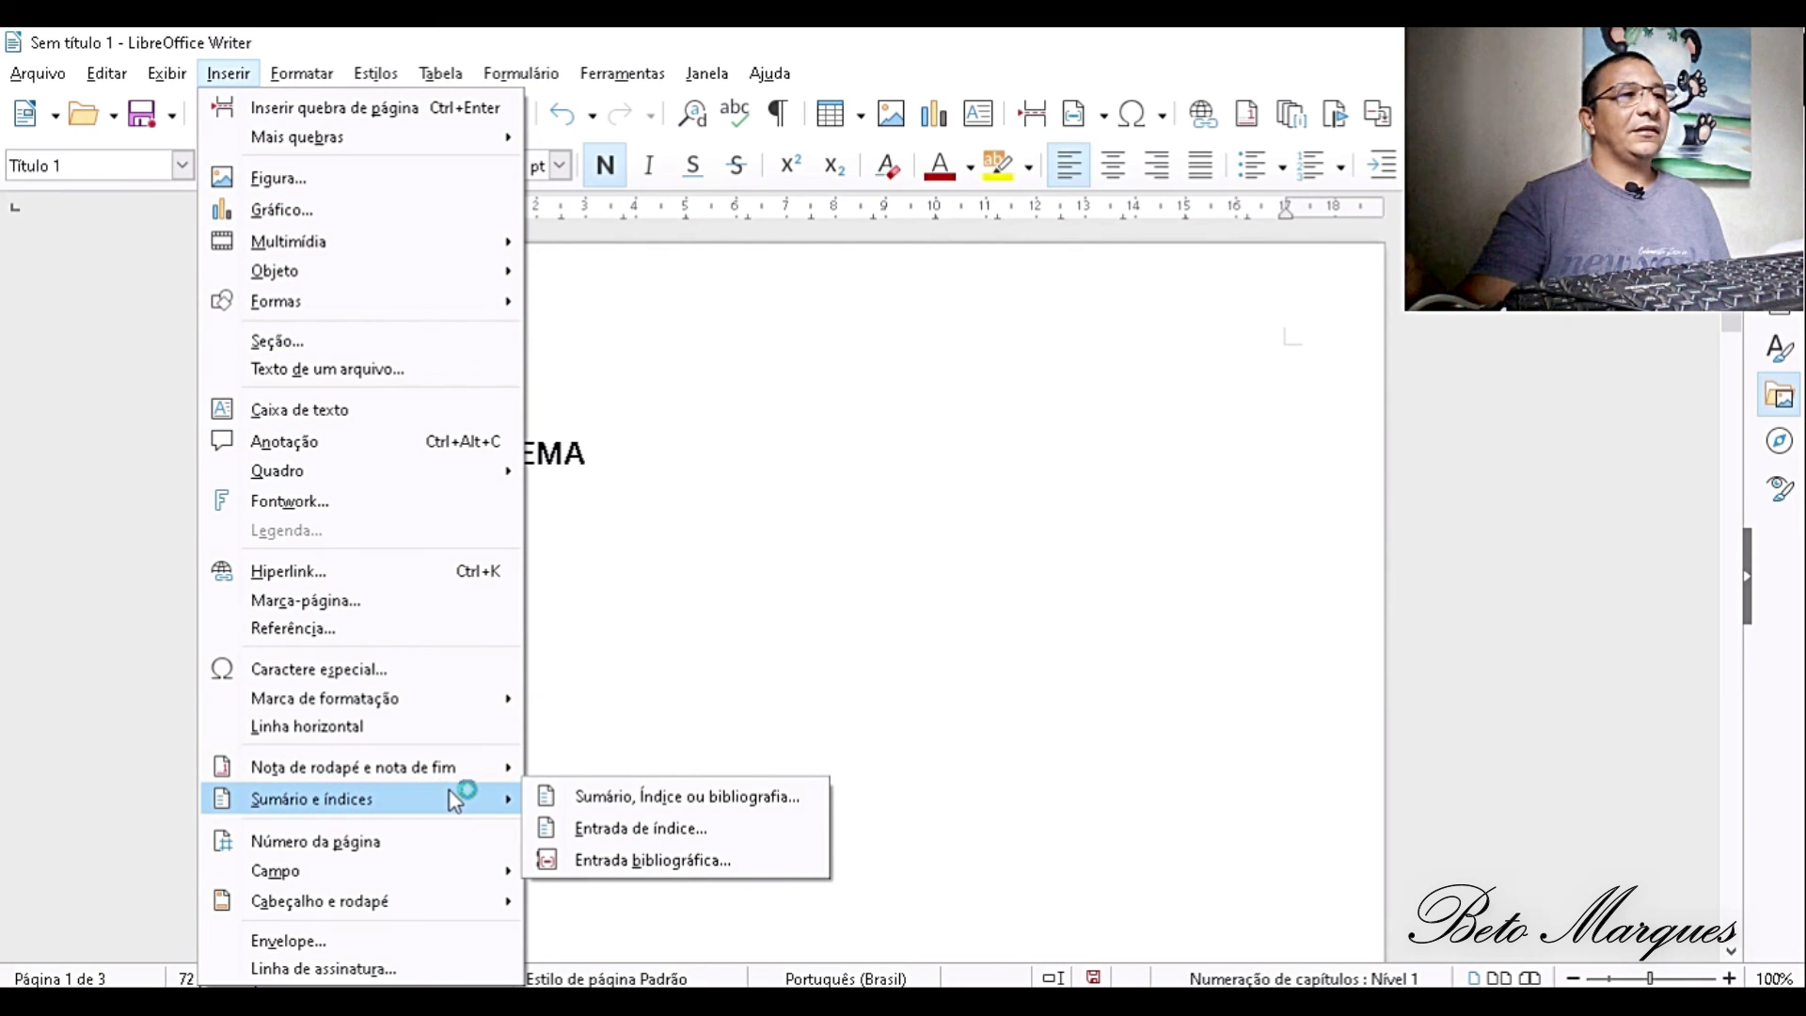
click(585, 797)
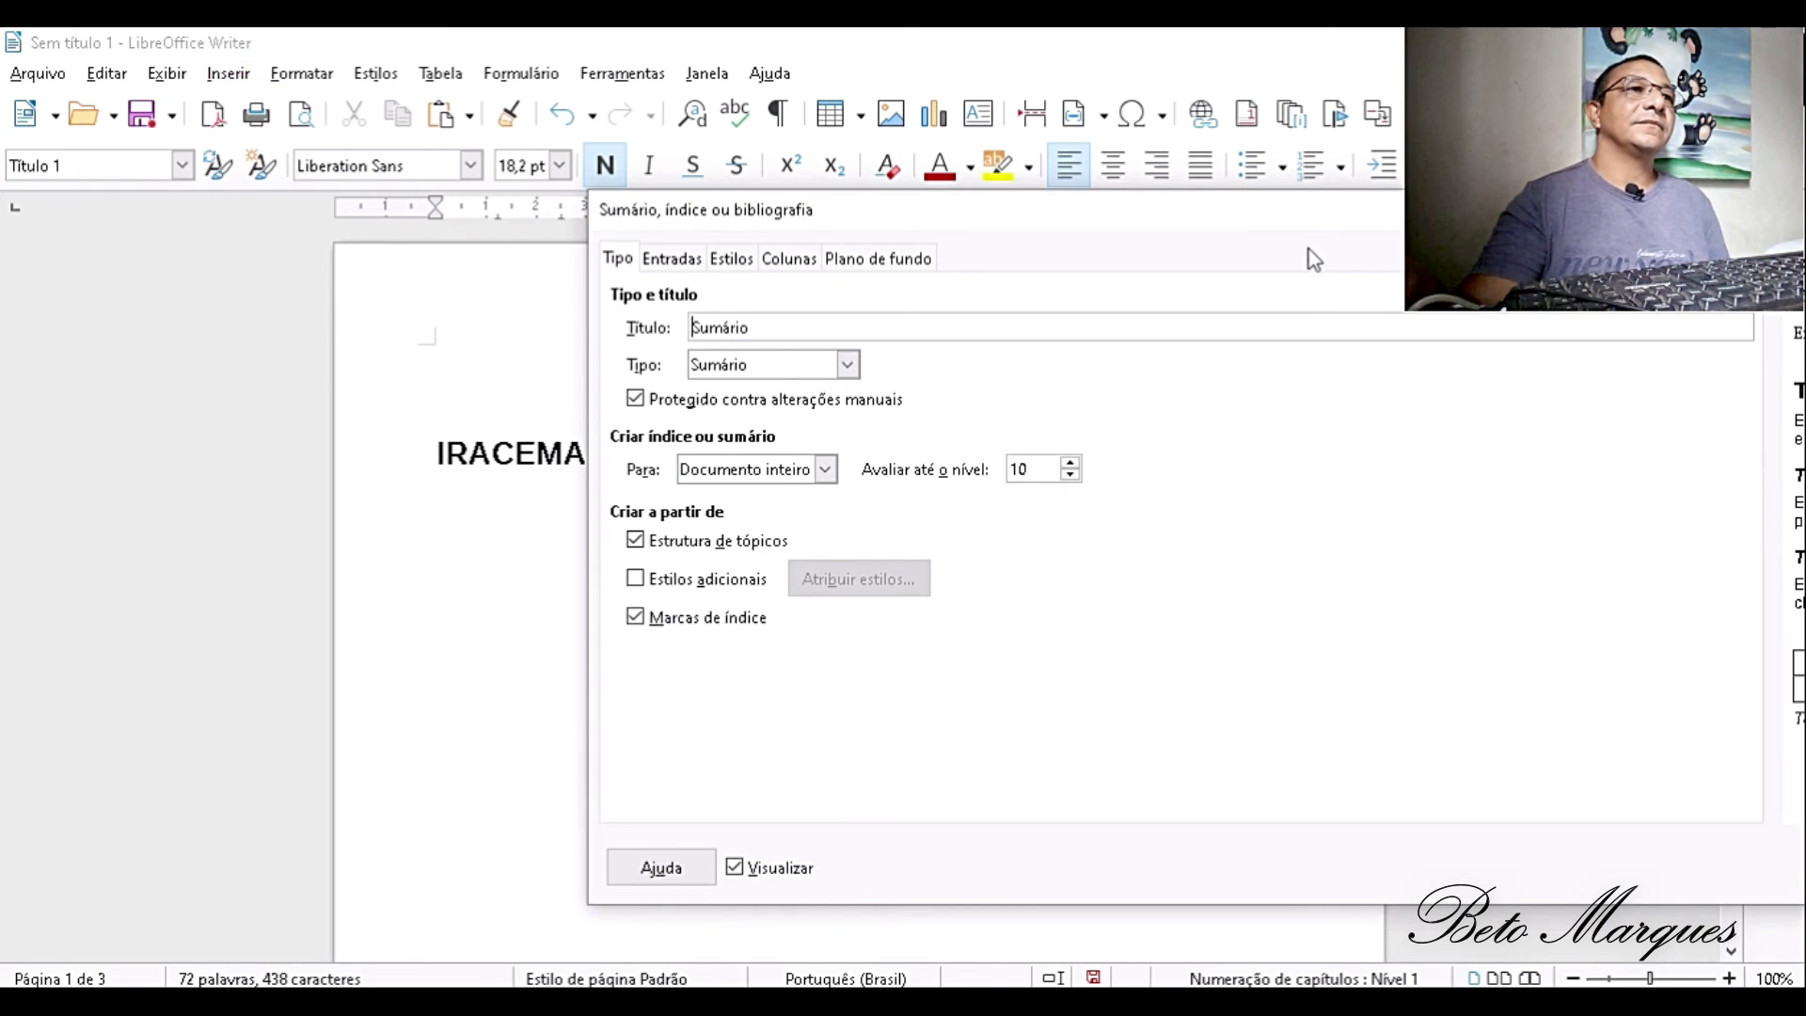
drag(1320, 201, 815, 185)
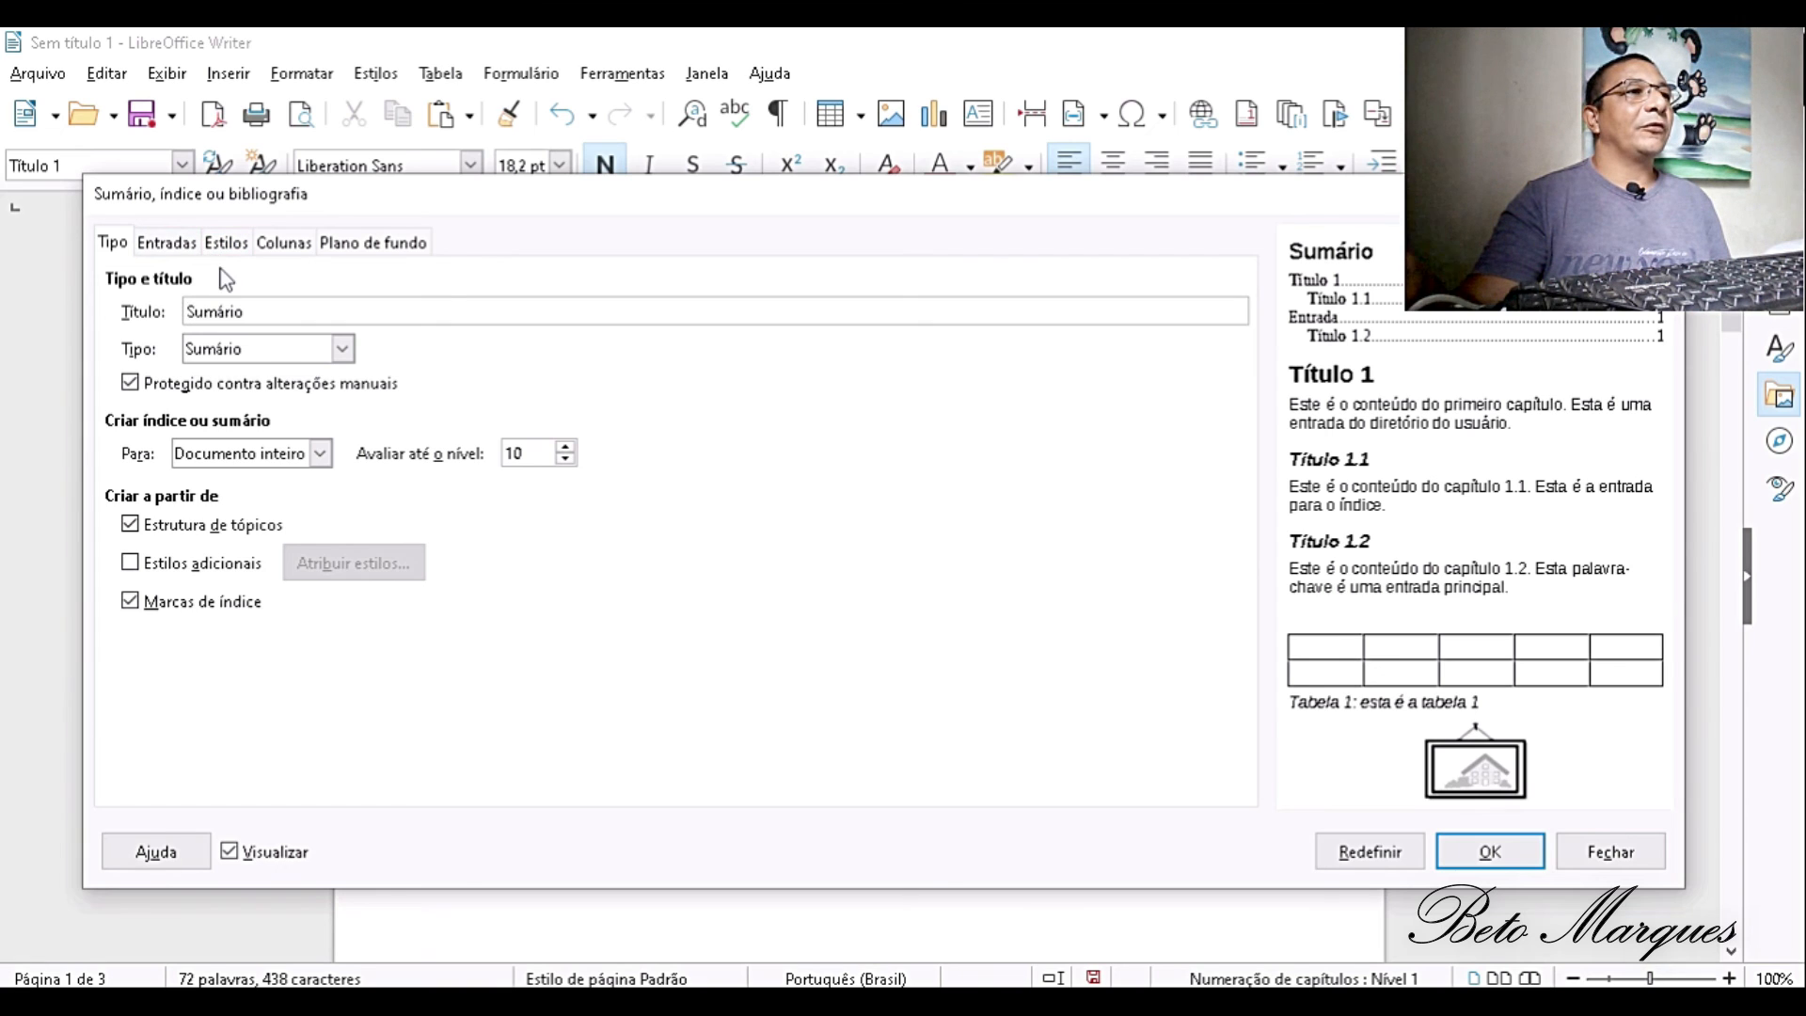
- Review the entries, styles, columns and background settings of the table of contents
click(165, 246)
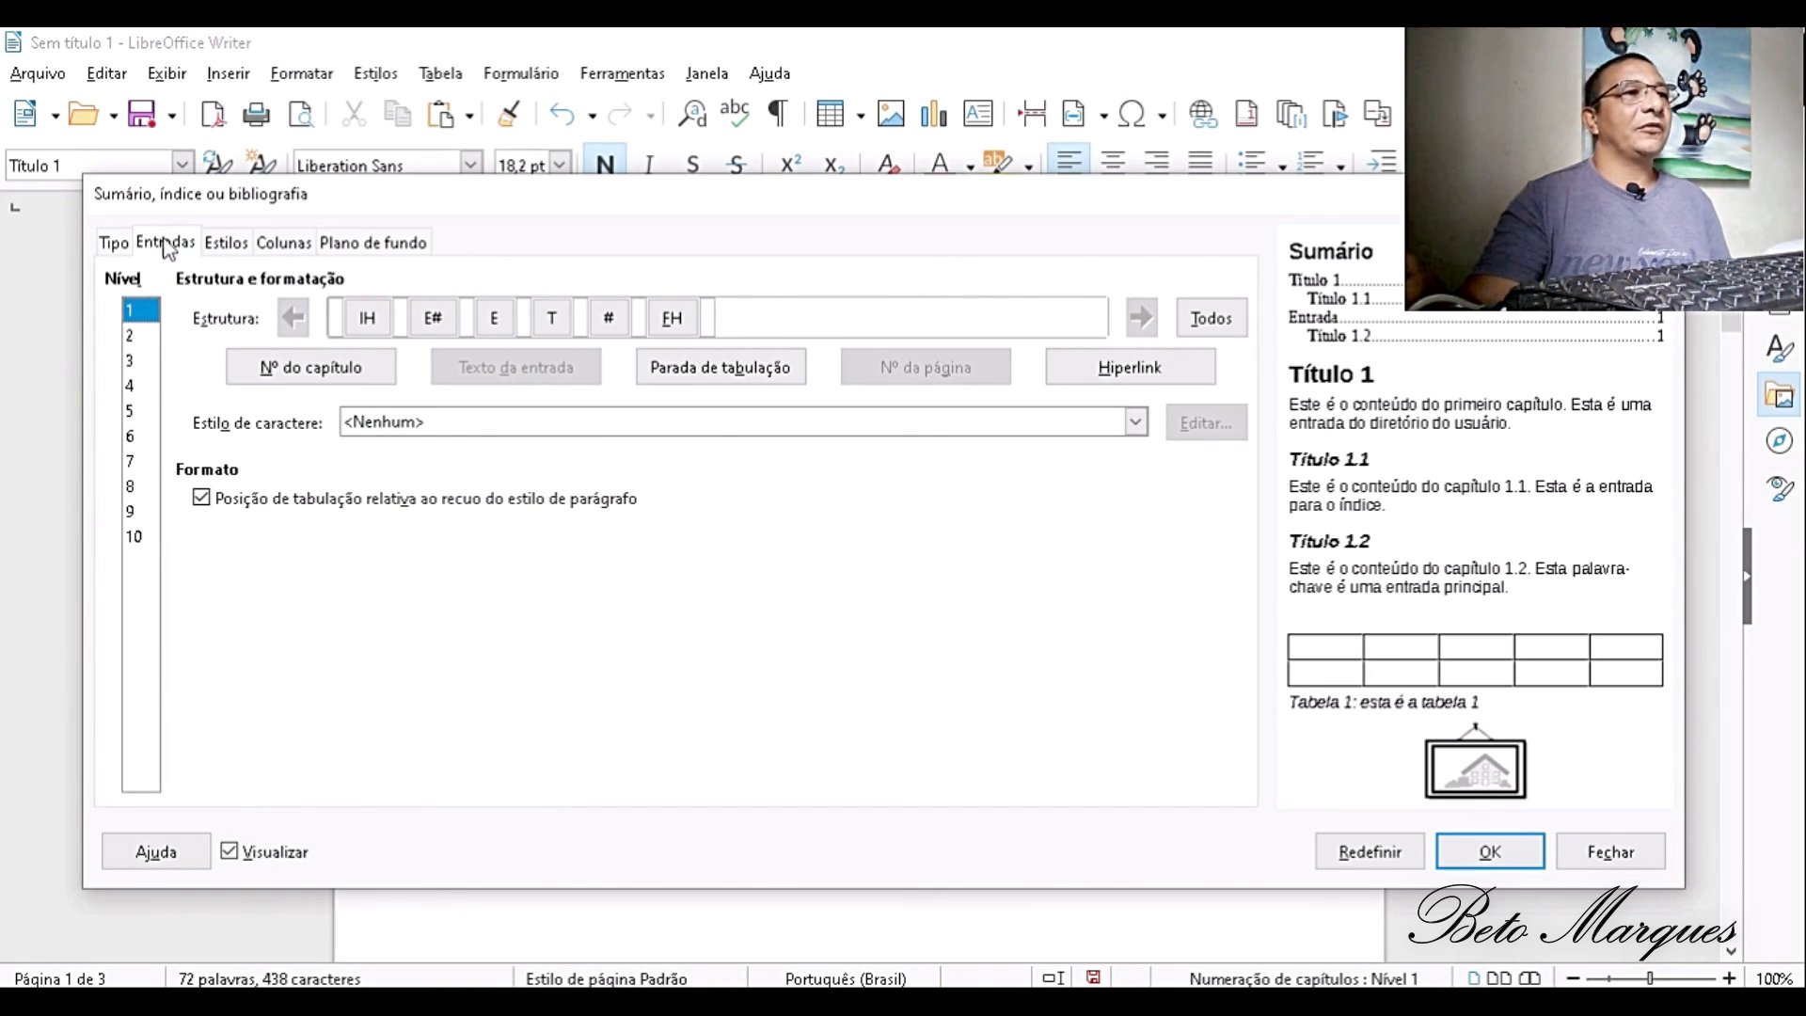
click(226, 245)
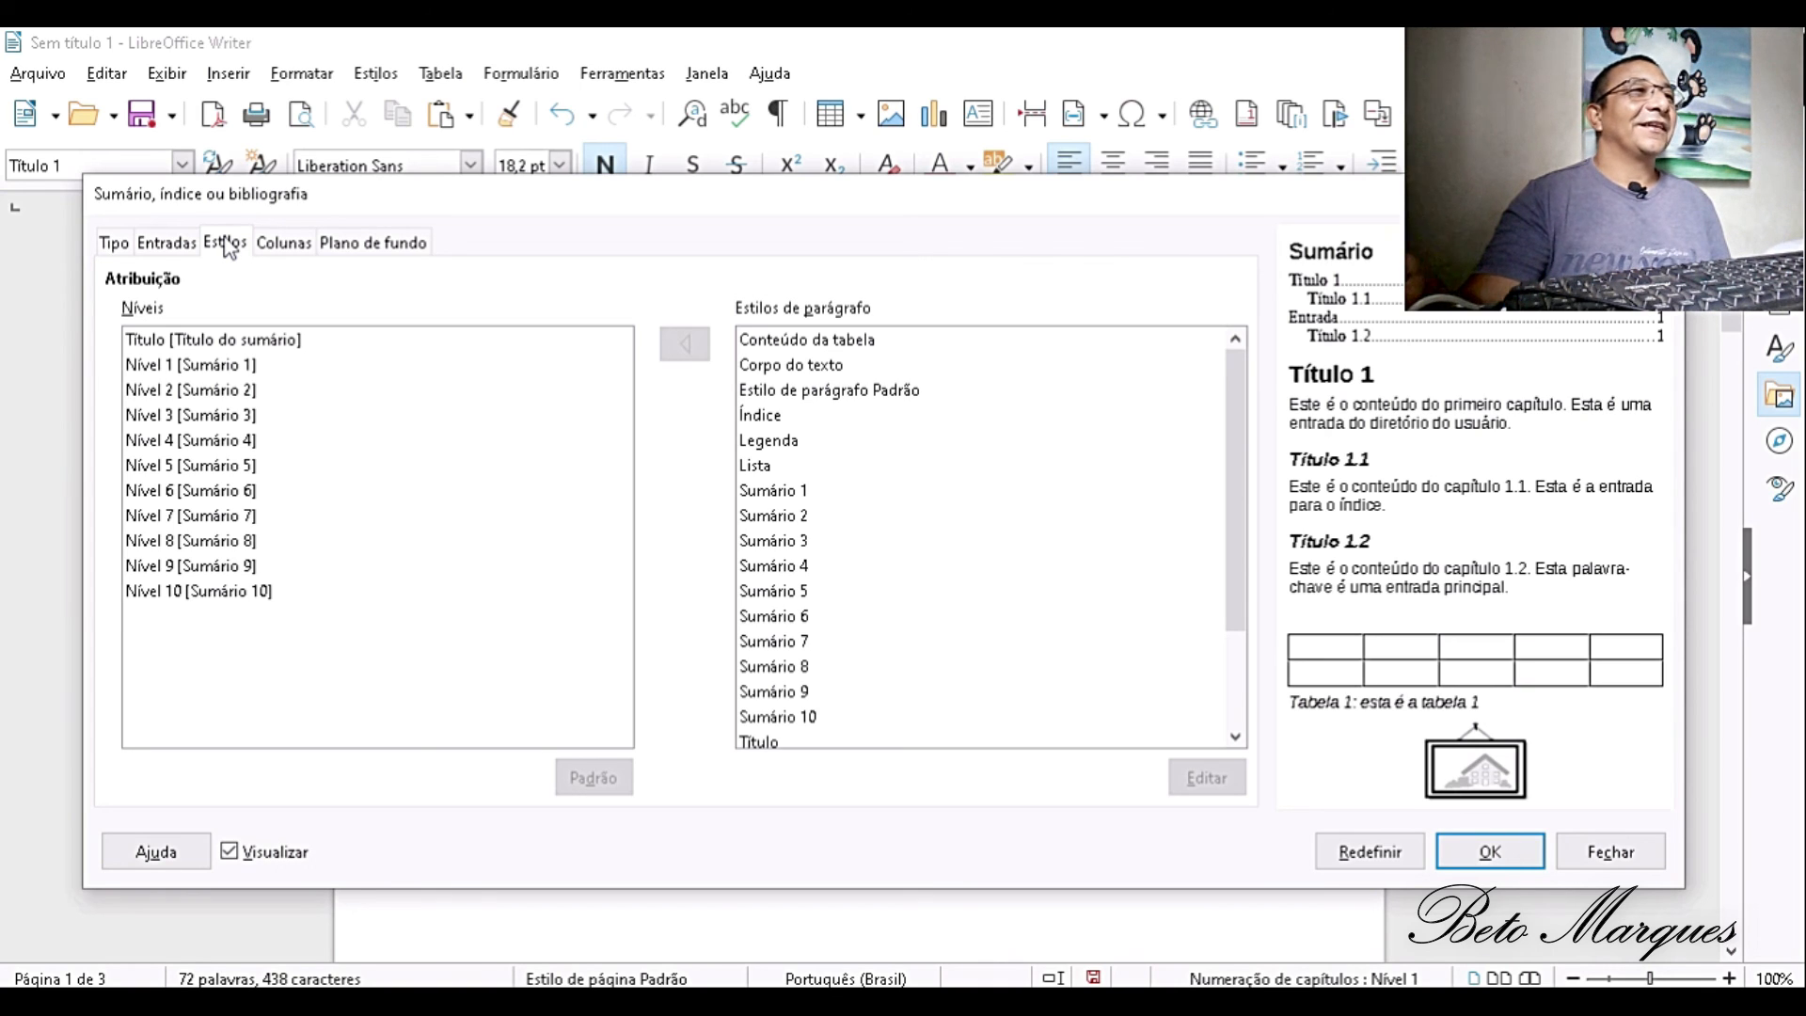
click(280, 247)
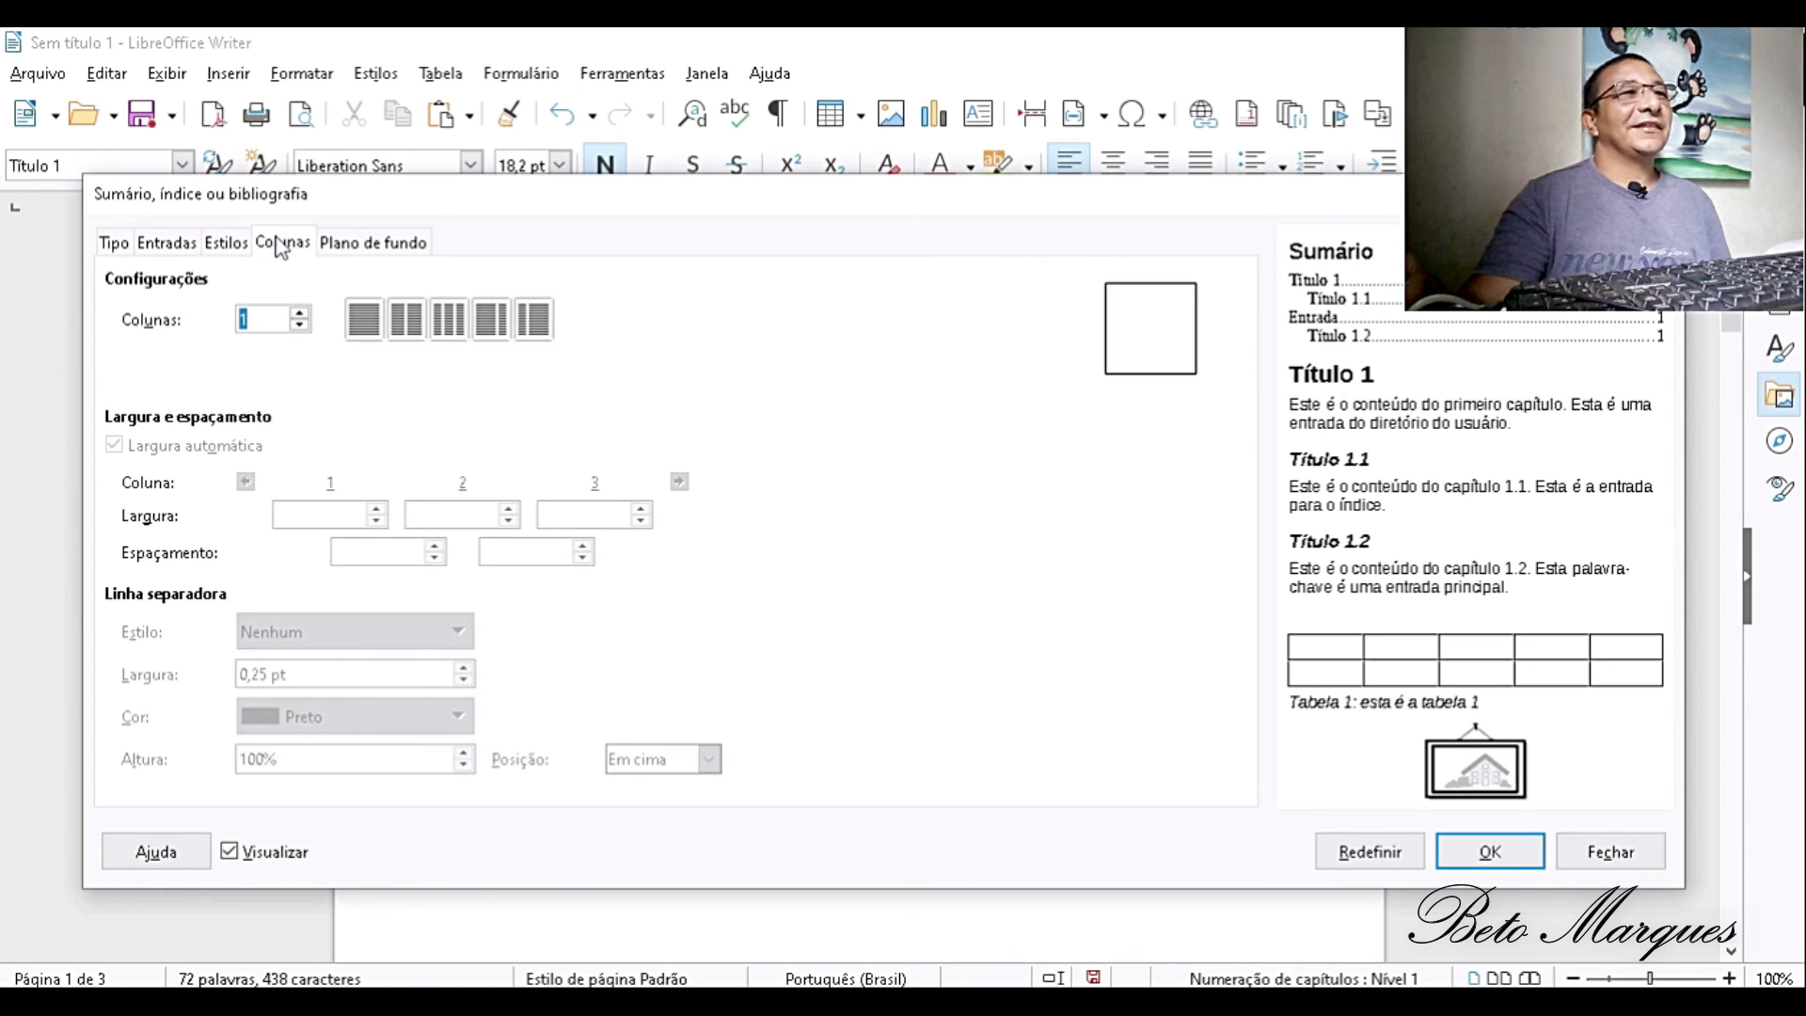
click(400, 252)
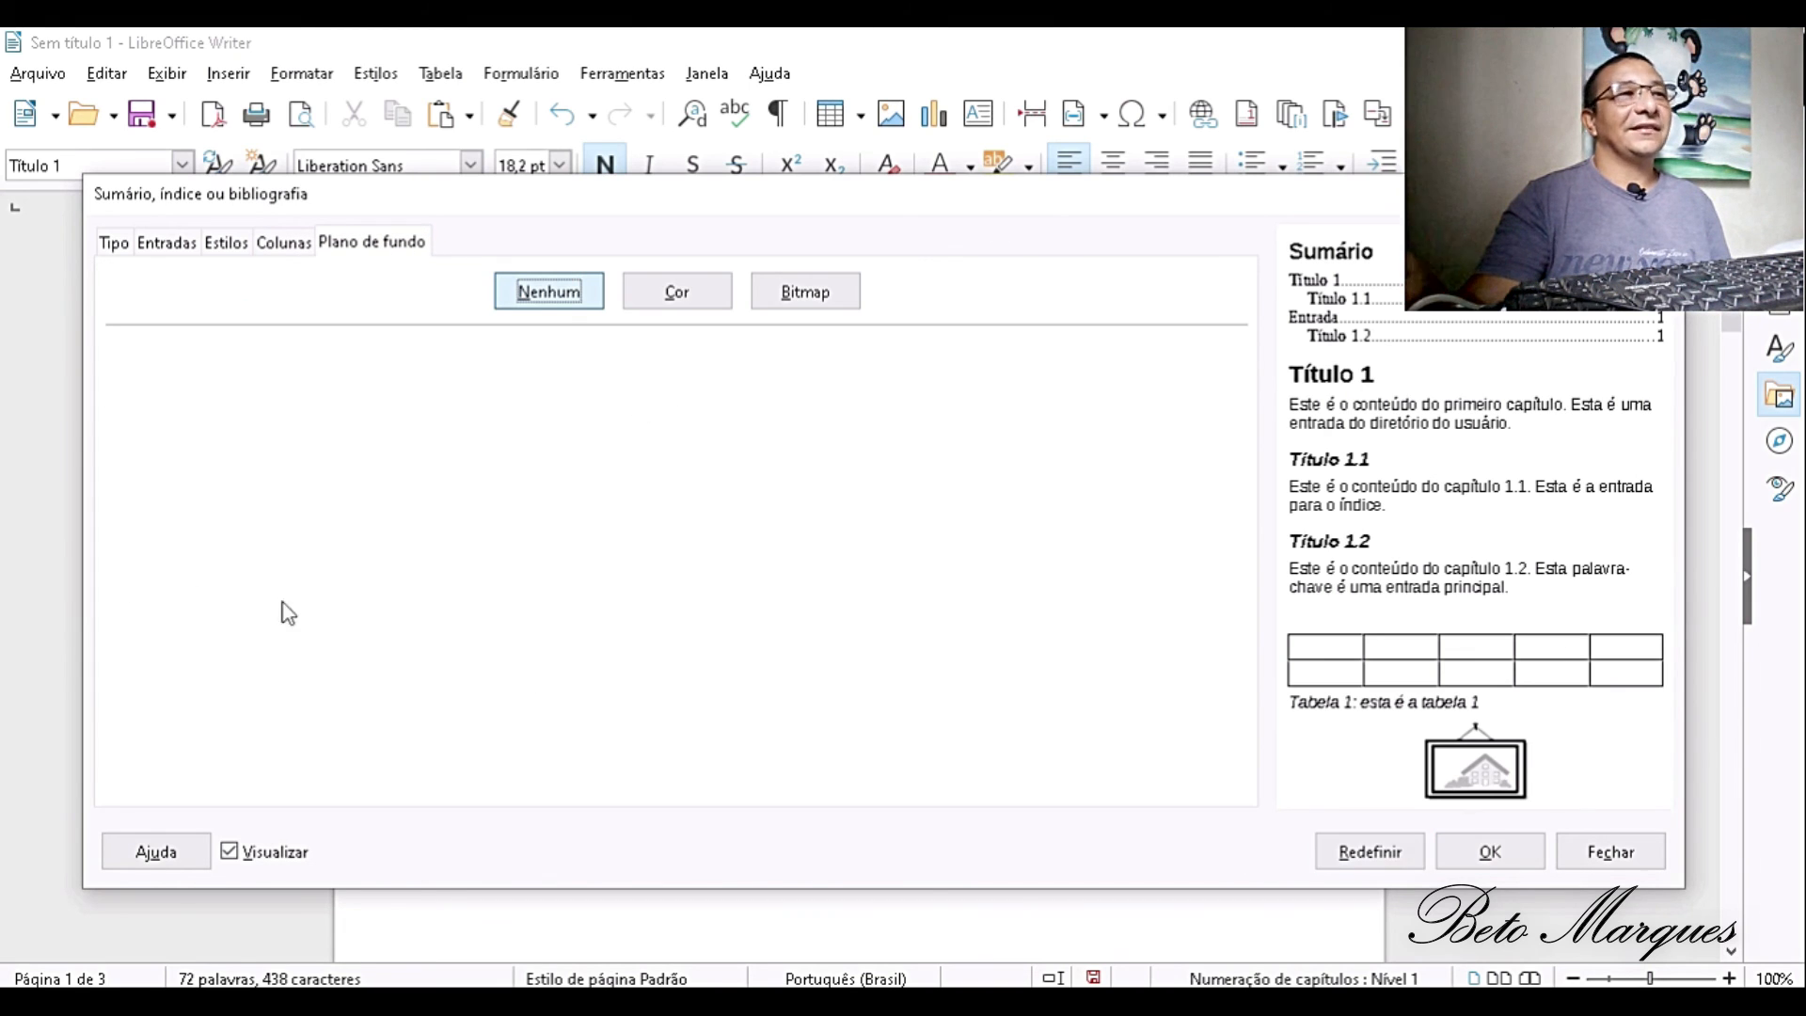
click(116, 244)
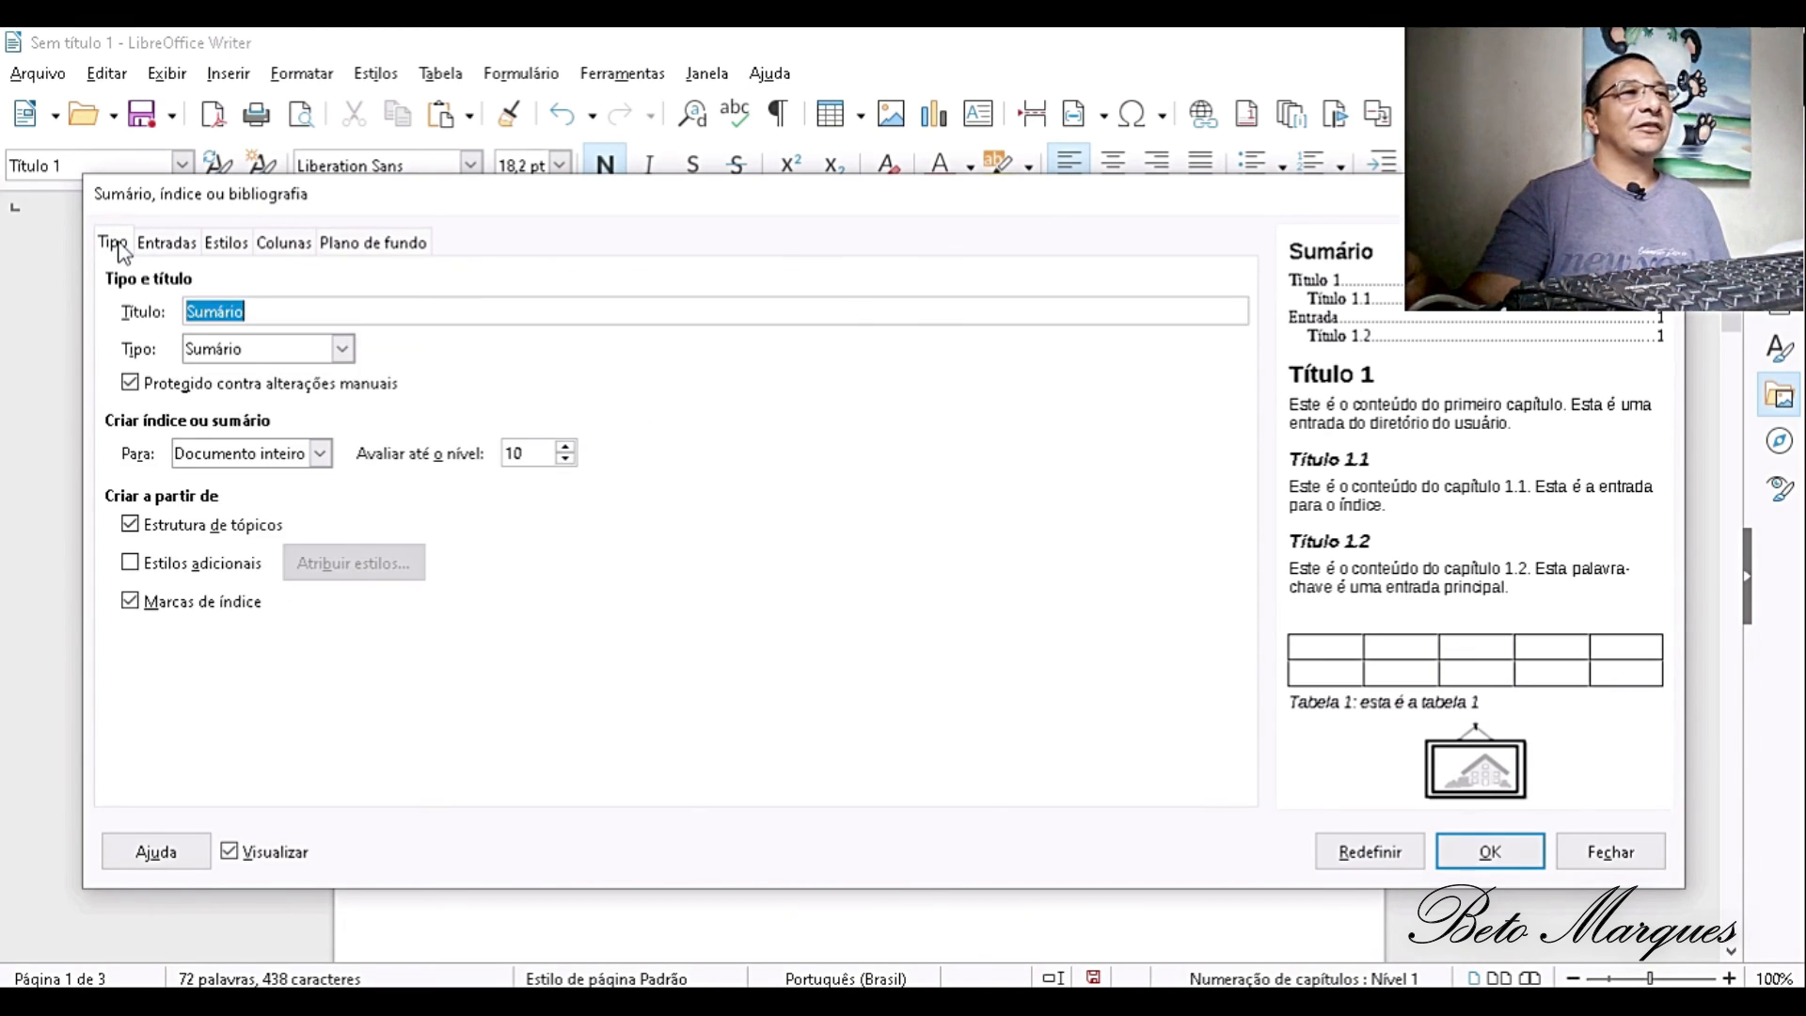
- Insert the table of contents titled Sumário for the whole document, evaluated up to level 10, above the IRACEMA heading
click(1477, 852)
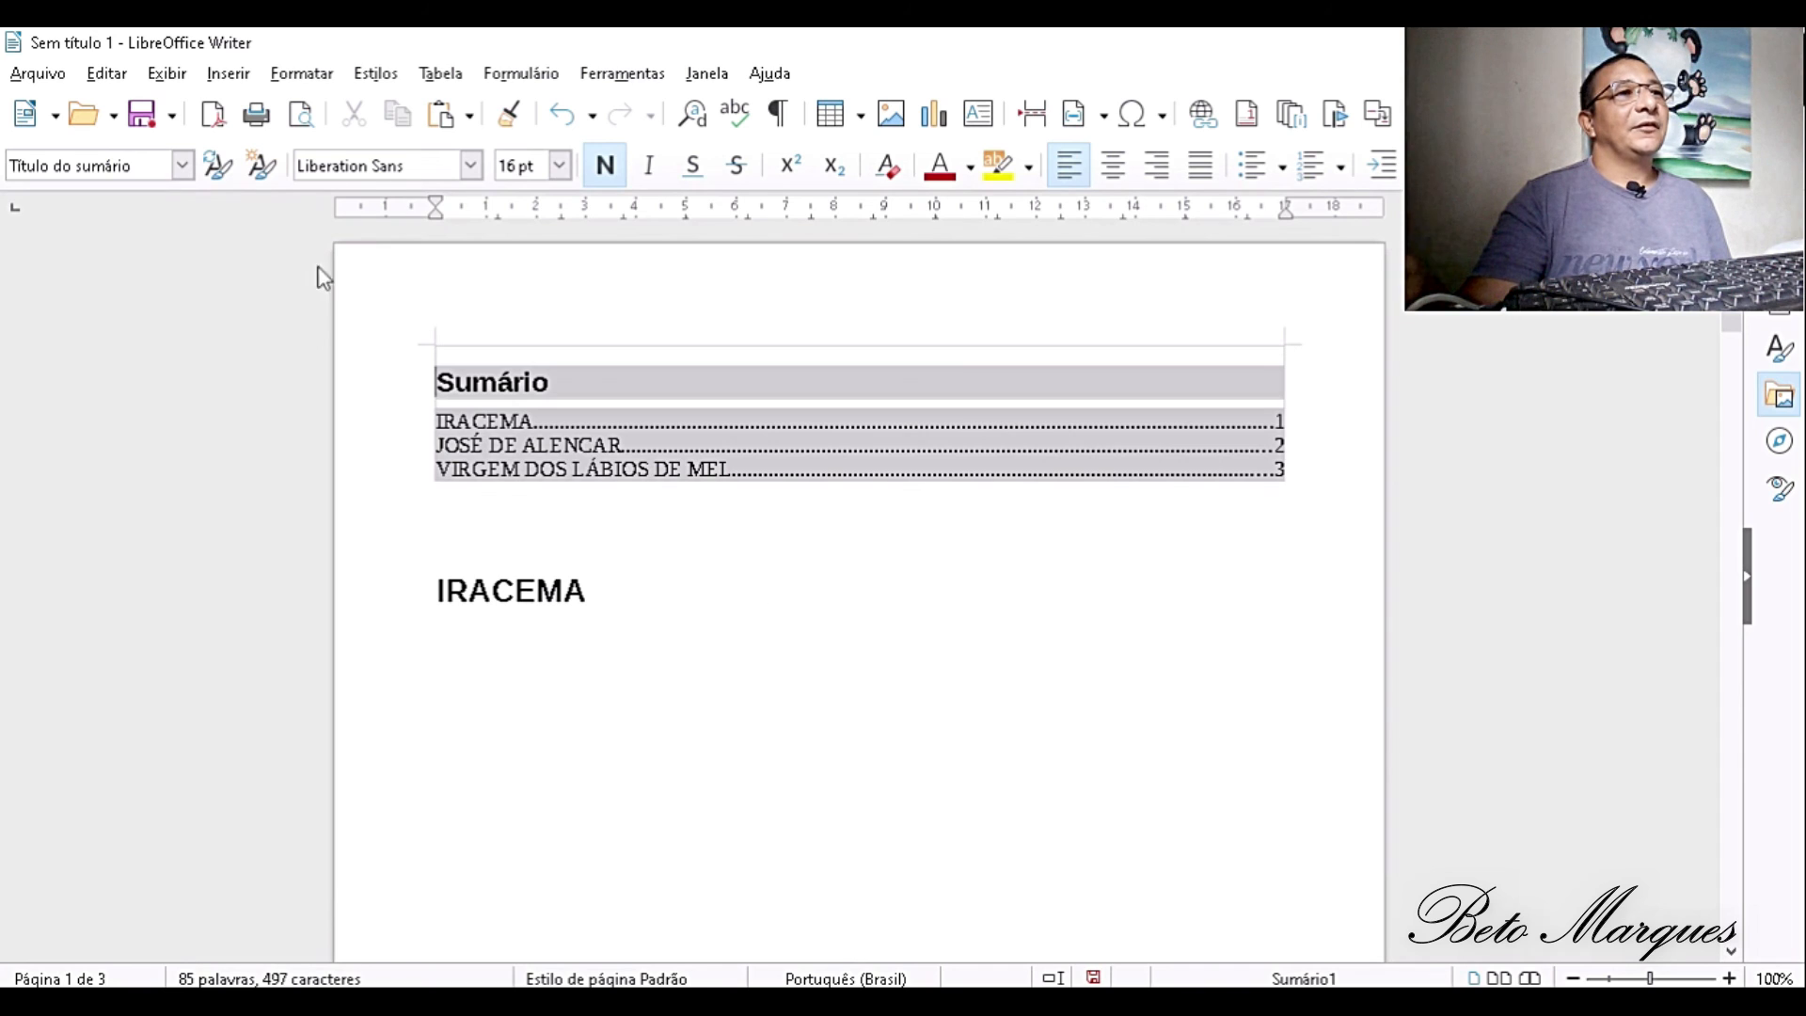
click(666, 592)
click(530, 672)
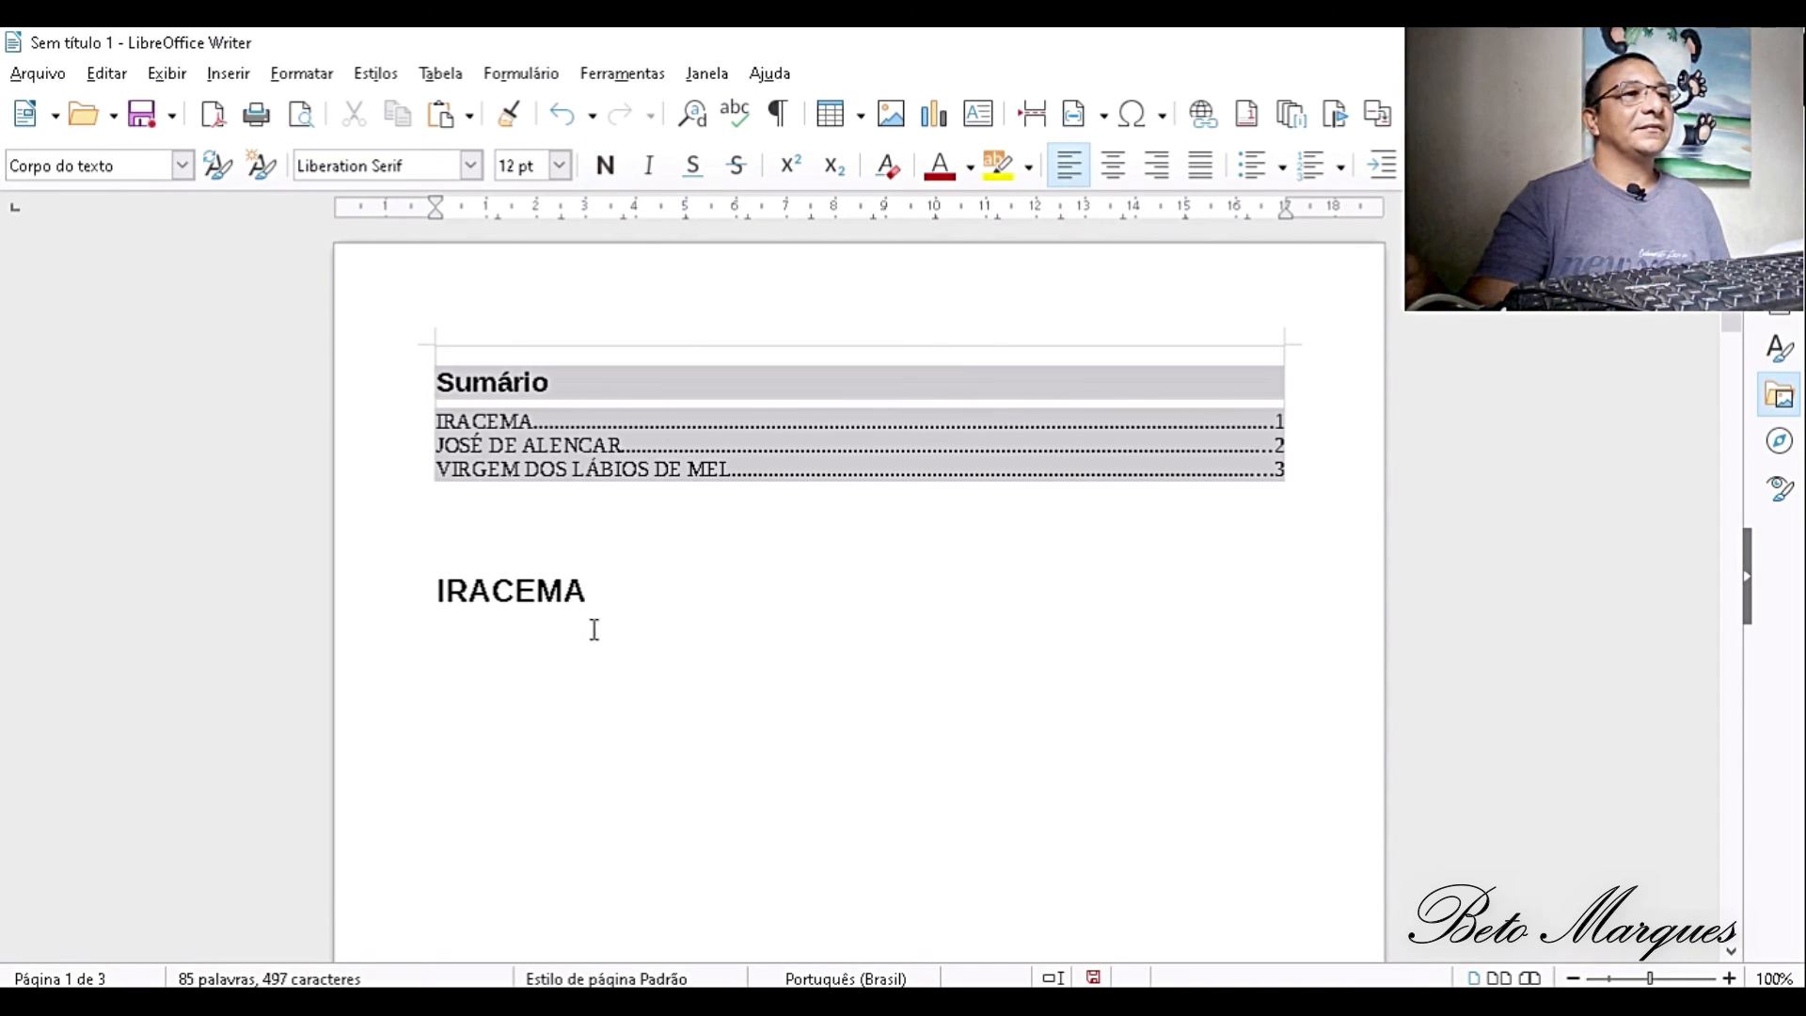